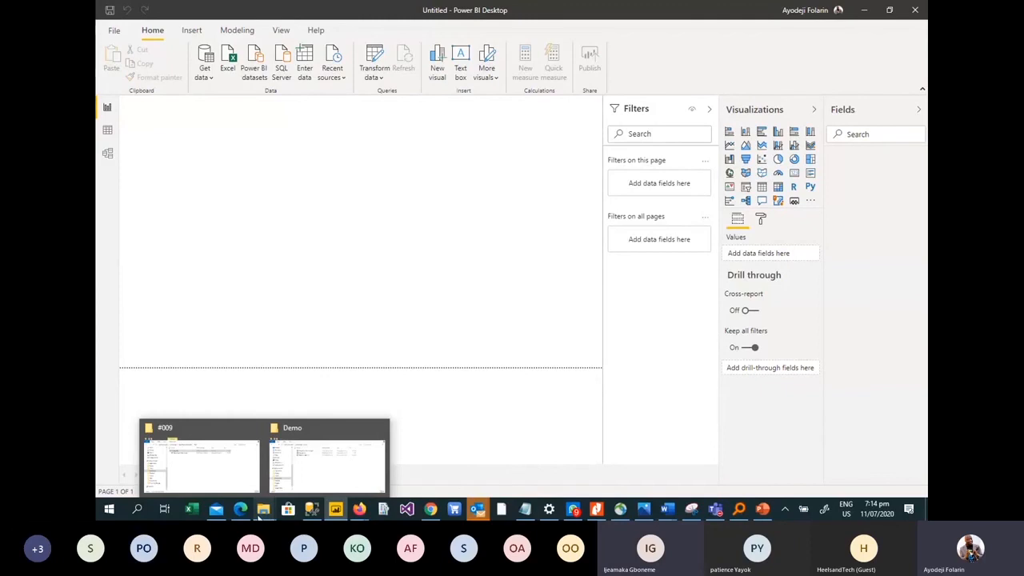
# Step: Open Channel.xlsx and Electronic Sales.xlsx from the Demo folder in Excel and bring the Channel workbook to the front
pyautogui.click(318, 481)
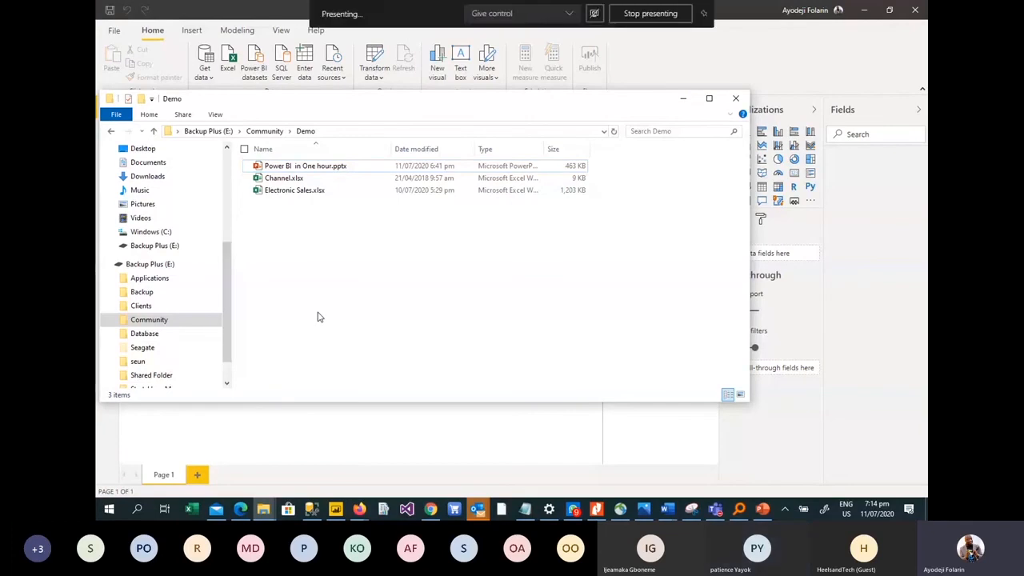
pyautogui.click(288, 178)
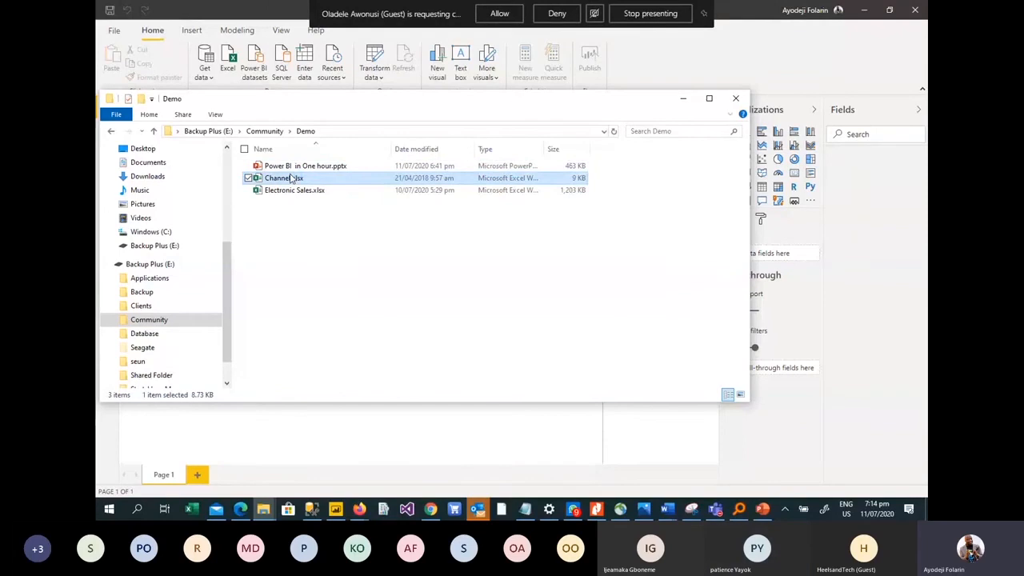
pyautogui.click(301, 195)
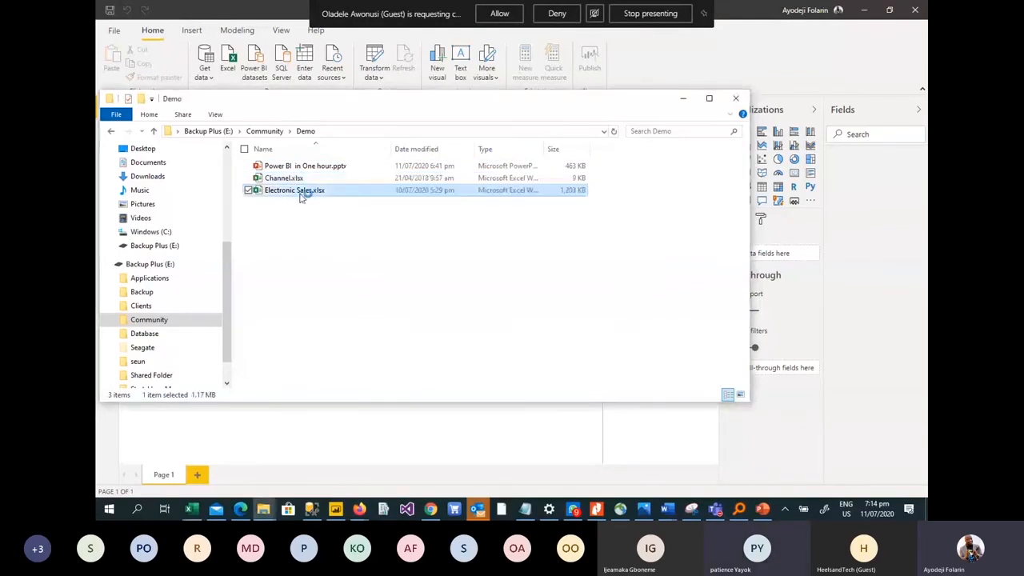
pyautogui.click(194, 510)
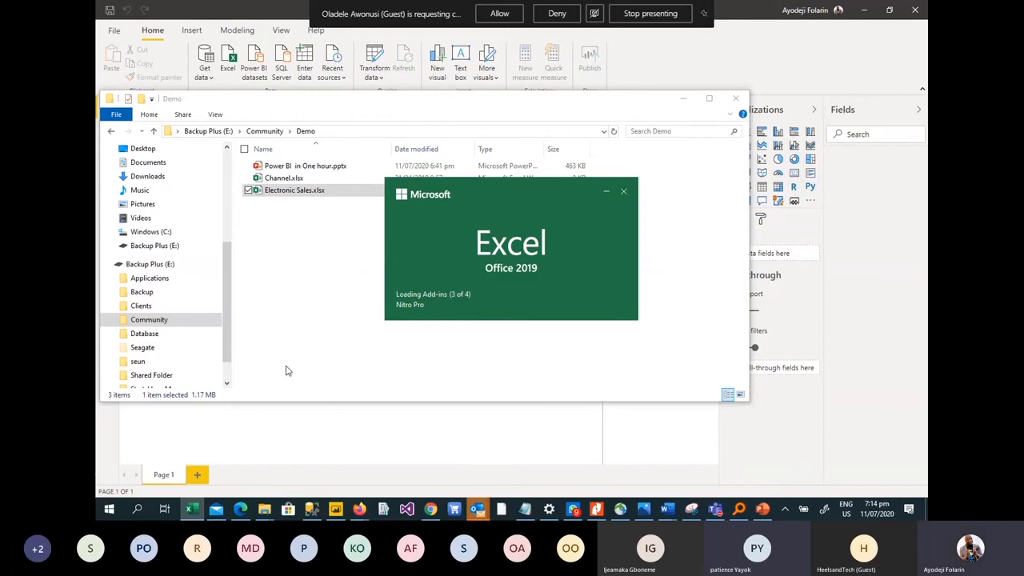
pyautogui.moveTo(191, 513)
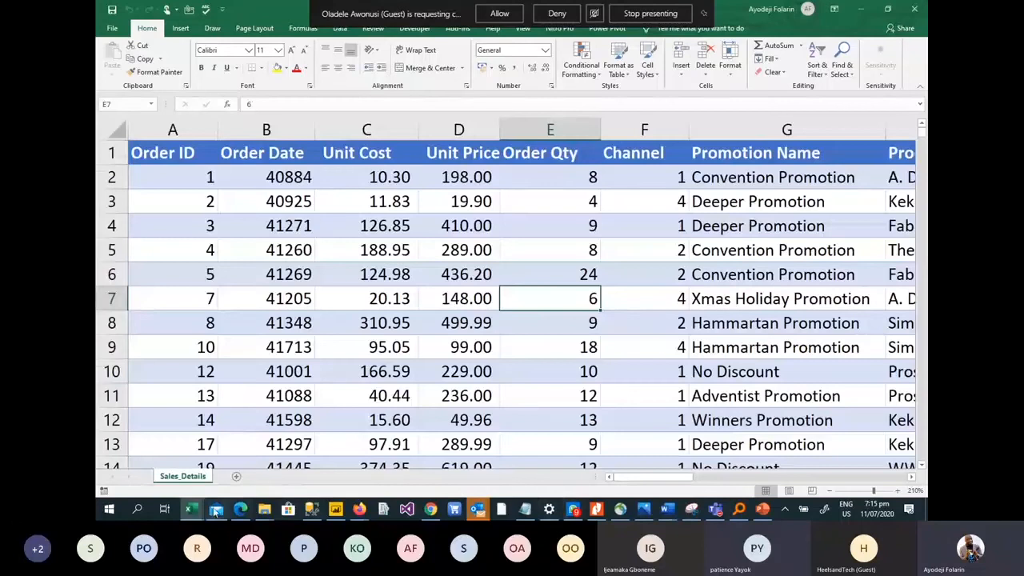
pyautogui.click(191, 509)
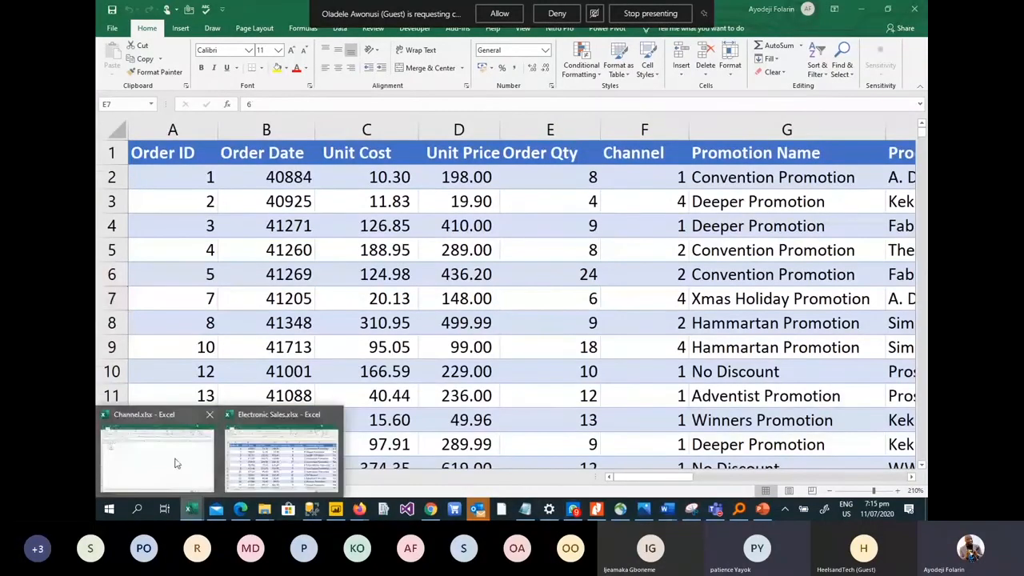
pyautogui.click(175, 462)
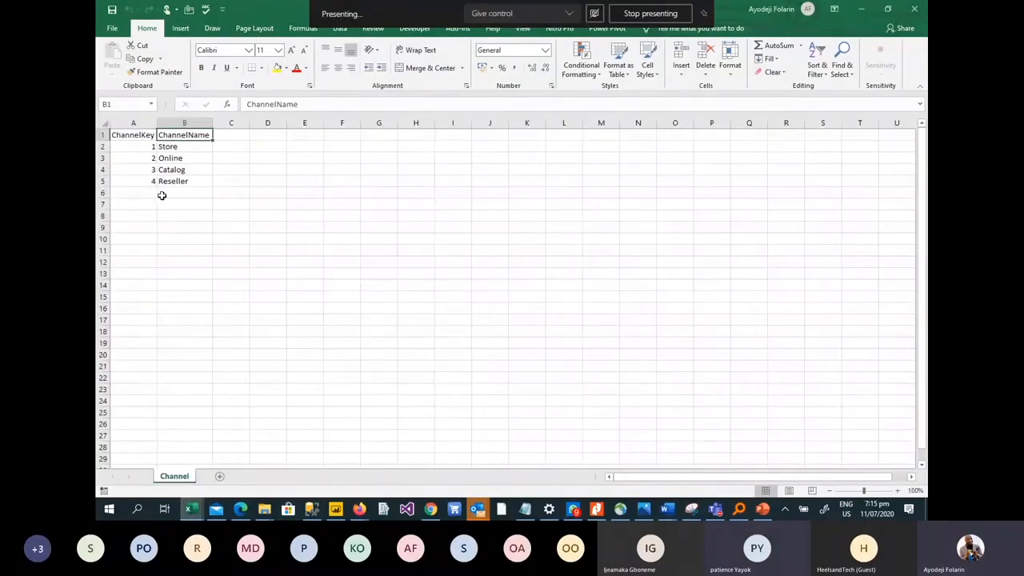
# Step: Examine each channel key with its matching channel name in the Channel worksheet, and close that workbook
pyautogui.click(898, 491)
pyautogui.click(898, 491)
pyautogui.click(897, 491)
pyautogui.click(898, 491)
pyautogui.click(898, 491)
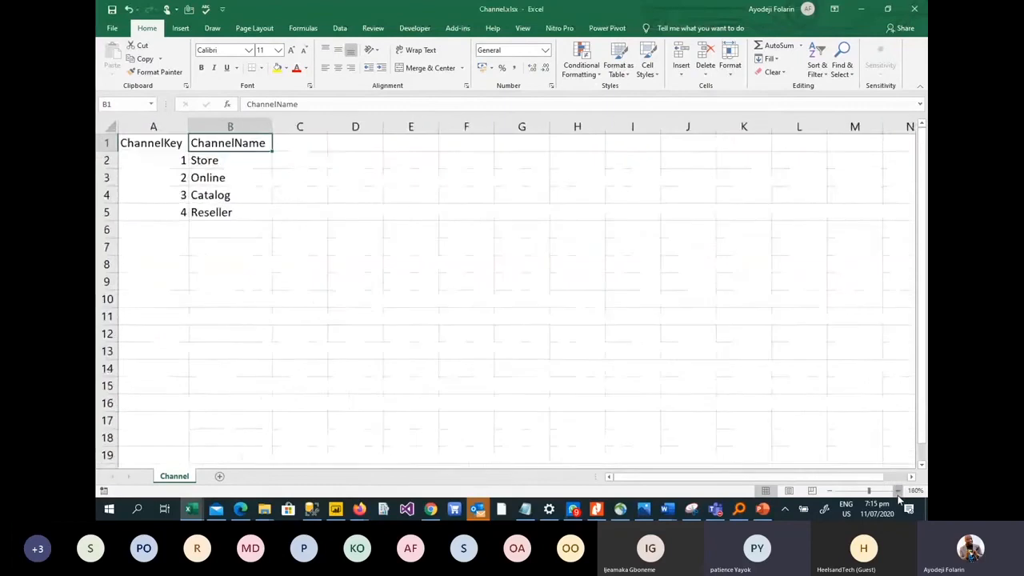
pyautogui.click(897, 491)
pyautogui.click(898, 491)
pyautogui.click(897, 491)
pyautogui.click(898, 491)
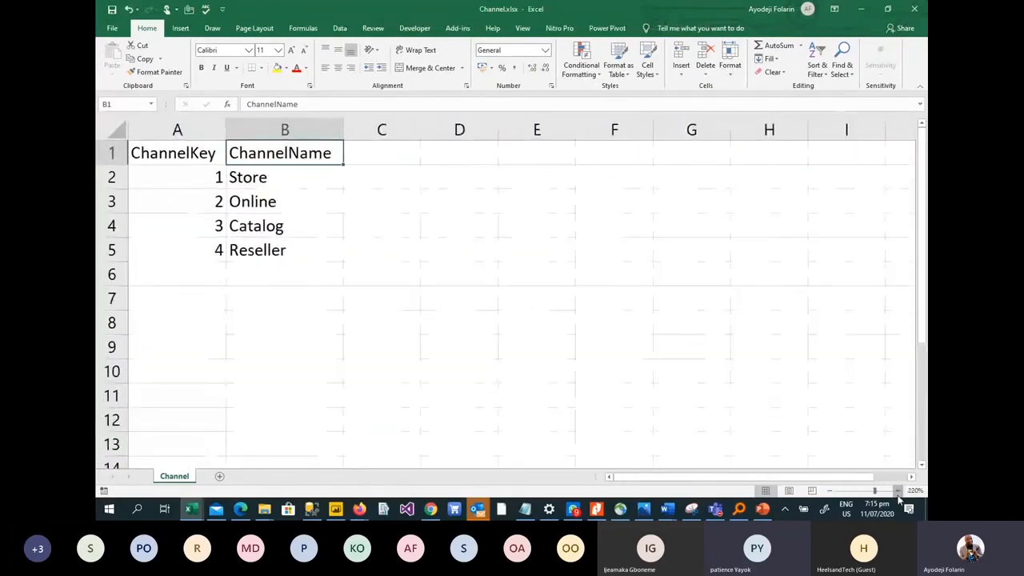
pyautogui.click(897, 491)
pyautogui.click(897, 491)
pyautogui.click(898, 491)
pyautogui.click(897, 491)
pyautogui.click(898, 492)
pyautogui.click(898, 491)
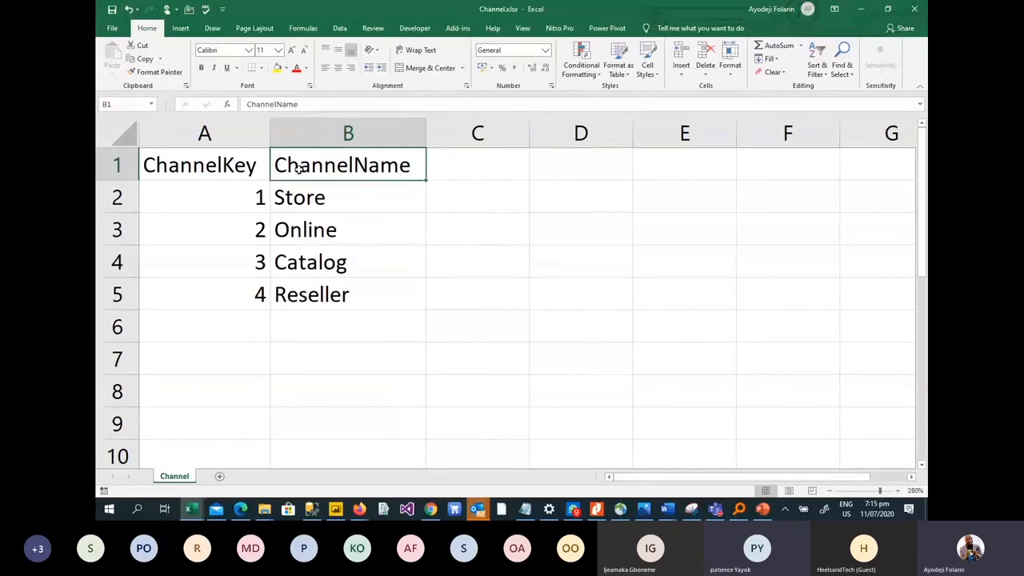
pyautogui.click(252, 204)
pyautogui.click(331, 202)
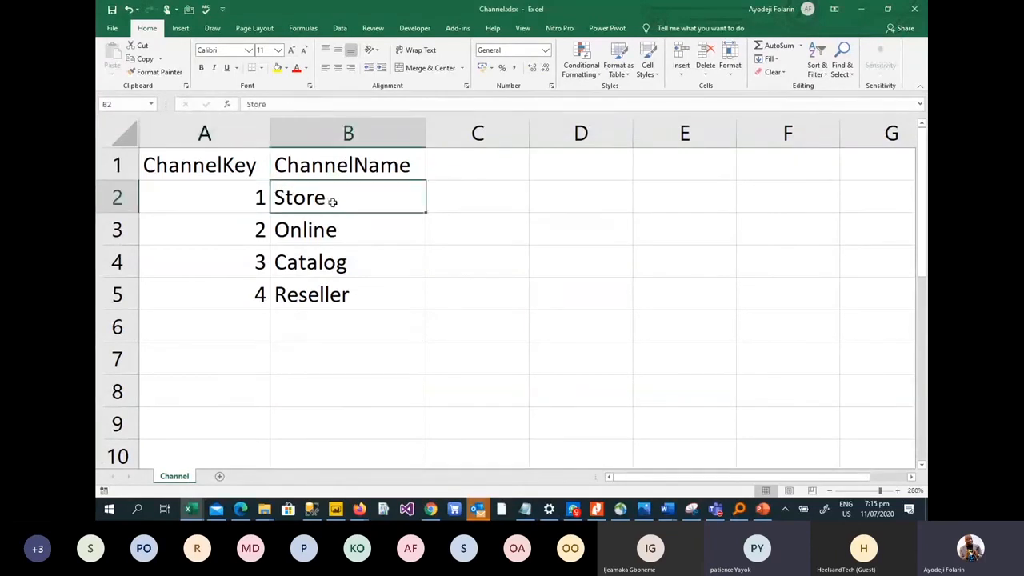
pyautogui.click(218, 235)
pyautogui.click(329, 231)
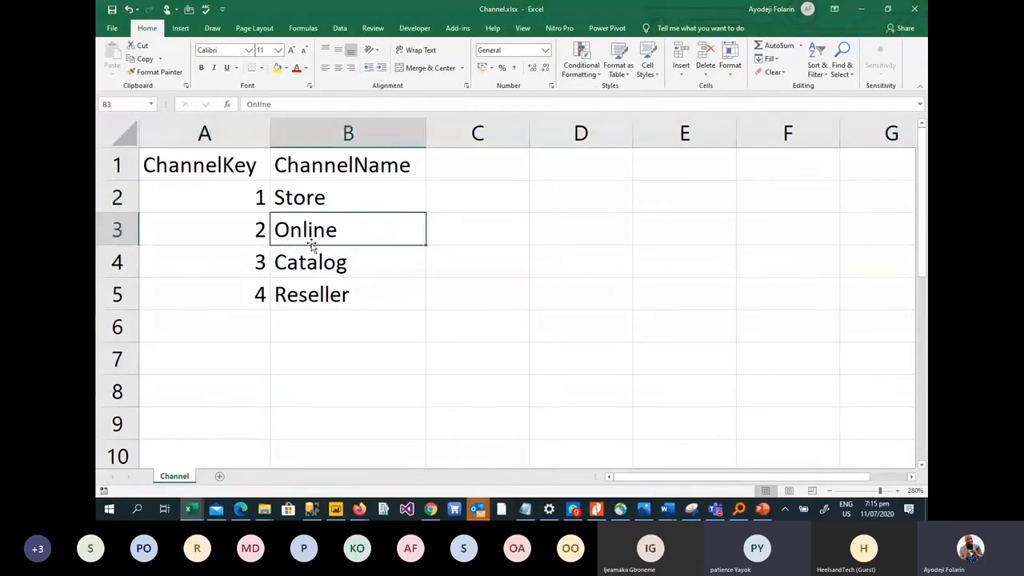
pyautogui.click(239, 261)
pyautogui.click(328, 268)
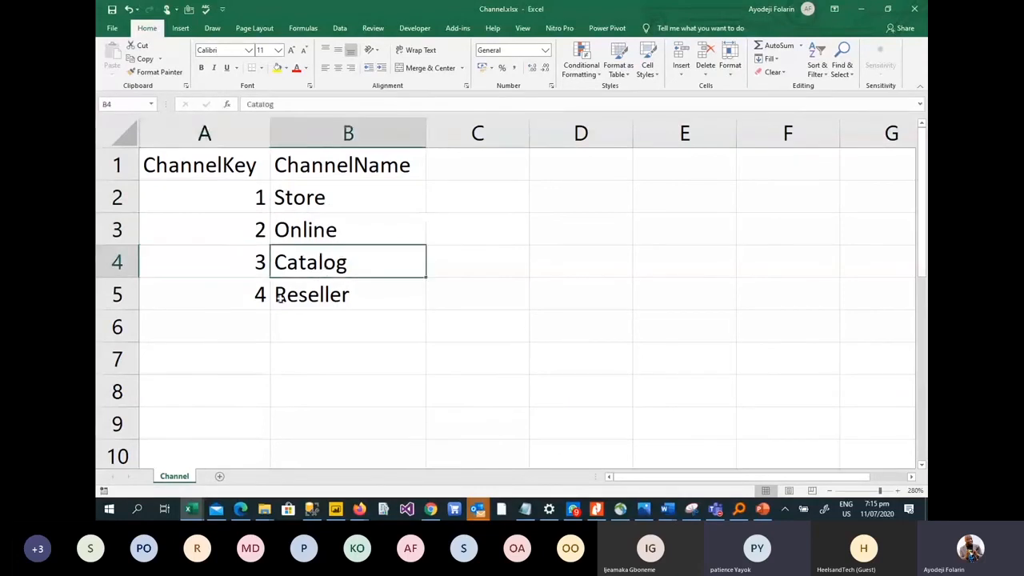
pyautogui.click(233, 298)
pyautogui.click(320, 294)
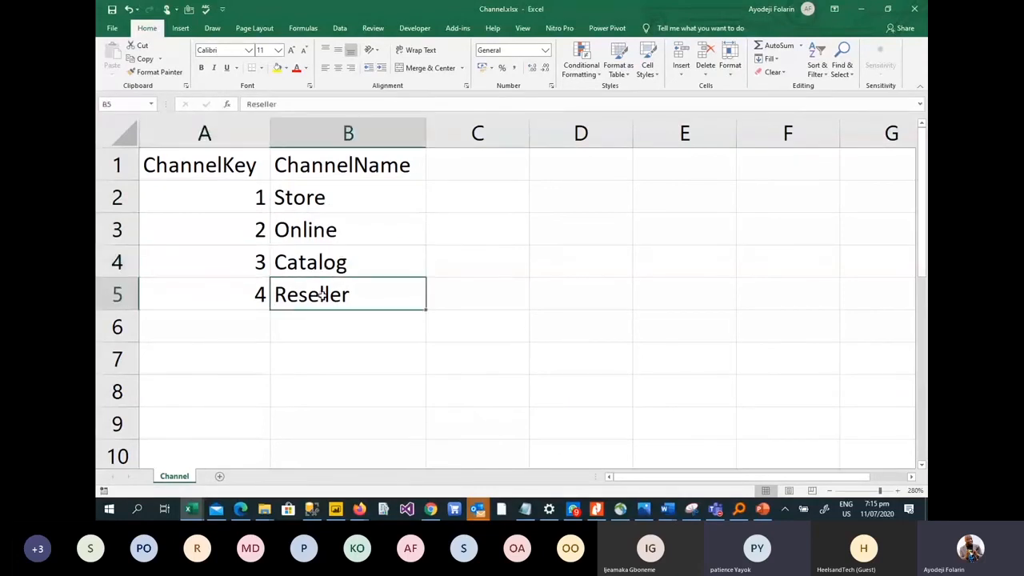
pyautogui.click(915, 16)
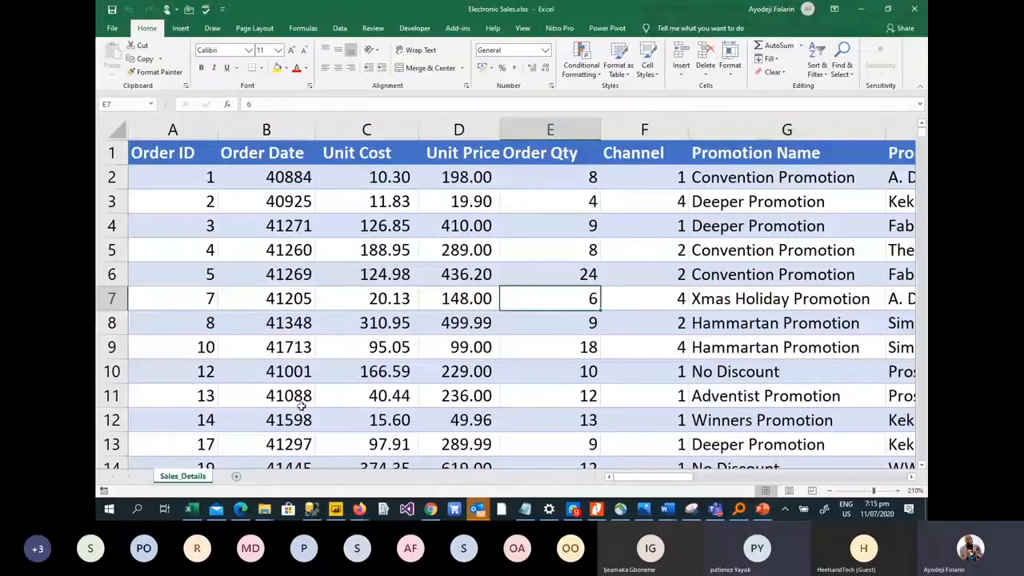
# Step: Look through the order rows of the Sales_Details sheet and return to its header row
pyautogui.click(451, 280)
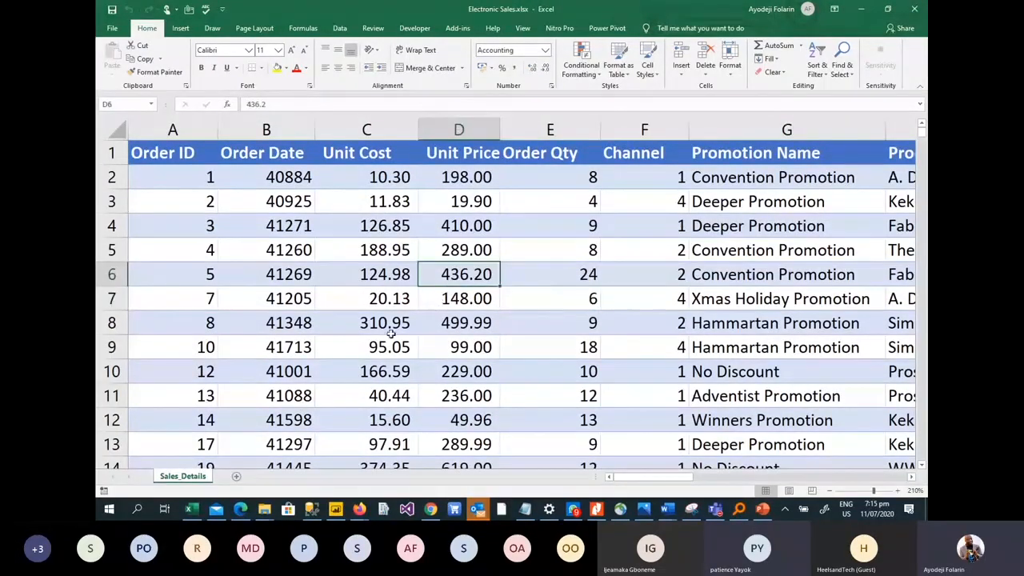
pyautogui.scroll(-17, 224, 320)
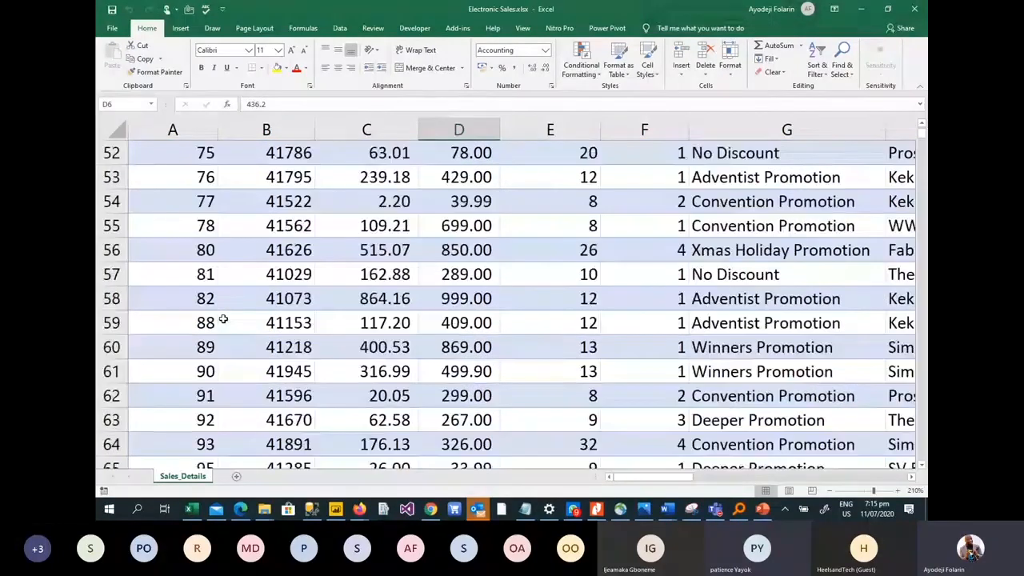
pyautogui.scroll(-18, 224, 320)
pyautogui.scroll(1, 224, 320)
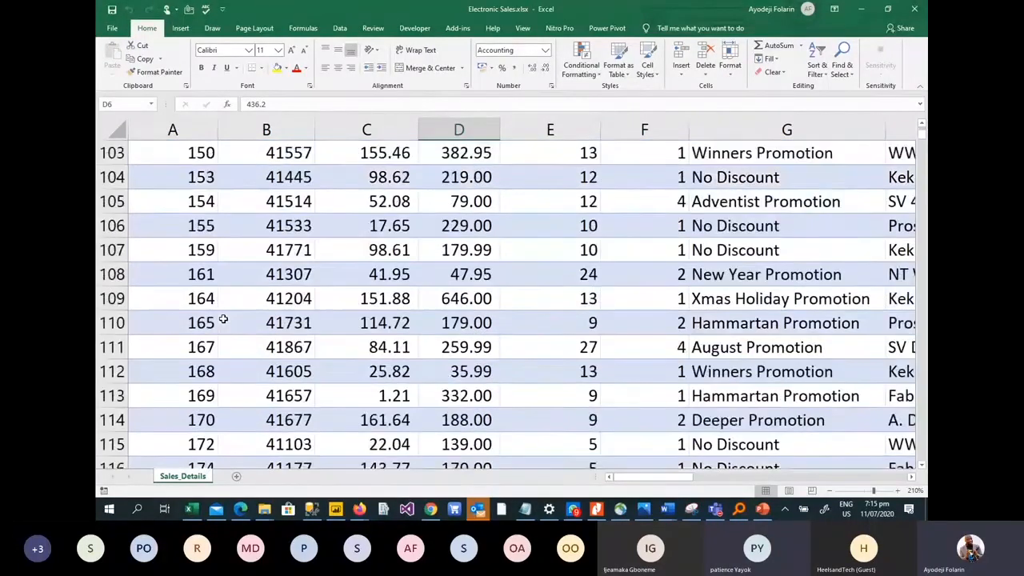
pyautogui.scroll(17, 223, 319)
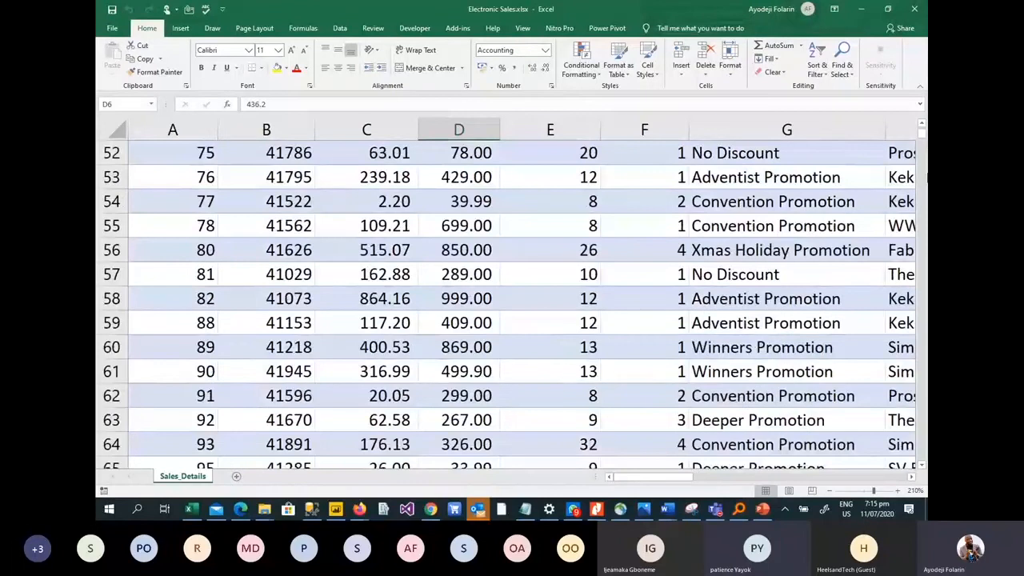
pyautogui.moveTo(922, 134); pyautogui.dragTo(250, 270)
# Step: Examine the Order ID, Order Date, Unit Cost, Unit Price, Order Qty and Channel columns of the Sales_Details sheet
pyautogui.click(203, 178)
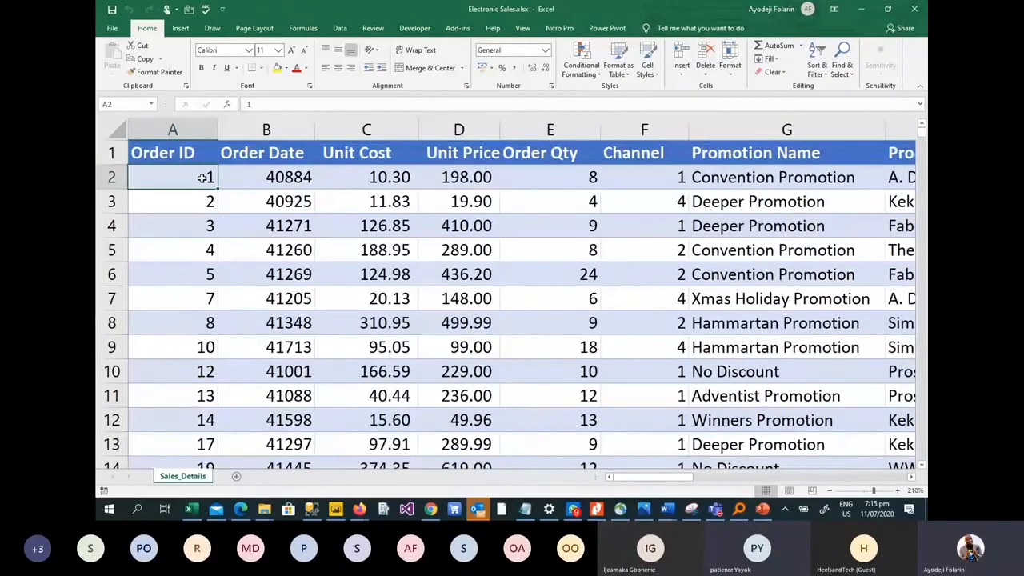
pyautogui.click(181, 156)
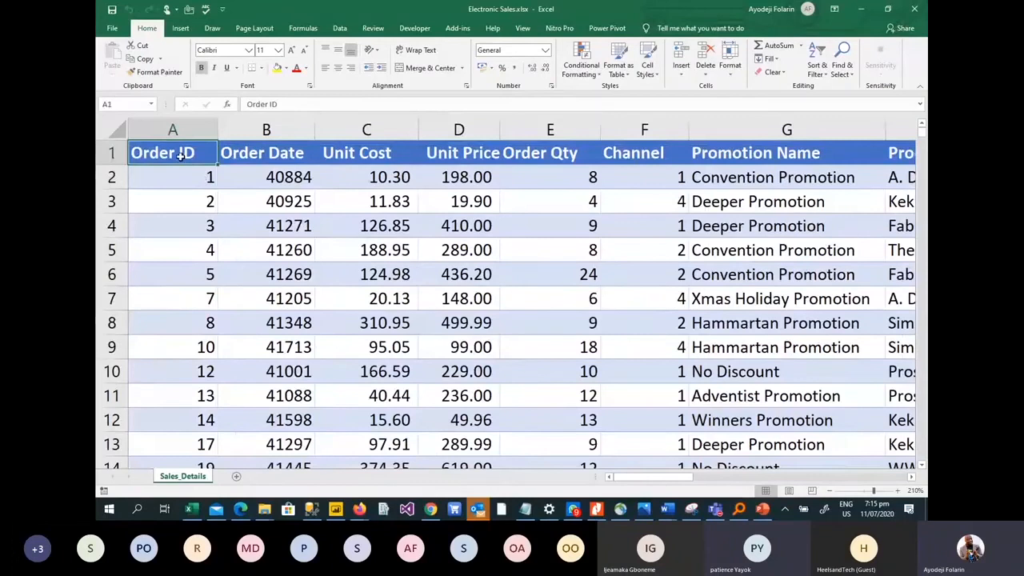
pyautogui.click(250, 156)
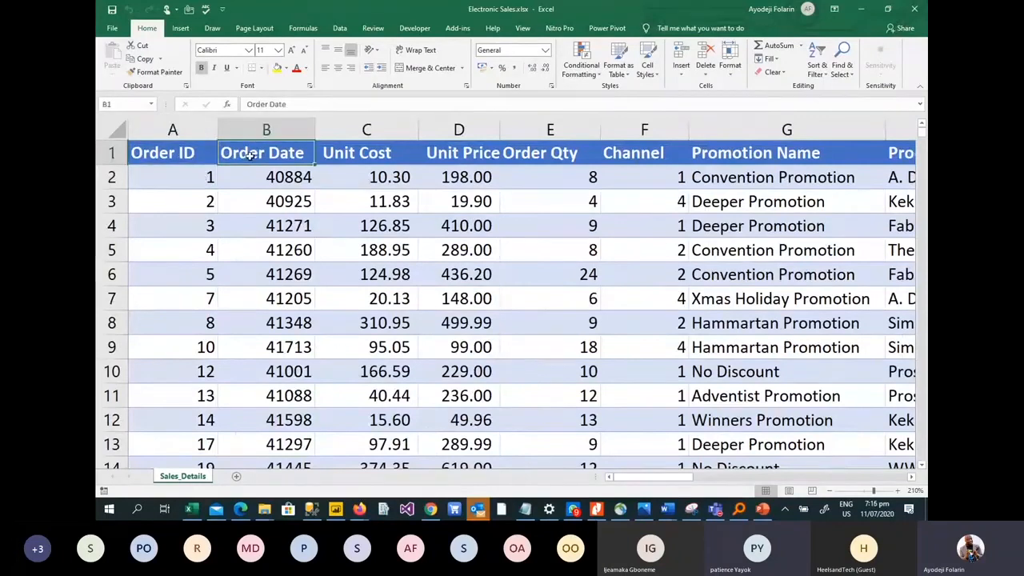
pyautogui.click(350, 153)
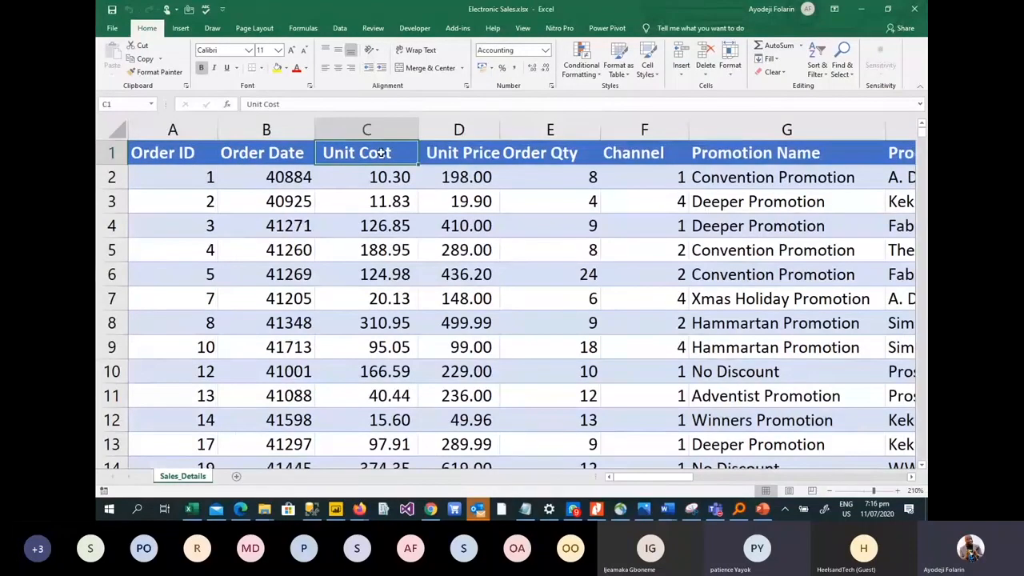
pyautogui.click(466, 155)
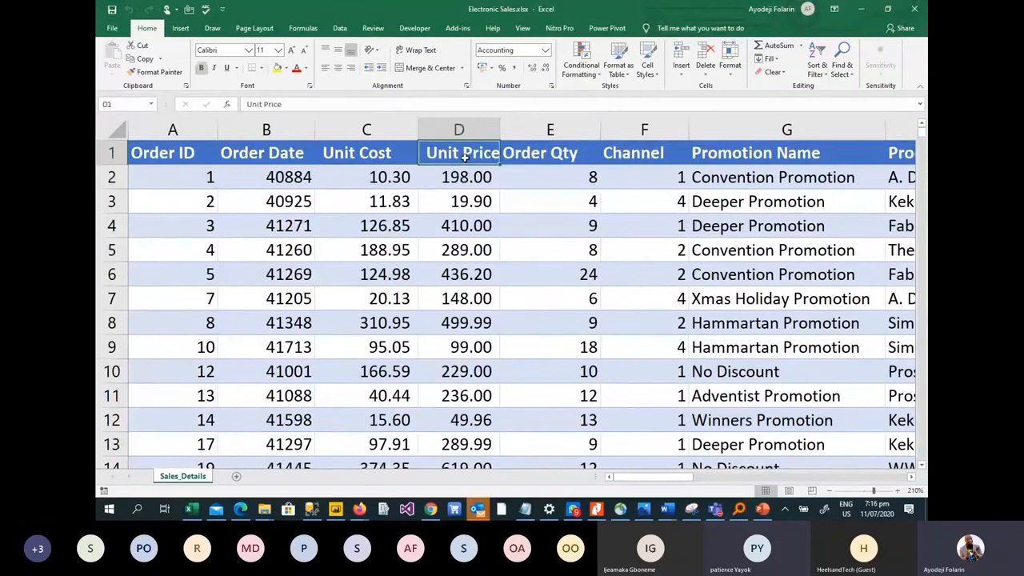
pyautogui.click(465, 175)
pyautogui.click(532, 157)
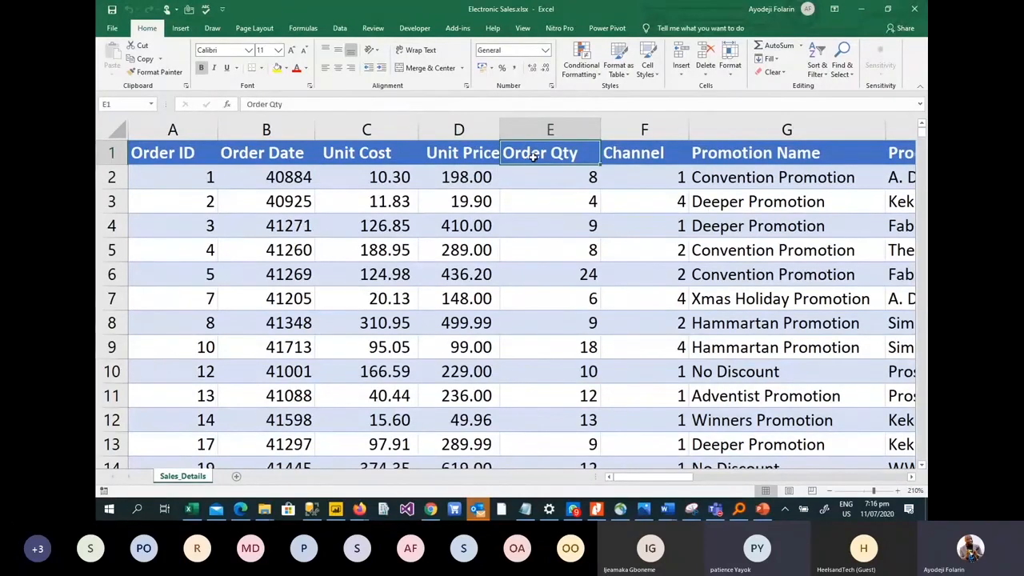
pyautogui.click(543, 171)
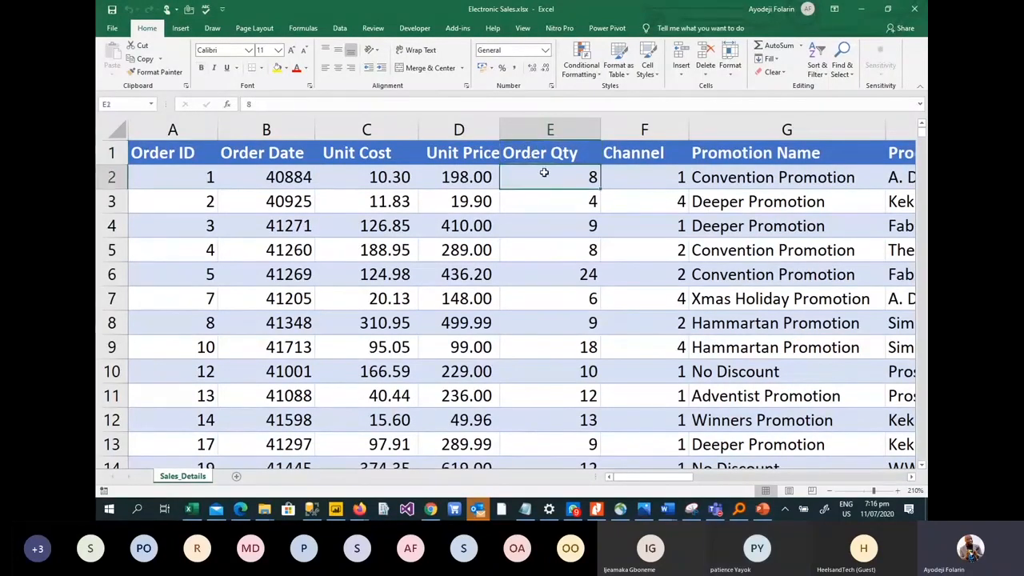
pyautogui.click(643, 155)
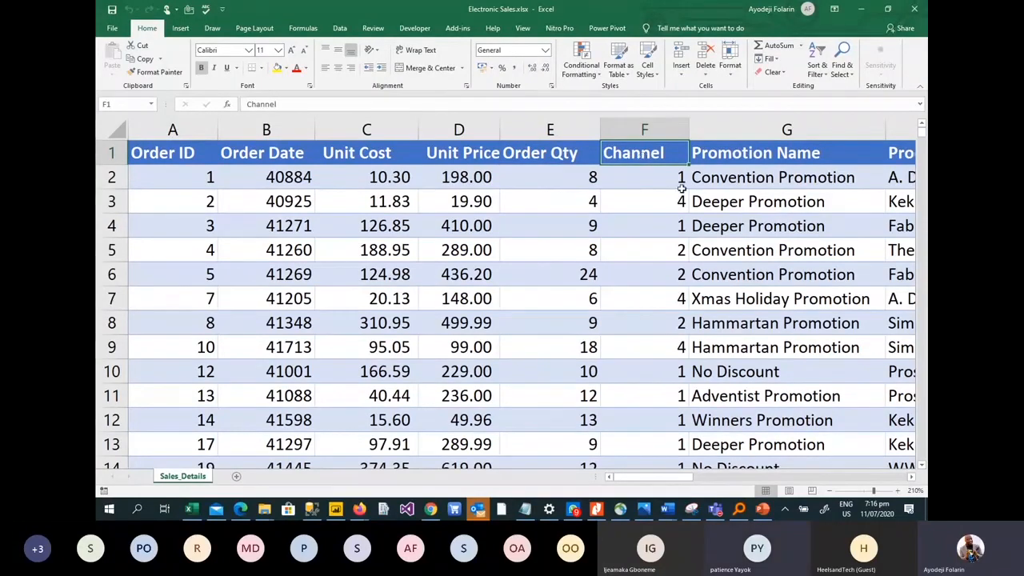
pyautogui.click(668, 175)
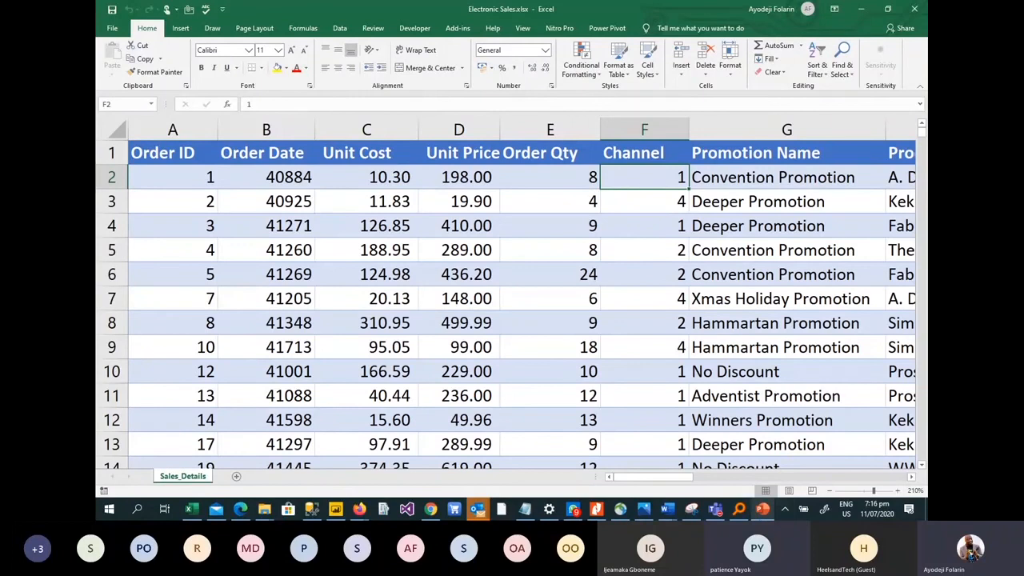
# Step: Examine the Promotion Name, Product Name, Product Sub Category, Product Category and Location columns, and return to the first columns
pyautogui.moveTo(677, 478); pyautogui.dragTo(818, 489)
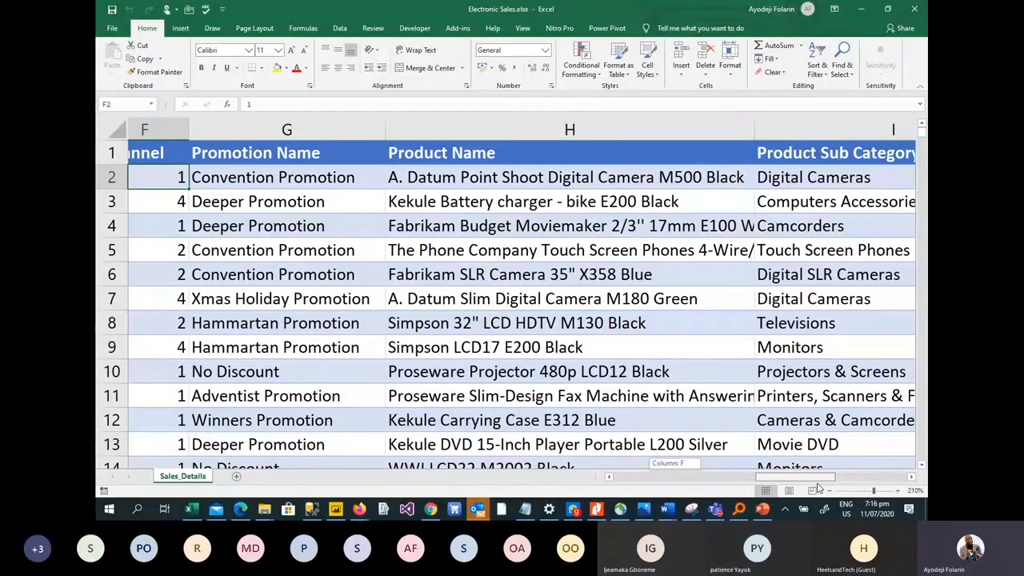
pyautogui.moveTo(817, 487)
pyautogui.mouseDown()
pyautogui.moveTo(868, 472)
pyautogui.moveTo(832, 489)
pyautogui.mouseUp()
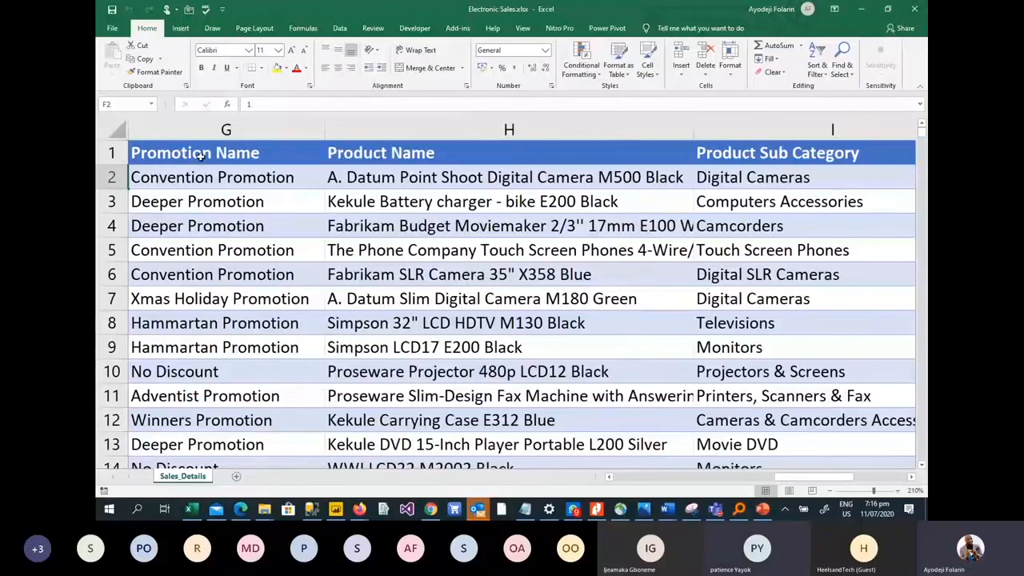
pyautogui.click(198, 156)
pyautogui.click(408, 156)
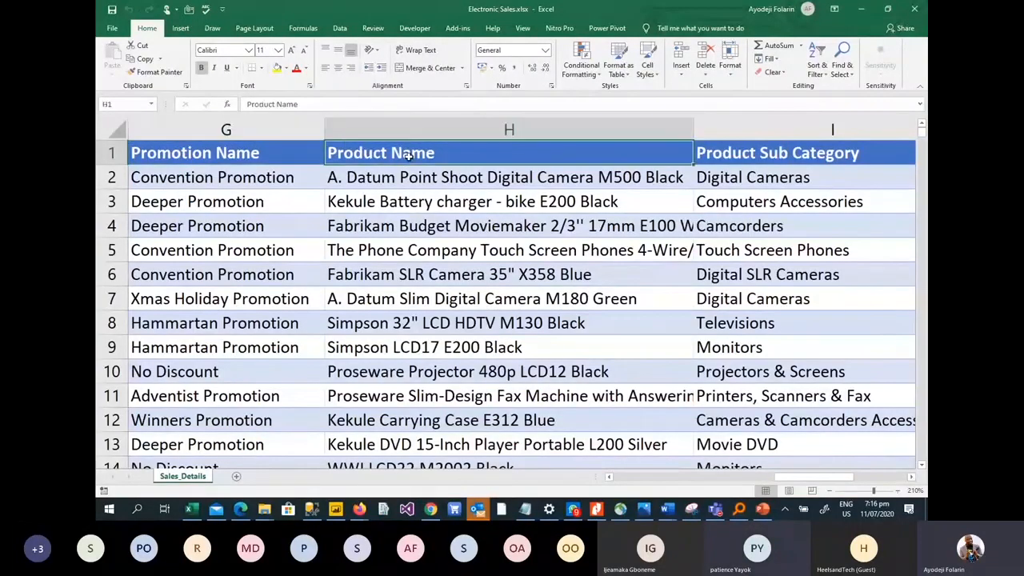
pyautogui.click(776, 153)
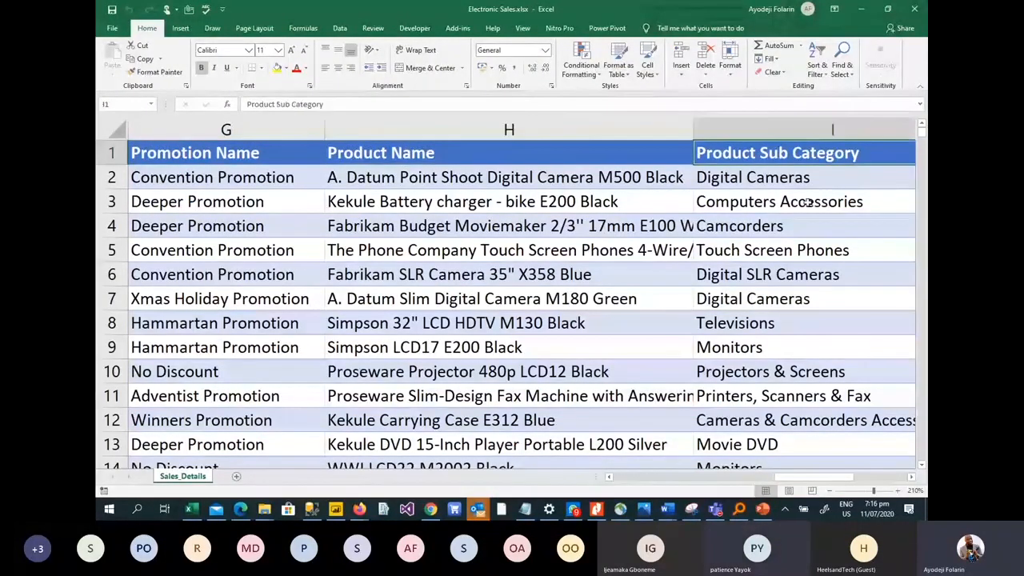
pyautogui.moveTo(804, 481); pyautogui.dragTo(856, 479)
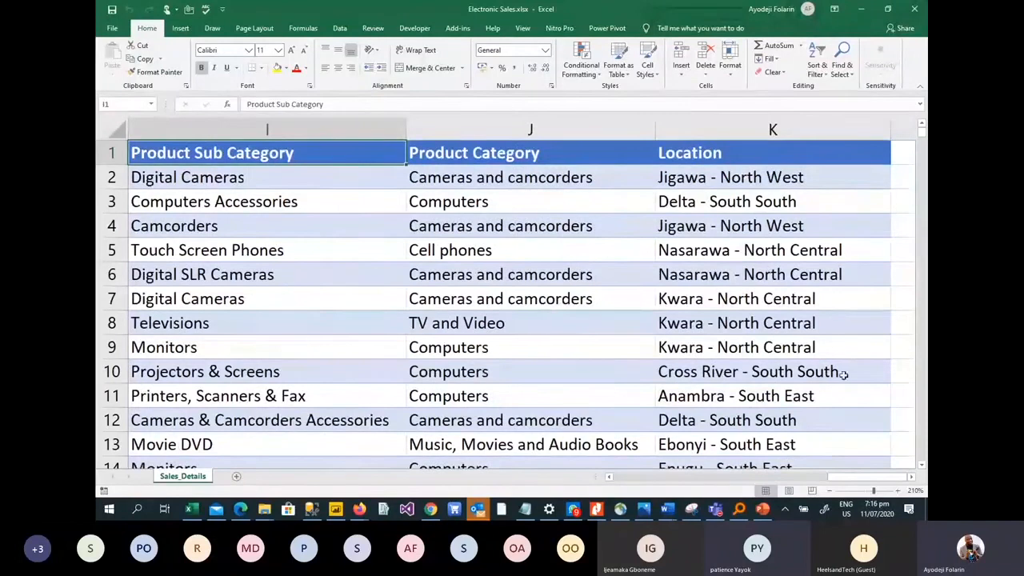
pyautogui.click(726, 157)
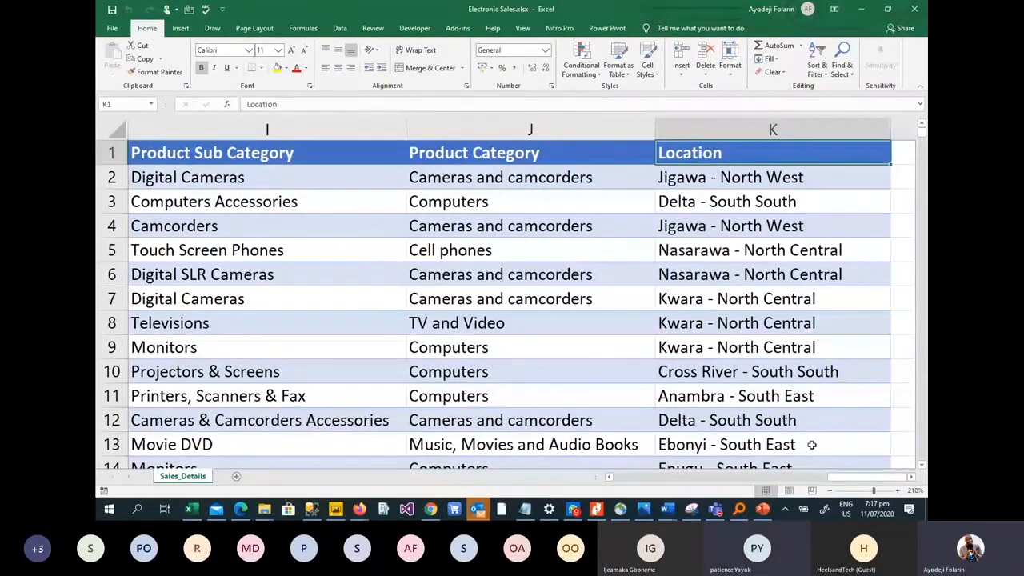
pyautogui.moveTo(846, 478); pyautogui.dragTo(448, 478)
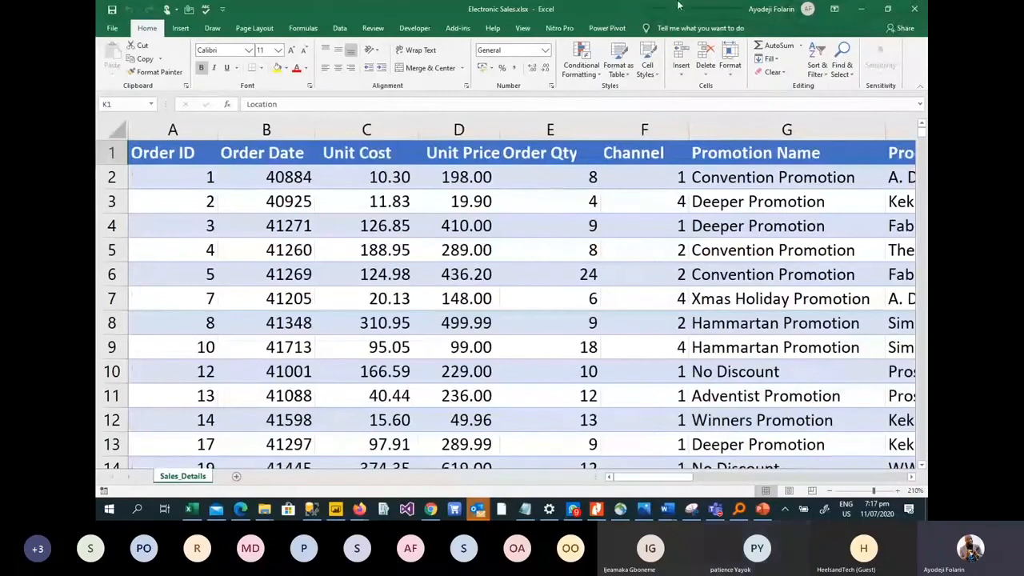
# Step: Close the Electronic Sales workbook and switch to the blank report in Power BI Desktop
pyautogui.click(917, 10)
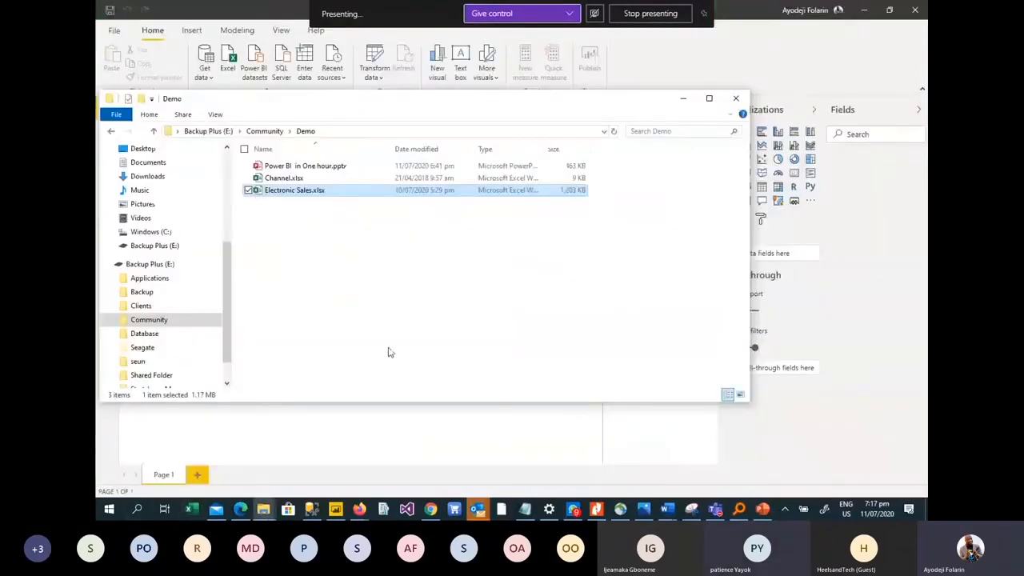
pyautogui.click(434, 445)
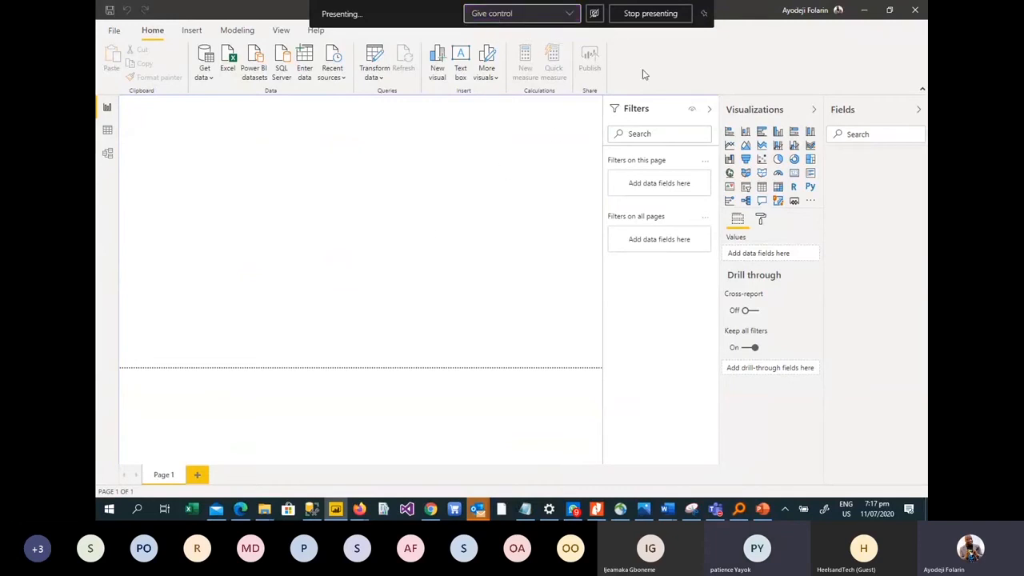
pyautogui.click(647, 13)
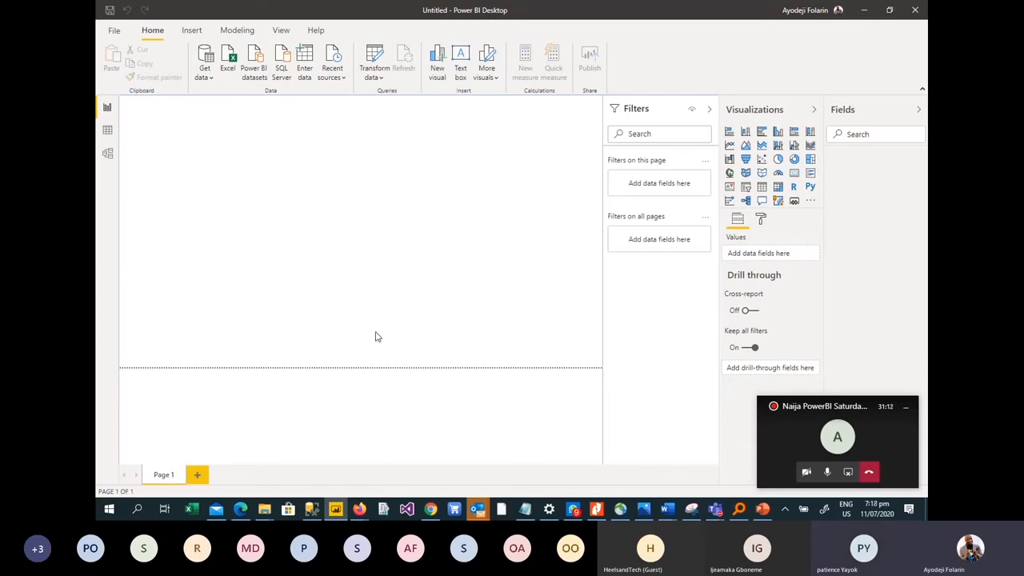
# Step: Switch to the PowerPoint presentation and point out the Connecting to Data / ETL topic on the Contents slide
pyautogui.moveTo(484, 513)
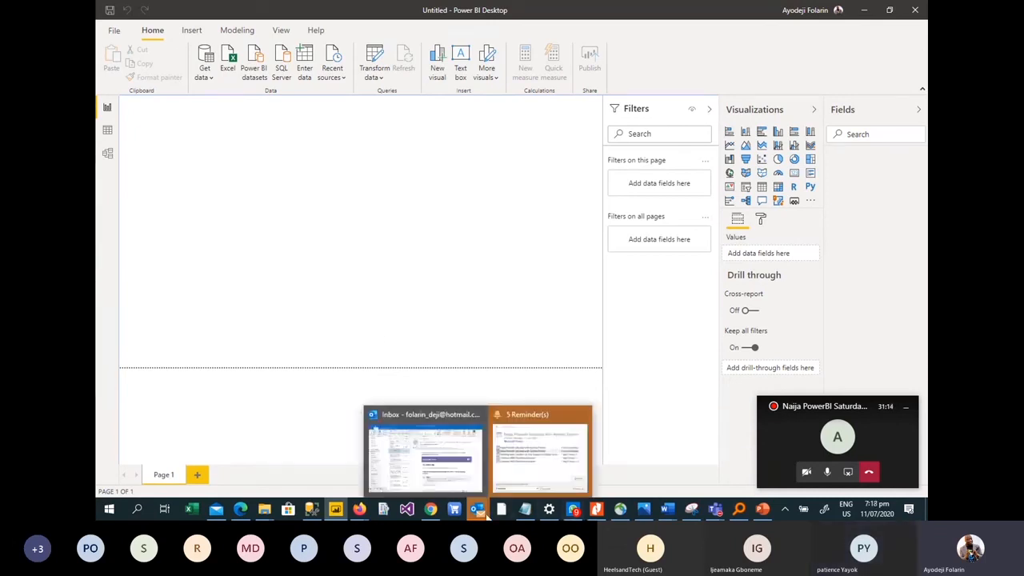
pyautogui.click(764, 511)
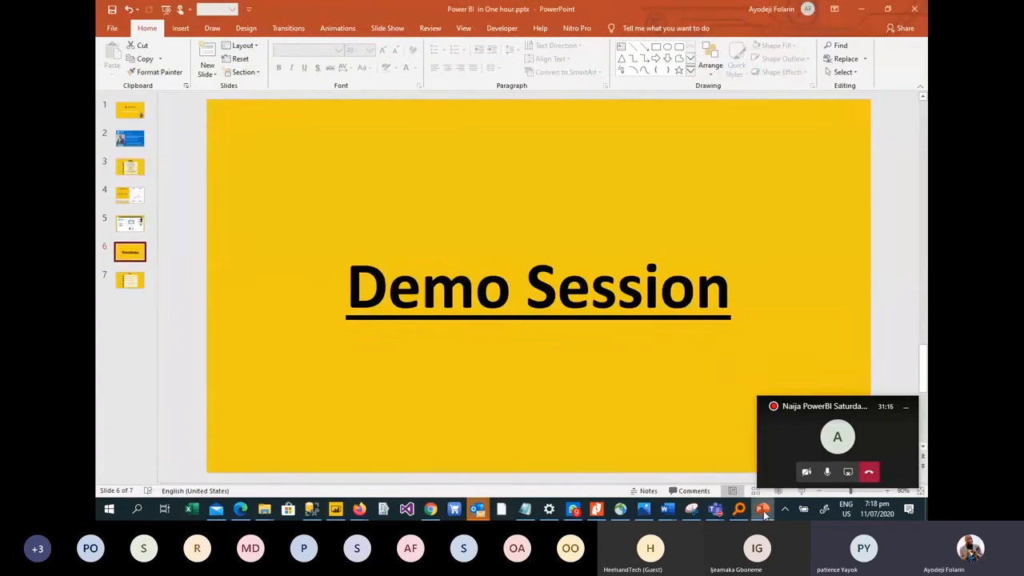
pyautogui.click(127, 166)
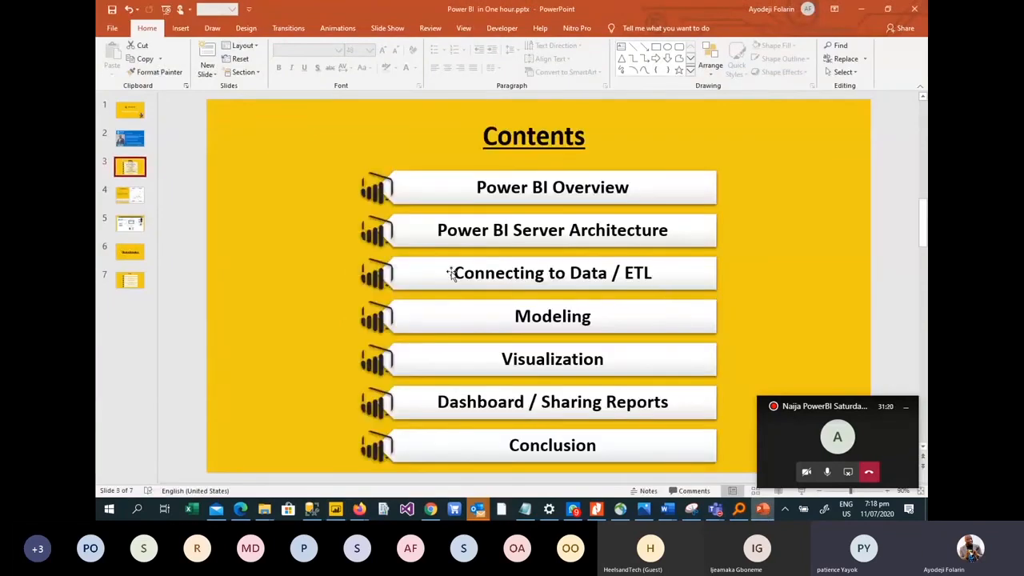
pyautogui.moveTo(455, 275); pyautogui.dragTo(649, 283)
pyautogui.click(653, 285)
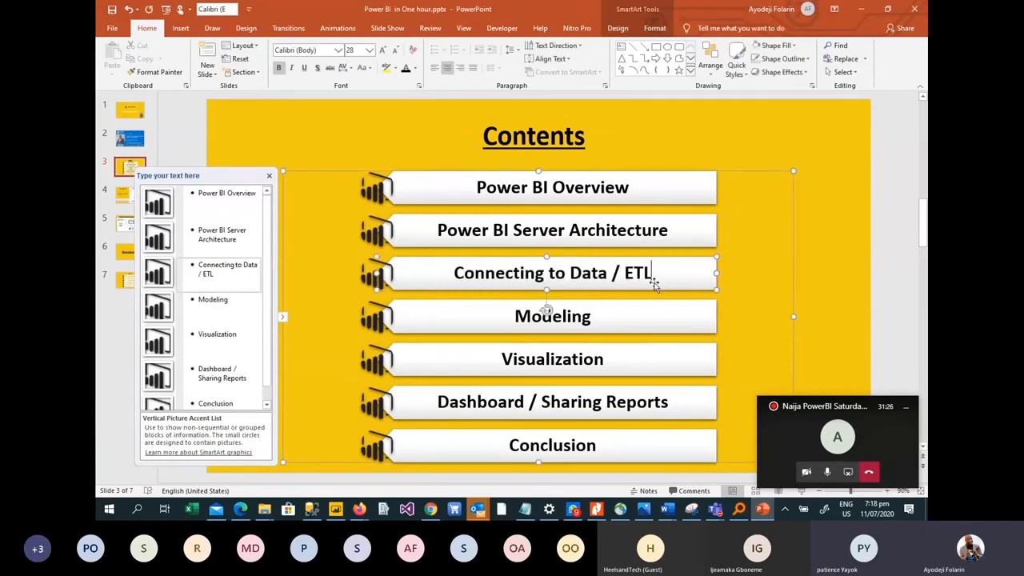
# Step: Switch to the Teams meeting and mute the two participants whose microphones are open
pyautogui.click(791, 452)
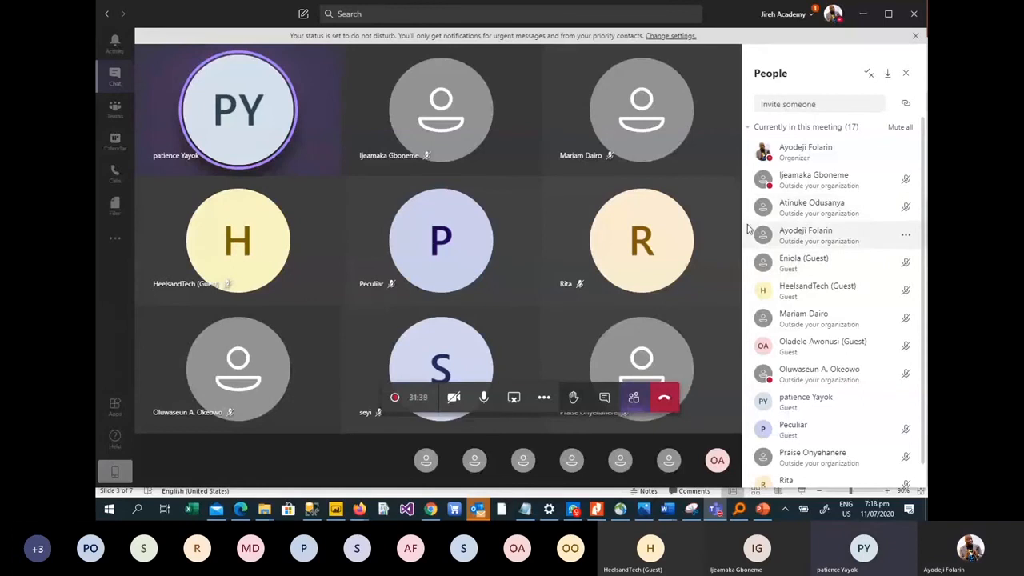
pyautogui.moveTo(470, 243)
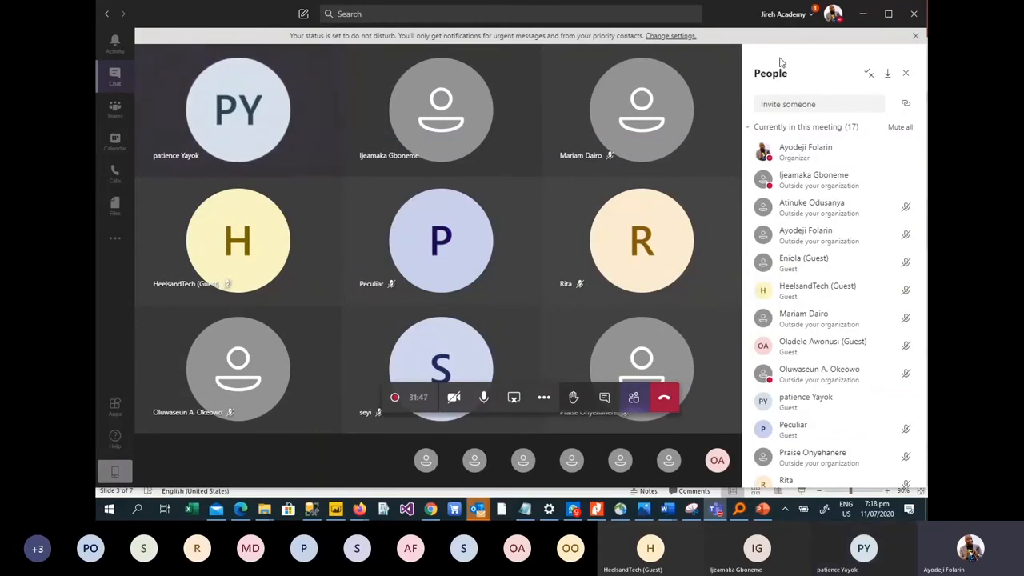
pyautogui.click(909, 402)
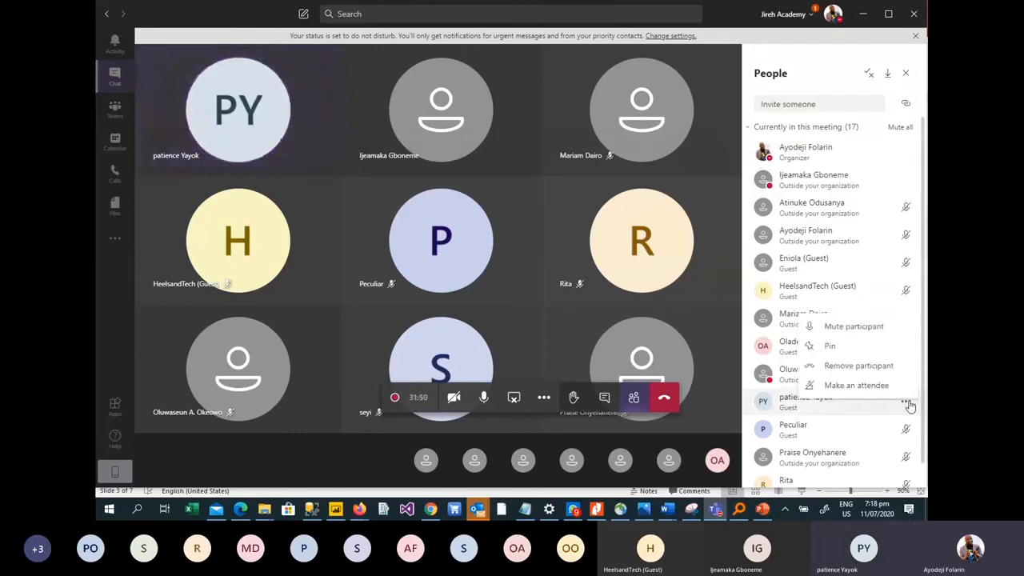
pyautogui.click(842, 328)
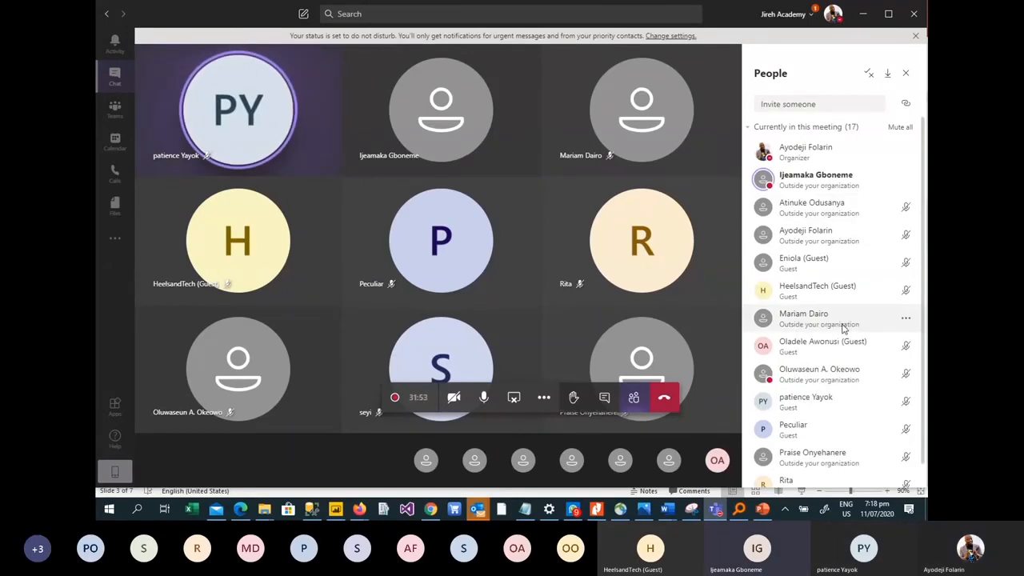
pyautogui.moveTo(869, 183)
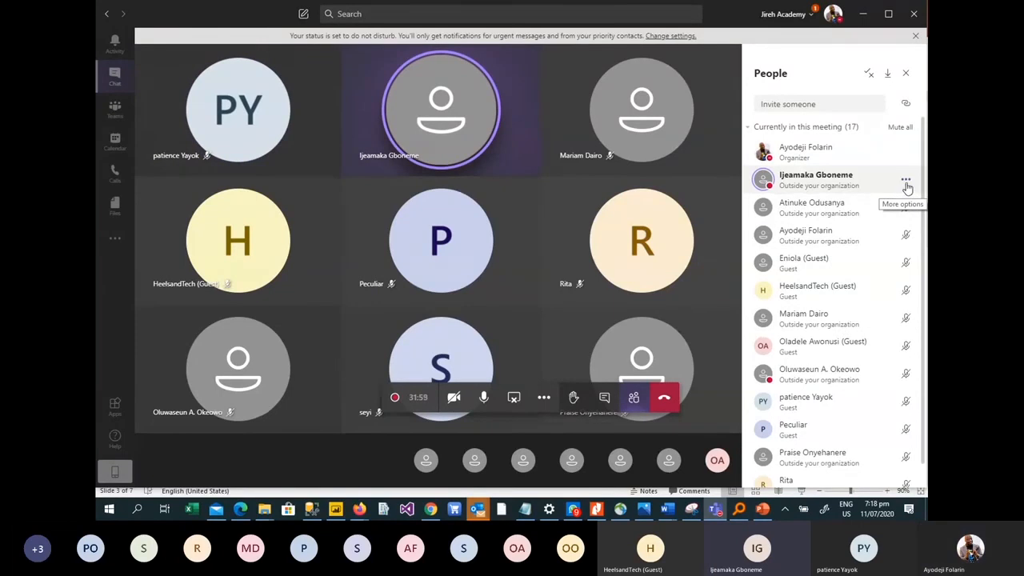
pyautogui.click(906, 188)
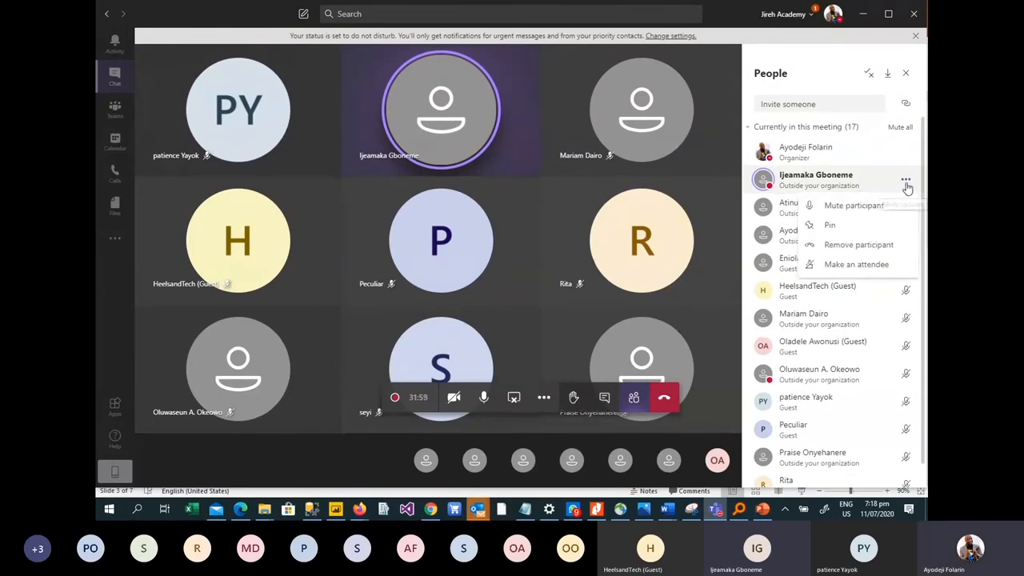
pyautogui.click(854, 207)
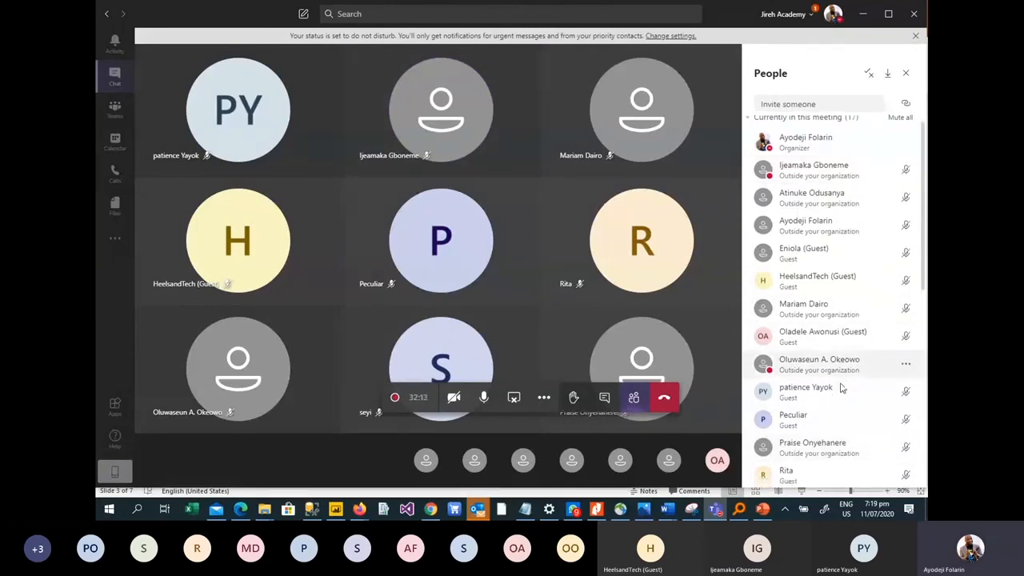
# Step: Check the participant list and meeting chat, and mute the participant outside the organization who is speaking
pyautogui.scroll(-5, 846, 424)
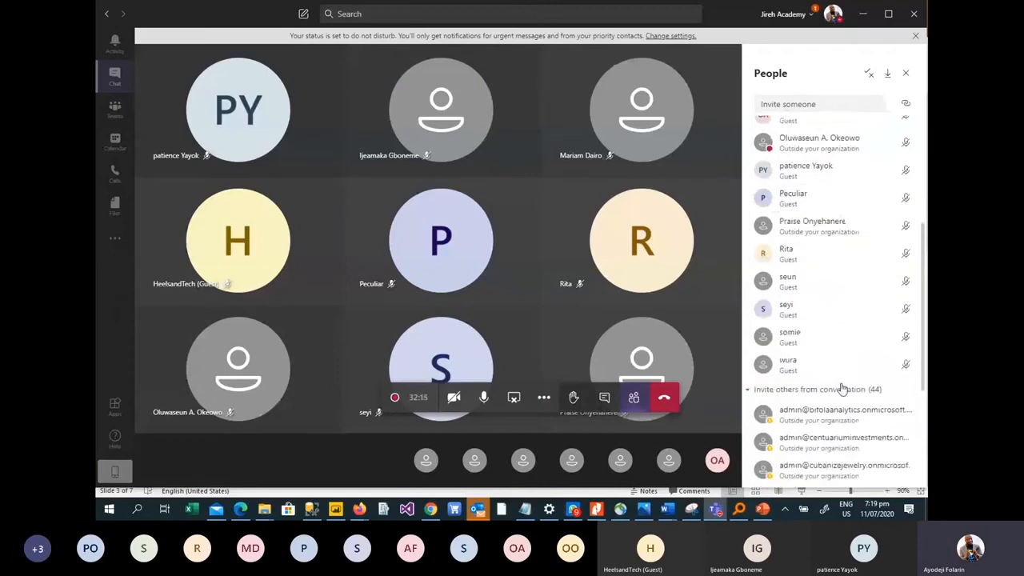
pyautogui.scroll(5, 842, 388)
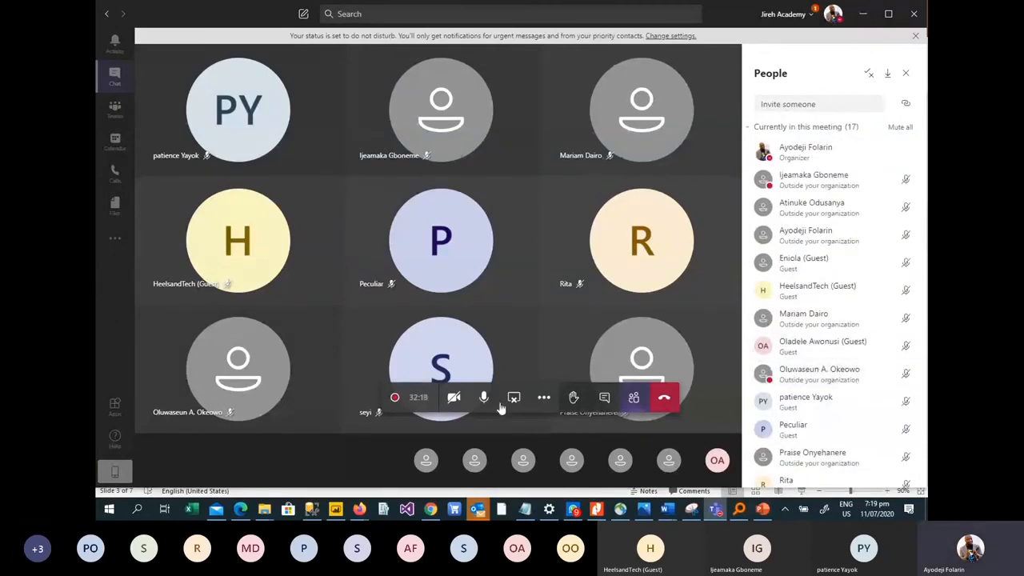
pyautogui.click(605, 402)
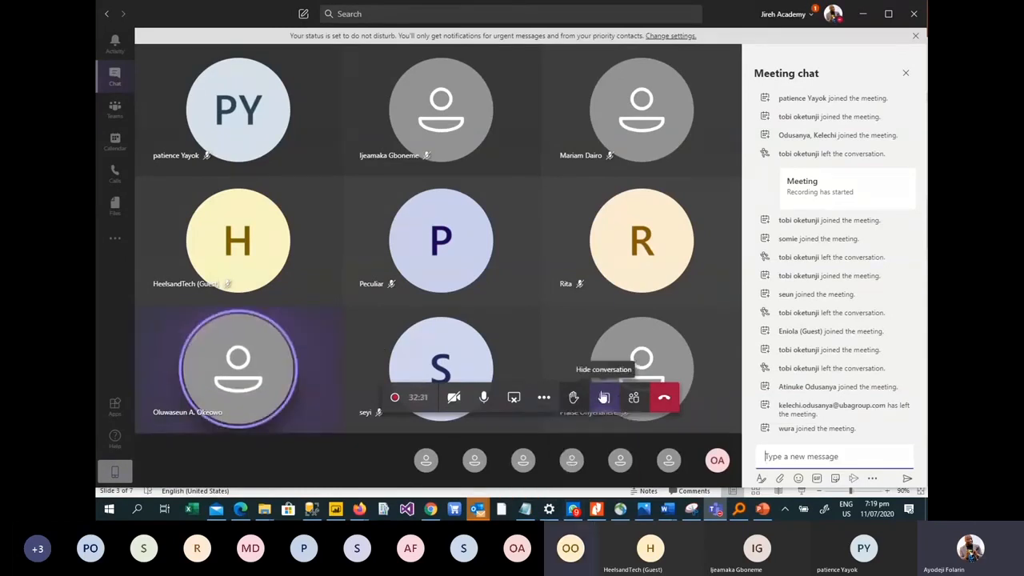
pyautogui.click(635, 397)
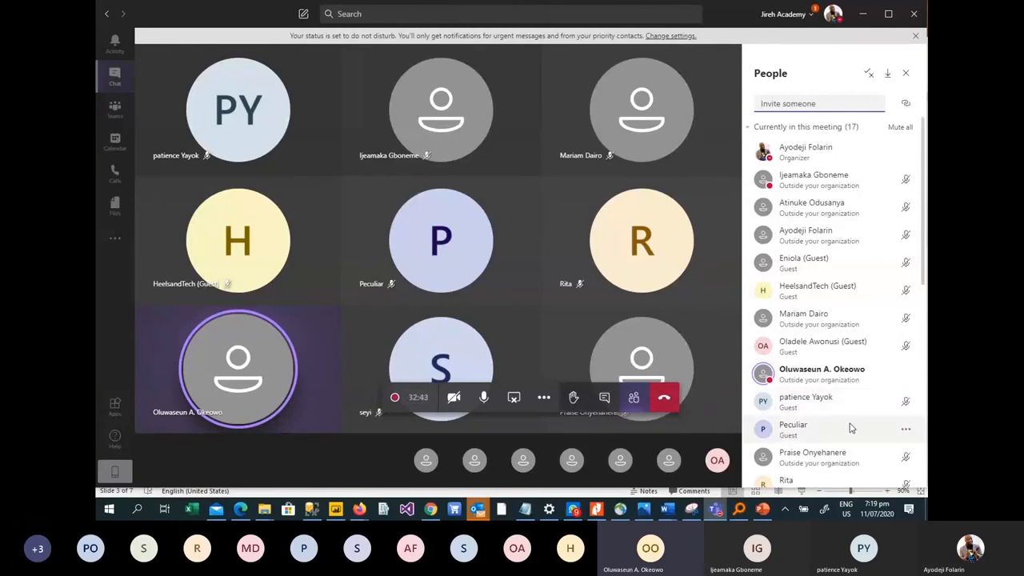
pyautogui.moveTo(645, 374)
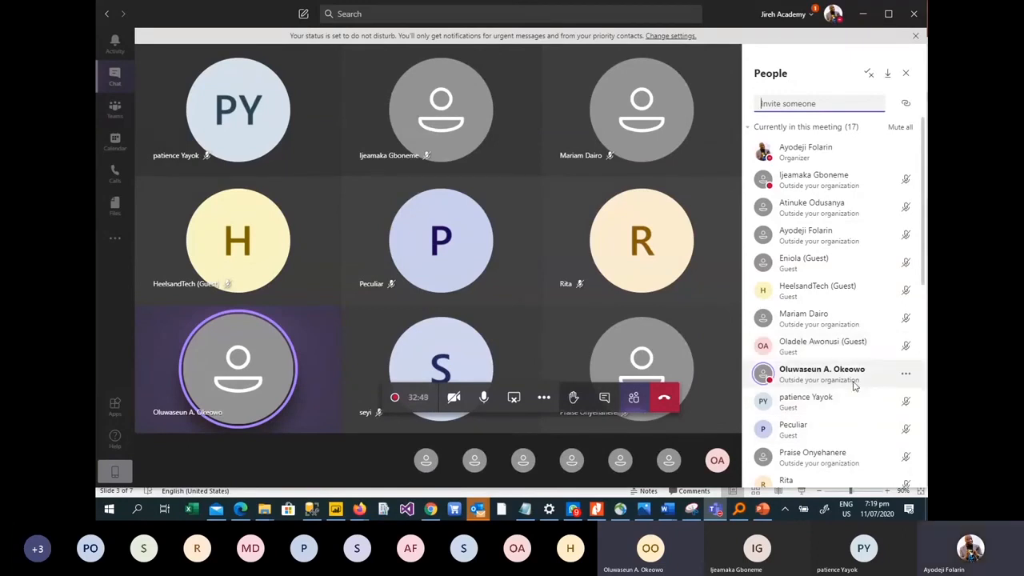
pyautogui.click(905, 373)
pyautogui.click(872, 395)
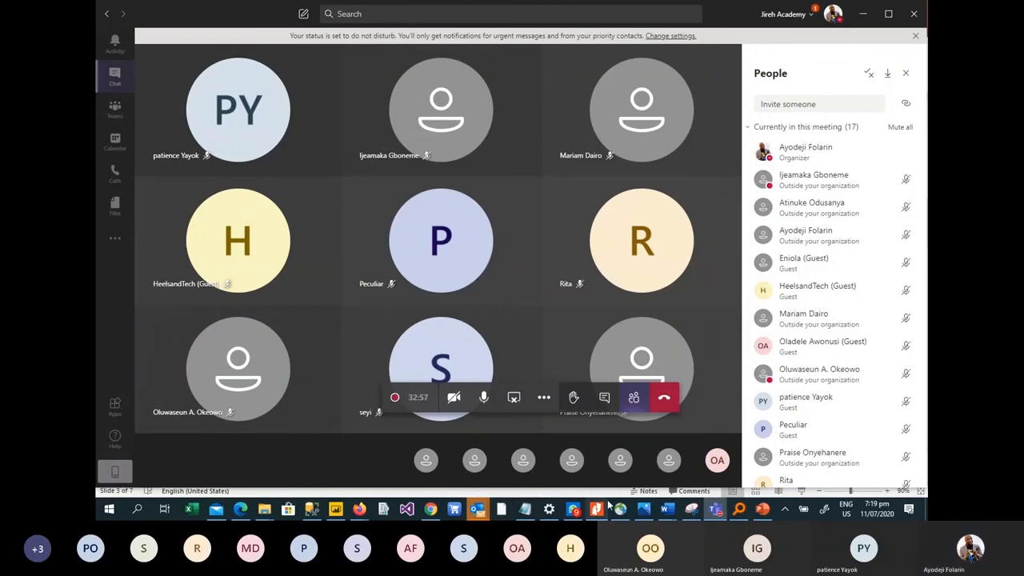
# Step: Switch back to Power BI Desktop, look through the full list of Get Data sources and choose Excel as the source
pyautogui.click(762, 516)
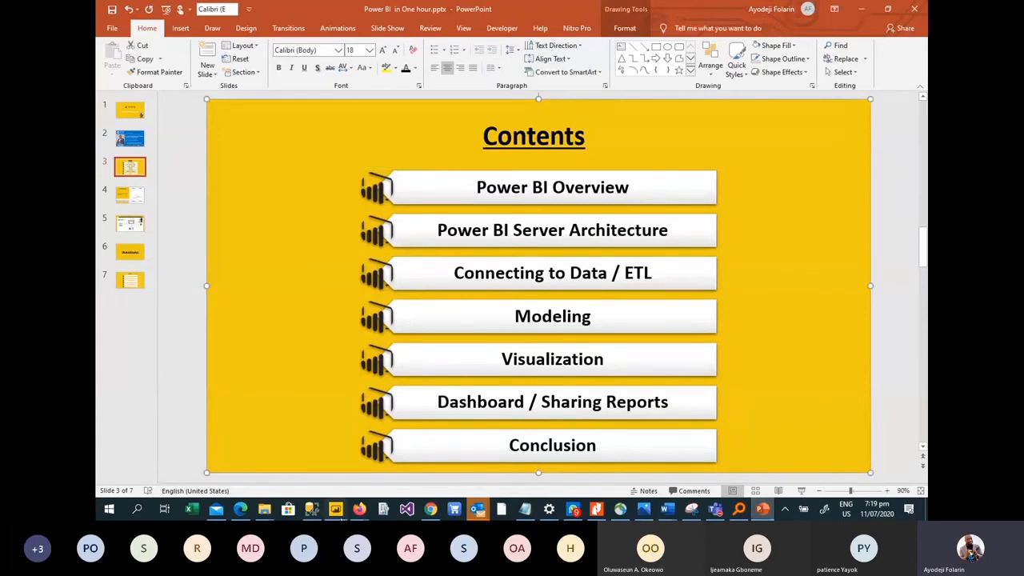
pyautogui.click(335, 510)
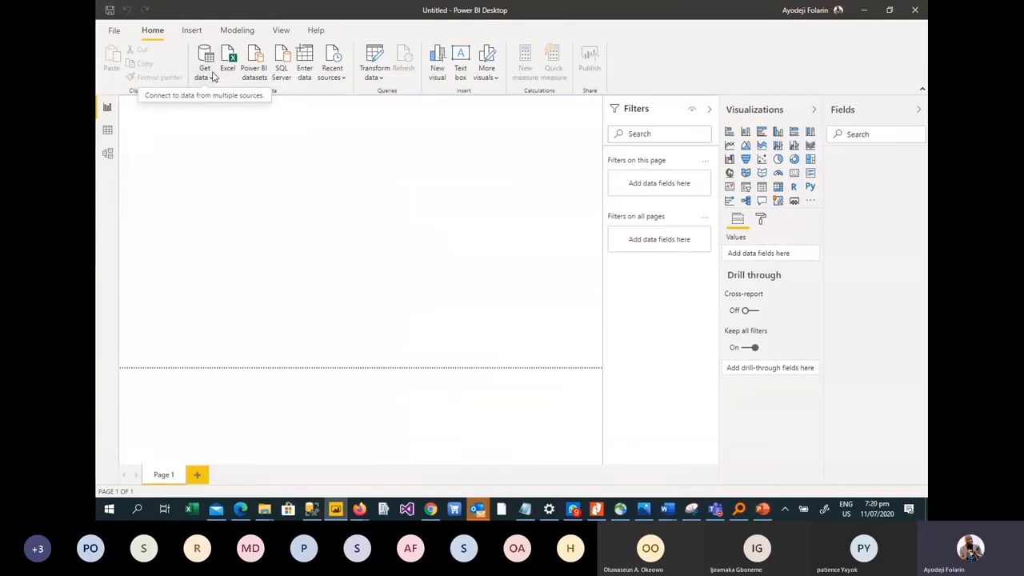
pyautogui.click(211, 75)
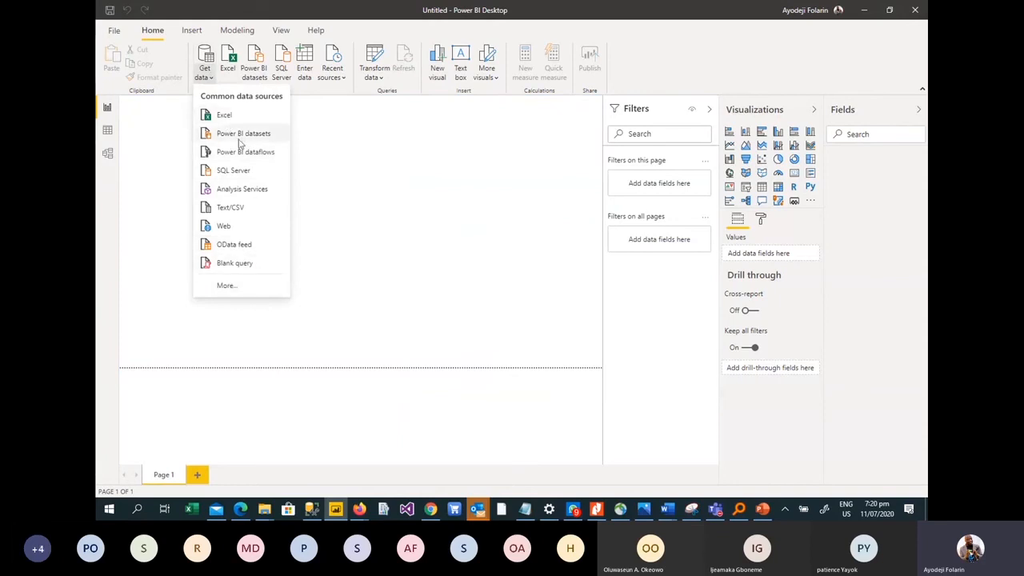
pyautogui.click(229, 289)
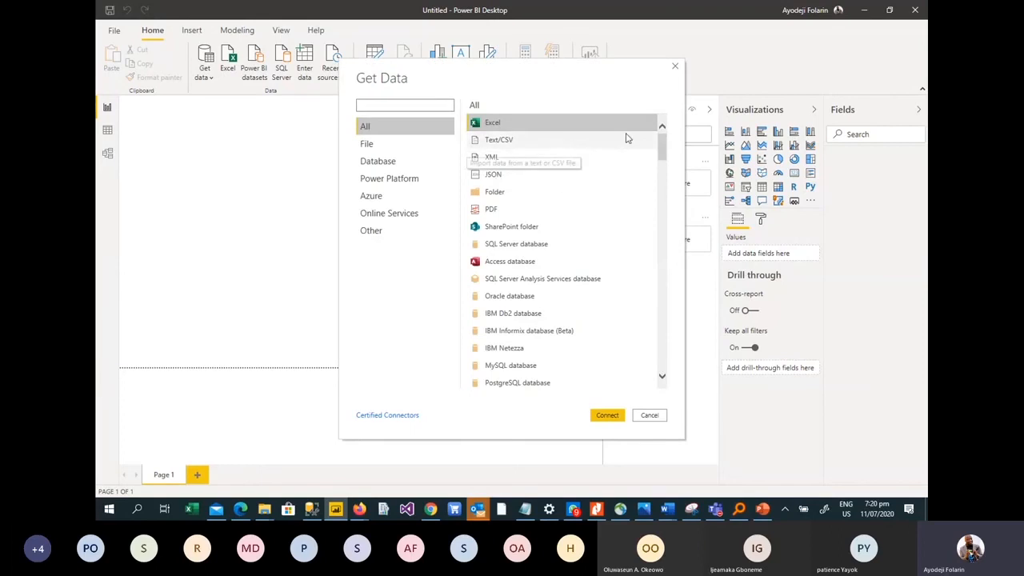
pyautogui.moveTo(662, 146); pyautogui.dragTo(632, 137)
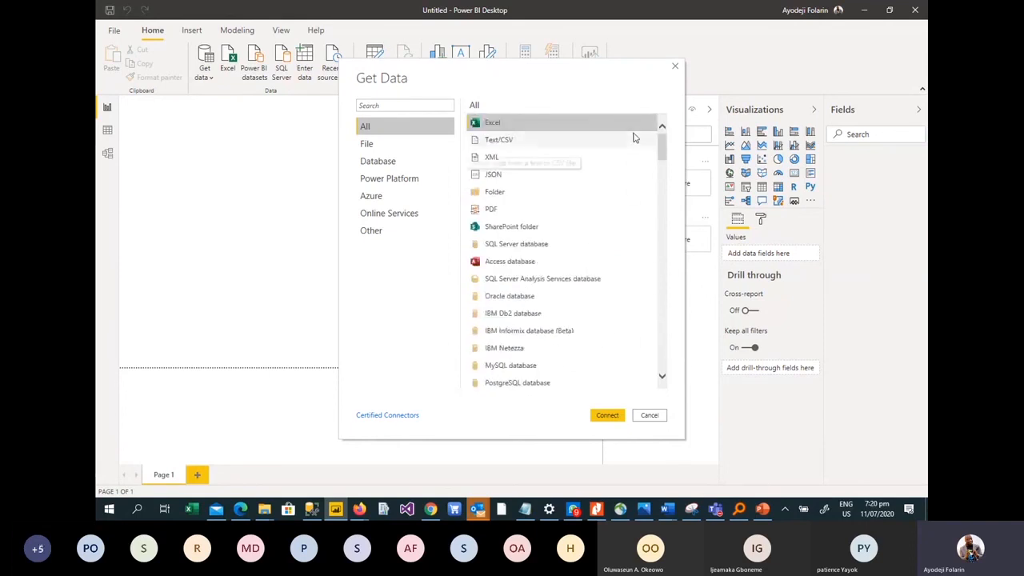
pyautogui.click(502, 212)
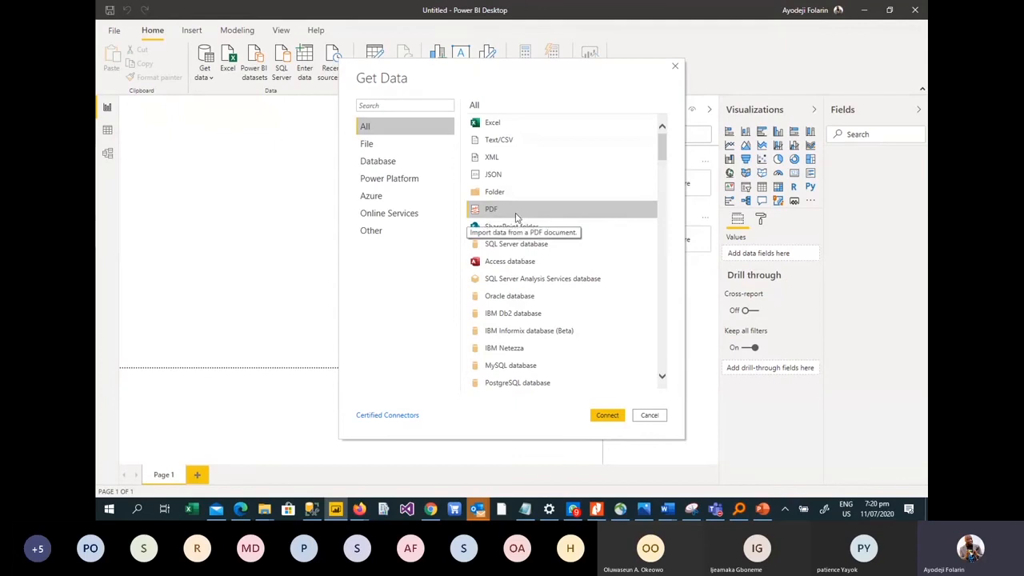
pyautogui.click(496, 122)
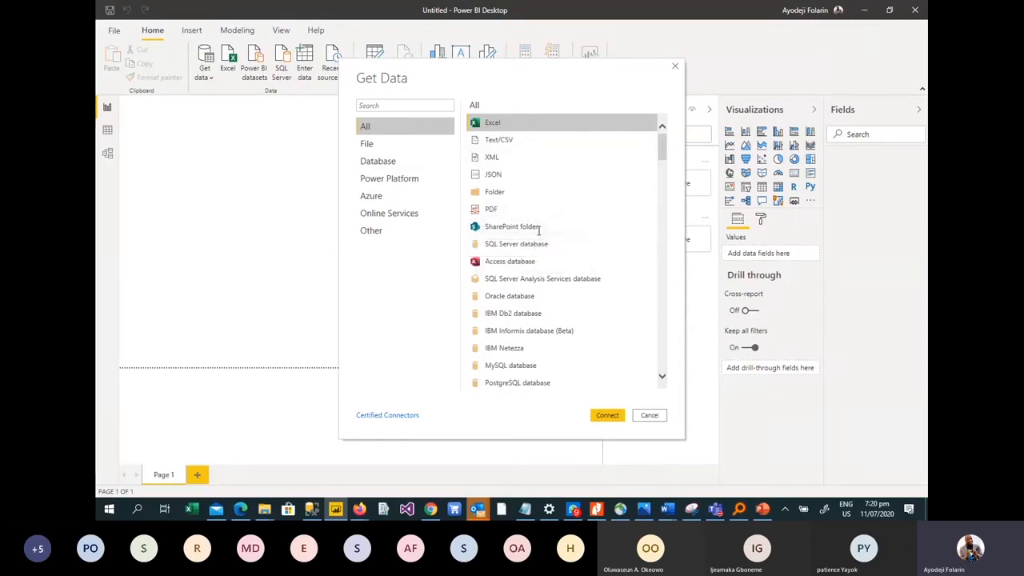
pyautogui.scroll(-2, 549, 233)
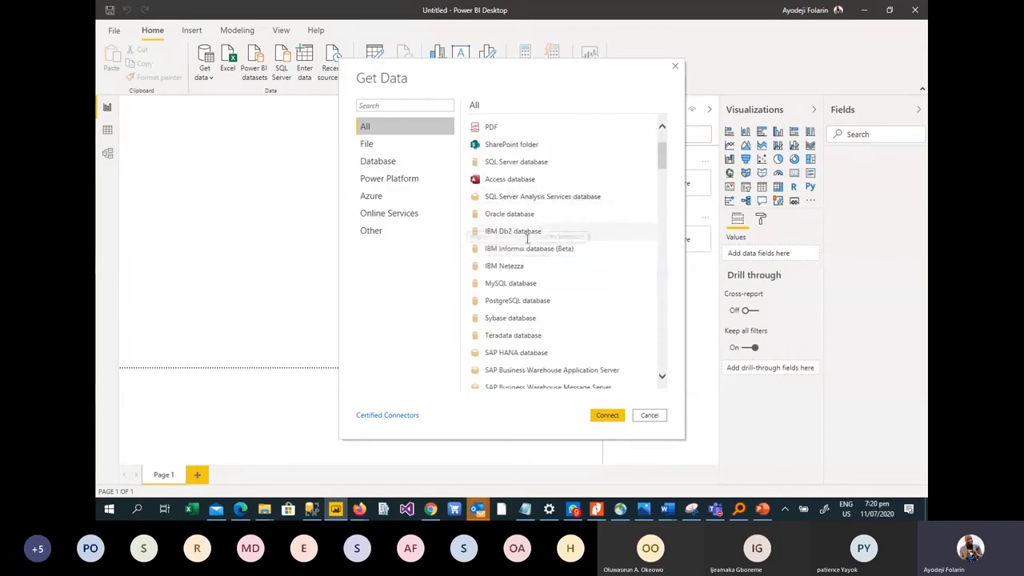
pyautogui.scroll(2, 526, 297)
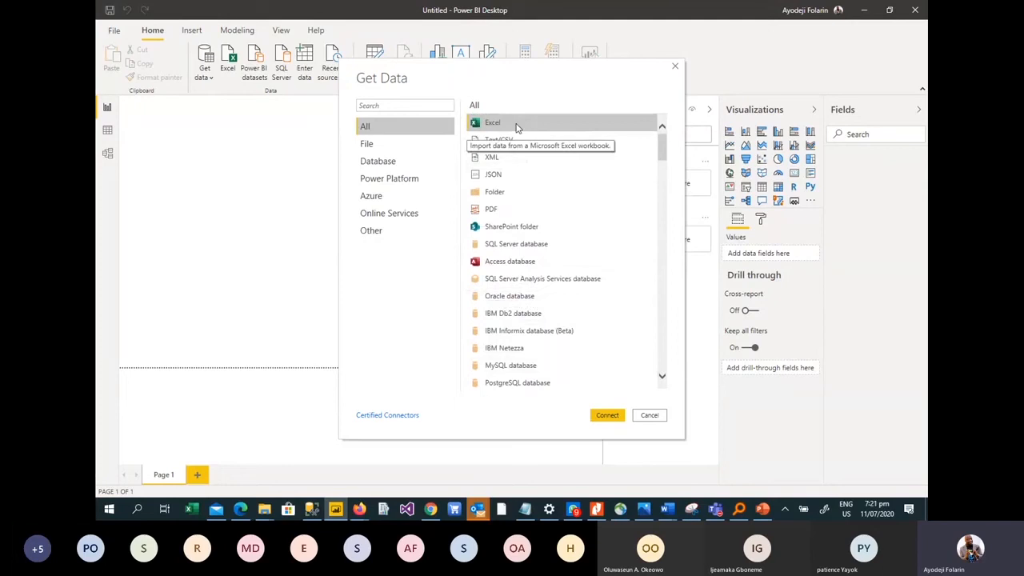
# Step: Connect to Electronic Sales.xlsx in the Community > Demo folder of Backup Plus (E:) and select its Sales_Details table for import
pyautogui.click(608, 420)
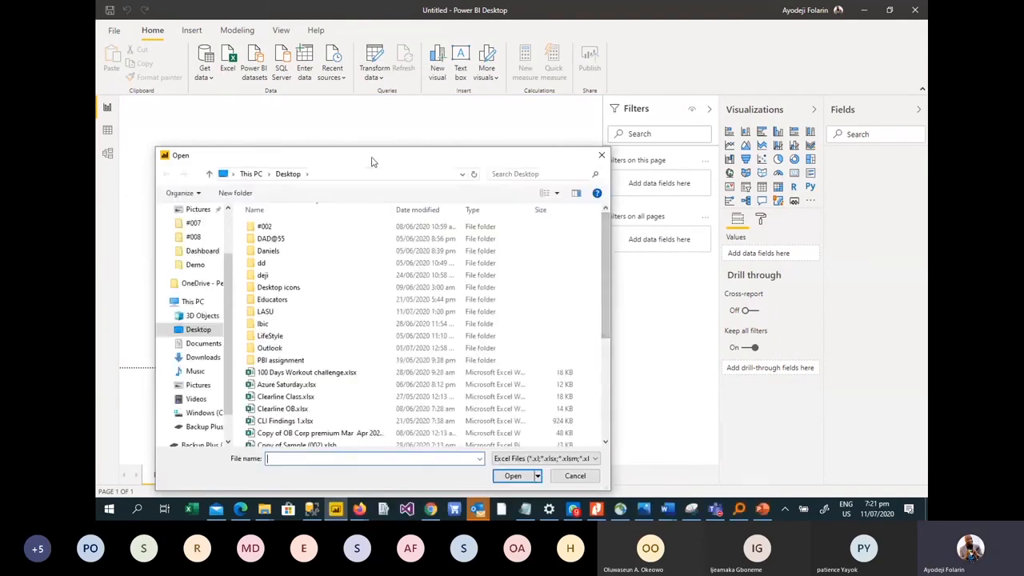
pyautogui.moveTo(373, 163); pyautogui.dragTo(389, 62)
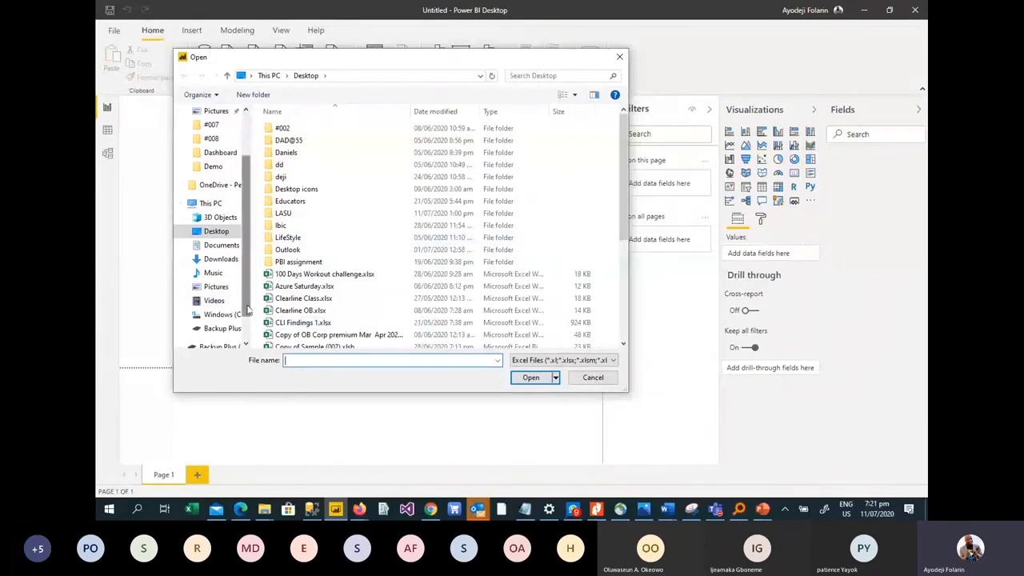
pyautogui.scroll(-1, 248, 302)
pyautogui.click(222, 305)
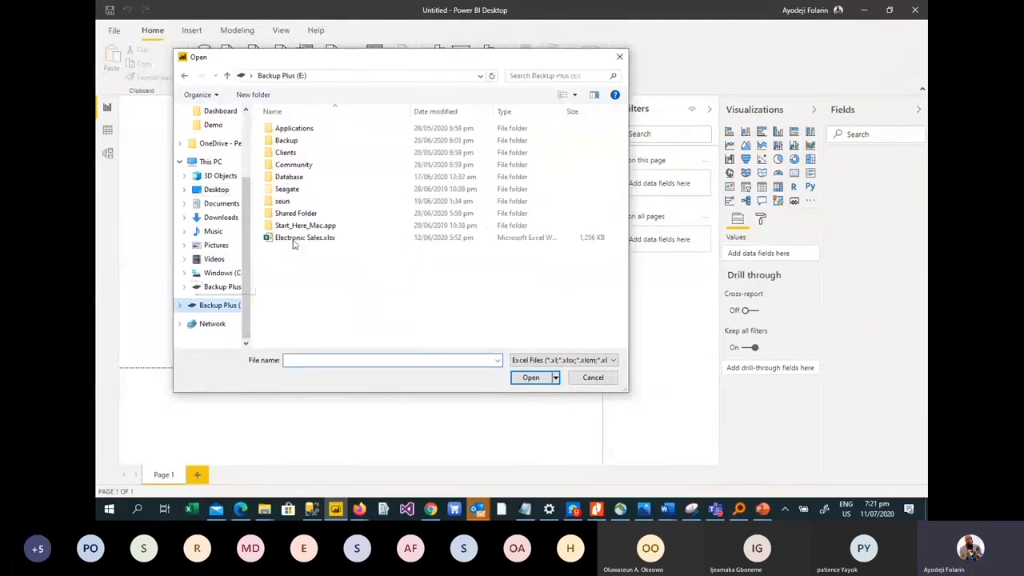
pyautogui.doubleClick(296, 165)
pyautogui.click(290, 132)
pyautogui.doubleClick(291, 134)
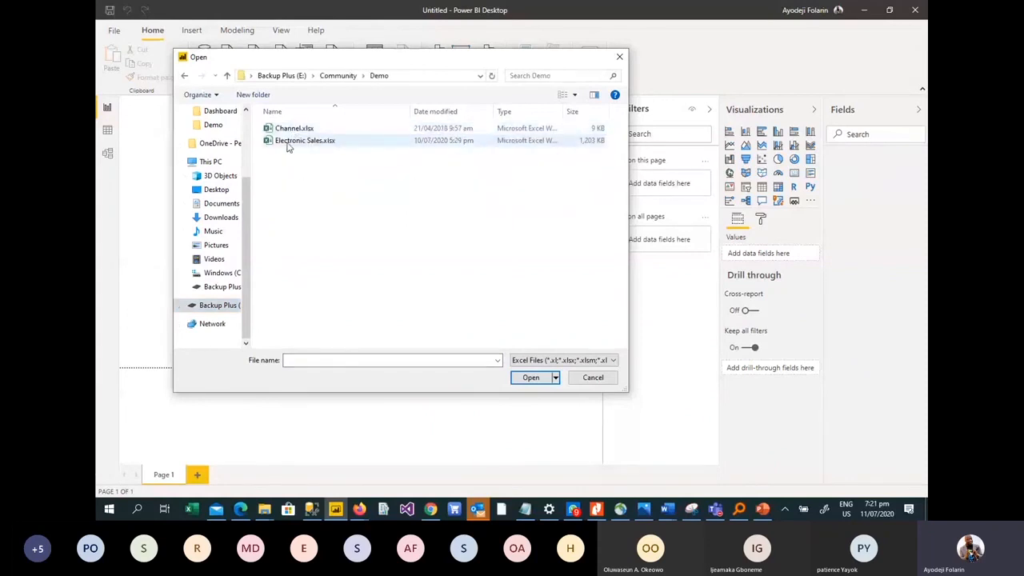
pyautogui.doubleClick(287, 141)
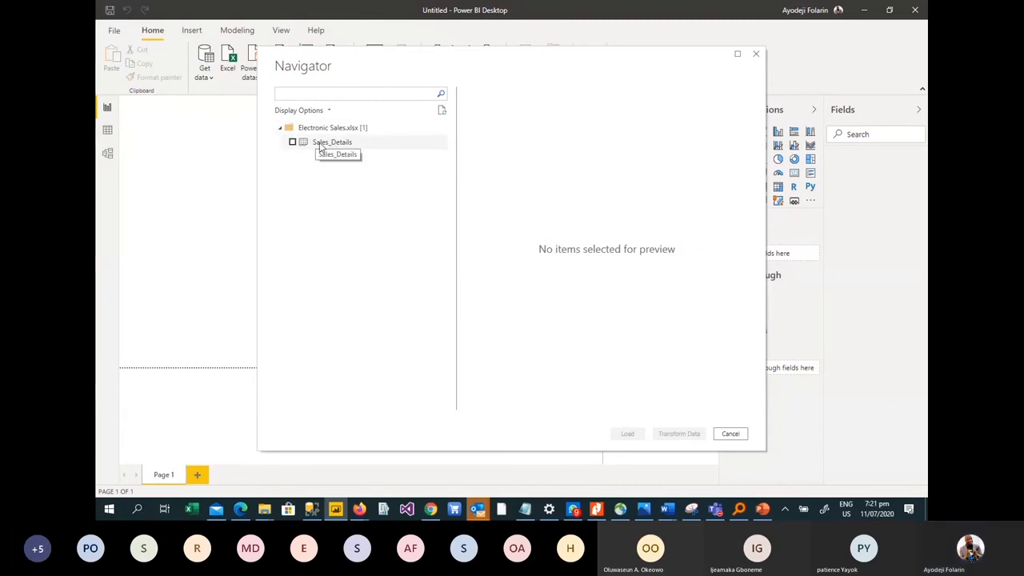
pyautogui.click(292, 144)
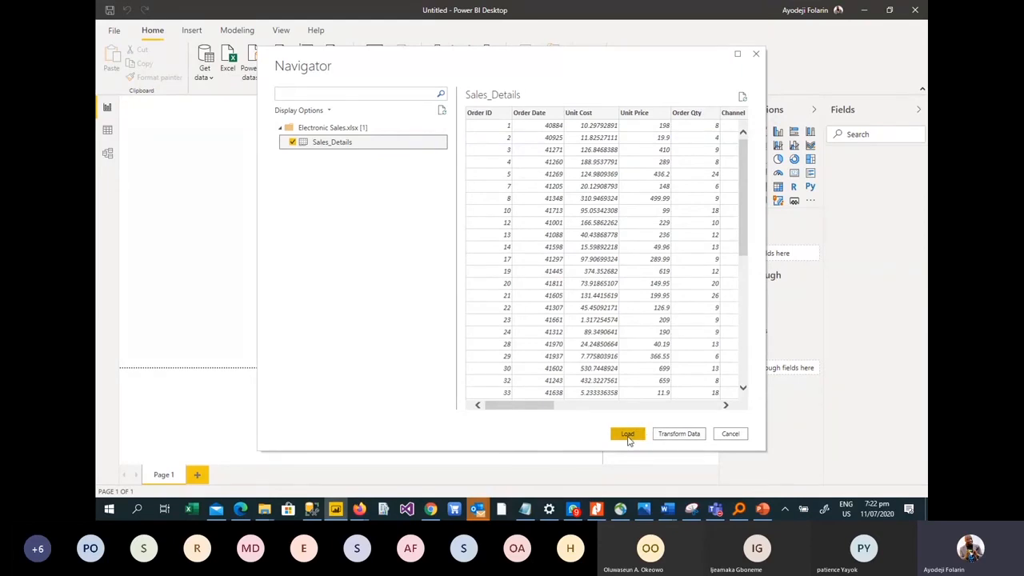
# Step: Open Sales_Details for transformation in Power Query Editor and inspect its Source and Navigation applied steps
pyautogui.click(669, 435)
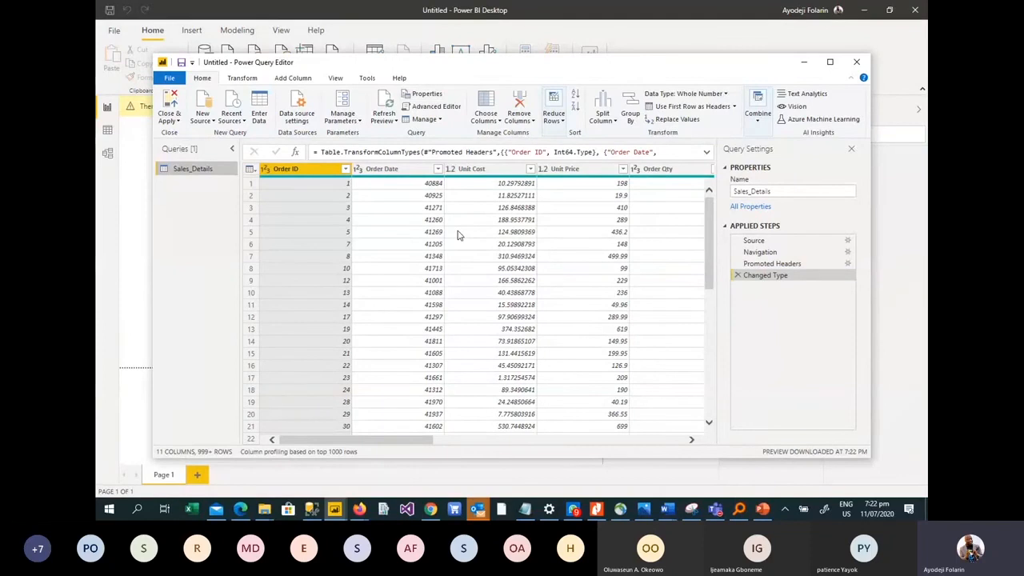
pyautogui.click(756, 241)
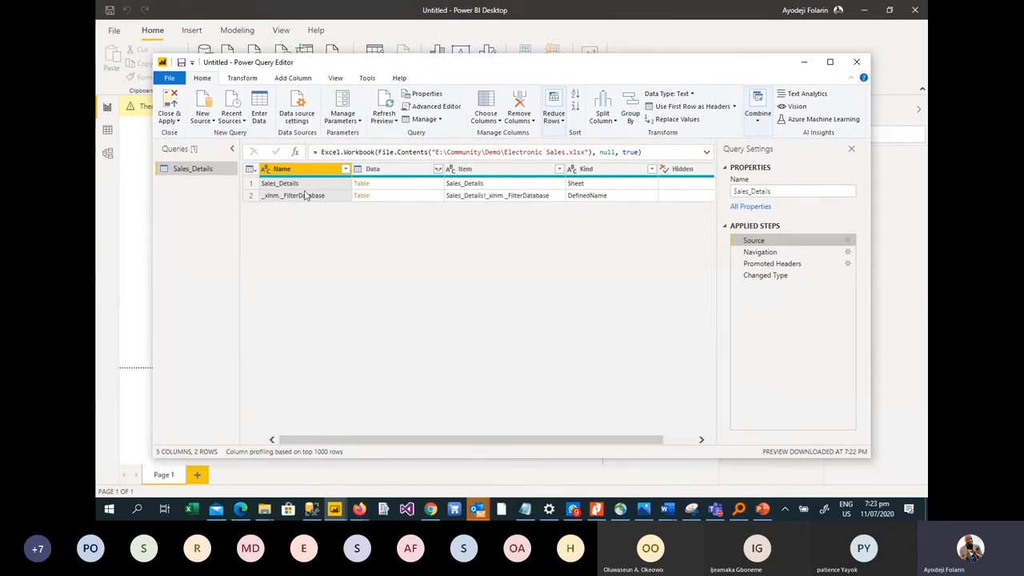
pyautogui.click(756, 253)
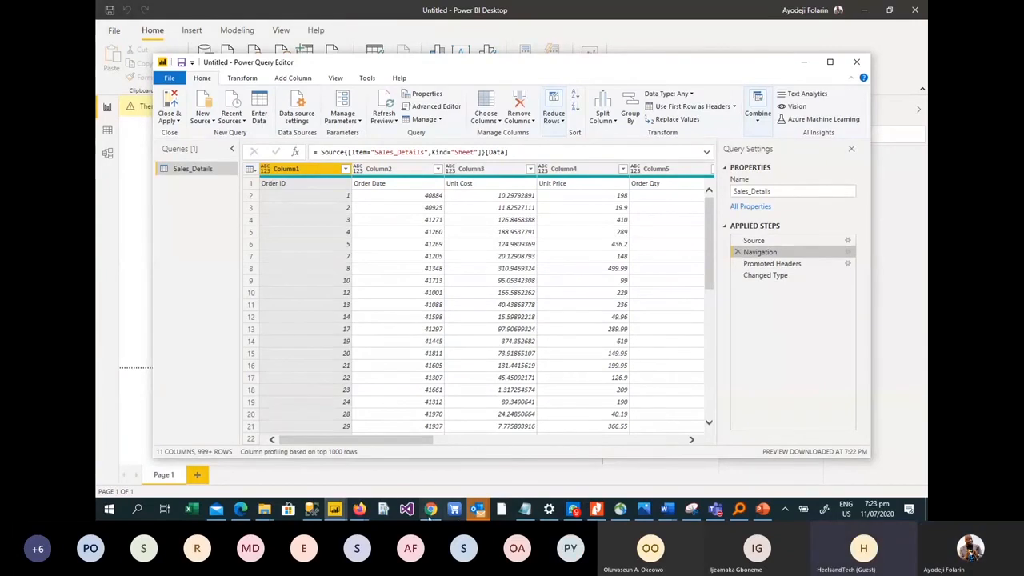
# Step: Switch to the Teams meeting, check the meeting chat and participant list, and return to Power Query Editor
pyautogui.moveTo(365, 514)
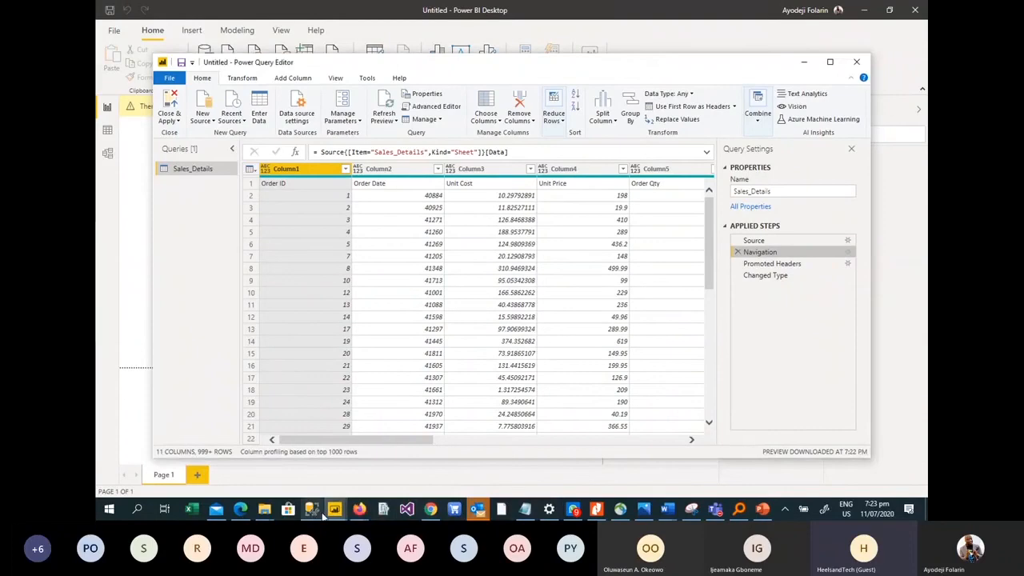
pyautogui.click(713, 509)
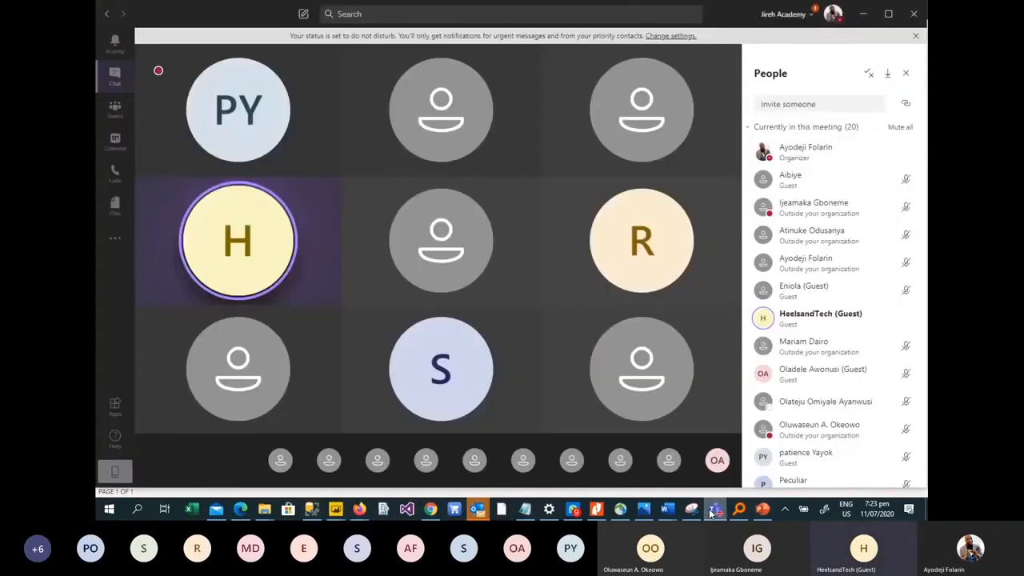
pyautogui.moveTo(622, 462)
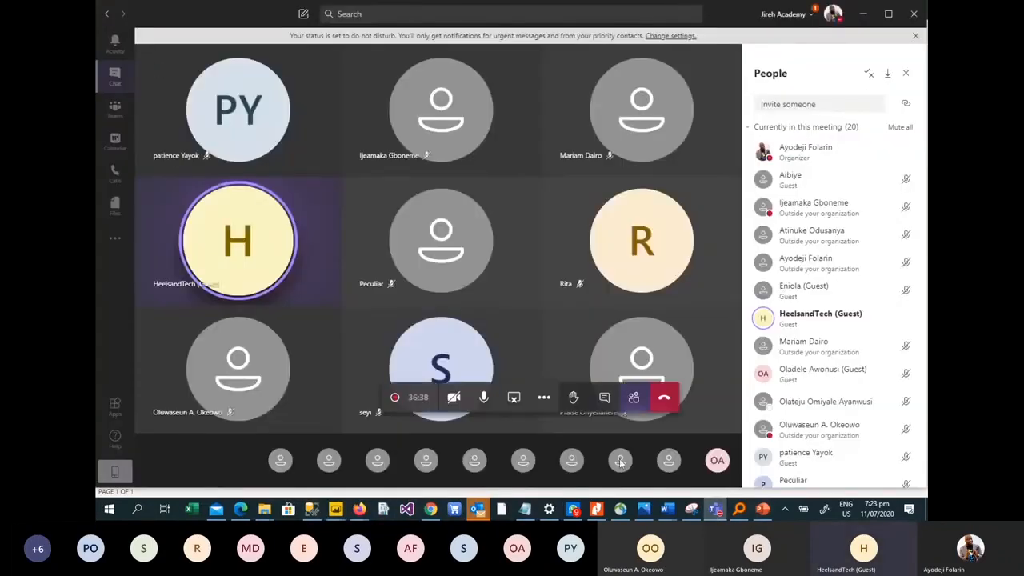
pyautogui.click(604, 400)
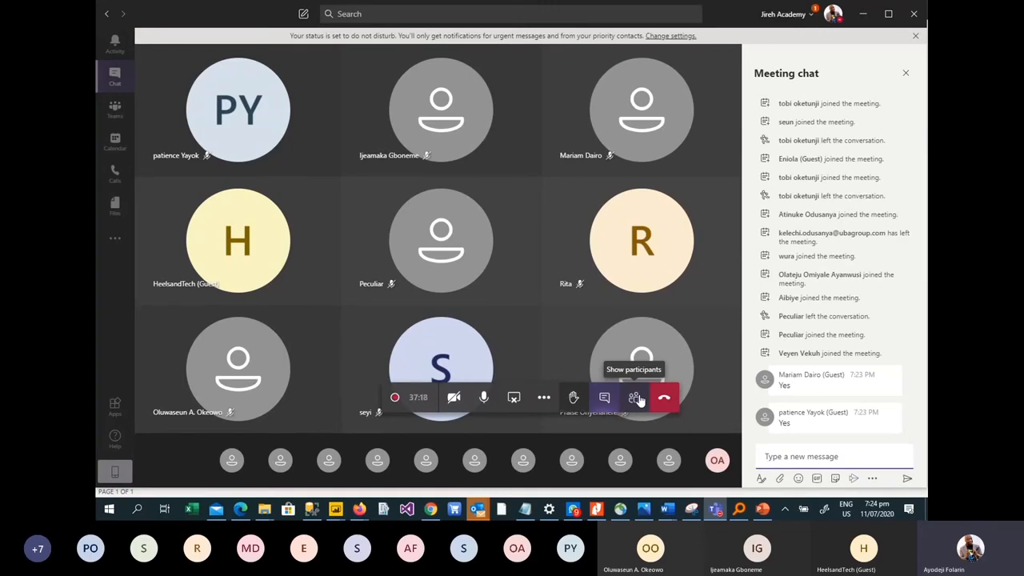
pyautogui.click(635, 398)
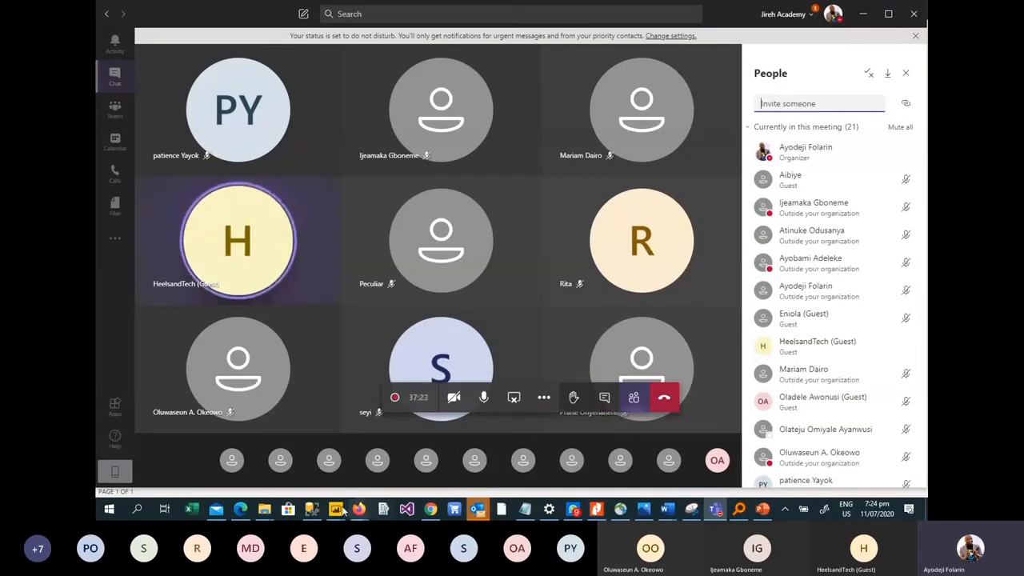
pyautogui.moveTo(338, 512)
pyautogui.click(382, 453)
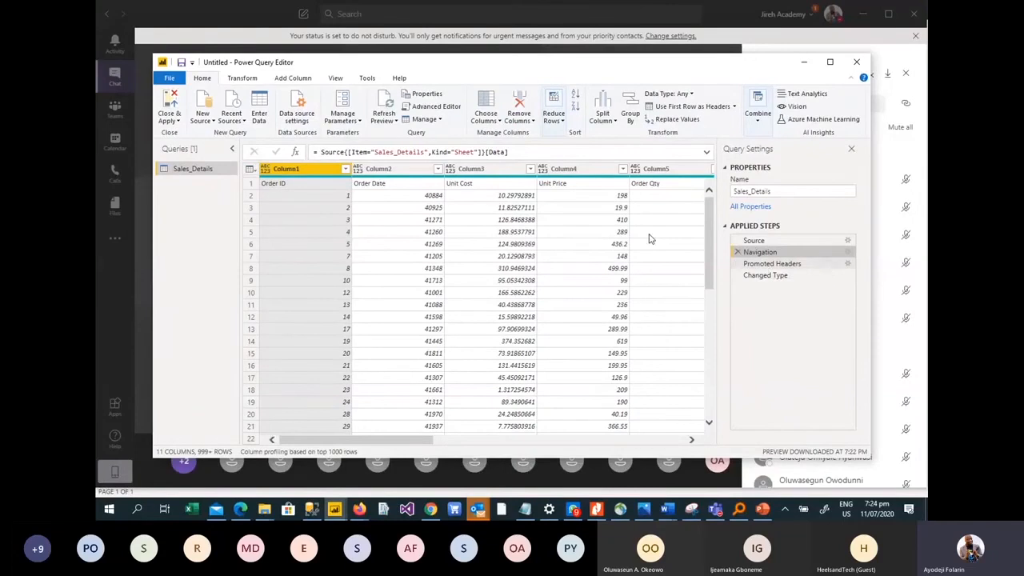
# Step: Compare the Sales_Details data at the Navigation, Promoted Headers and Changed Type applied steps
pyautogui.click(772, 265)
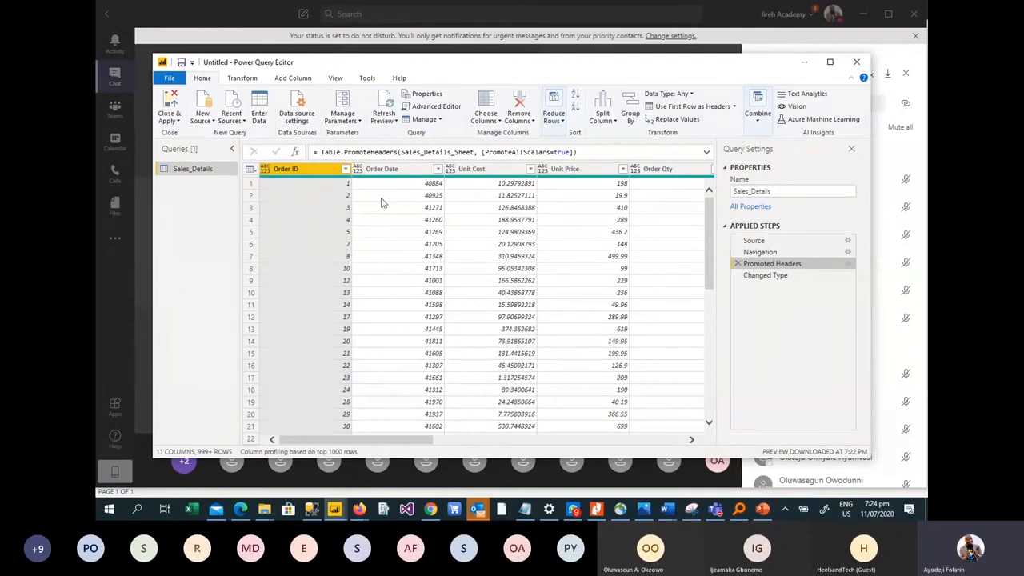
pyautogui.click(765, 254)
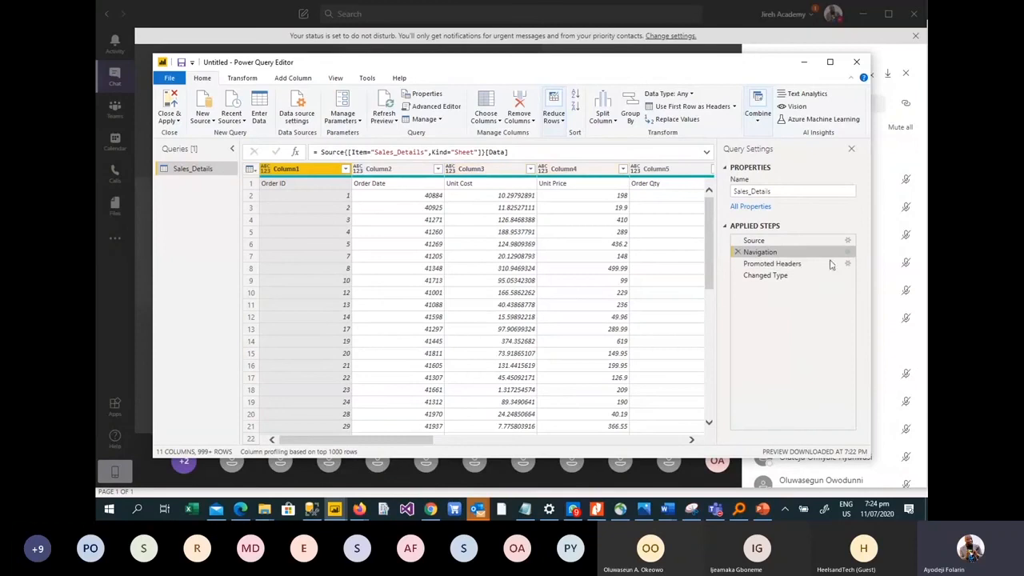
pyautogui.click(762, 264)
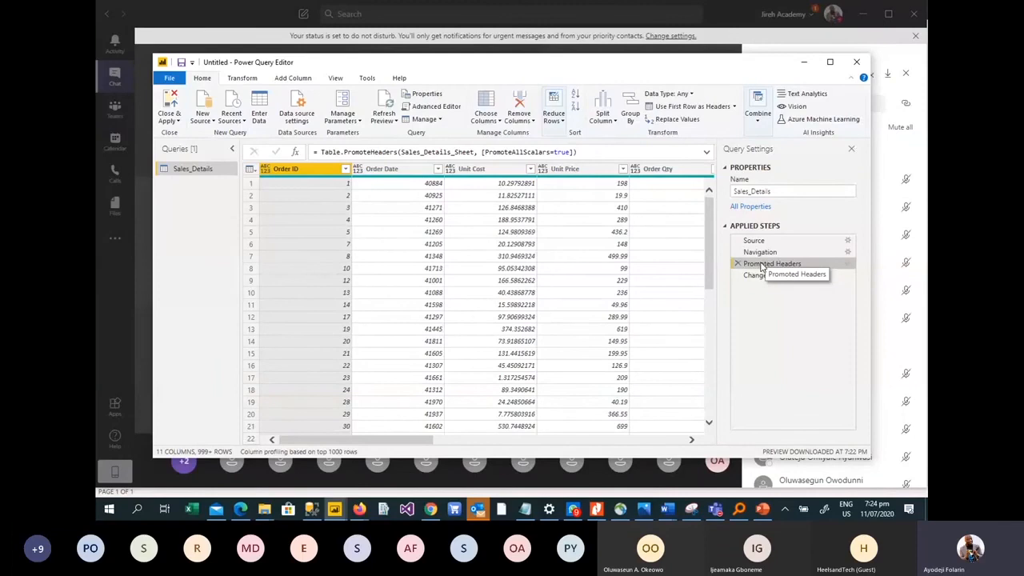
pyautogui.click(748, 276)
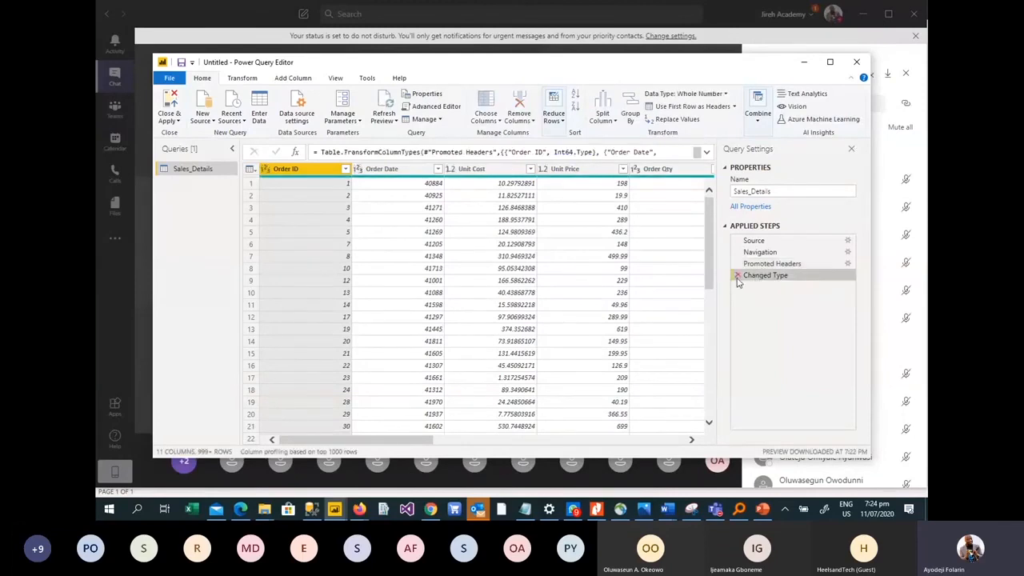
# Step: Delete the Changed Type and Promoted Headers steps from Sales_Details and promote the first row to headers again
pyautogui.click(737, 275)
pyautogui.click(737, 263)
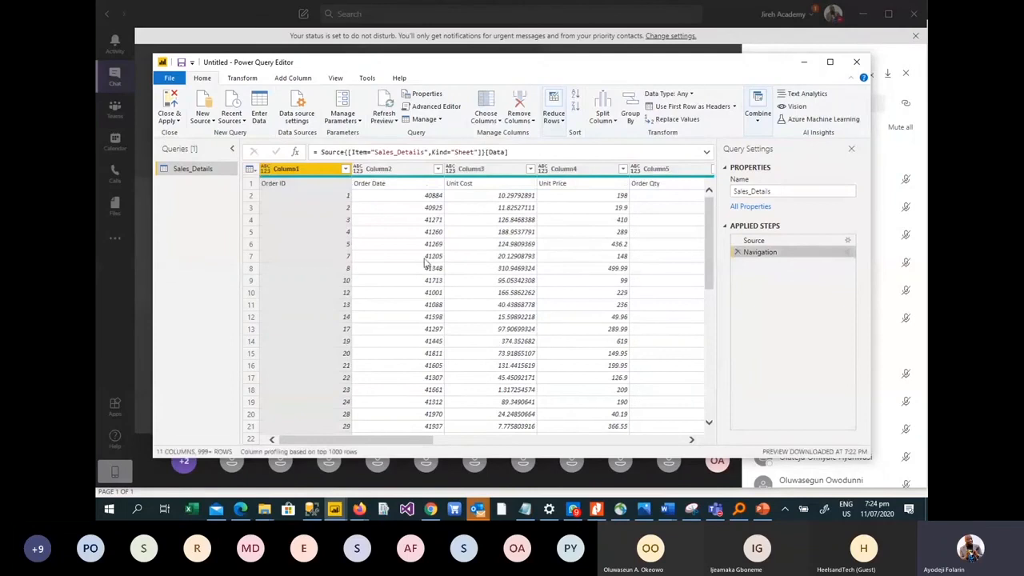
pyautogui.click(426, 245)
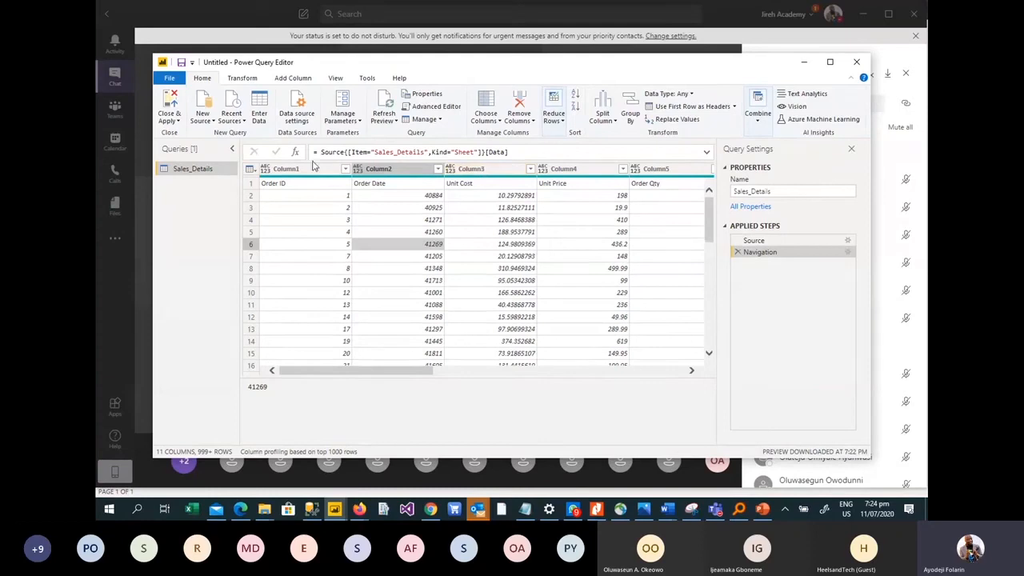
pyautogui.click(251, 170)
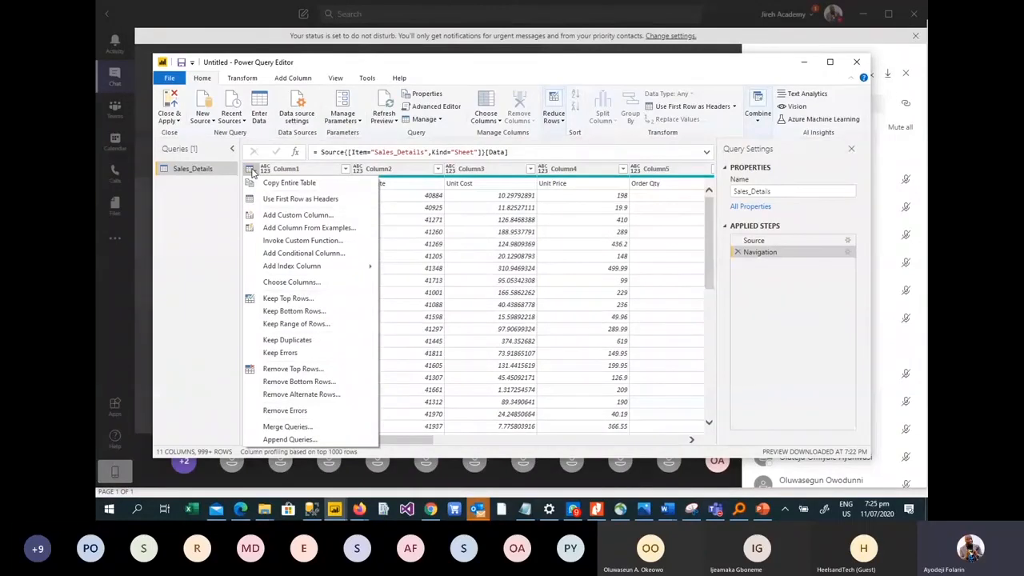
pyautogui.click(309, 202)
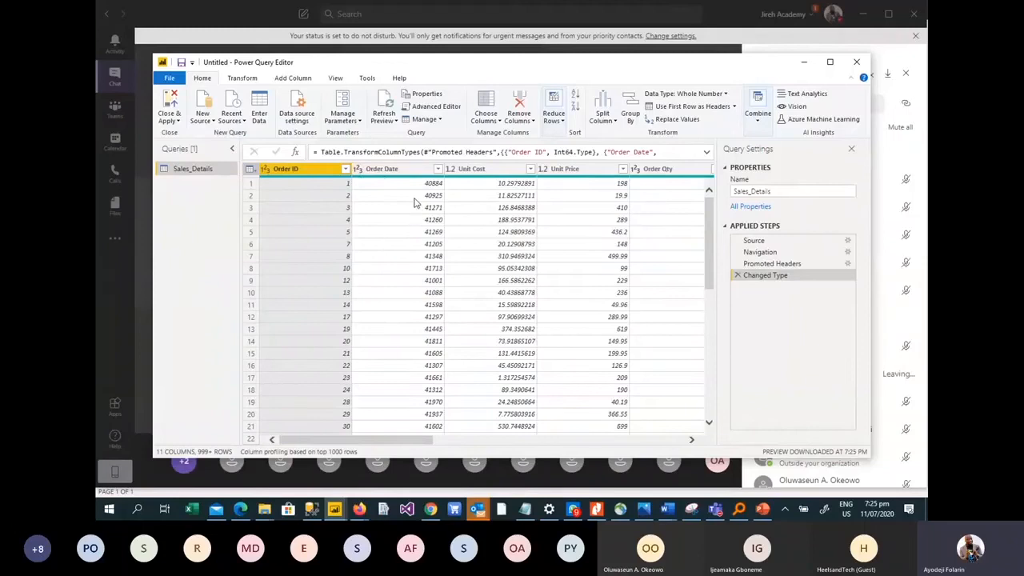
# Step: Change the Order Date column's data type to Date, adding the conversion as a new step
pyautogui.click(358, 169)
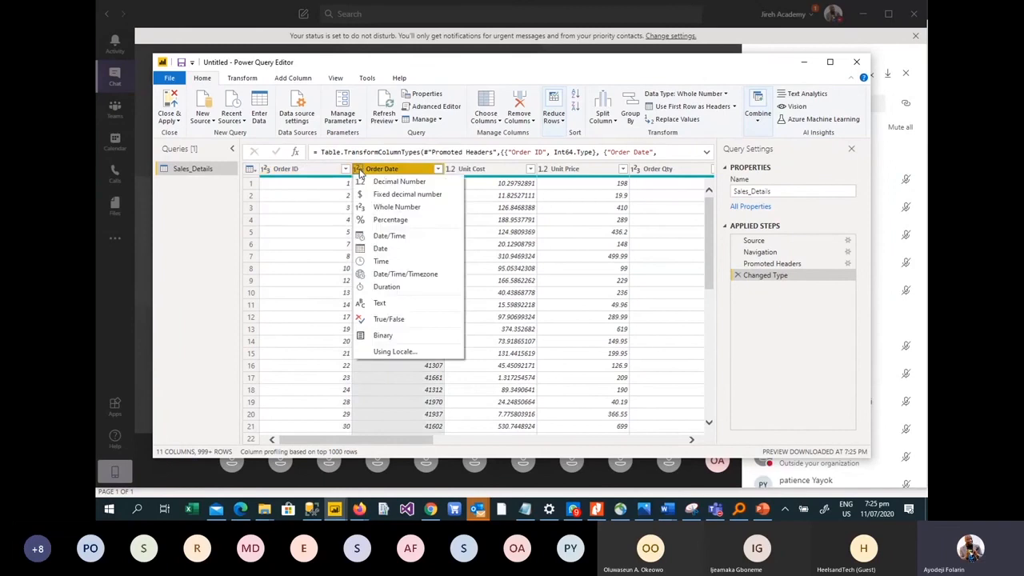
pyautogui.click(387, 251)
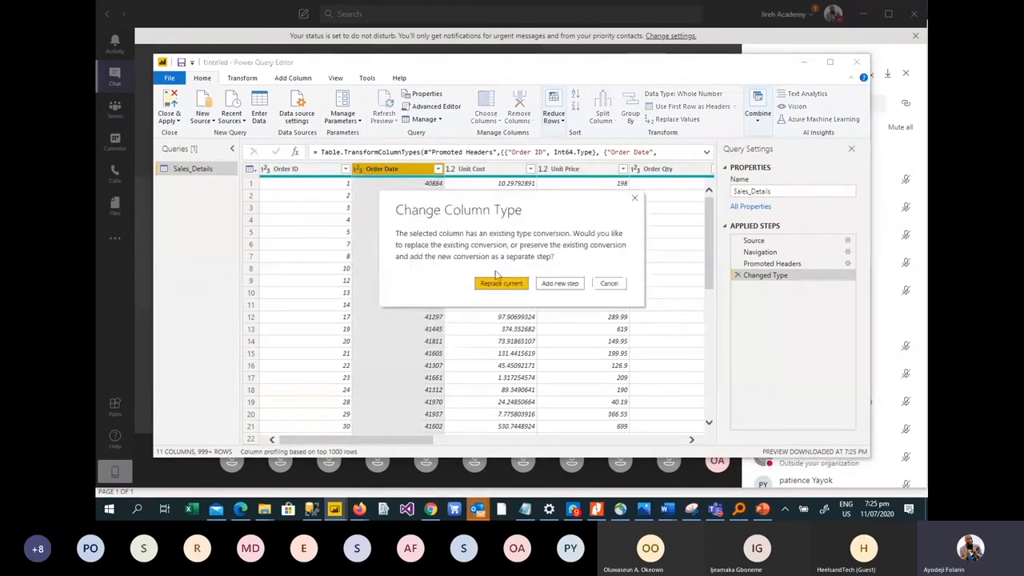
pyautogui.click(560, 284)
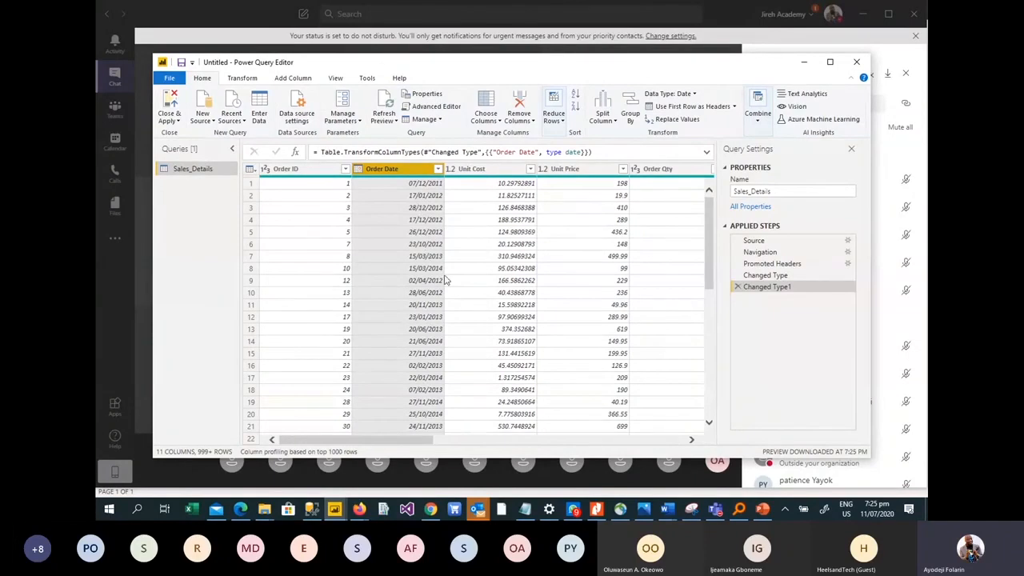
# Step: Examine the data types and contents of the Sales_Details columns from Unit Cost through Location
pyautogui.click(517, 208)
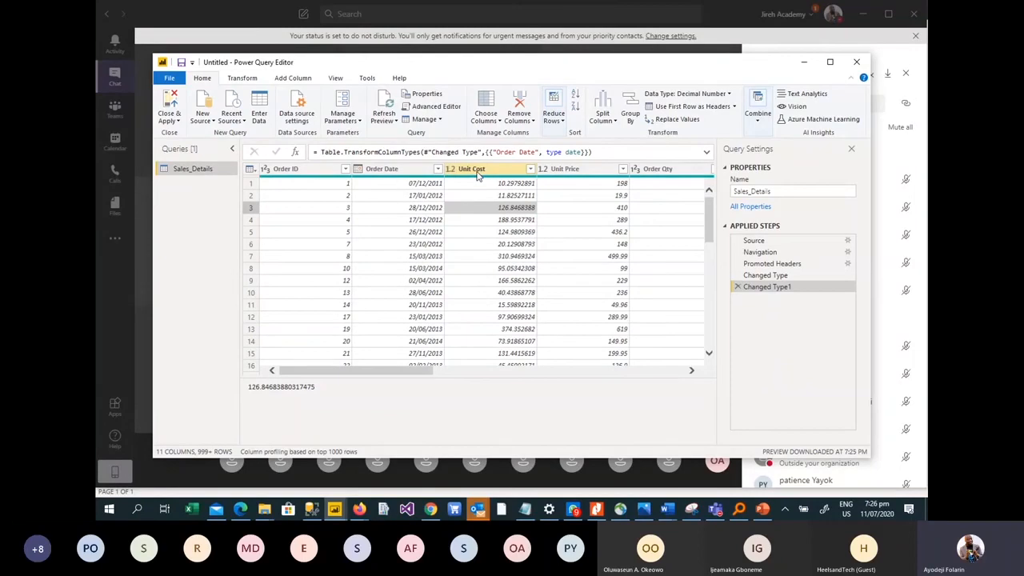
pyautogui.click(573, 169)
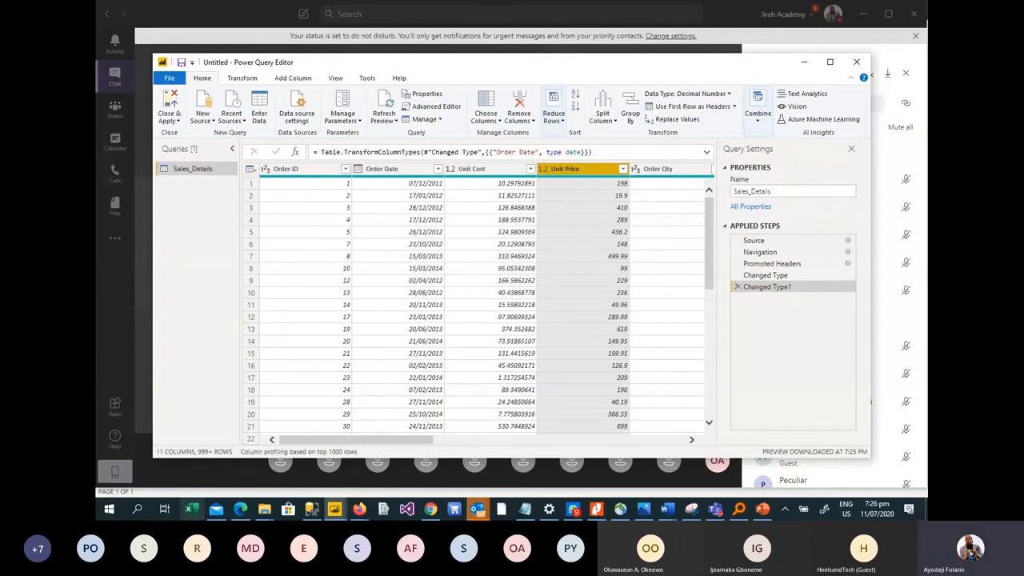
pyautogui.moveTo(316, 440); pyautogui.dragTo(357, 441)
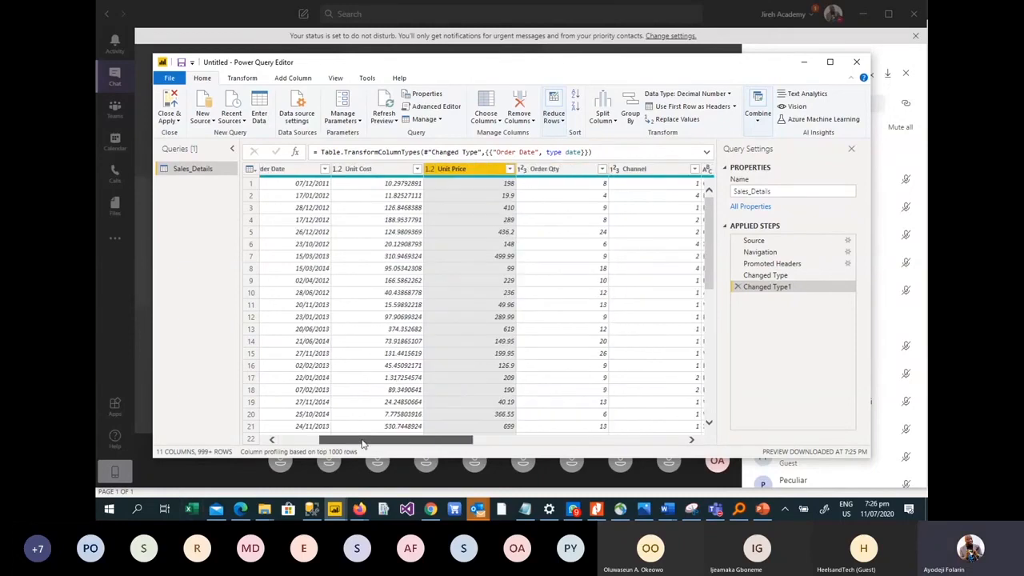
pyautogui.click(548, 187)
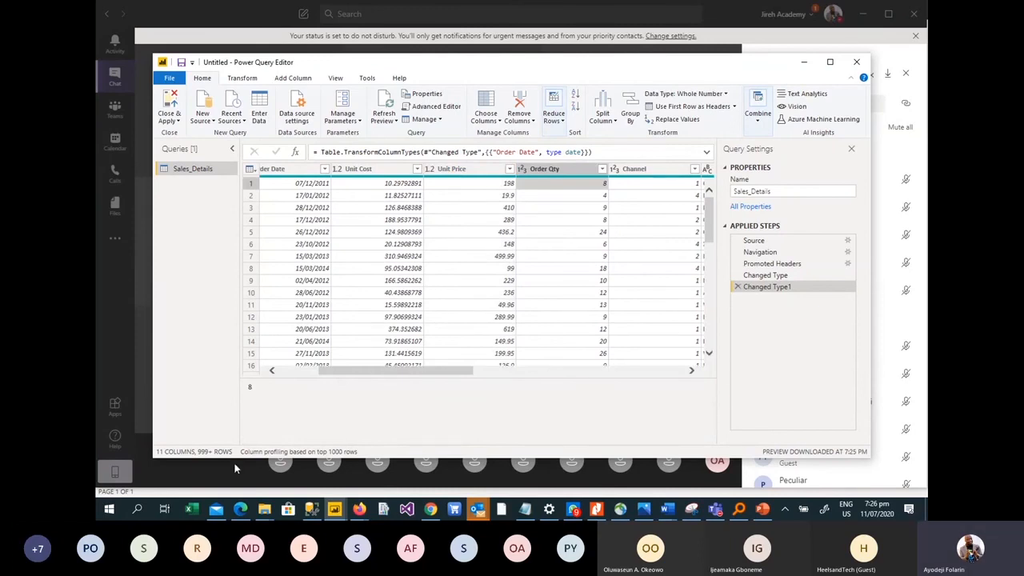
pyautogui.click(636, 186)
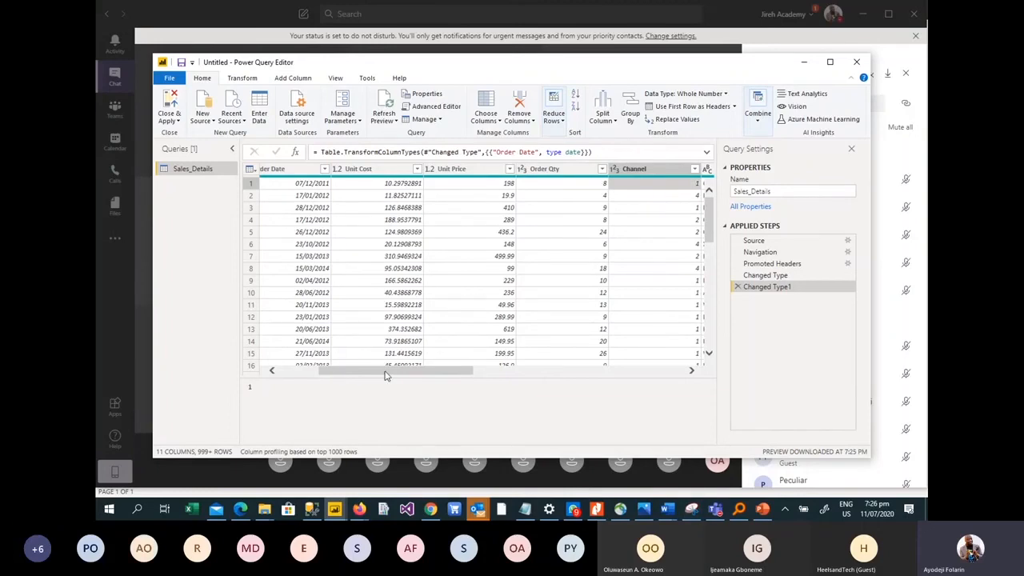
pyautogui.moveTo(385, 375); pyautogui.dragTo(443, 375)
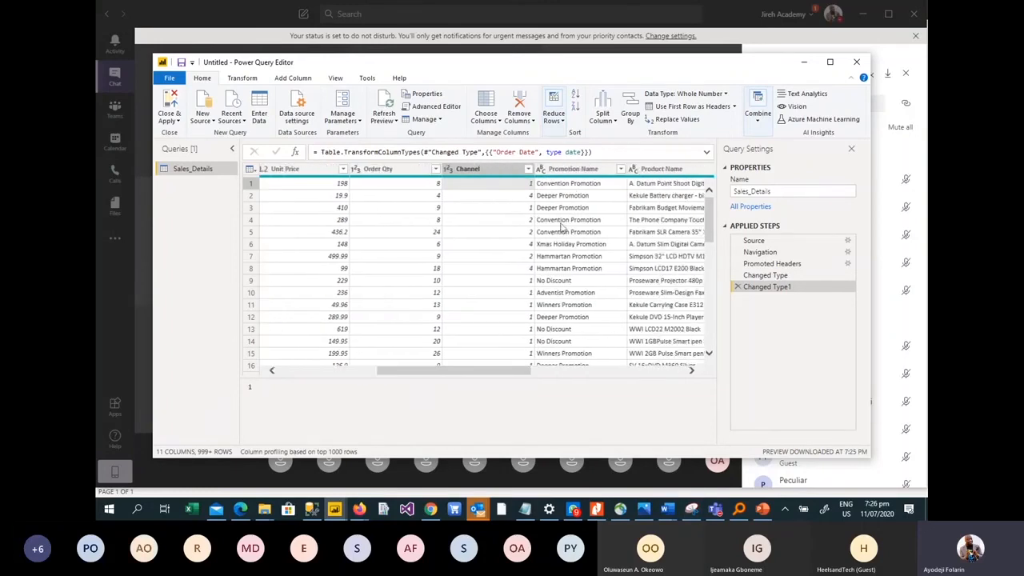
pyautogui.click(573, 187)
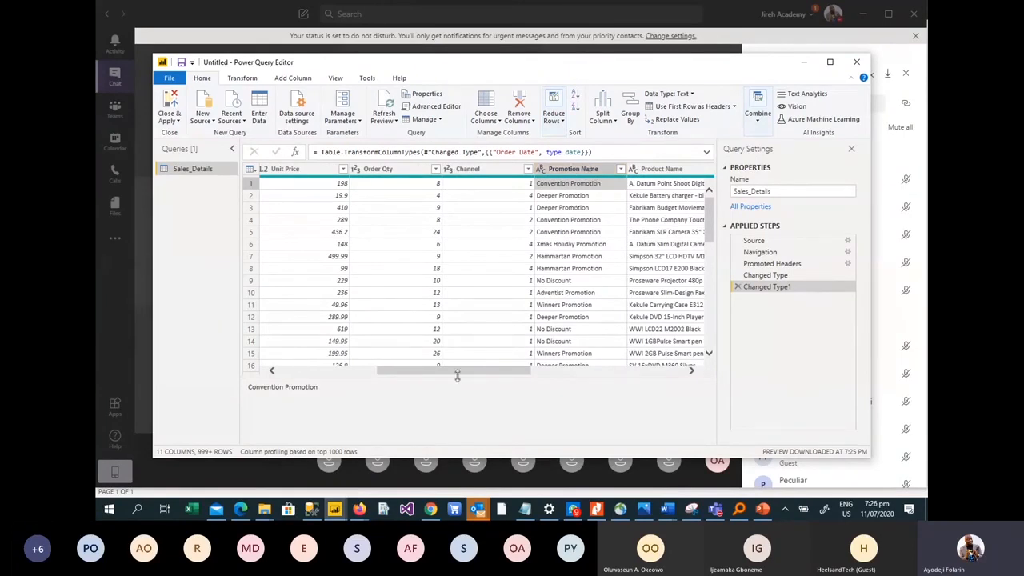
pyautogui.moveTo(460, 370); pyautogui.dragTo(445, 394)
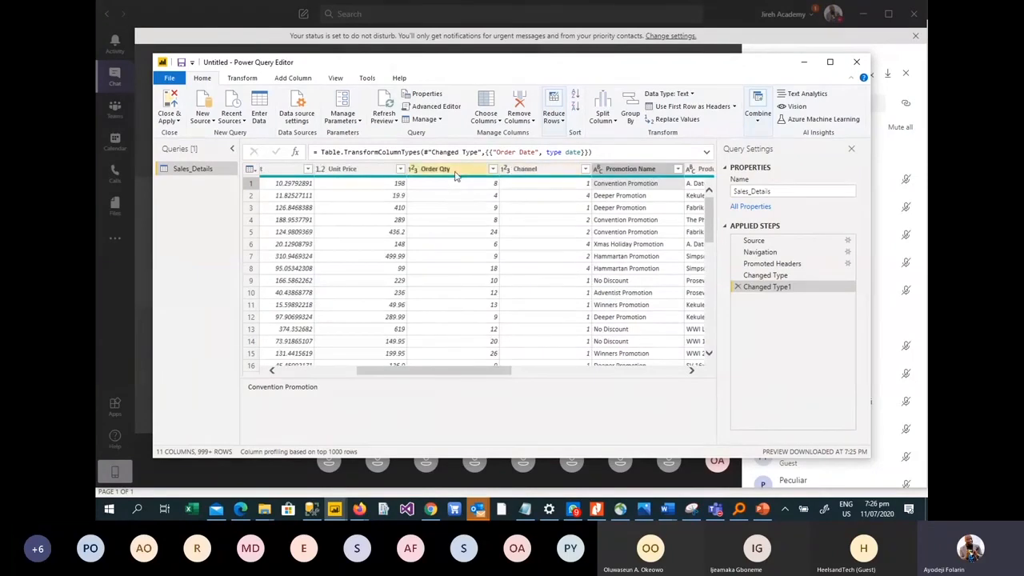
pyautogui.moveTo(412, 371); pyautogui.dragTo(631, 394)
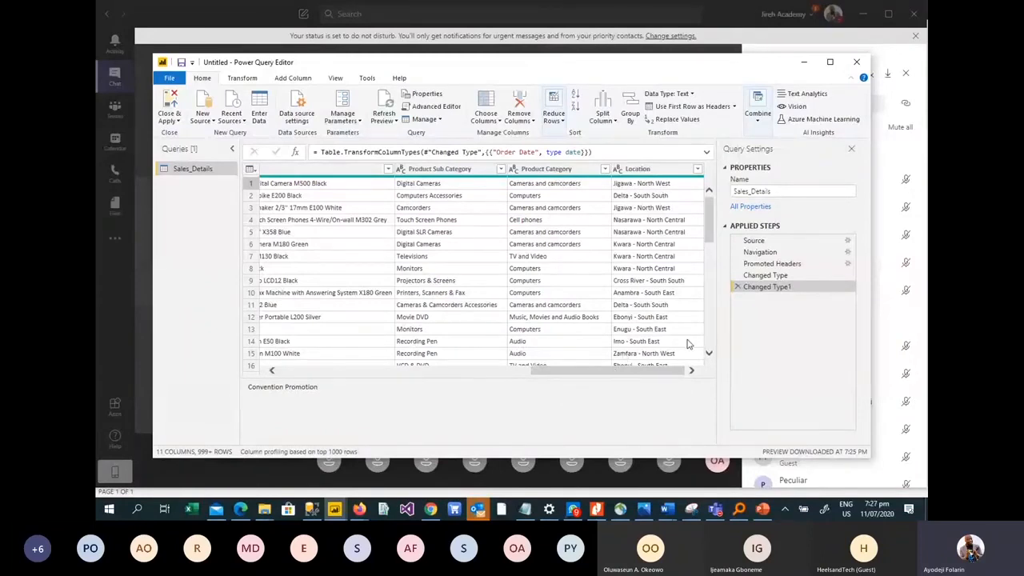
# Step: Split the Location column by the custom delimiter "-" at each occurrence and check the resulting columns
pyautogui.click(637, 169)
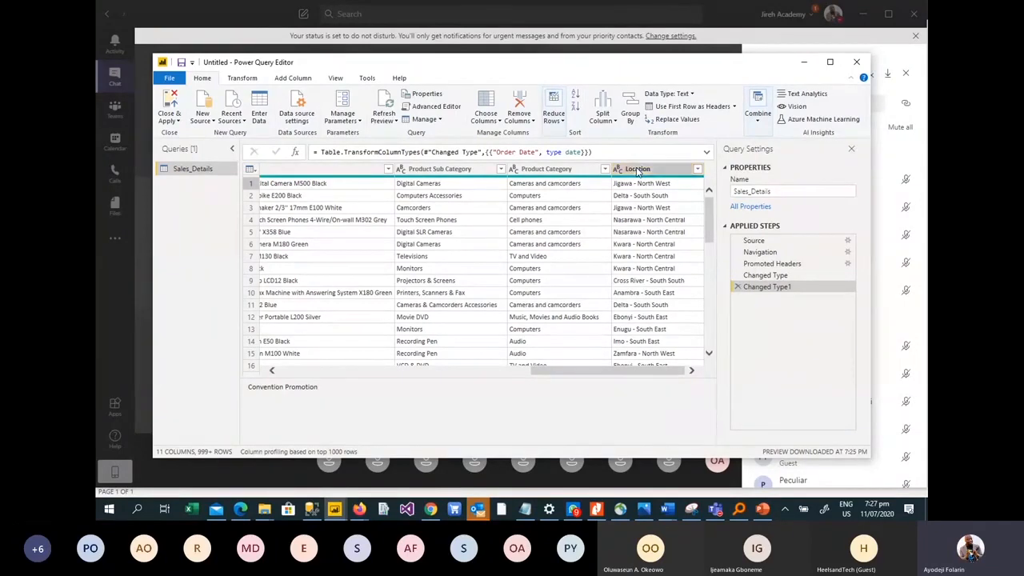
pyautogui.rightClick(638, 171)
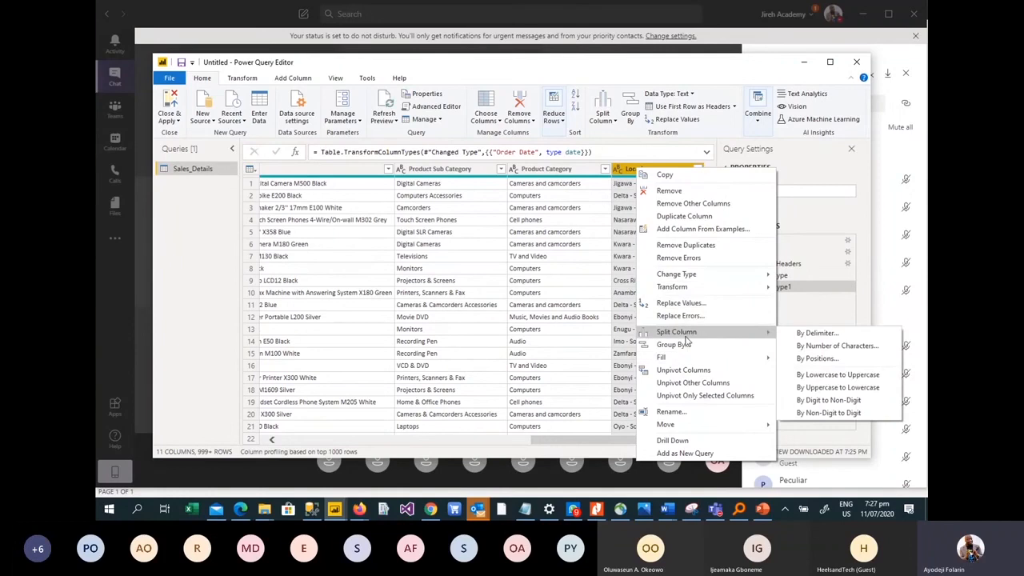
pyautogui.moveTo(684, 334)
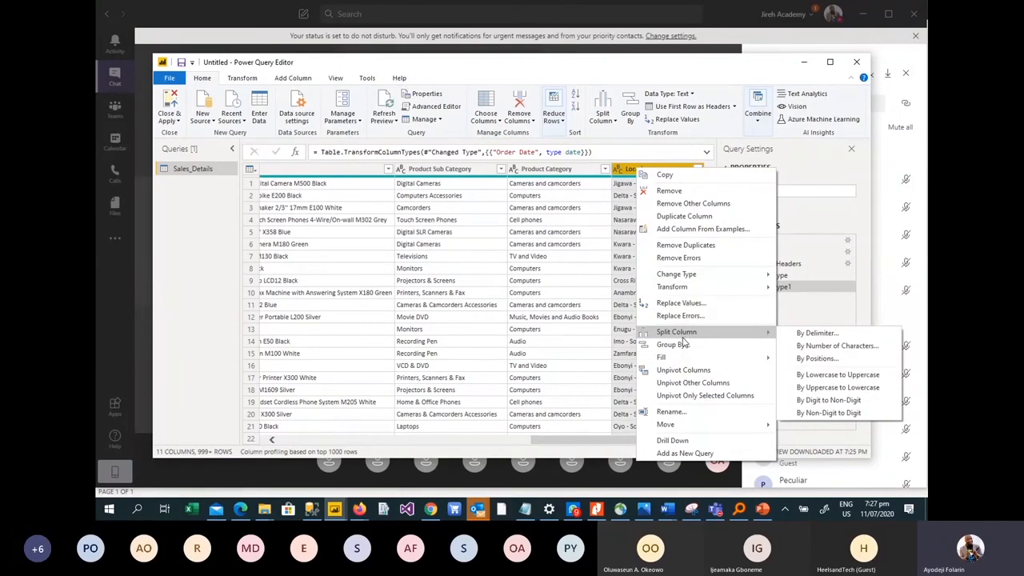
pyautogui.click(816, 333)
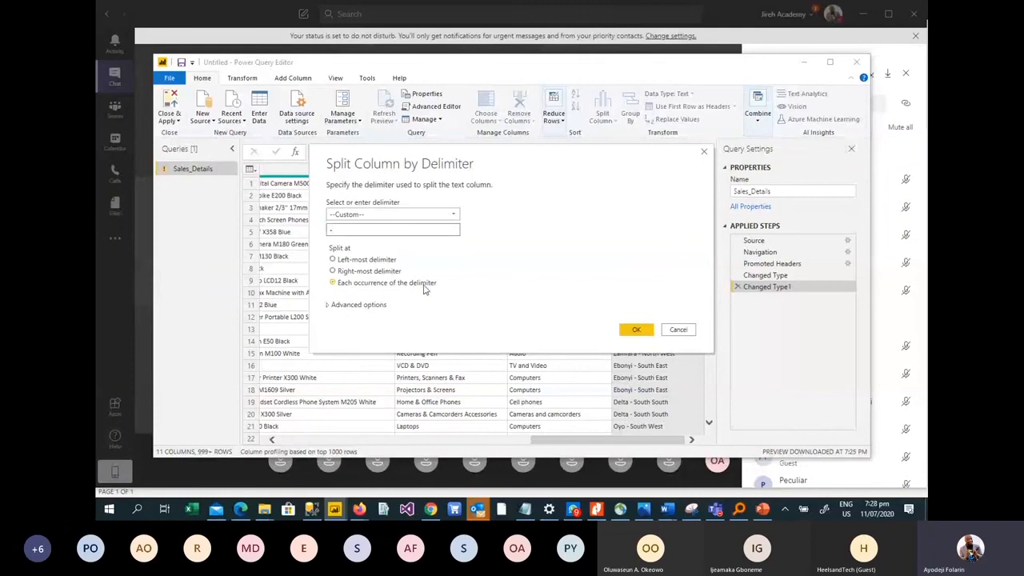
pyautogui.click(636, 329)
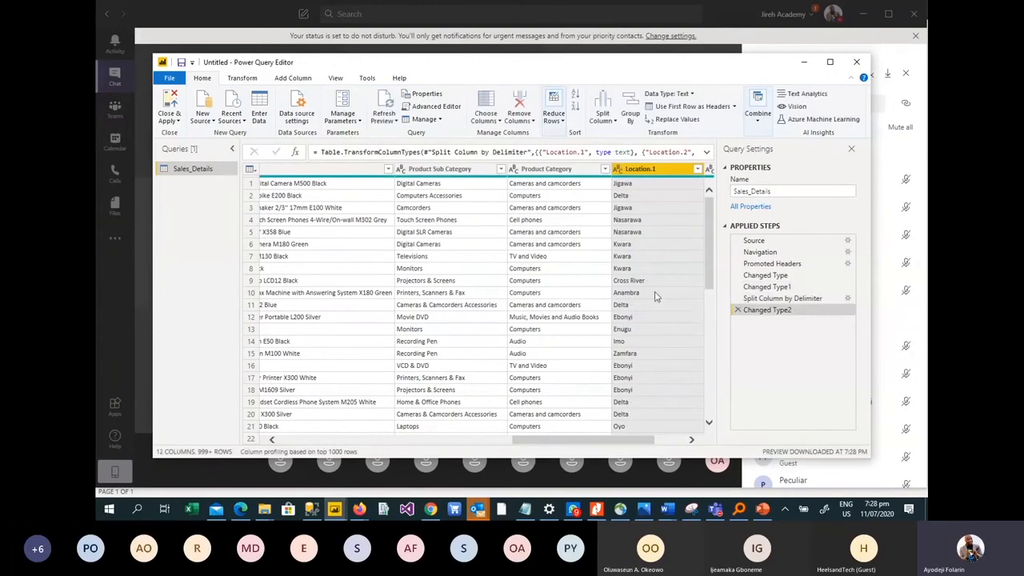
pyautogui.moveTo(617, 439); pyautogui.dragTo(708, 447)
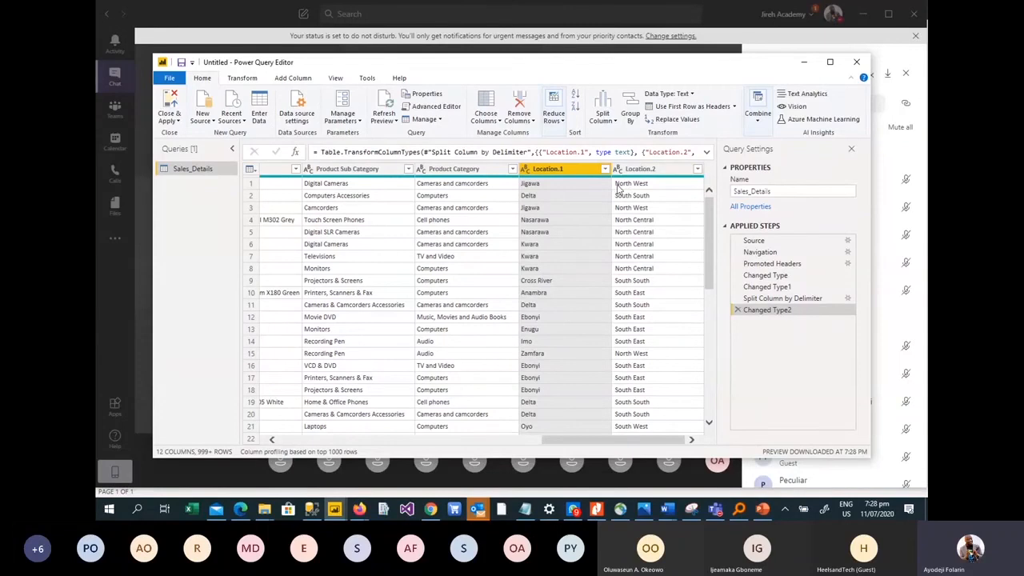
# Step: Trim the text in the Location.2 and Location.1 columns of Sales_Details
pyautogui.rightClick(636, 172)
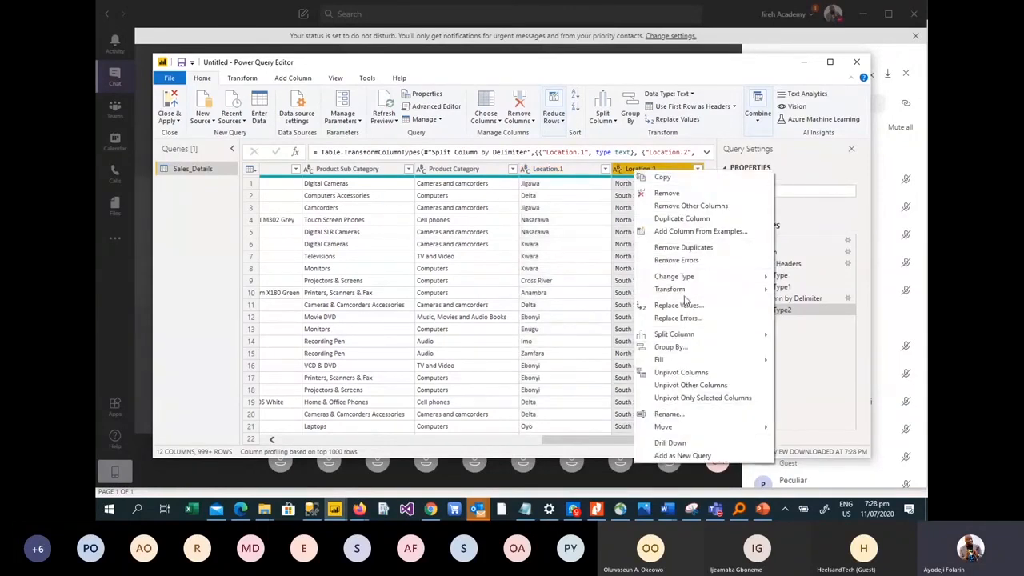
pyautogui.moveTo(692, 292)
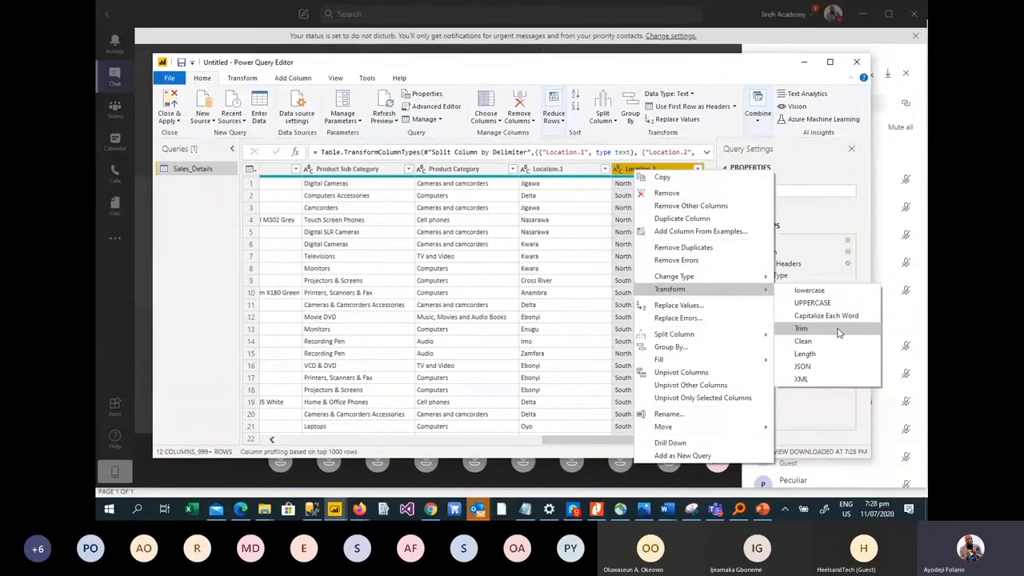
pyautogui.click(800, 329)
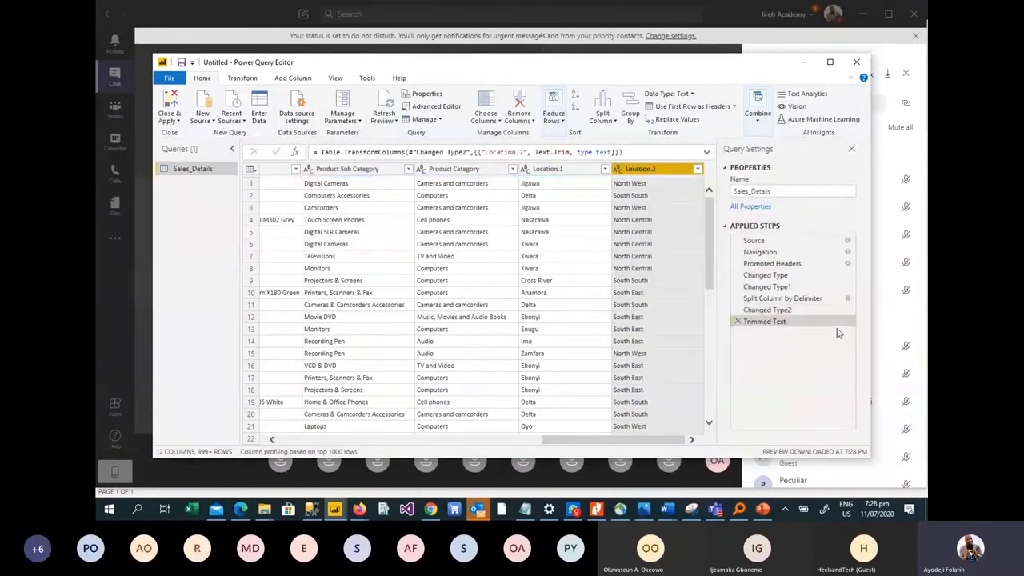
pyautogui.rightClick(546, 172)
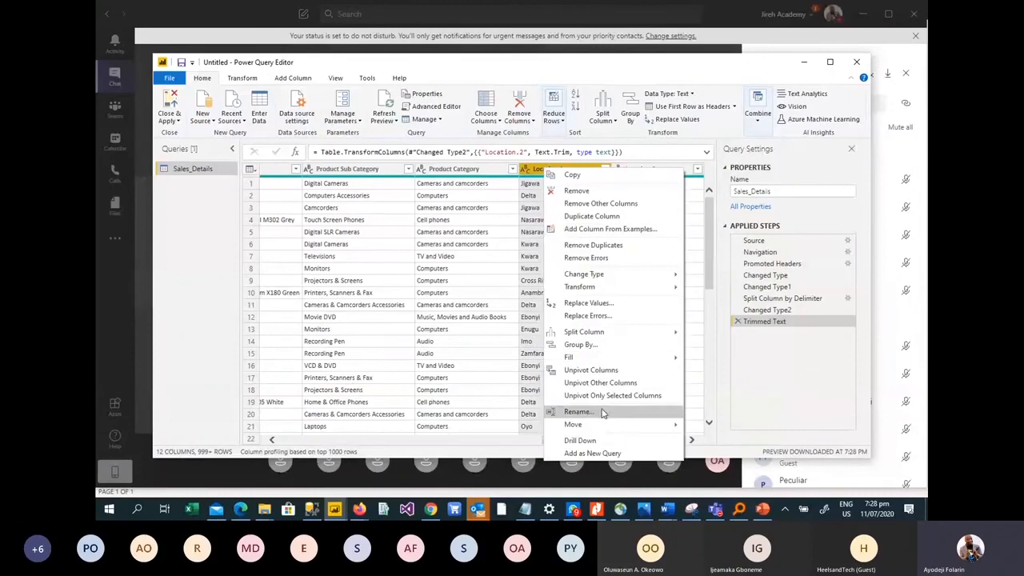
pyautogui.moveTo(628, 287)
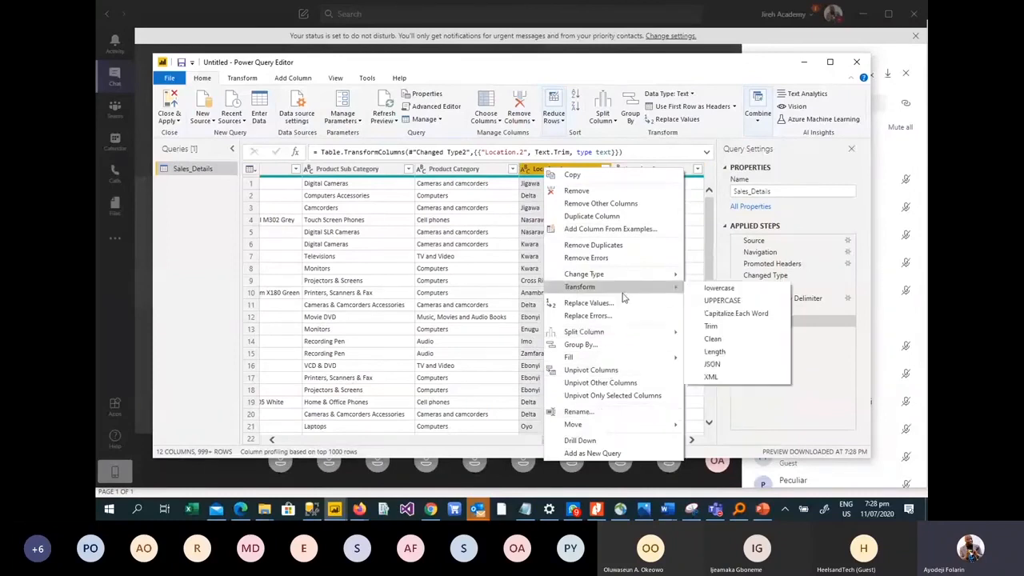
pyautogui.click(722, 327)
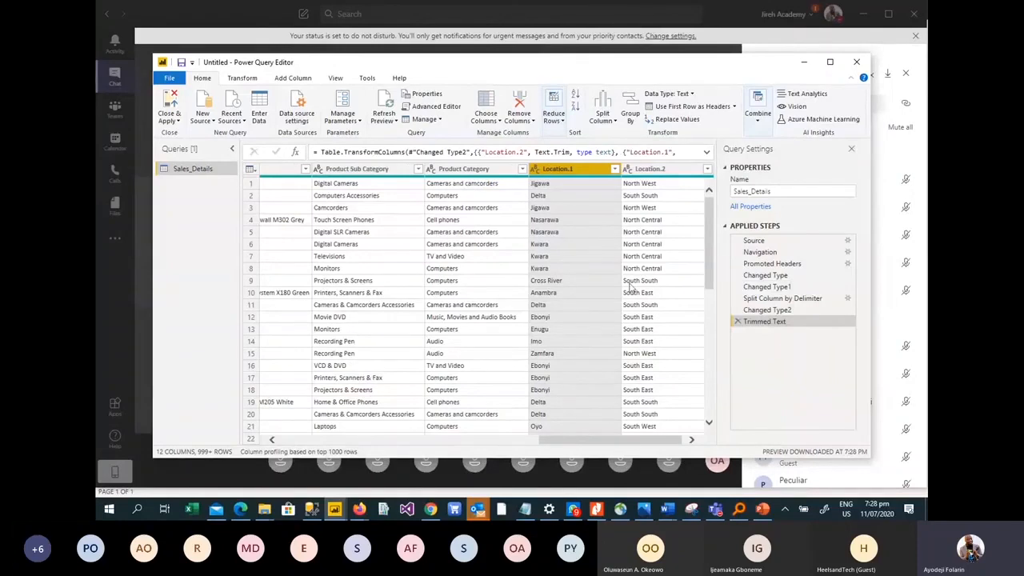
# Step: Examine the Unit Cost, Unit Price and Order Qty columns as inputs for a sales calculation
pyautogui.moveTo(666, 441); pyautogui.dragTo(484, 429)
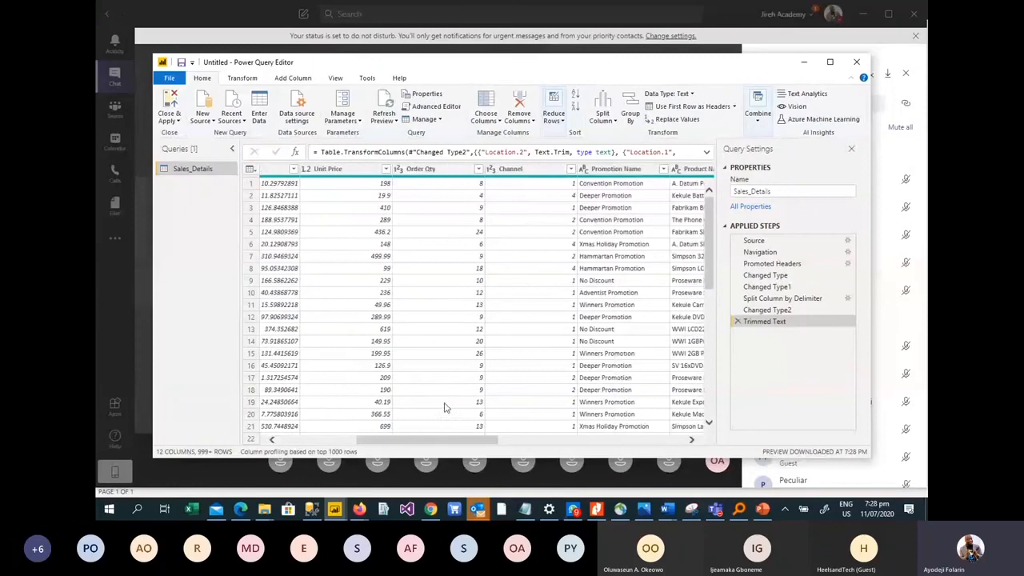
pyautogui.click(346, 169)
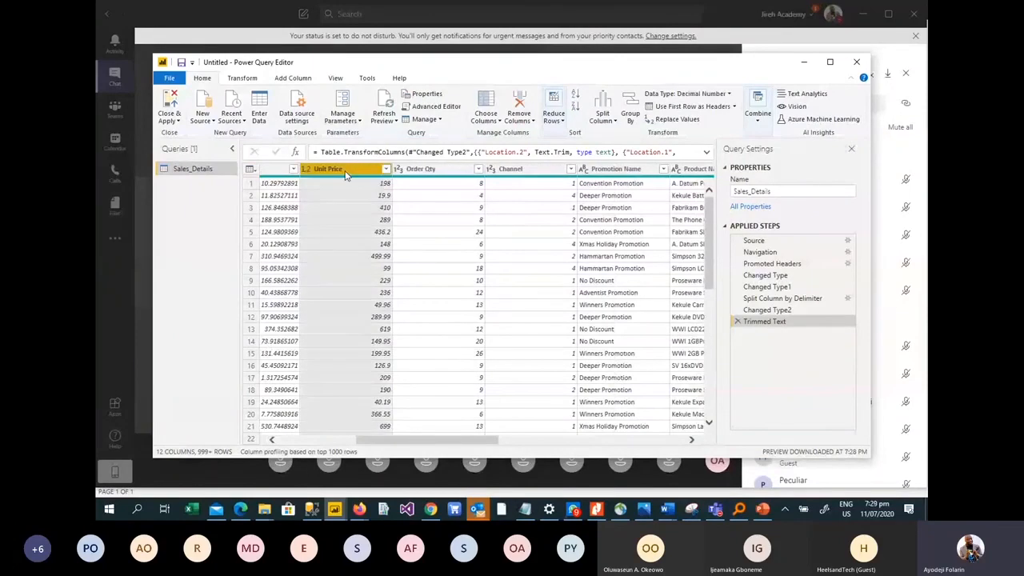
pyautogui.click(421, 170)
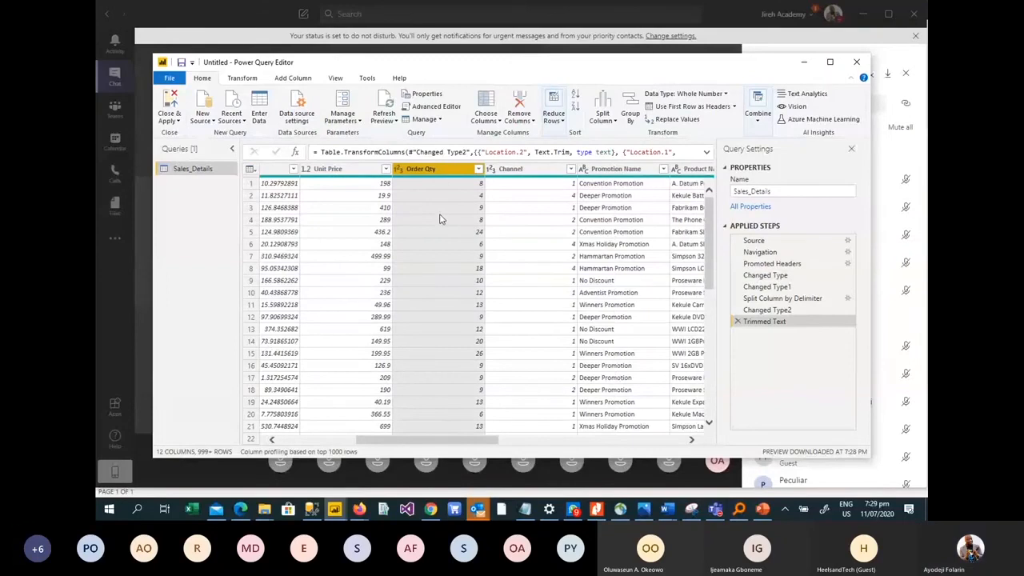
pyautogui.moveTo(442, 444); pyautogui.dragTo(420, 443)
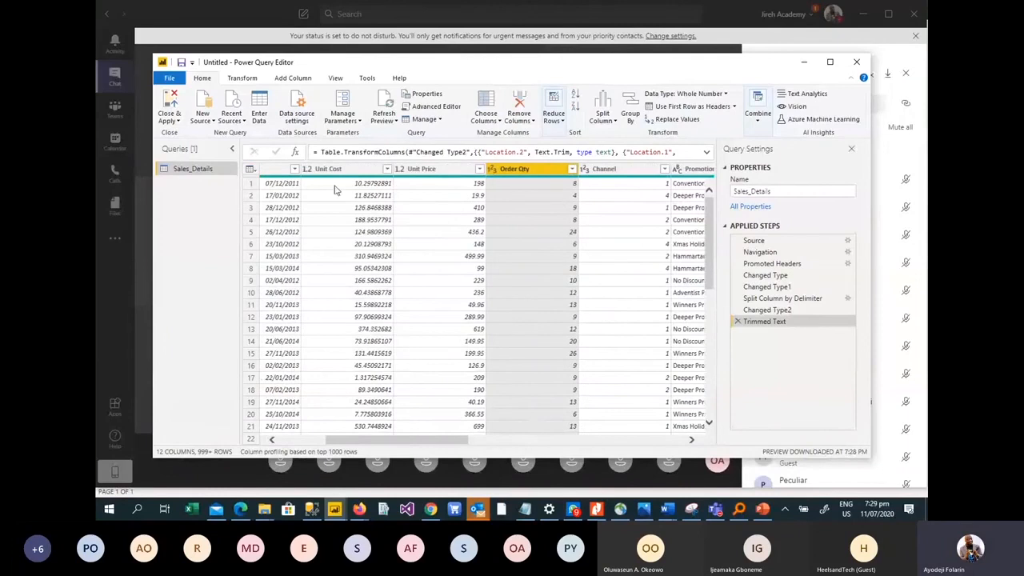
# Step: Switch to the Microsoft Teams meeting and check the meeting chat and the participant list
pyautogui.click(802, 65)
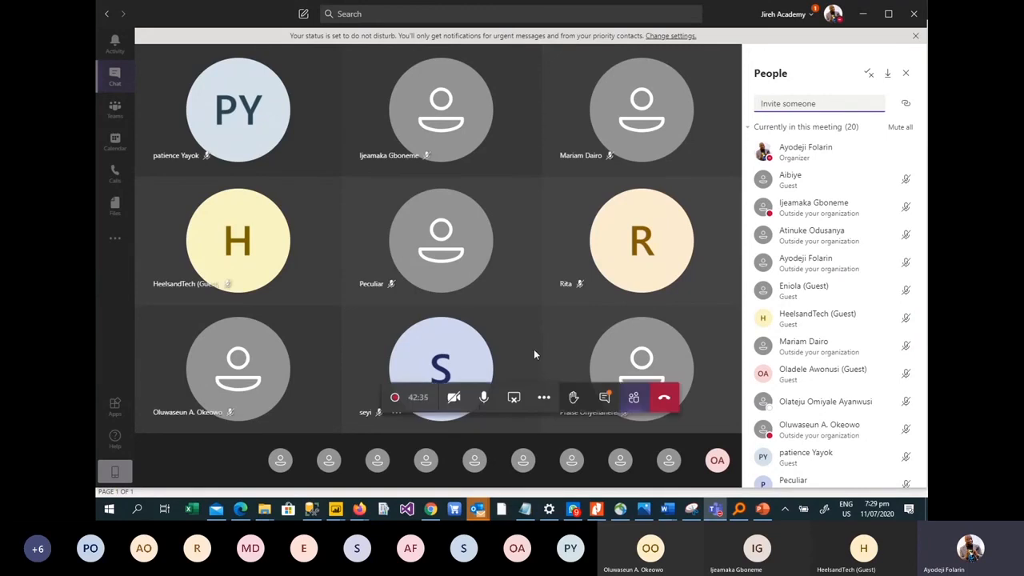
pyautogui.click(604, 405)
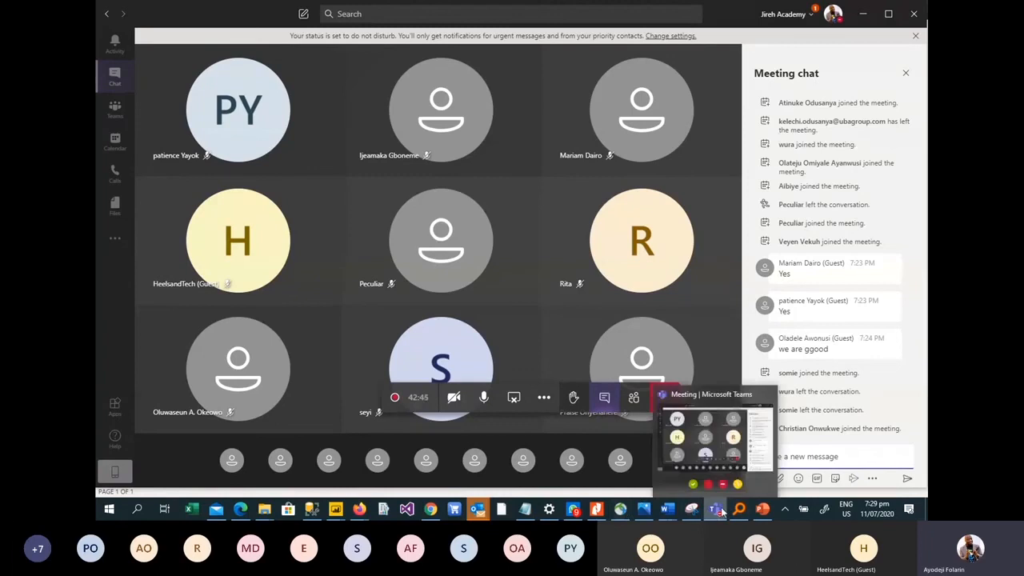
pyautogui.moveTo(328, 516)
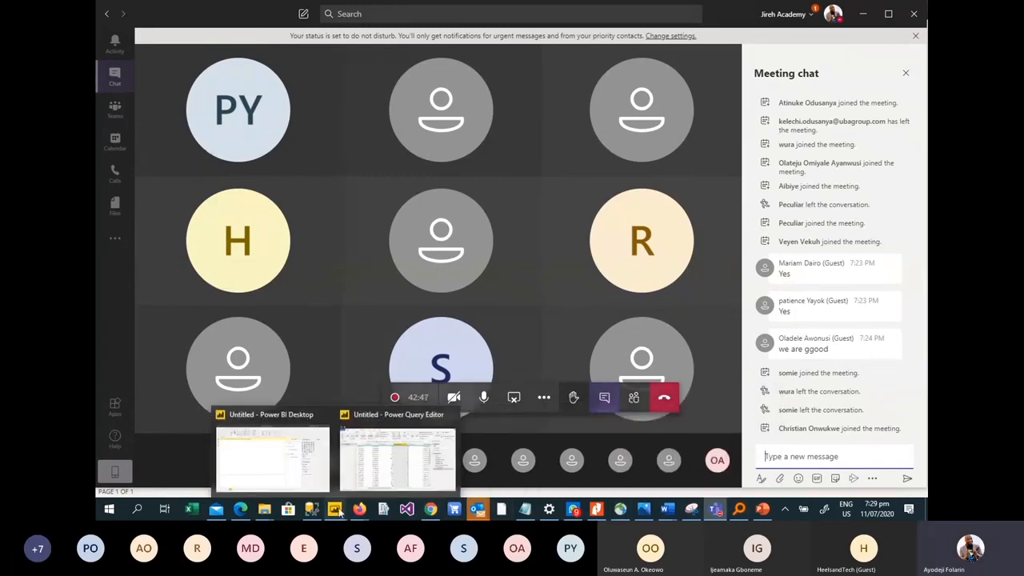
pyautogui.moveTo(365, 483)
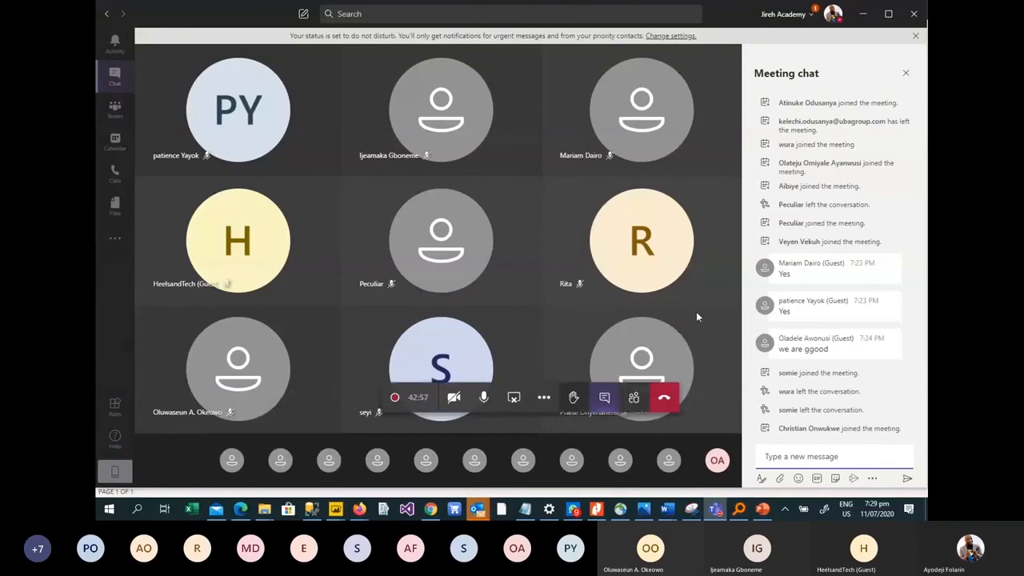
pyautogui.click(640, 406)
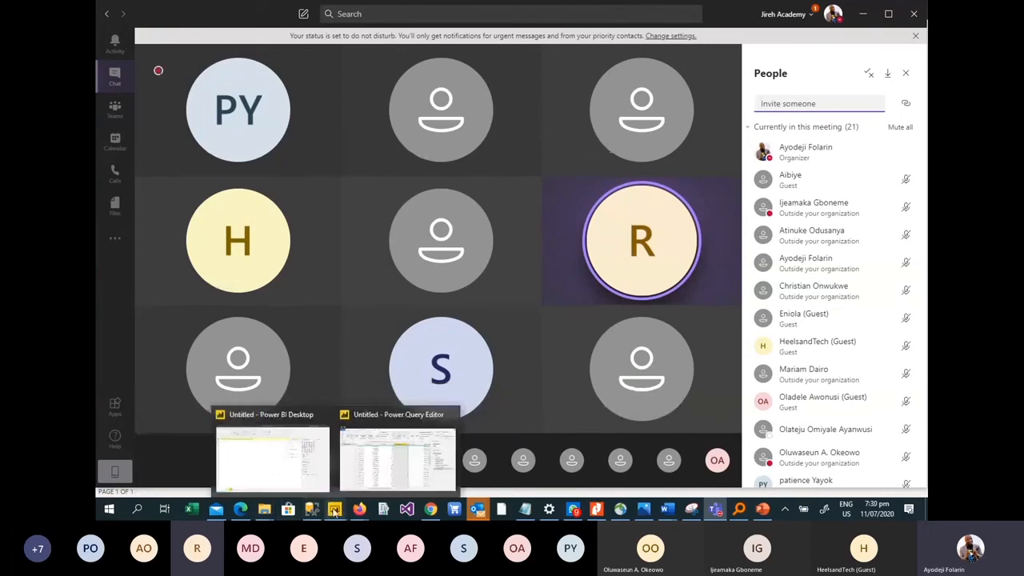
# Step: Return to Power Query Editor and review the Unit Cost, Unit Price and Order Qty columns of Sales_Details
pyautogui.click(362, 474)
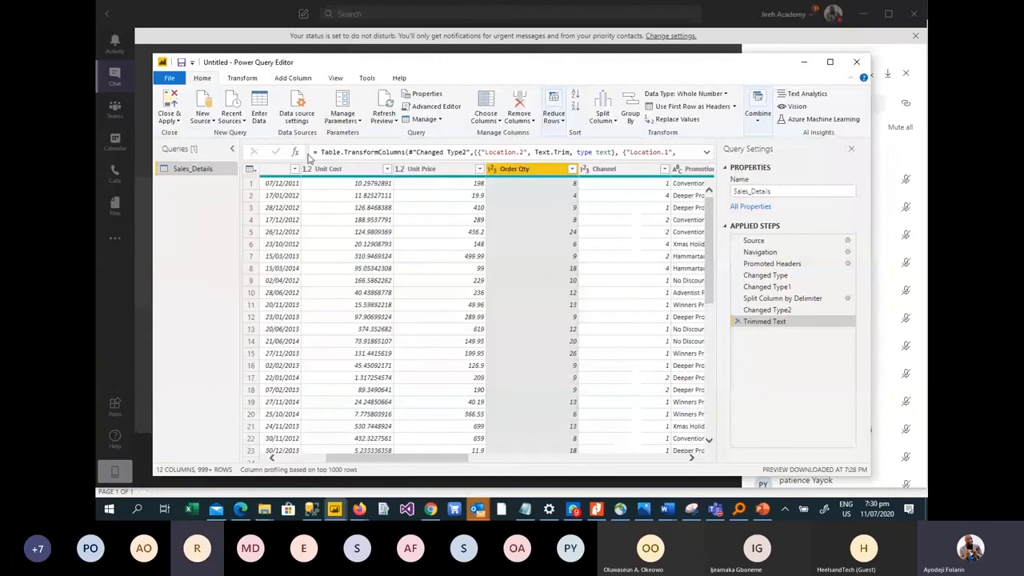
pyautogui.click(337, 170)
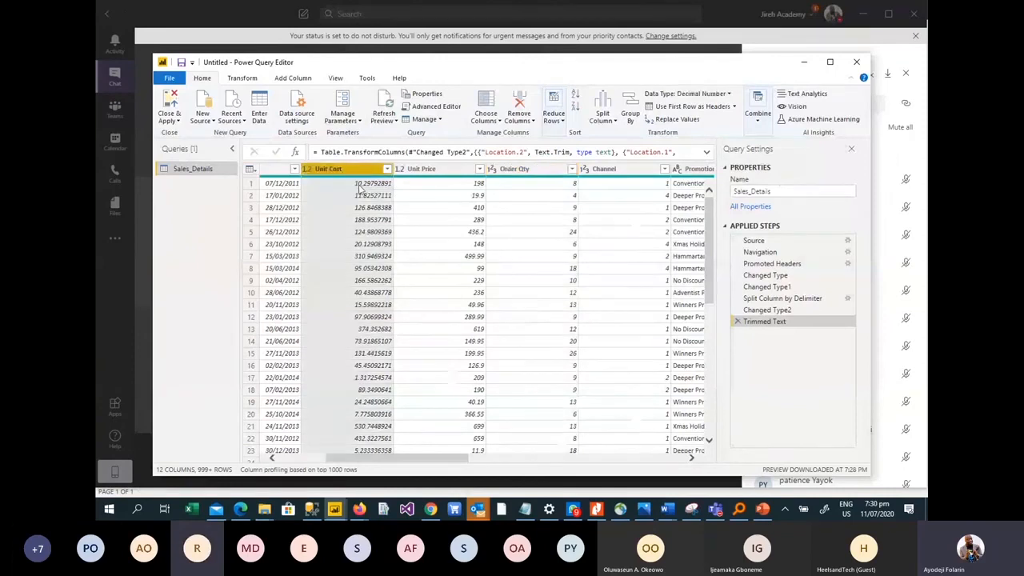
pyautogui.click(436, 171)
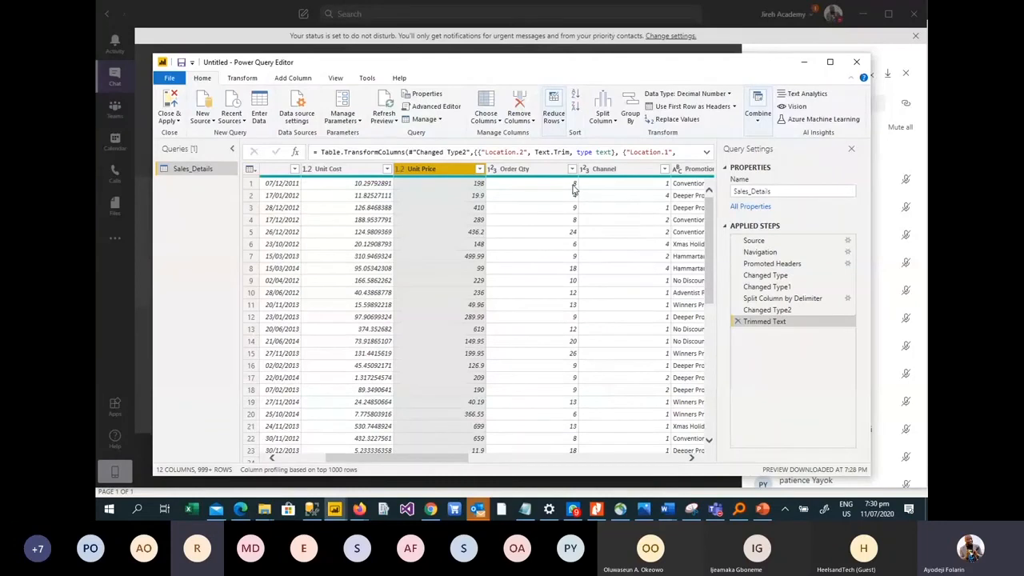
pyautogui.click(539, 176)
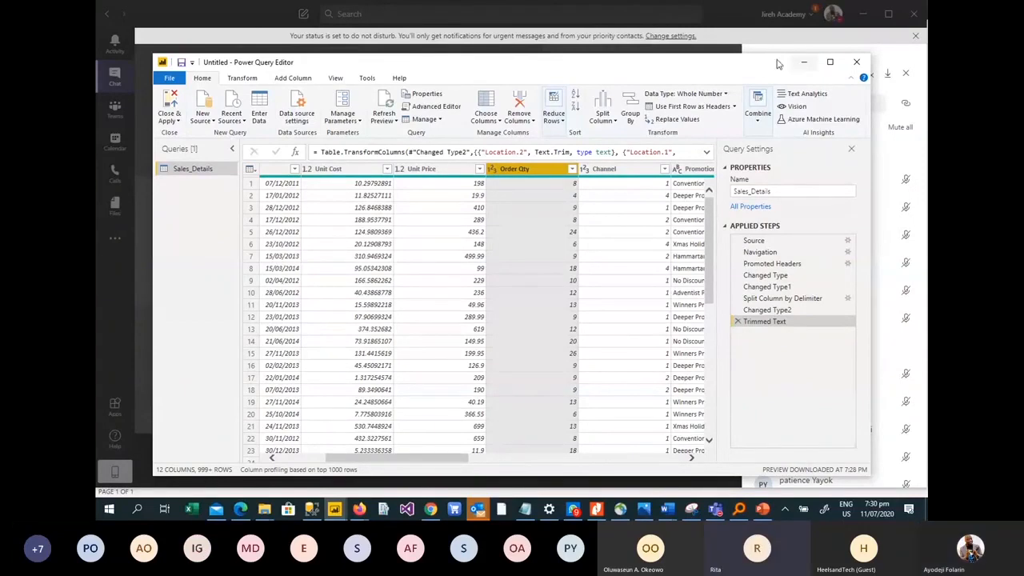
pyautogui.click(803, 62)
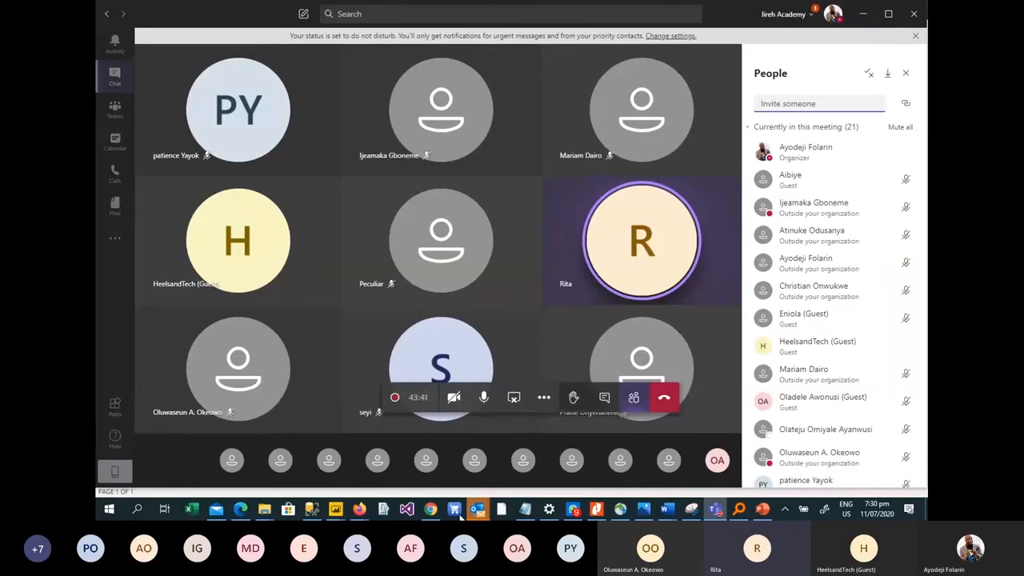
pyautogui.moveTo(361, 516)
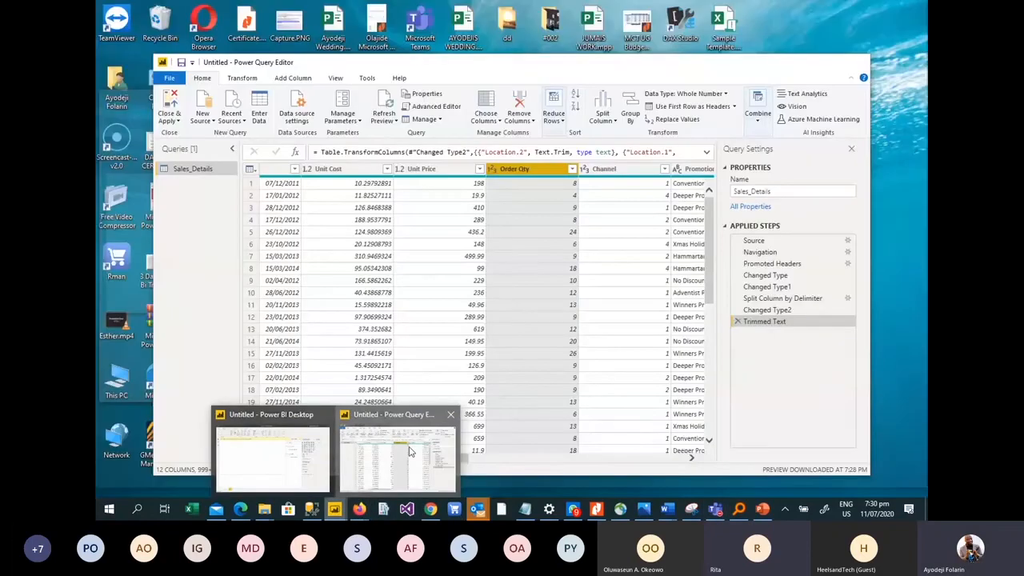
pyautogui.click(409, 452)
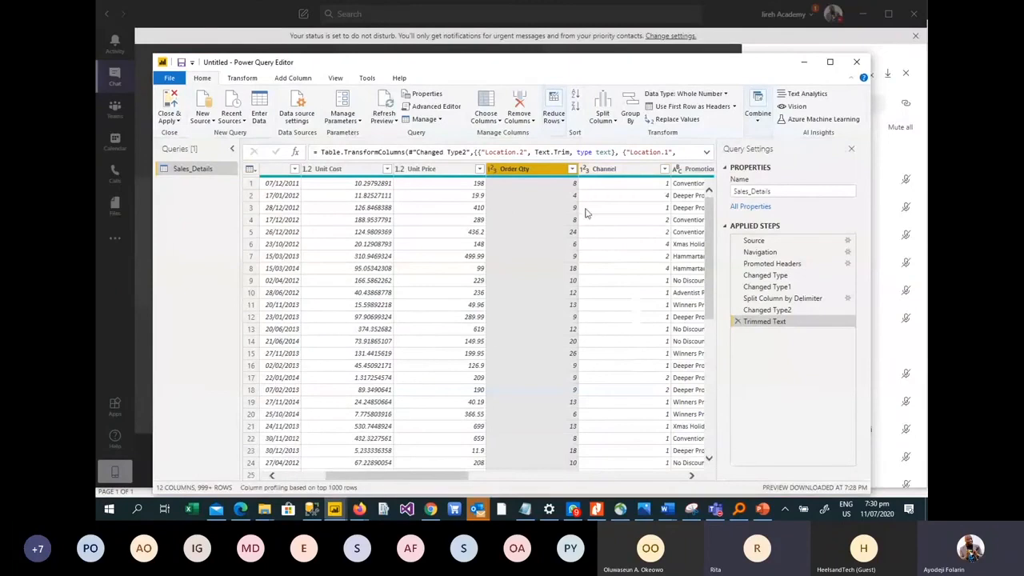
# Step: Add a custom column named Sales to Sales_Details with the formula [Unit Price]*[Order Qty]
pyautogui.click(291, 78)
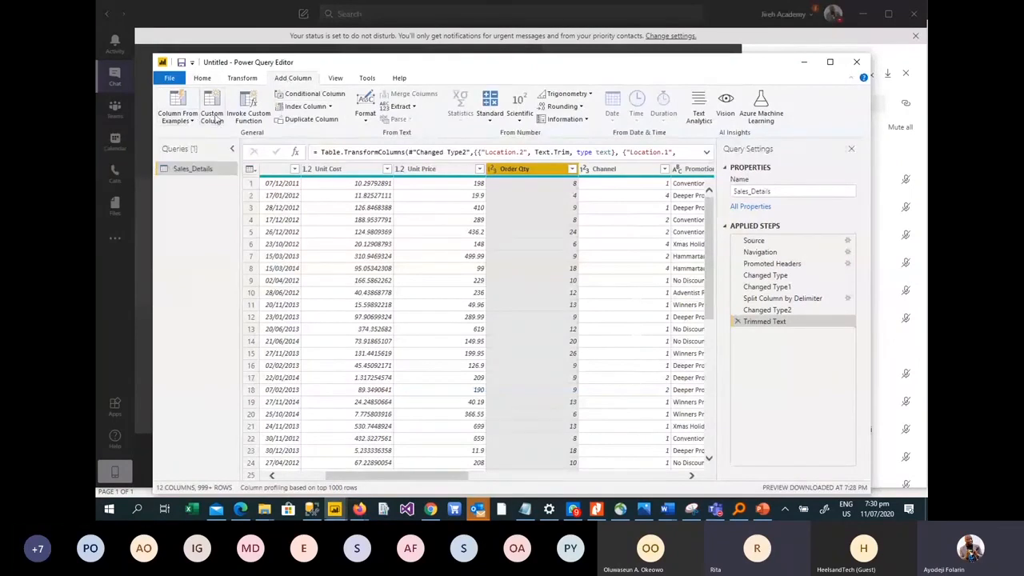
pyautogui.click(211, 108)
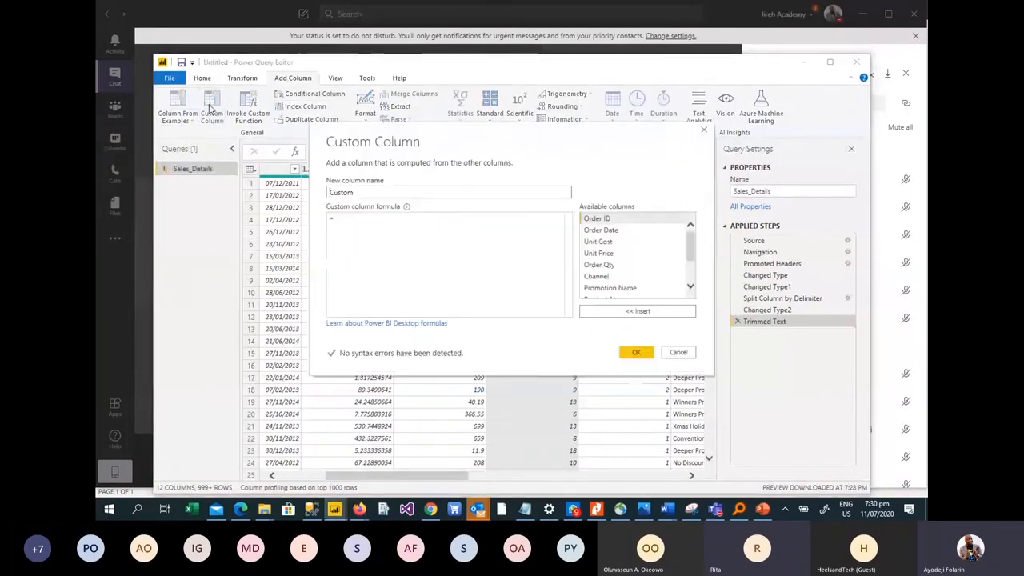
pyautogui.moveTo(379, 193); pyautogui.dragTo(300, 202)
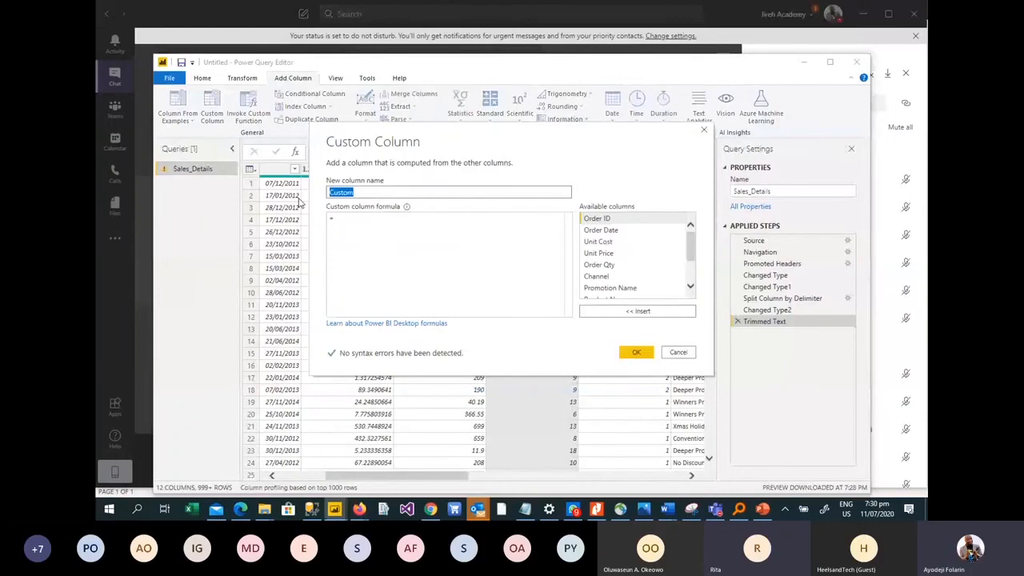
pyautogui.write('Sales')
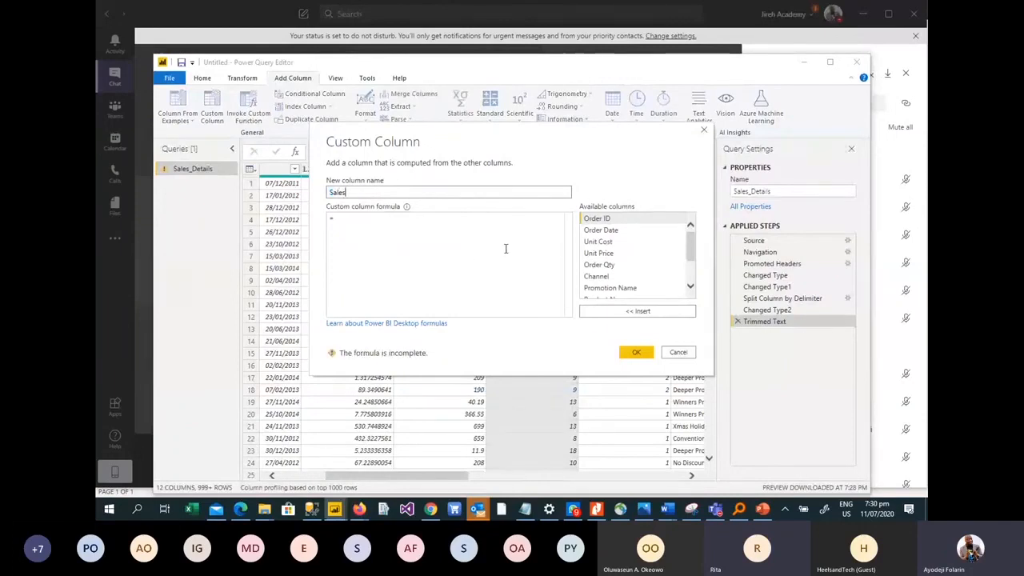
pyautogui.click(470, 255)
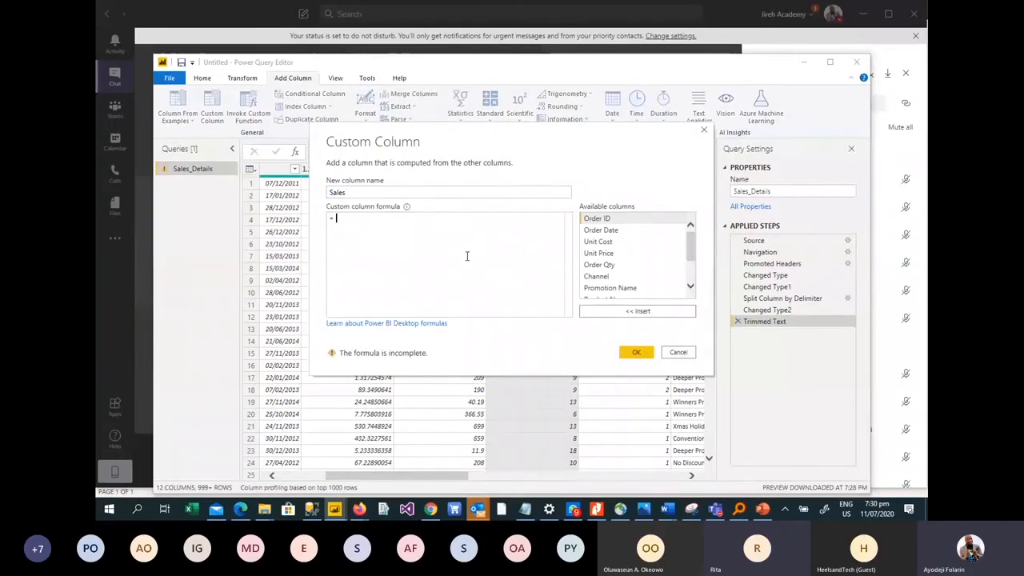
pyautogui.click(692, 251)
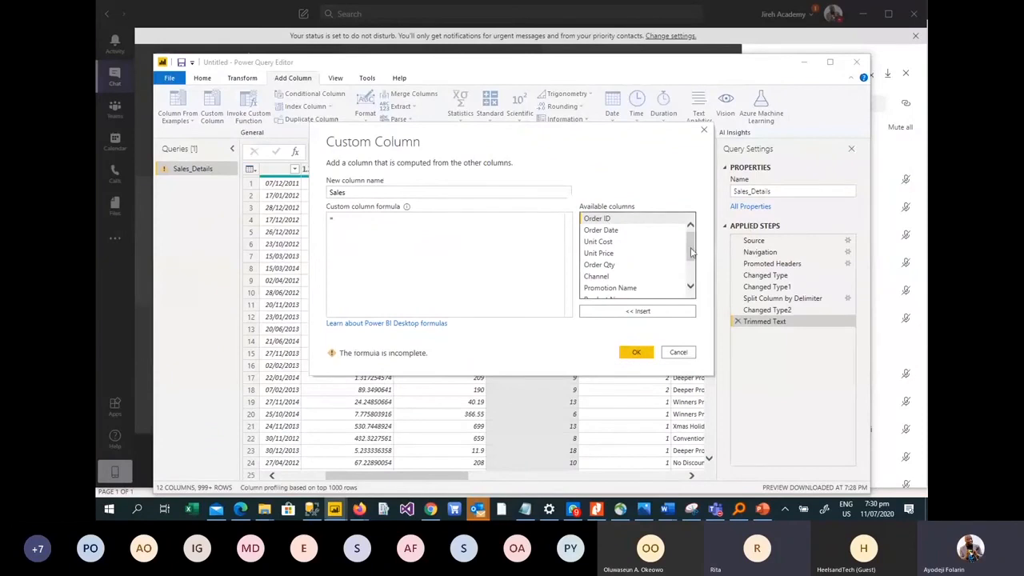
pyautogui.doubleClick(600, 253)
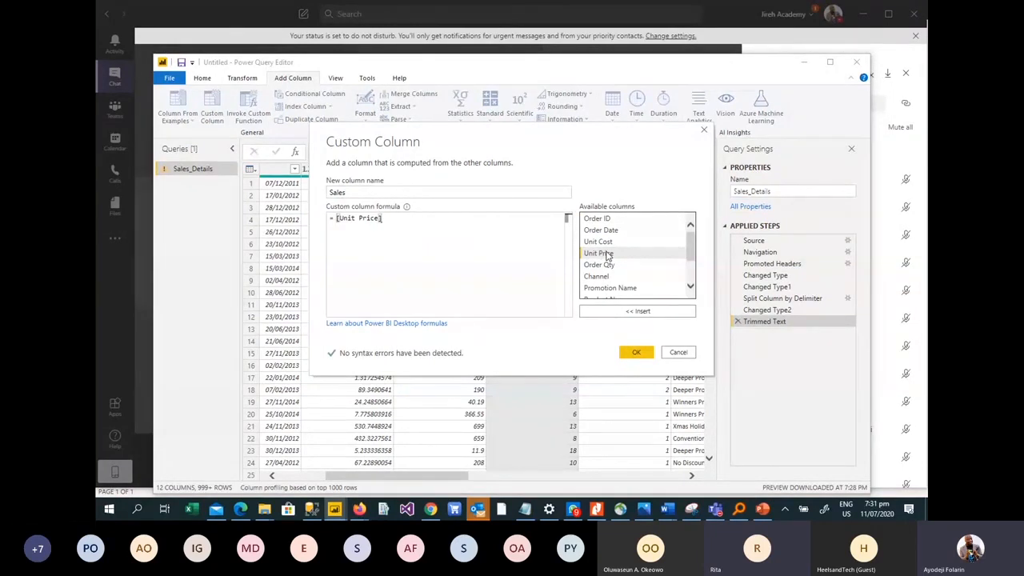
pyautogui.write('*')
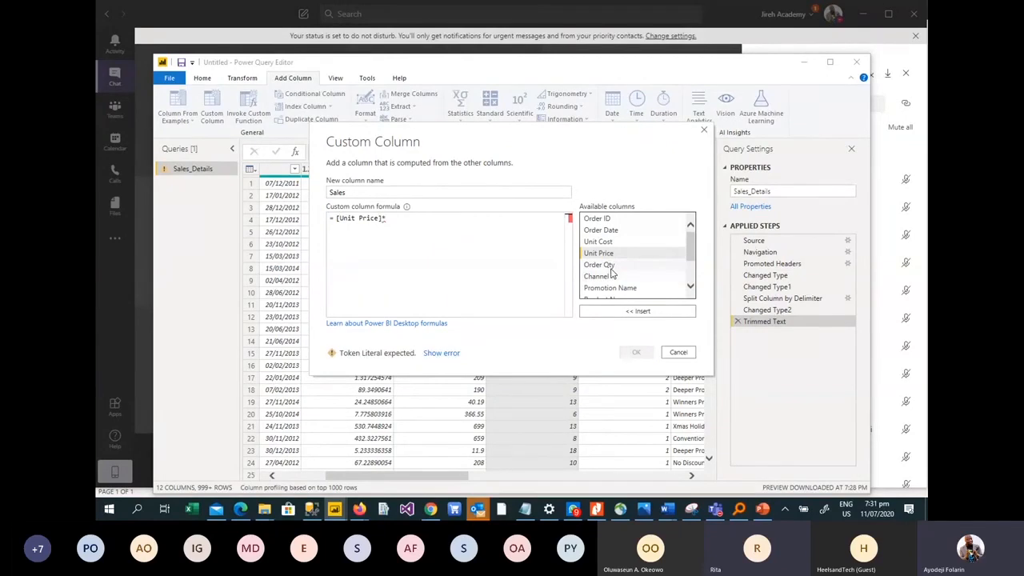
pyautogui.click(614, 266)
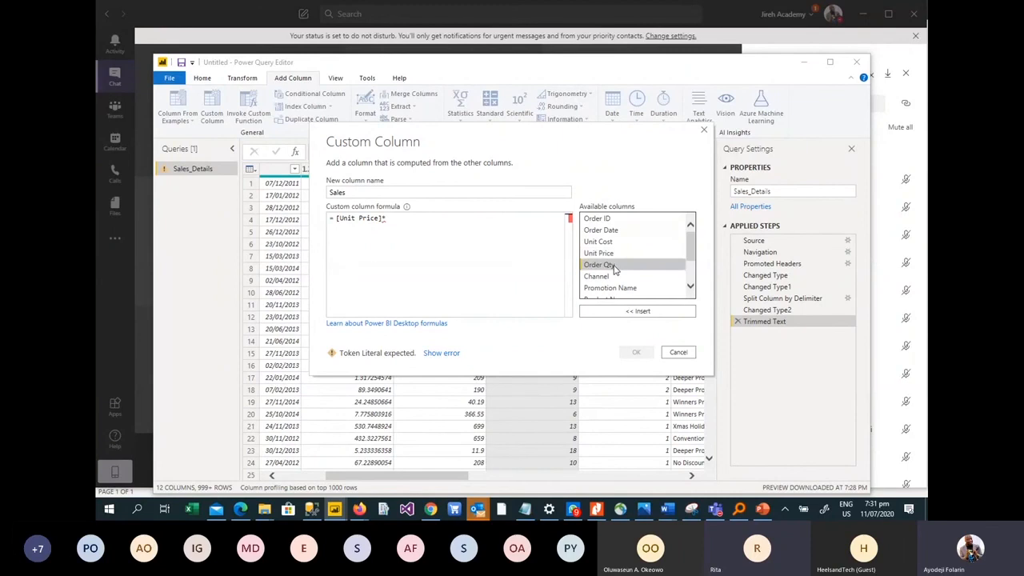
pyautogui.click(643, 313)
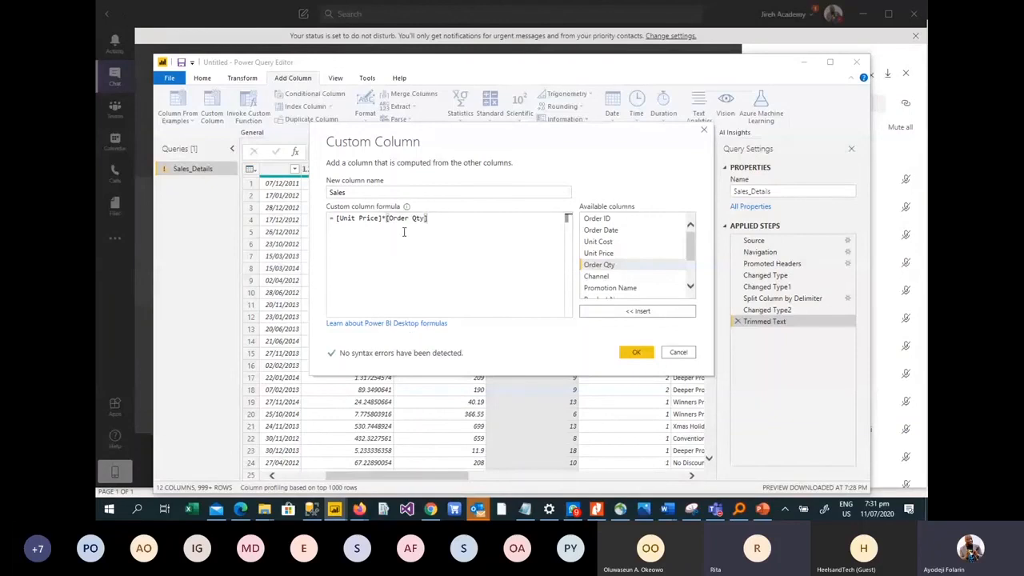
pyautogui.click(637, 352)
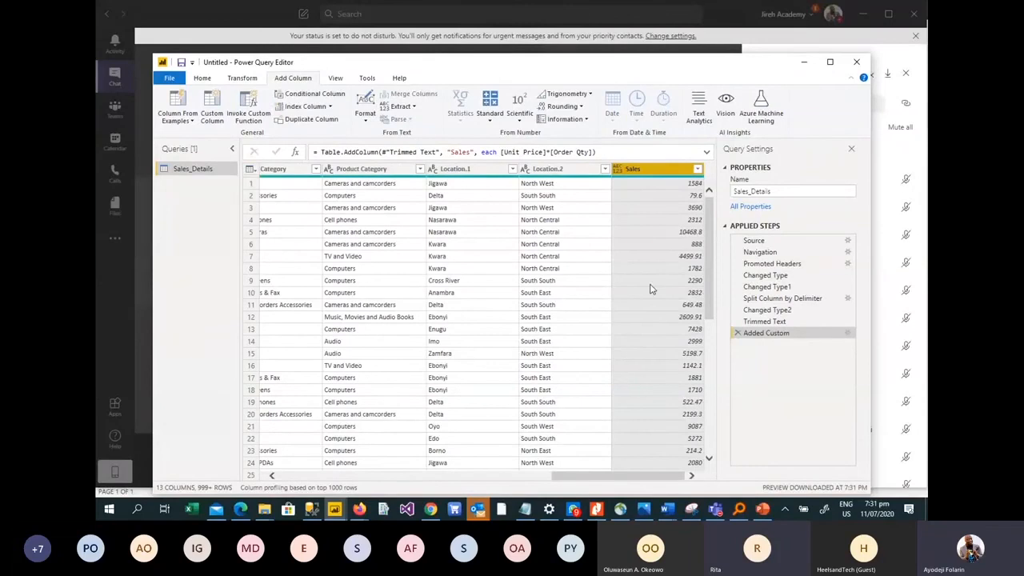
# Step: Set the Sales column's data type to Decimal Number
pyautogui.click(618, 171)
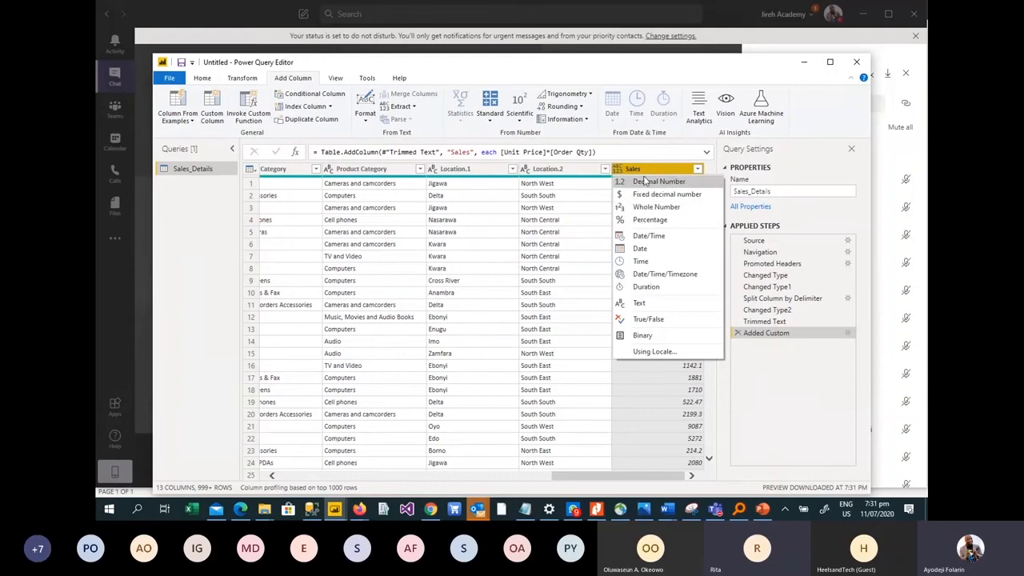
pyautogui.click(644, 182)
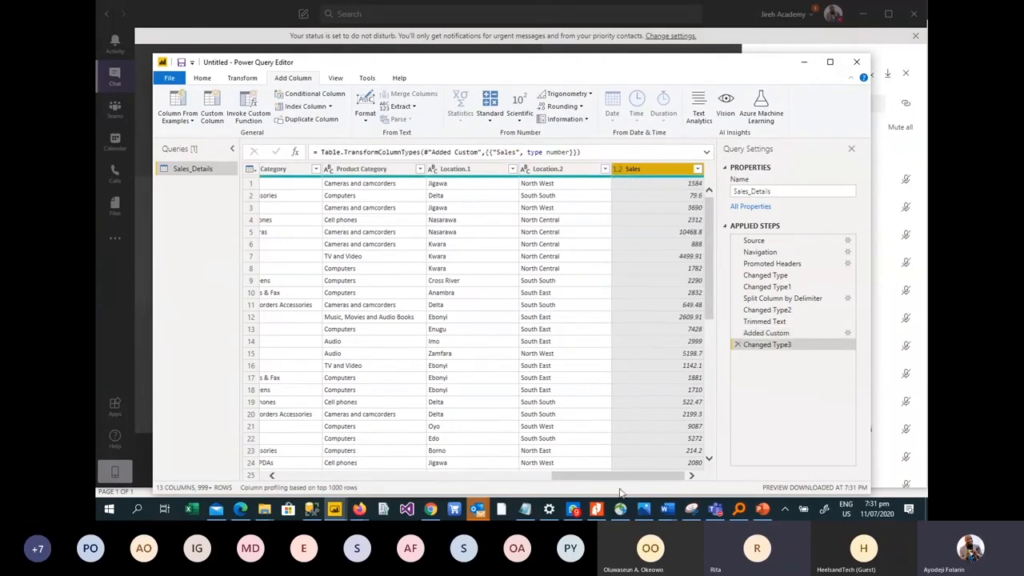
# Step: Rename the Location.1 column of Sales_Details as State and the Location.2 column as Zone
pyautogui.click(455, 175)
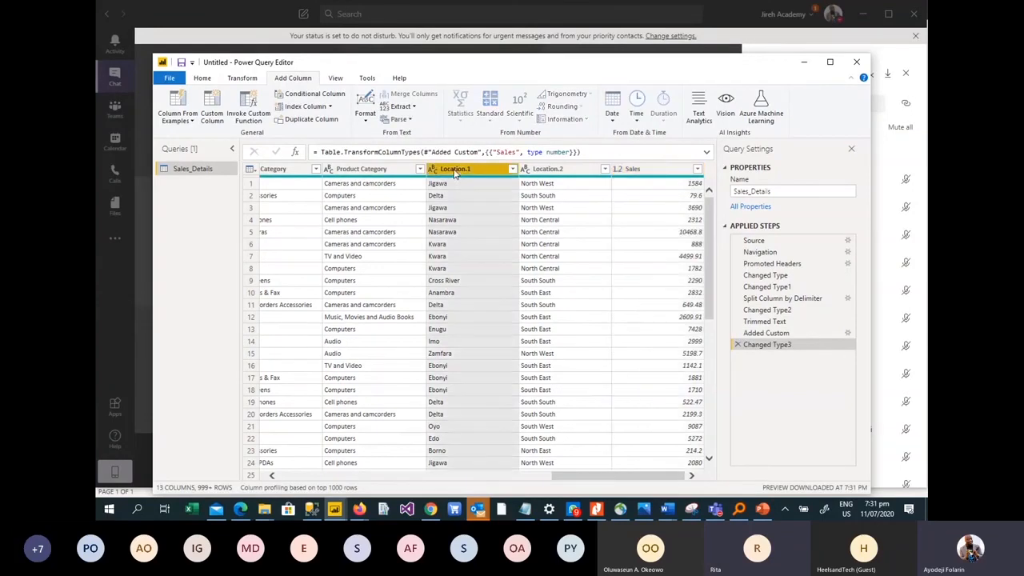
pyautogui.doubleClick(454, 174)
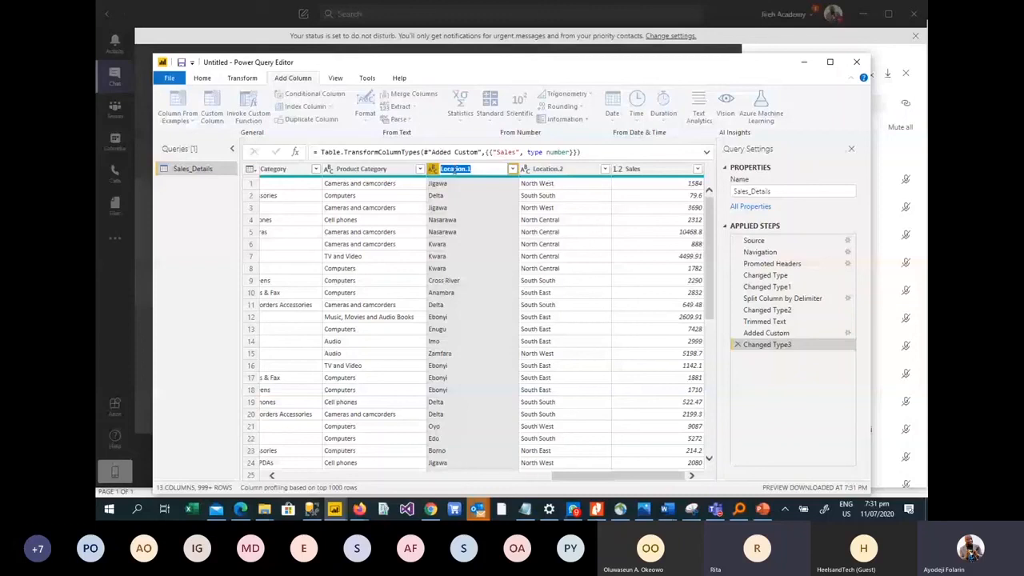
pyautogui.write('State')
pyautogui.press('Tab')
pyautogui.write('Zone')
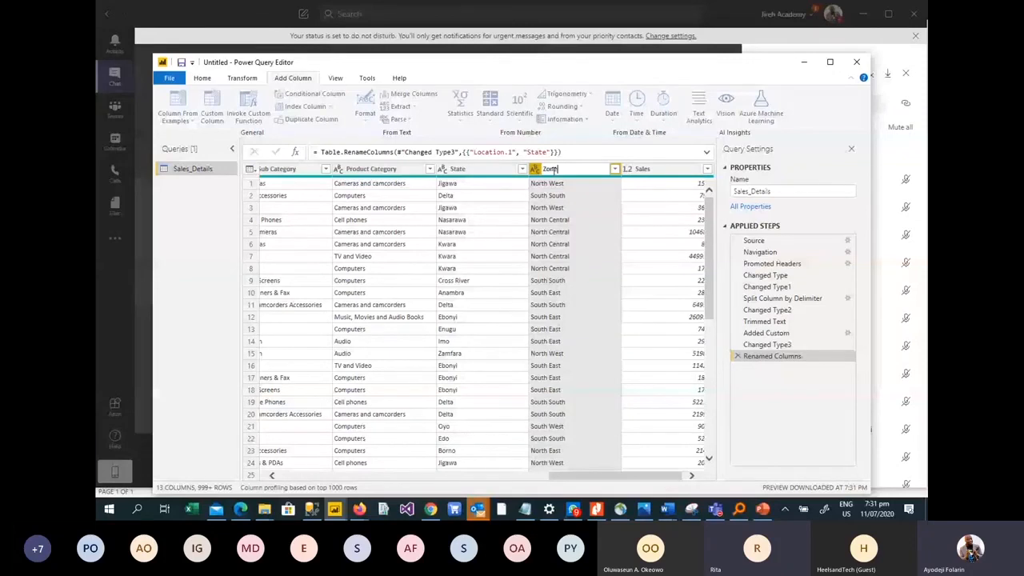
pyautogui.click(646, 169)
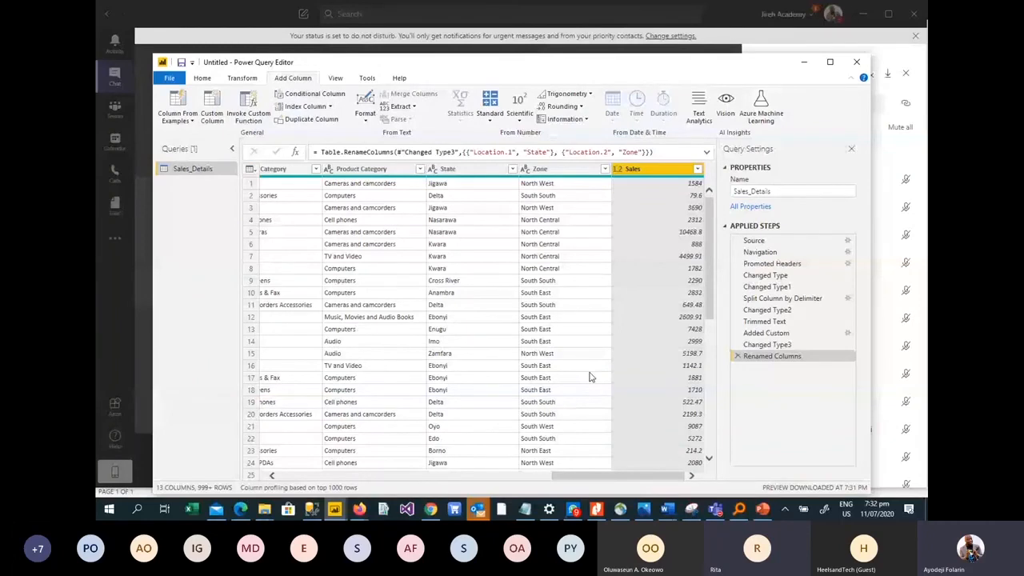
# Step: Check the Microsoft Teams meeting window and return to Power Query Editor
pyautogui.click(700, 20)
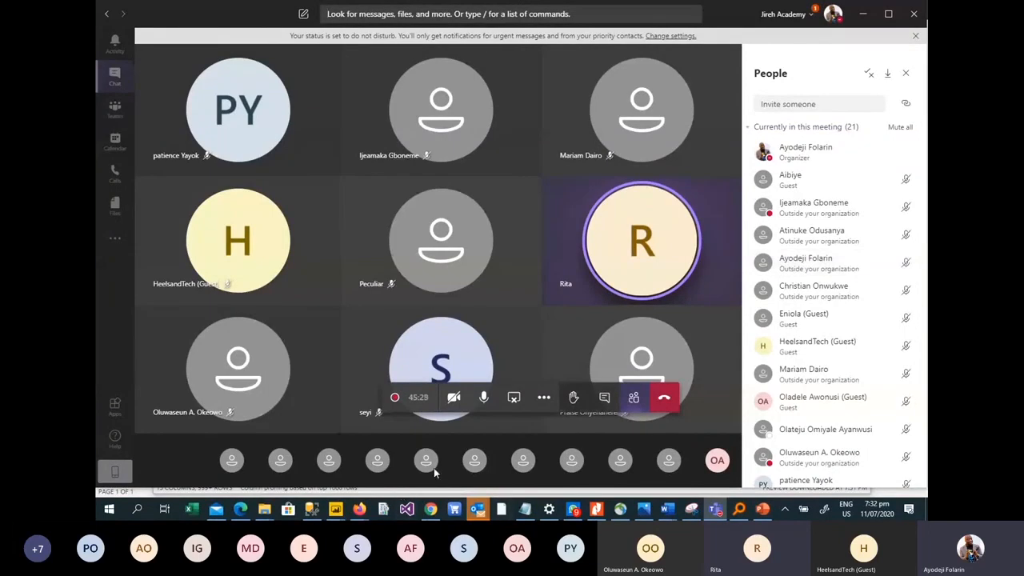
pyautogui.moveTo(339, 513)
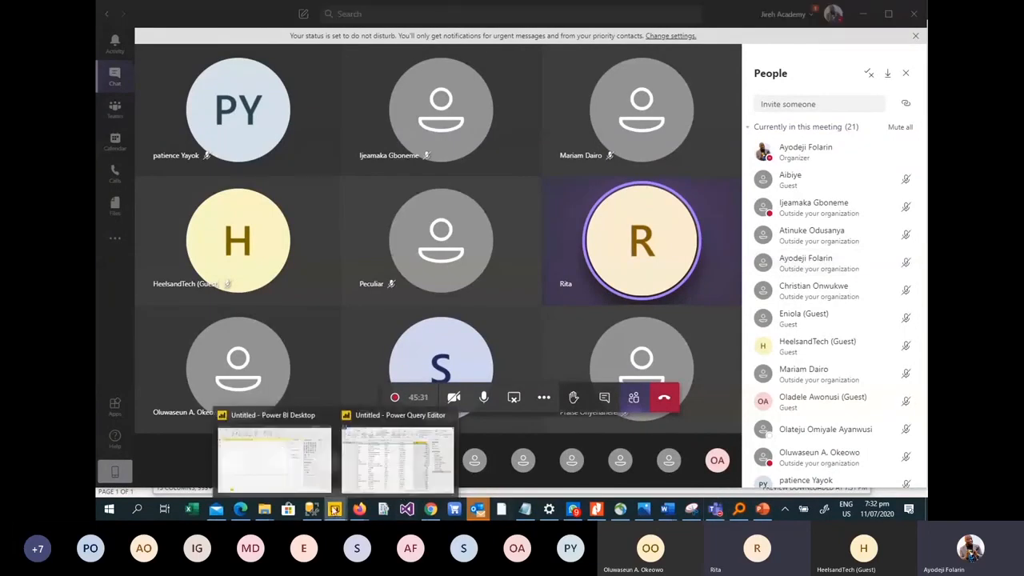
pyautogui.click(389, 480)
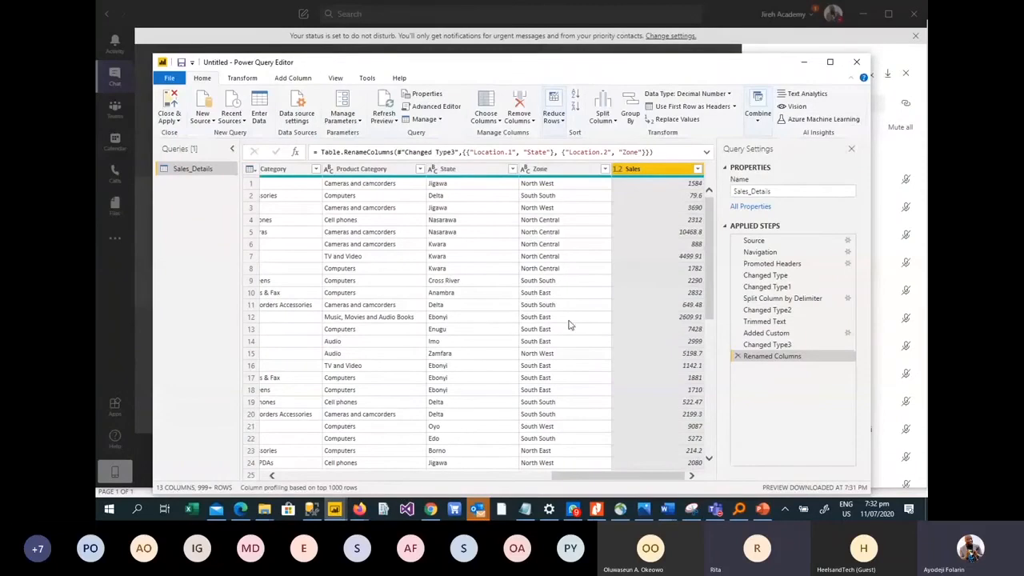
# Step: Add a custom column named Total Cost to Sales_Details with the formula [Unit Cost]*[Order Qty]
pyautogui.moveTo(714, 75); pyautogui.dragTo(709, 56)
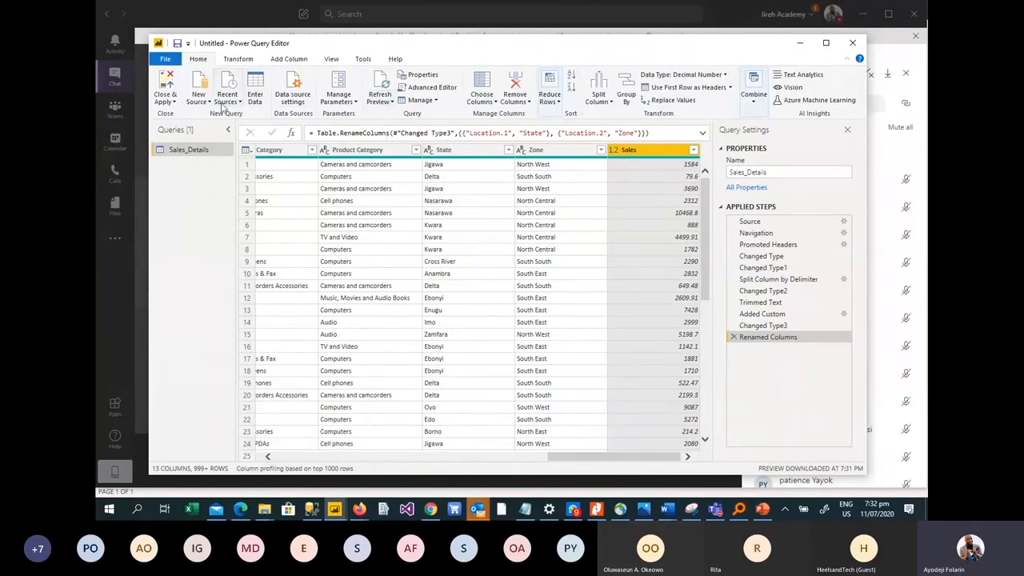
pyautogui.click(275, 60)
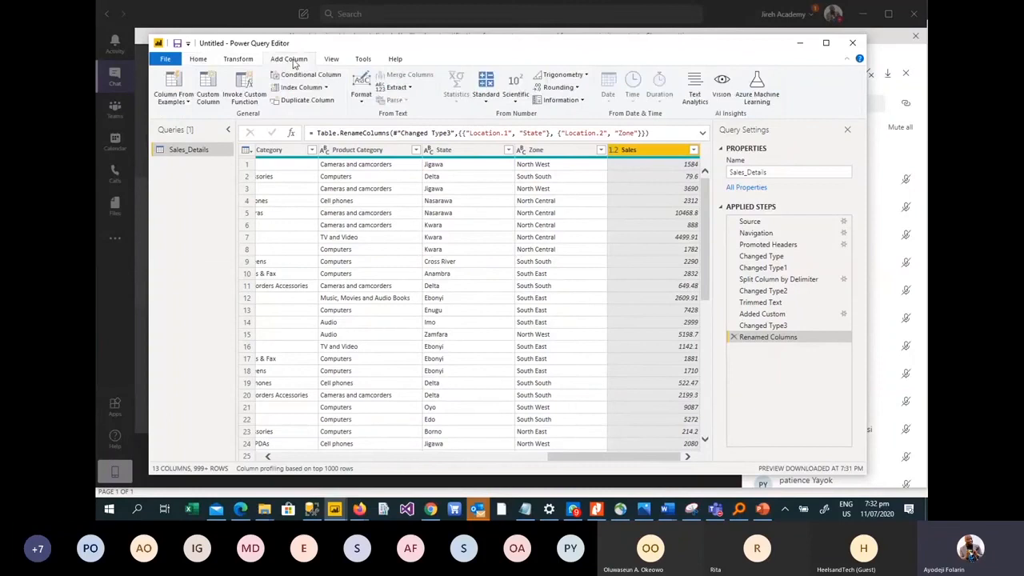
pyautogui.click(208, 96)
pyautogui.write('Total Co')
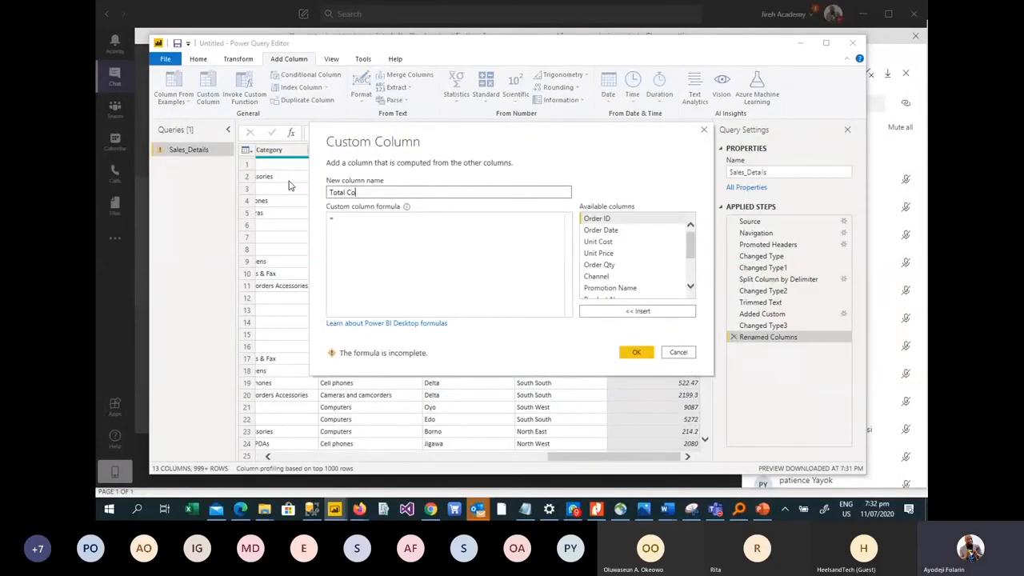
pyautogui.write('st')
pyautogui.click(416, 233)
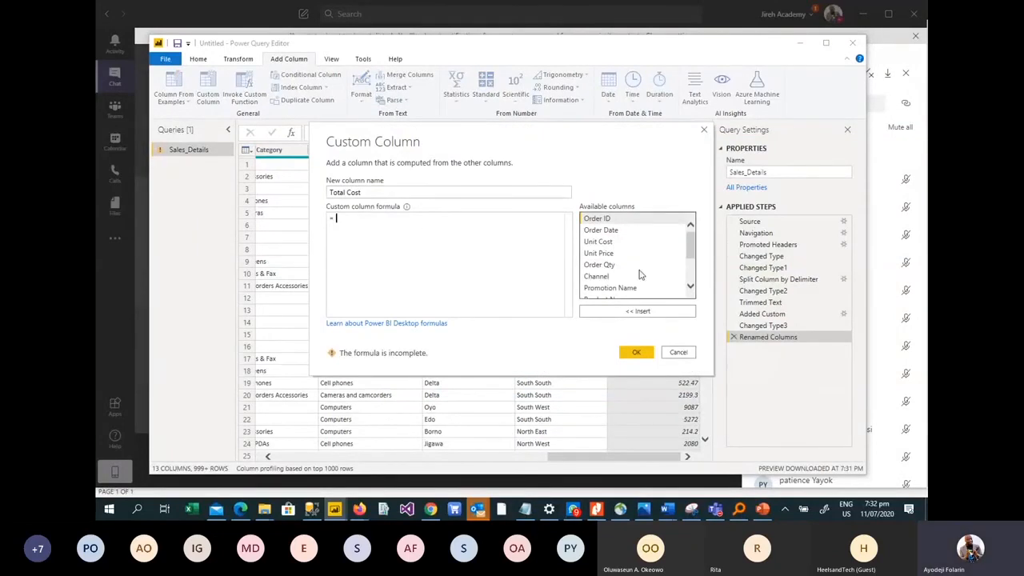
pyautogui.doubleClick(617, 244)
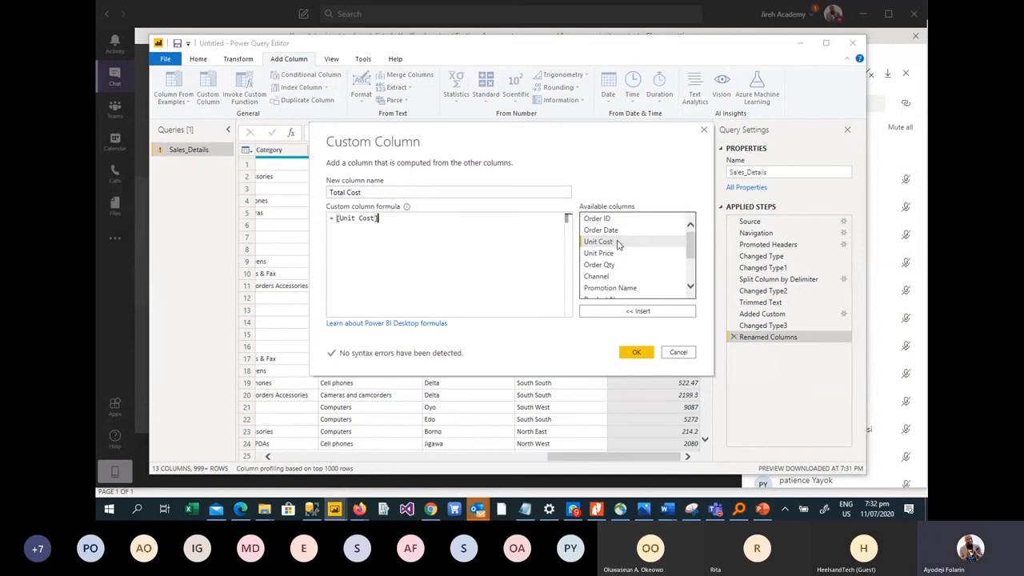
pyautogui.write('*')
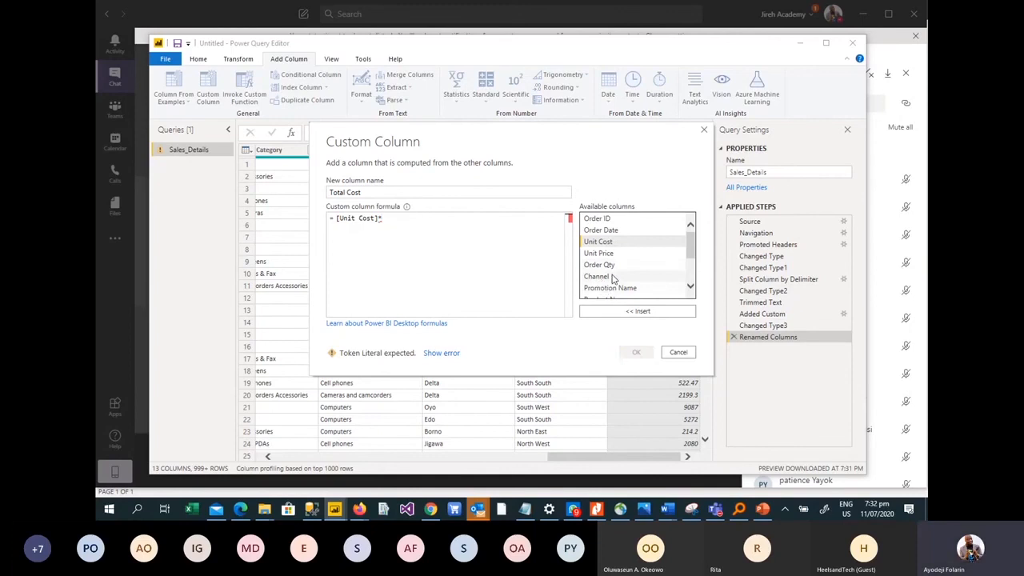
pyautogui.doubleClick(600, 266)
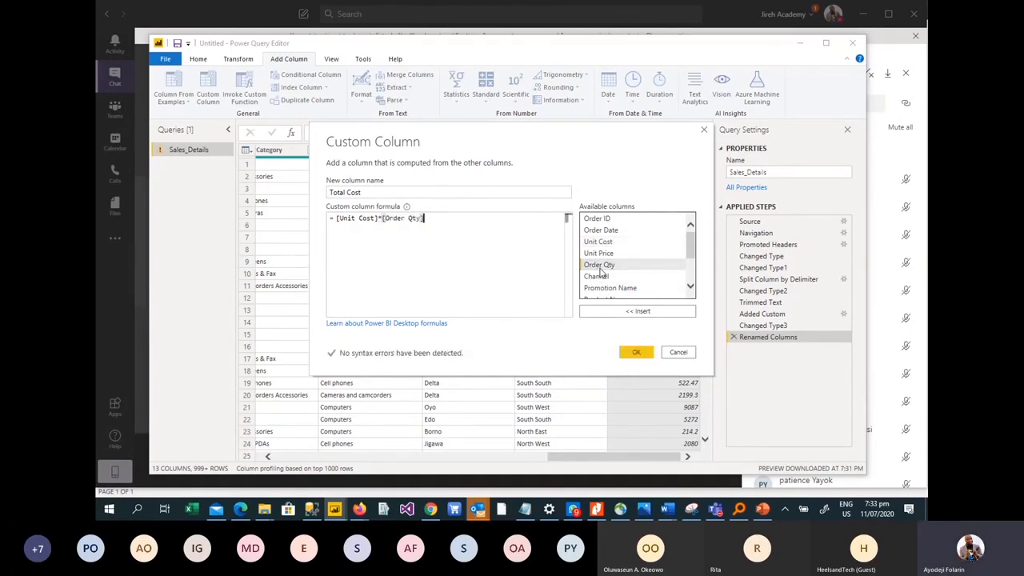
pyautogui.click(639, 352)
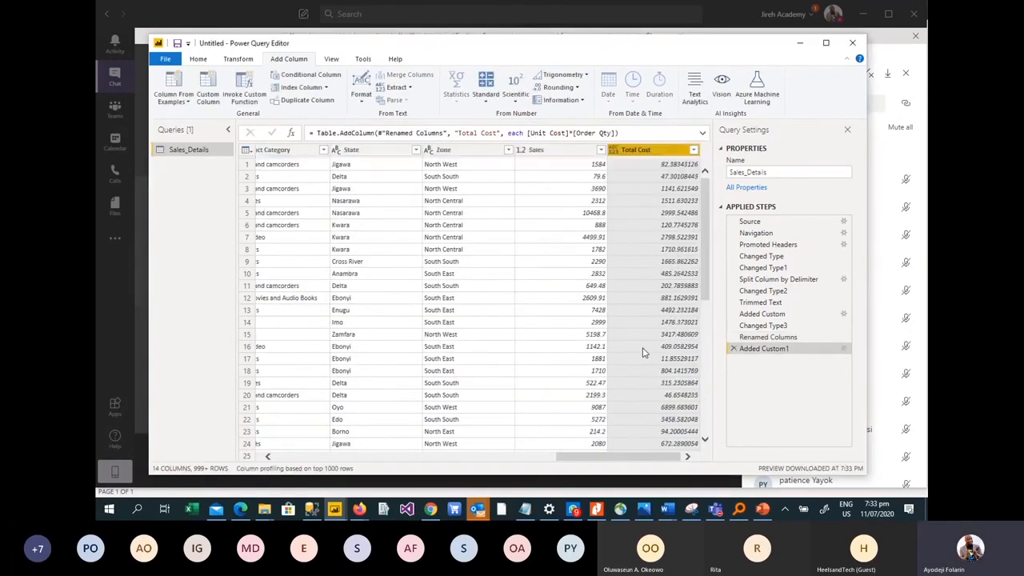
# Step: Set the Total Cost column's data type to Decimal Number
pyautogui.click(613, 151)
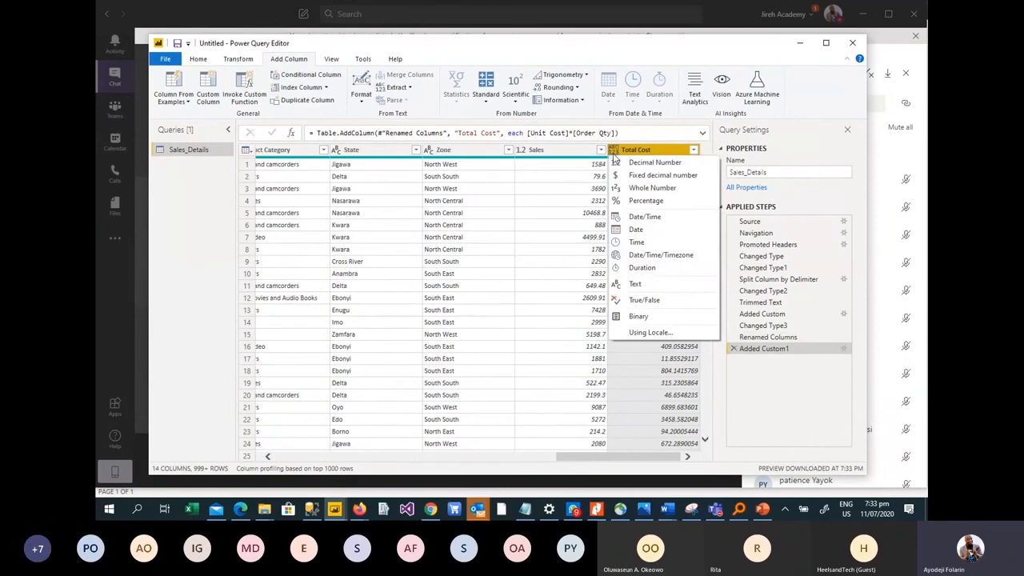
pyautogui.click(704, 163)
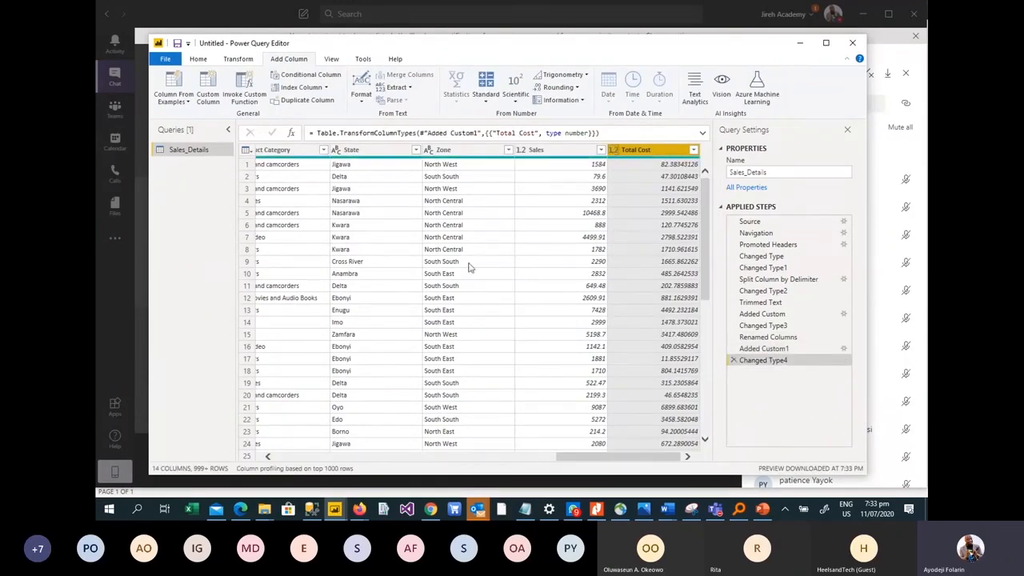
pyautogui.click(368, 153)
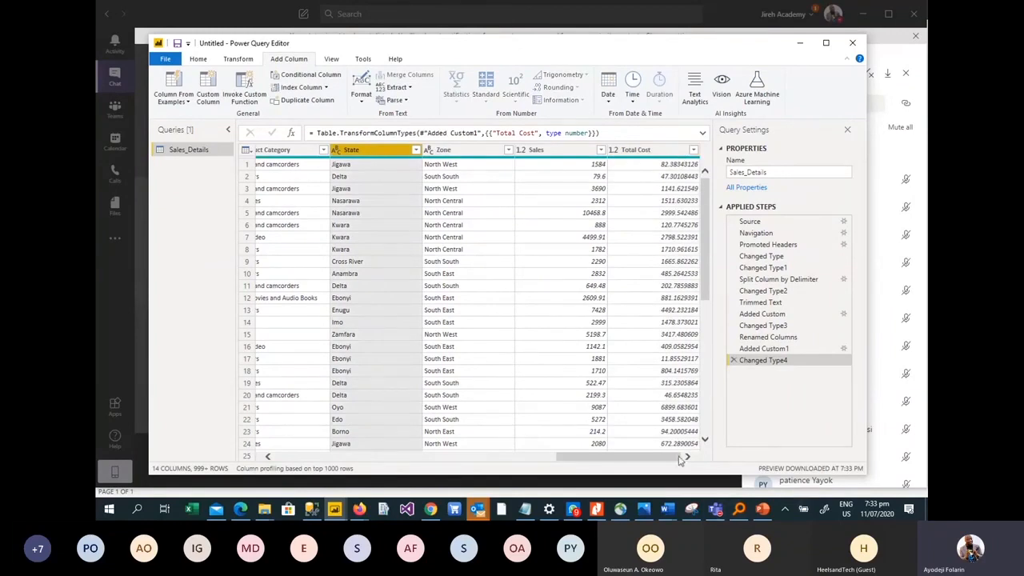
pyautogui.moveTo(665, 456); pyautogui.dragTo(692, 454)
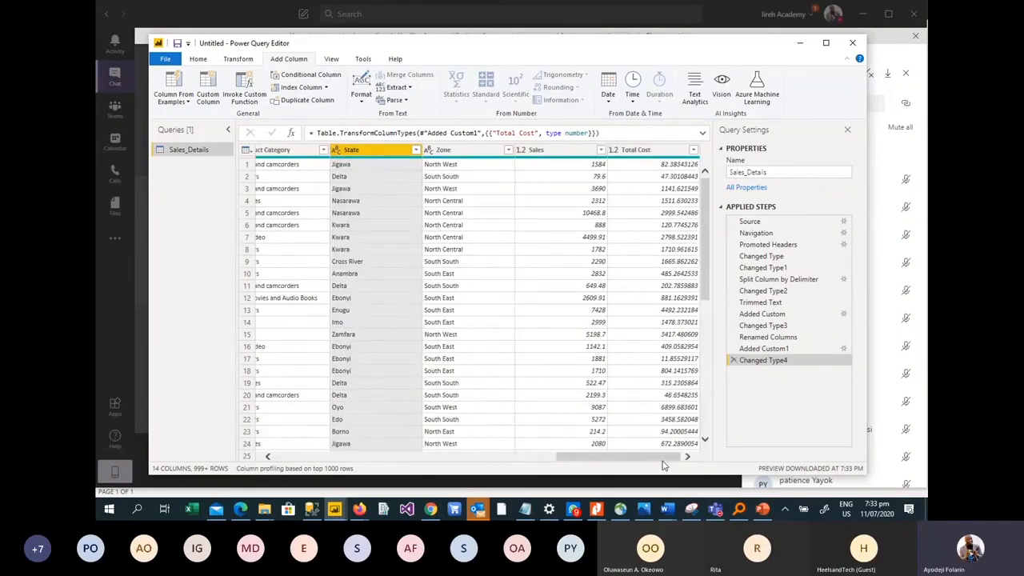
pyautogui.moveTo(661, 461); pyautogui.dragTo(265, 463)
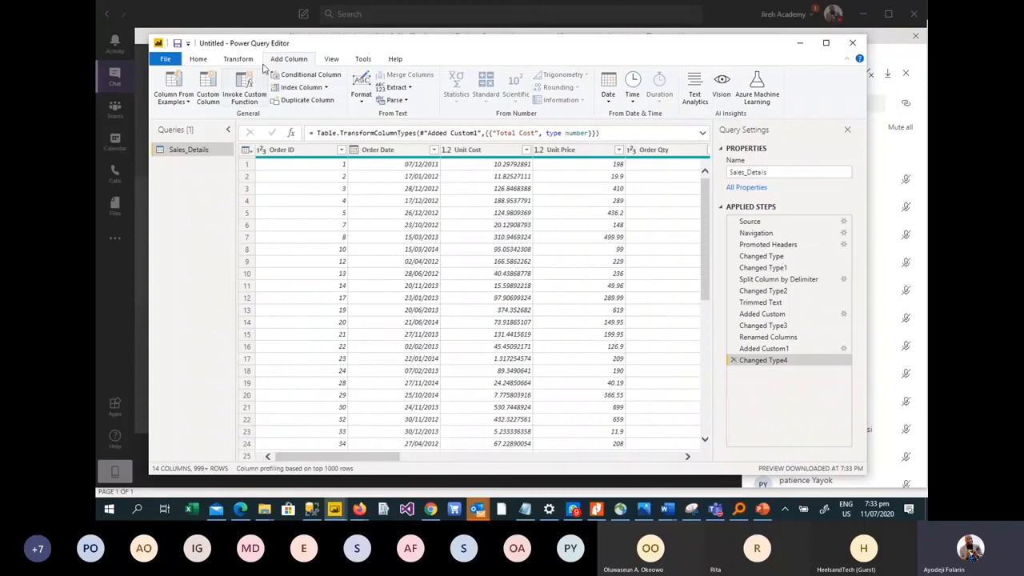
# Step: Import the Channel sheet of the Channel.xlsx workbook as a new query
pyautogui.click(166, 59)
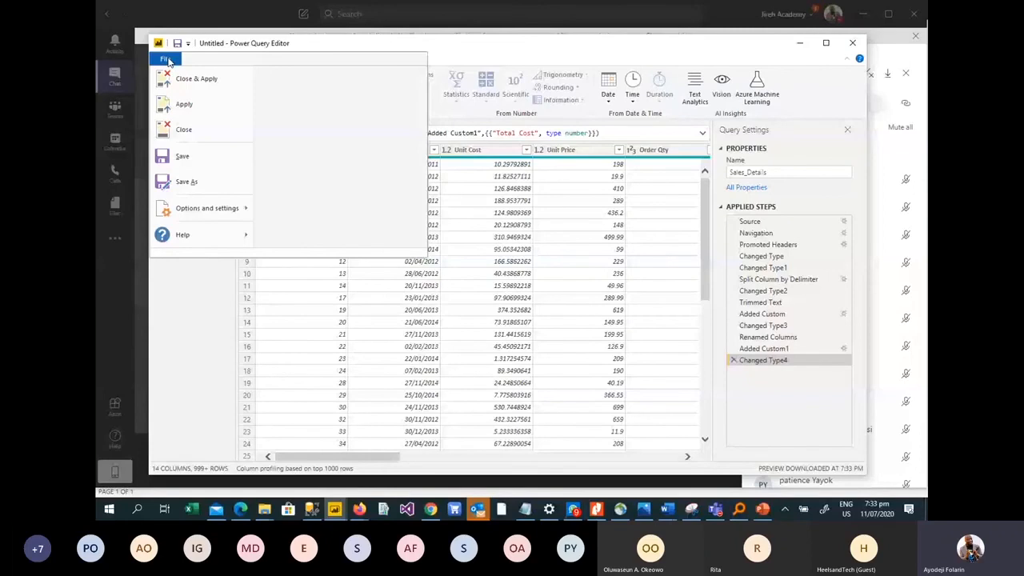
pyautogui.click(169, 62)
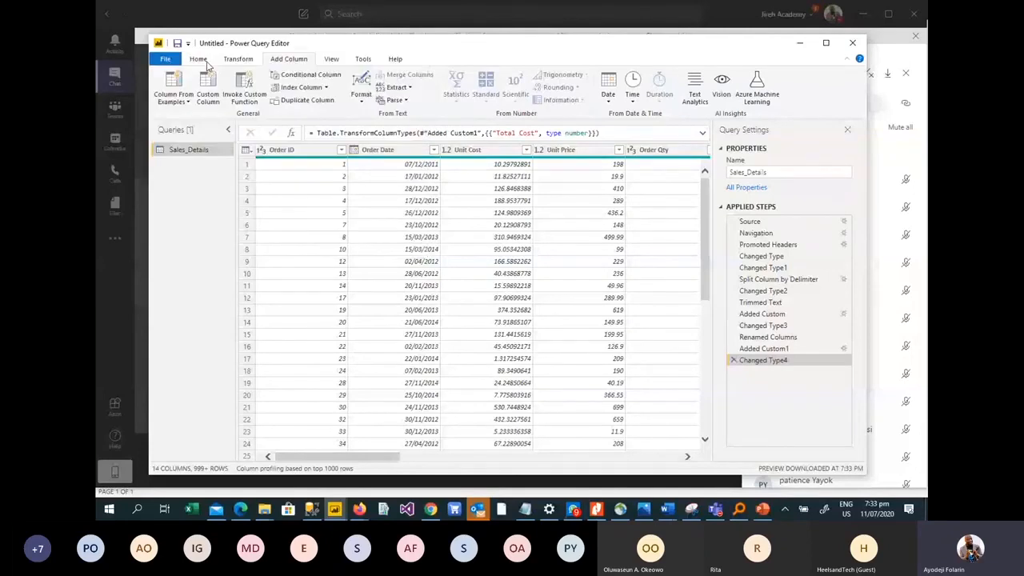
pyautogui.click(200, 60)
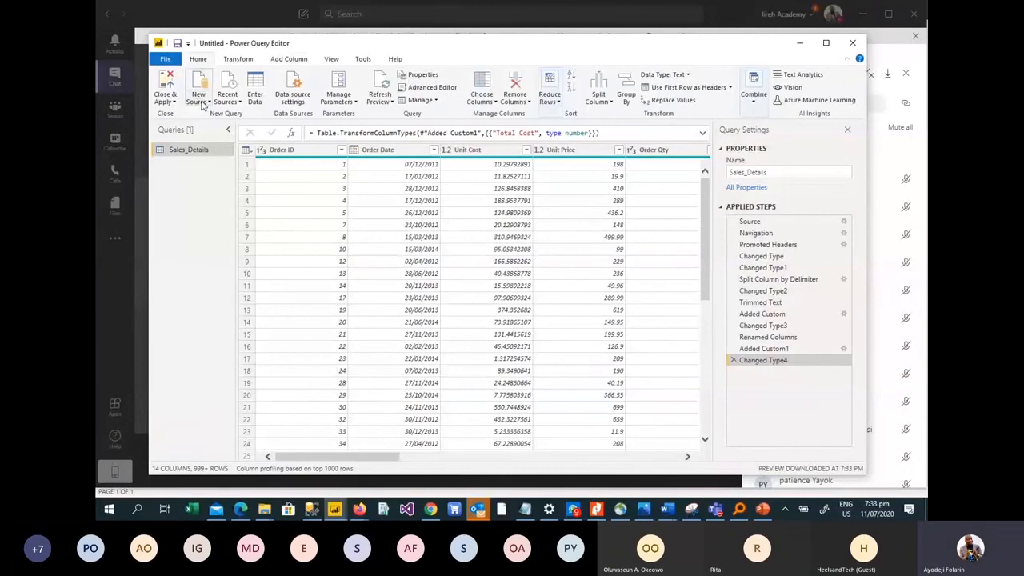
pyautogui.click(200, 97)
pyautogui.click(179, 143)
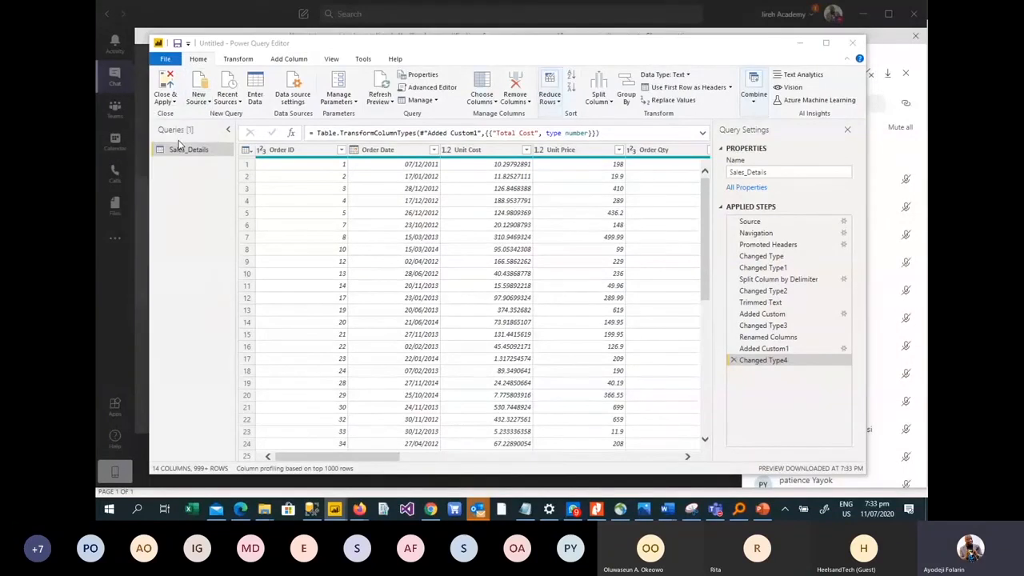
pyautogui.doubleClick(272, 111)
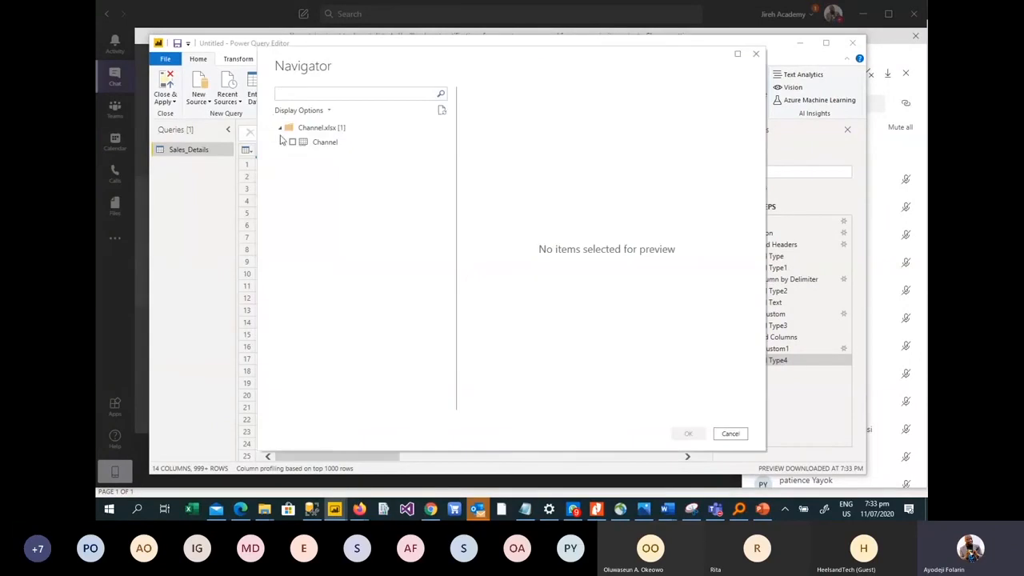
pyautogui.click(292, 142)
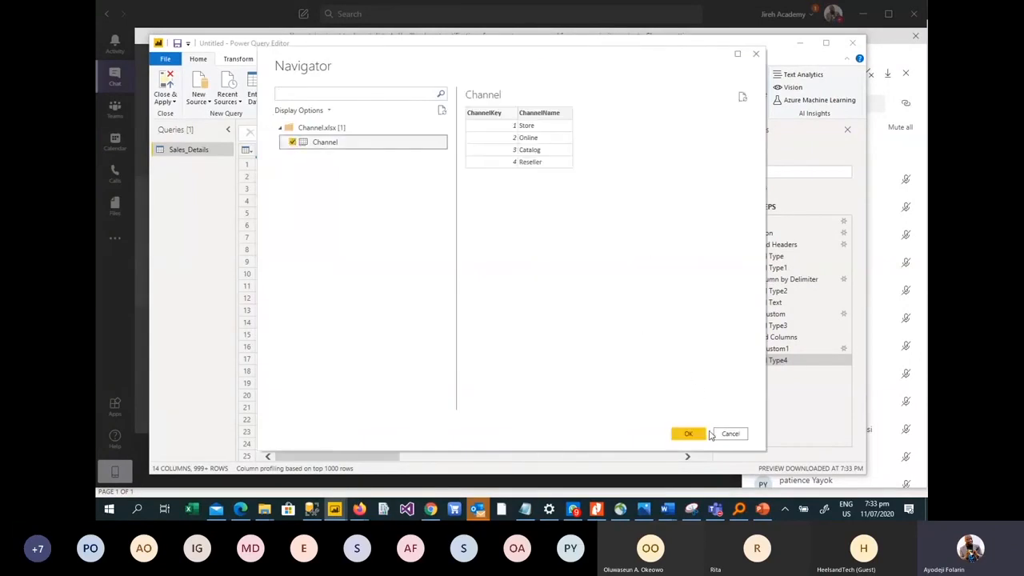
pyautogui.click(703, 436)
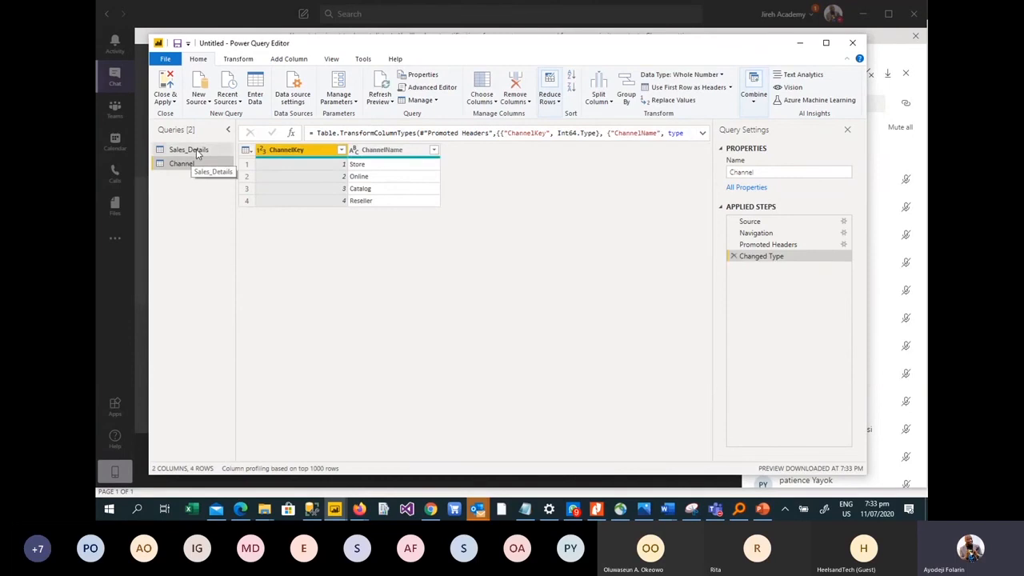
# Step: Apply the pending Sales_Details and Channel query changes, close Power Query Editor and switch to the Power BI Desktop report
pyautogui.click(198, 154)
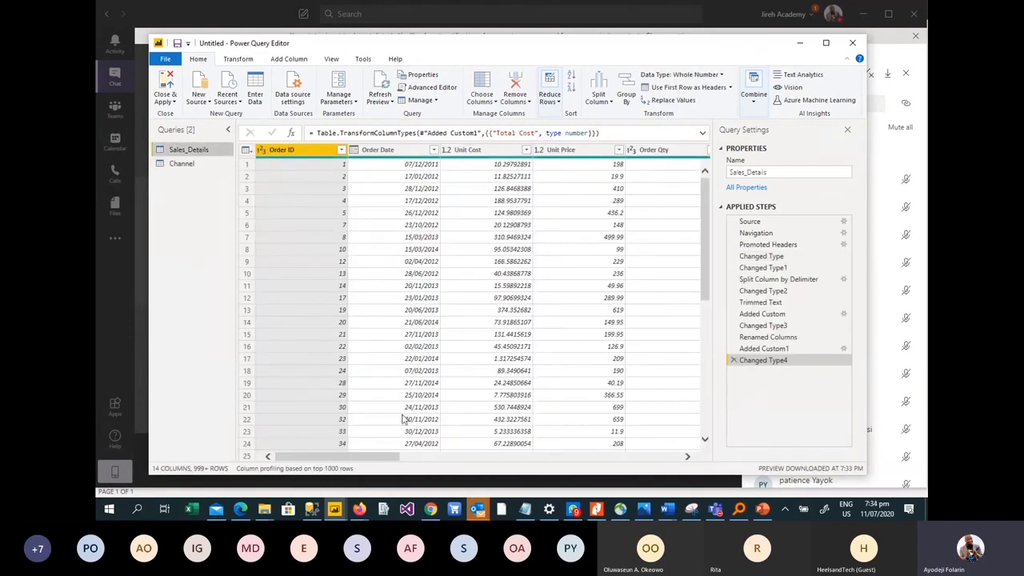
pyautogui.click(357, 452)
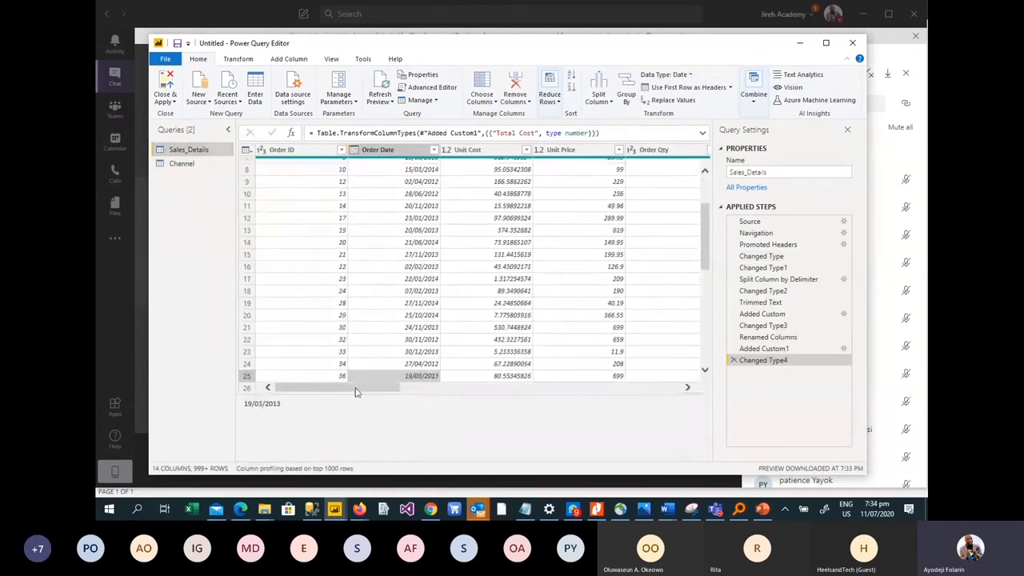
pyautogui.moveTo(357, 392); pyautogui.dragTo(415, 394)
pyautogui.moveTo(414, 393); pyautogui.dragTo(358, 393)
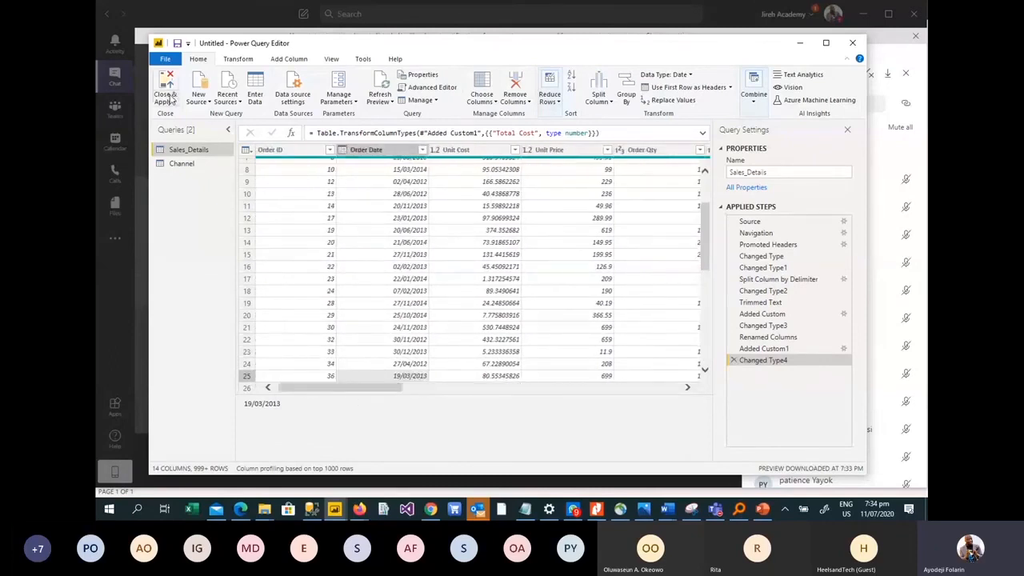
pyautogui.click(173, 103)
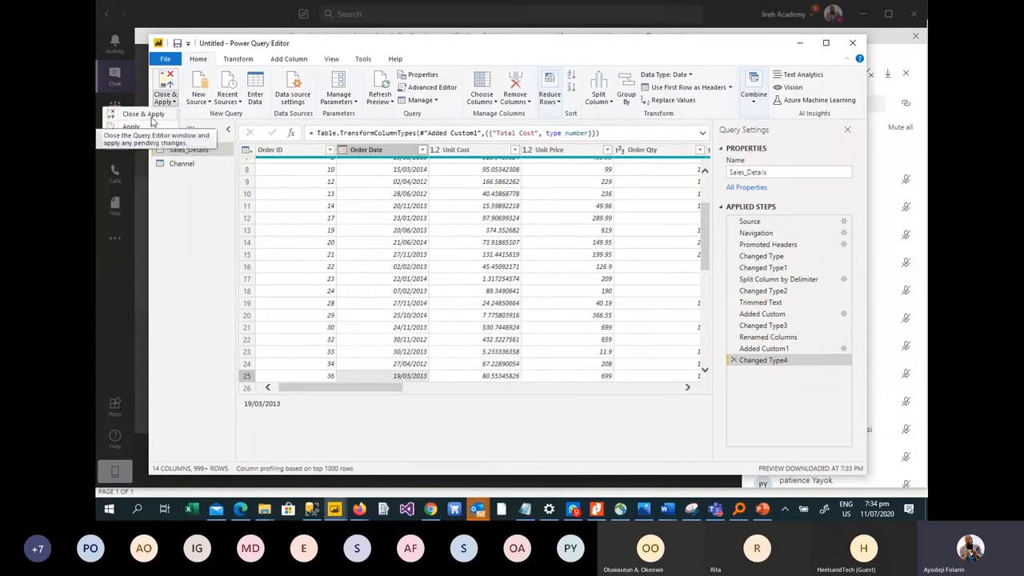
pyautogui.click(152, 118)
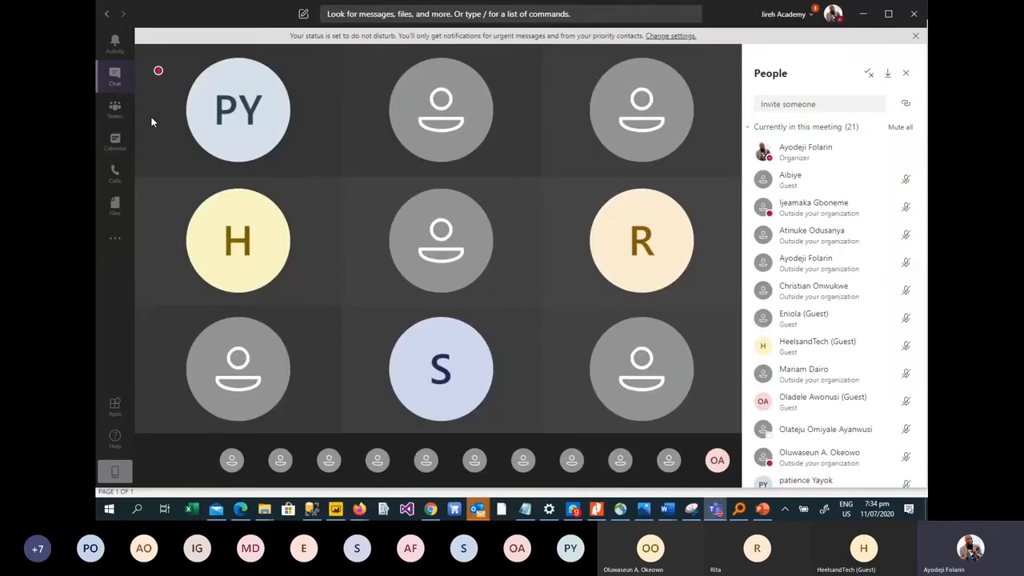
pyautogui.click(334, 509)
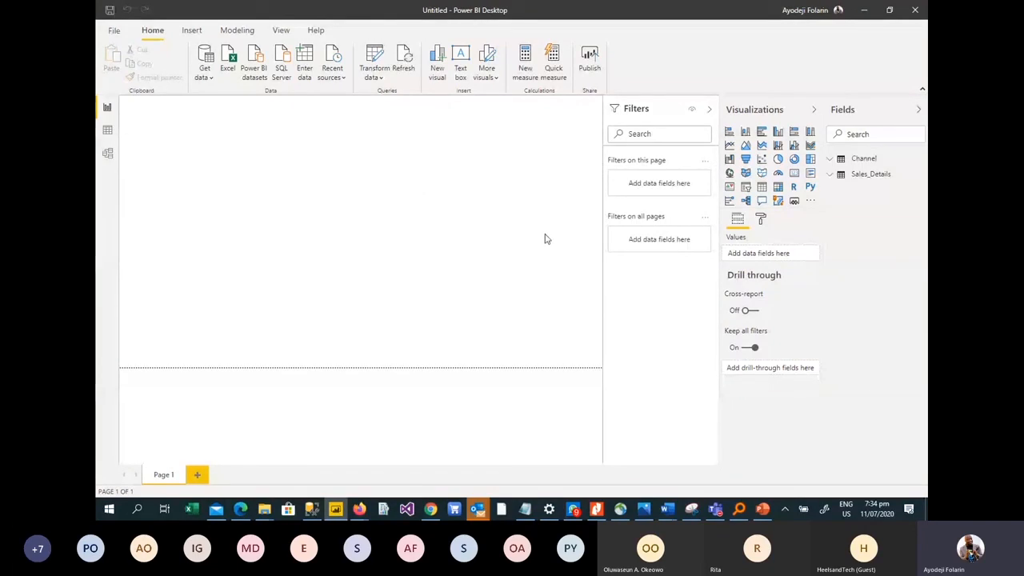
# Step: Open the About information to check the installed Power BI Desktop version
pyautogui.click(316, 32)
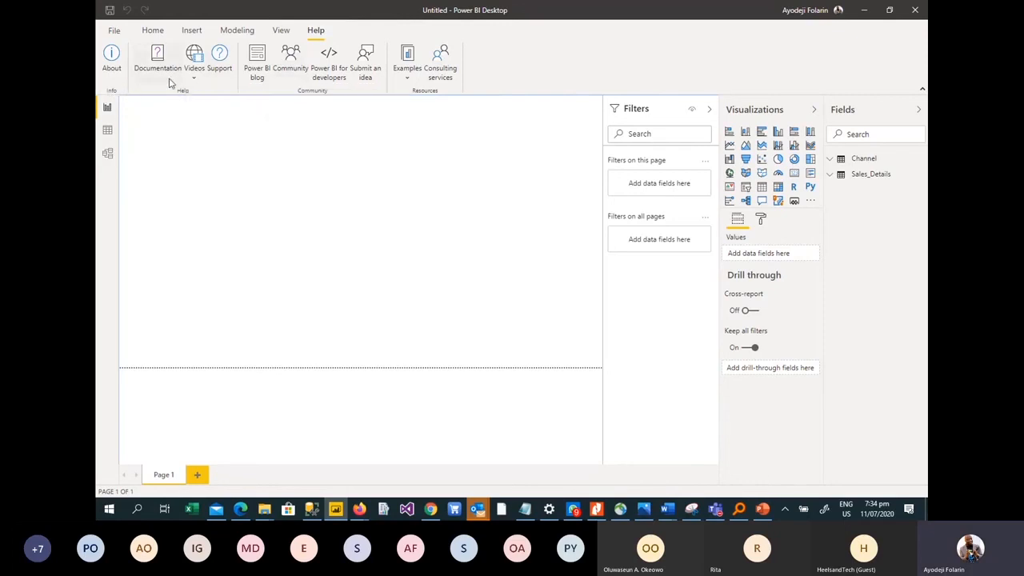
pyautogui.click(112, 55)
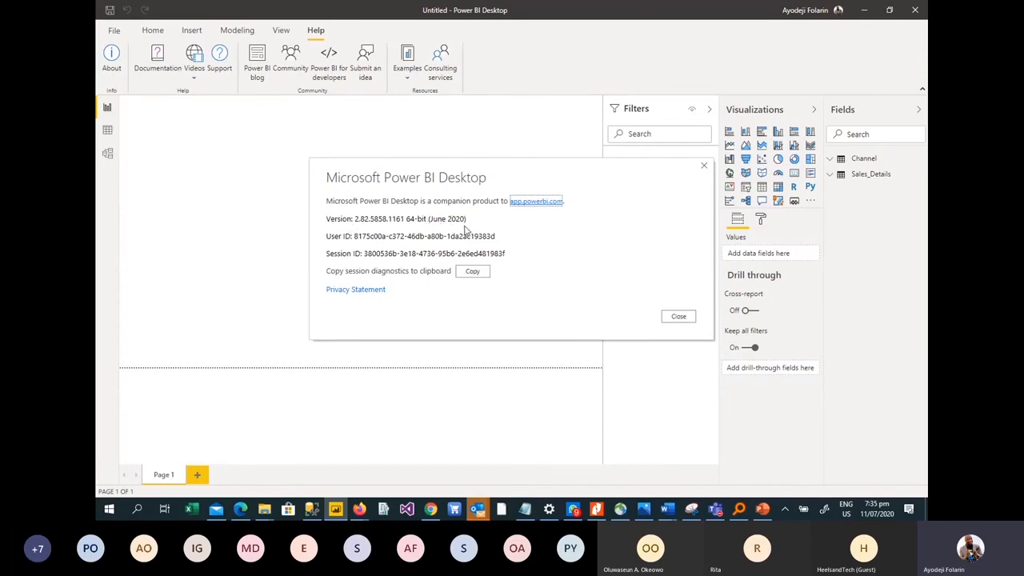
# Step: Close the version information and examine the Channel and Sales_Details tables in the Data view
pyautogui.click(704, 167)
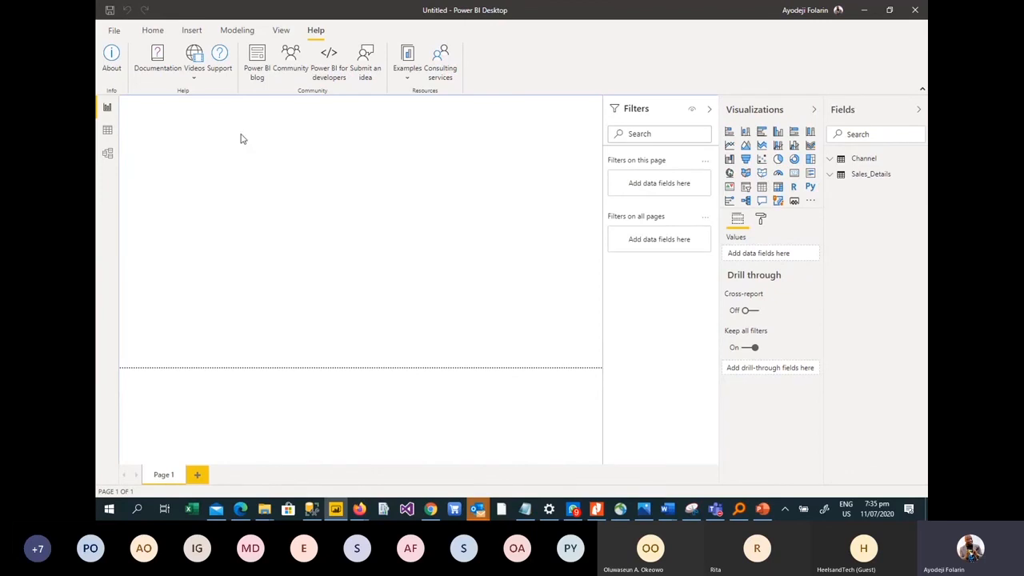
pyautogui.click(115, 32)
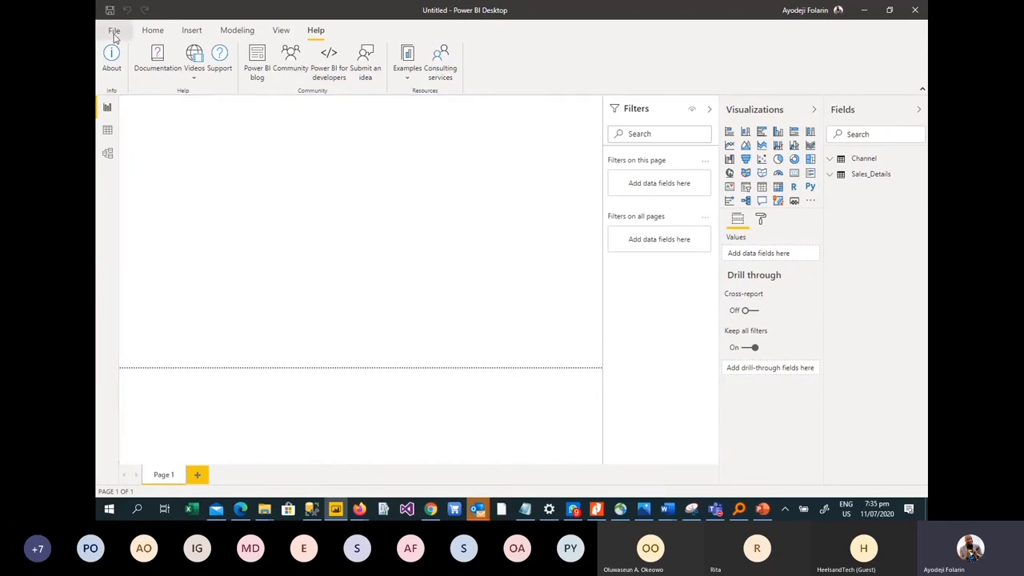
pyautogui.click(114, 23)
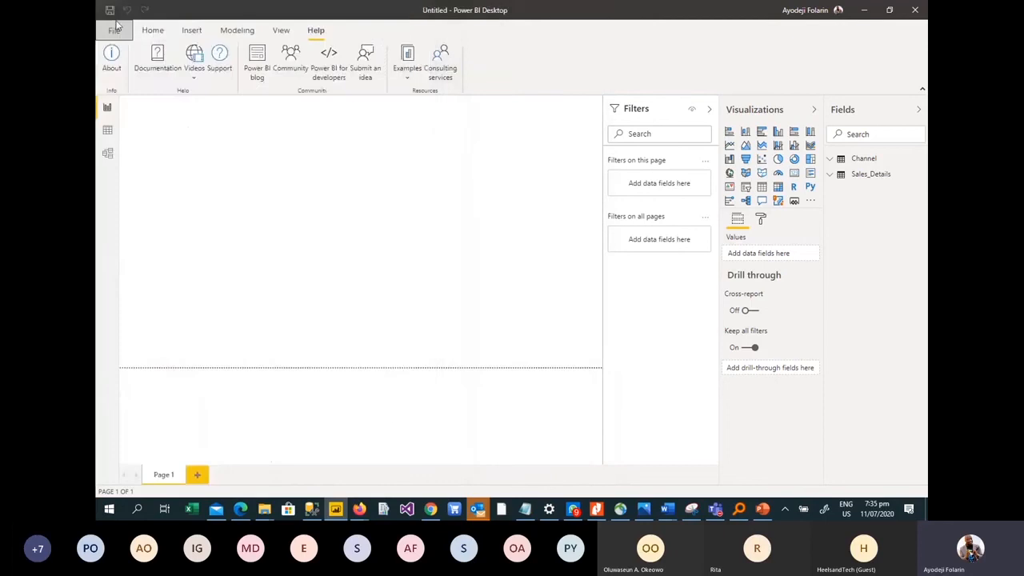
pyautogui.click(152, 29)
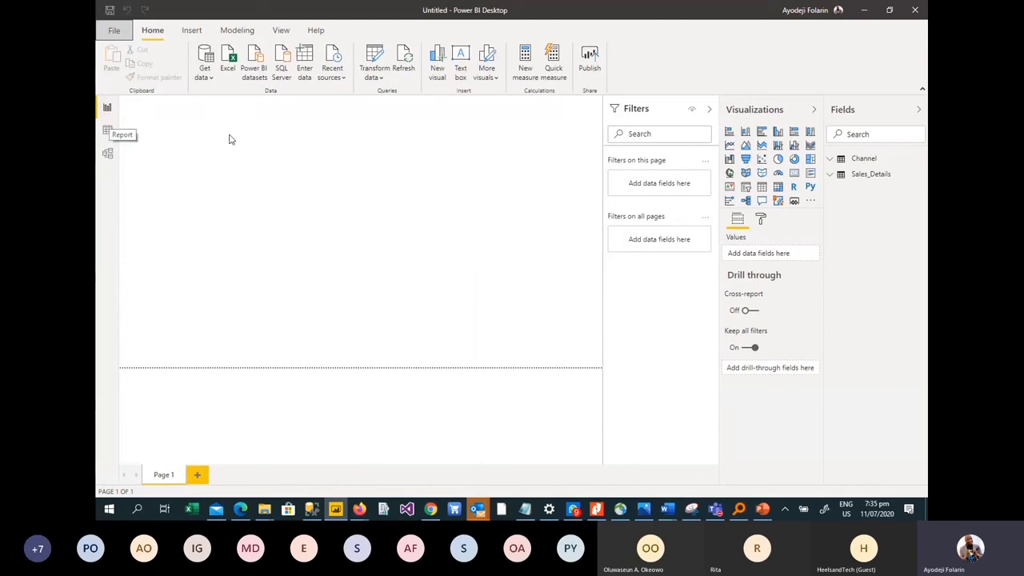
pyautogui.click(109, 133)
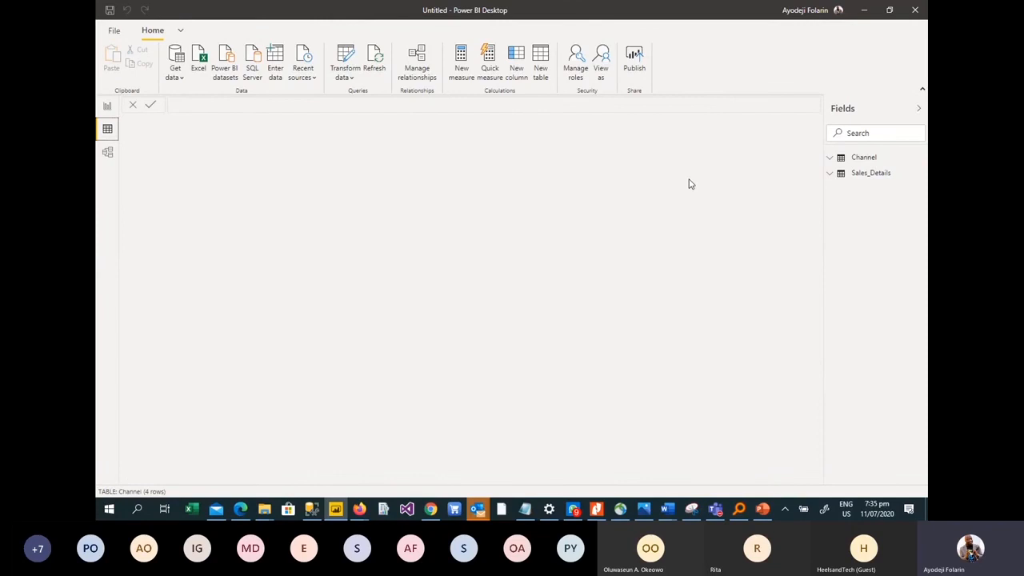
pyautogui.click(864, 158)
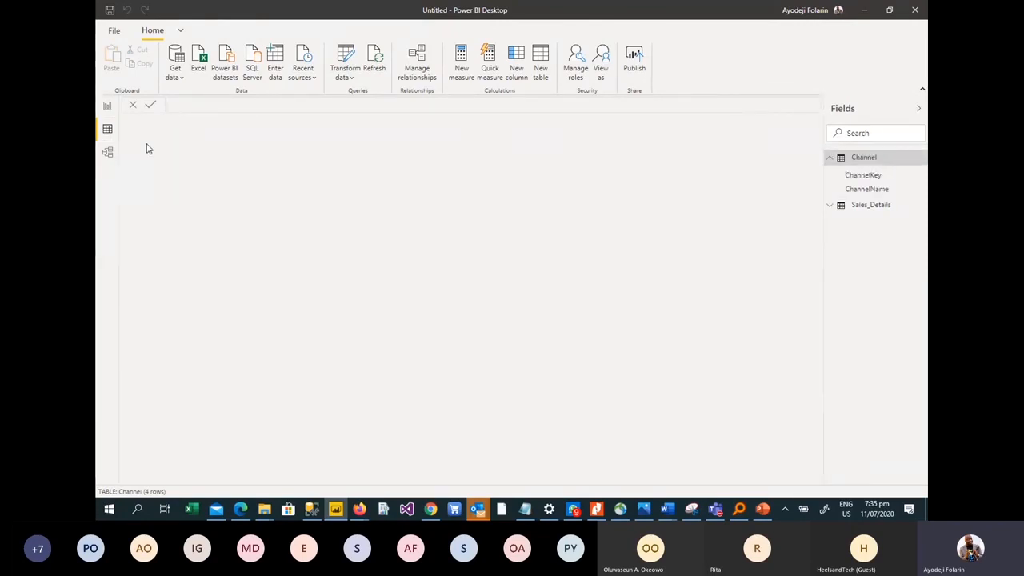
pyautogui.click(106, 132)
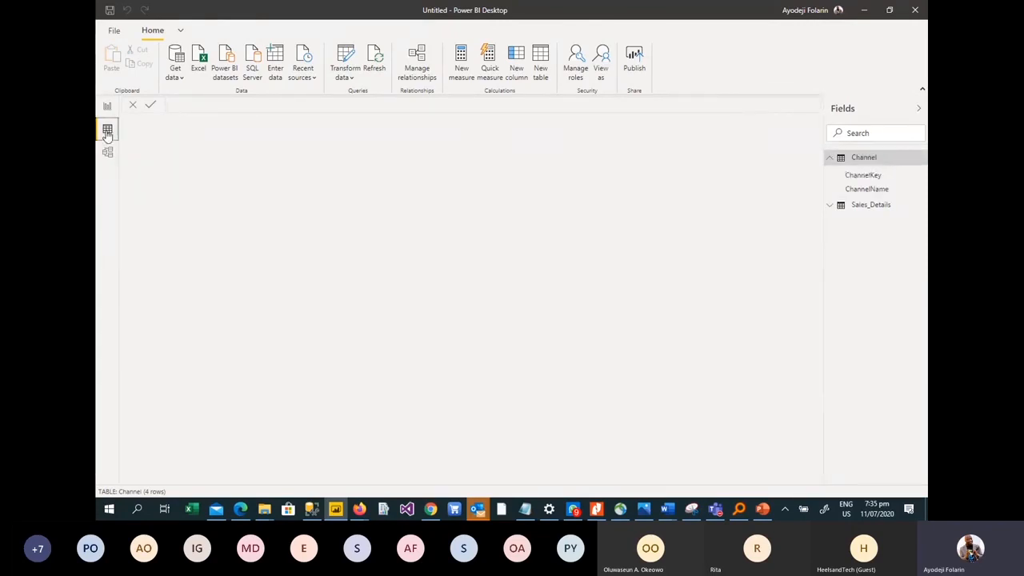
pyautogui.click(864, 209)
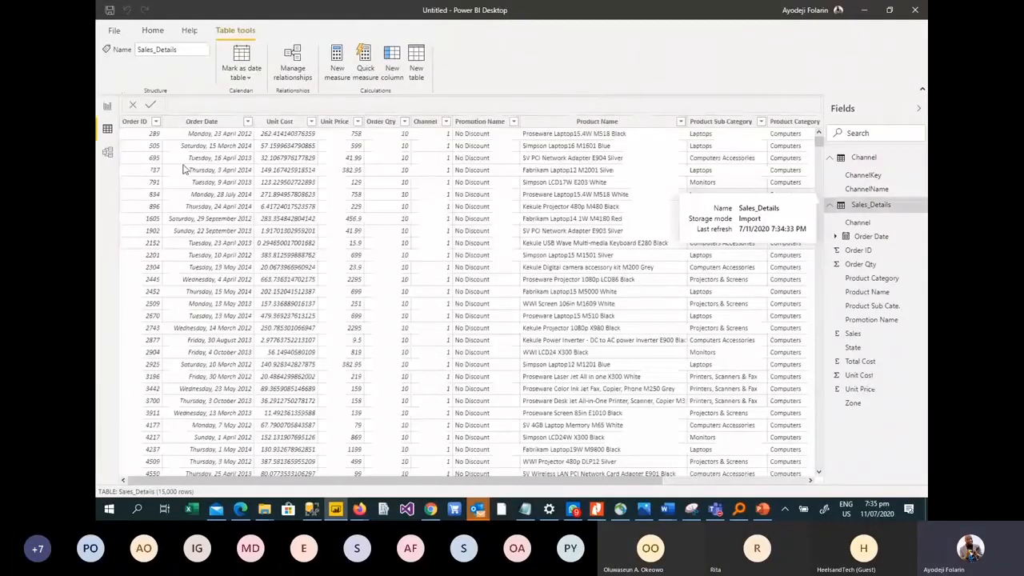
# Step: Place the Sales_Details table level with the Channel table in the Model view and inspect the relationship between them
pyautogui.click(107, 152)
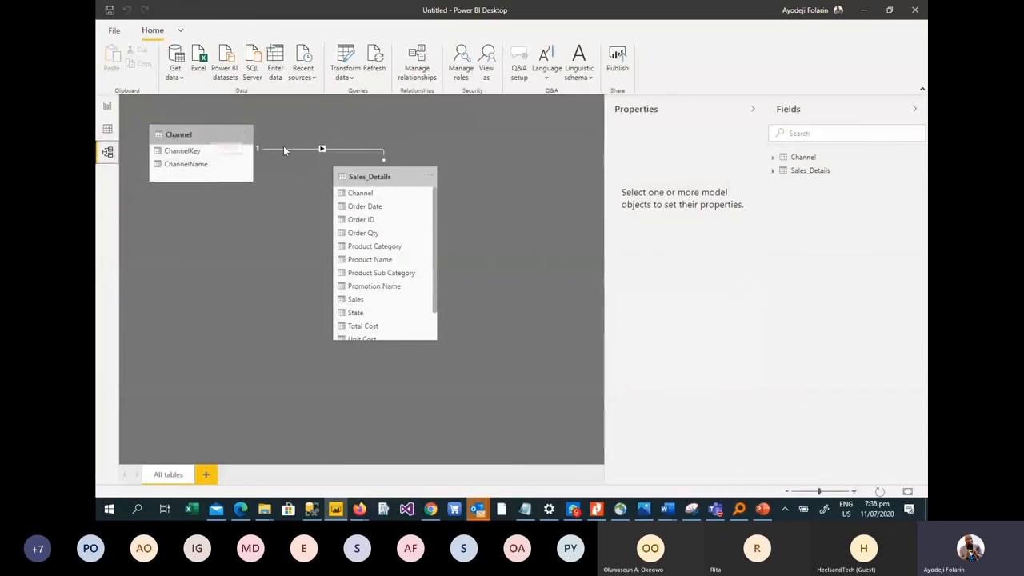
pyautogui.moveTo(379, 176); pyautogui.dragTo(454, 129)
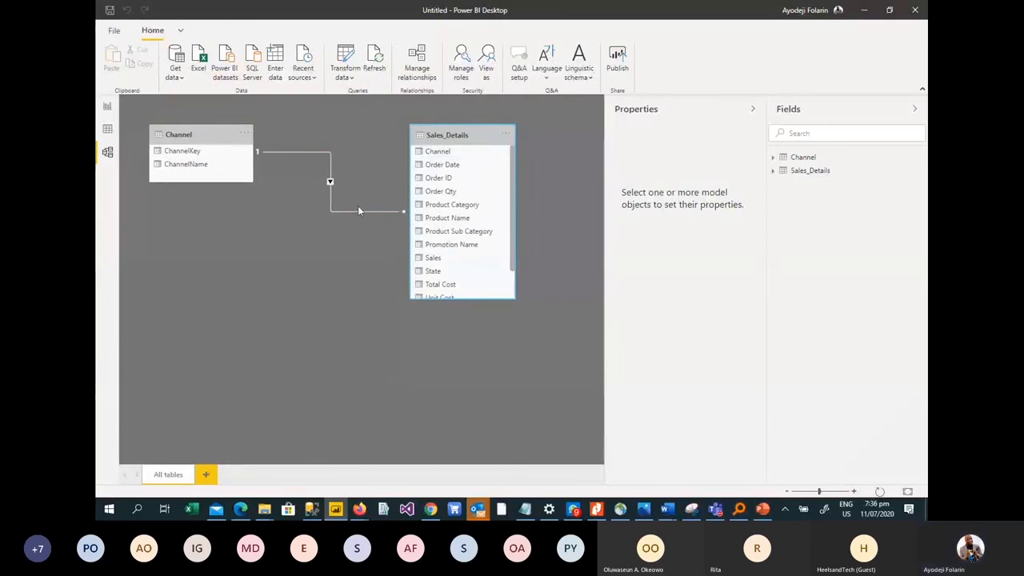
pyautogui.click(356, 210)
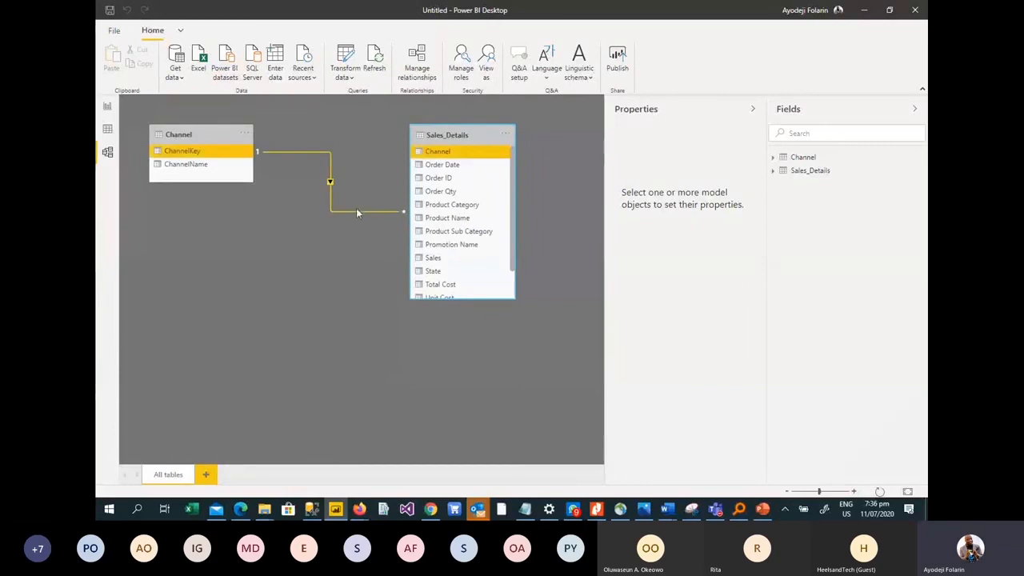
pyautogui.click(188, 133)
pyautogui.click(452, 138)
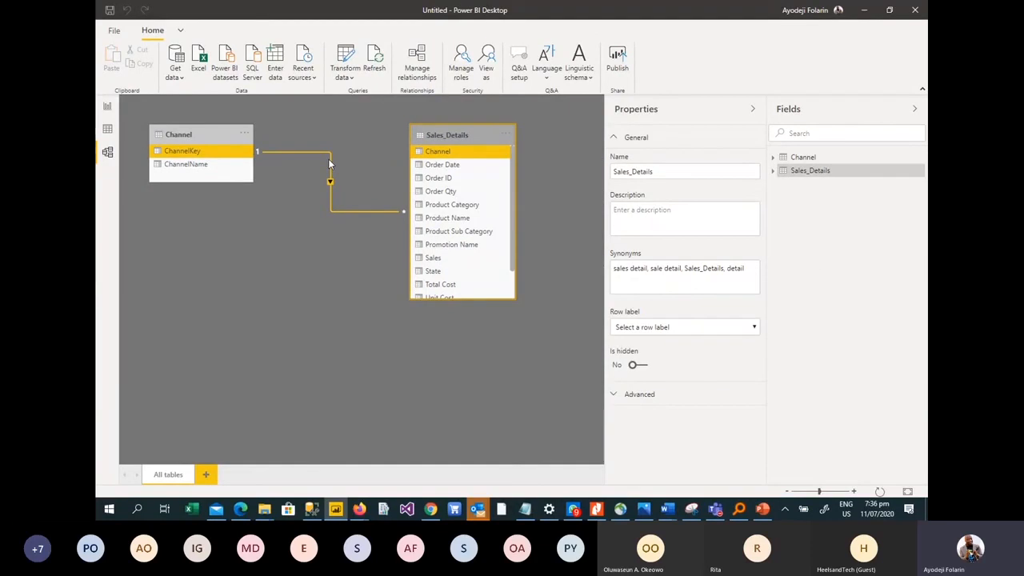
# Step: Delete the relationship between the Channel and Sales_Details tables
pyautogui.rightClick(328, 163)
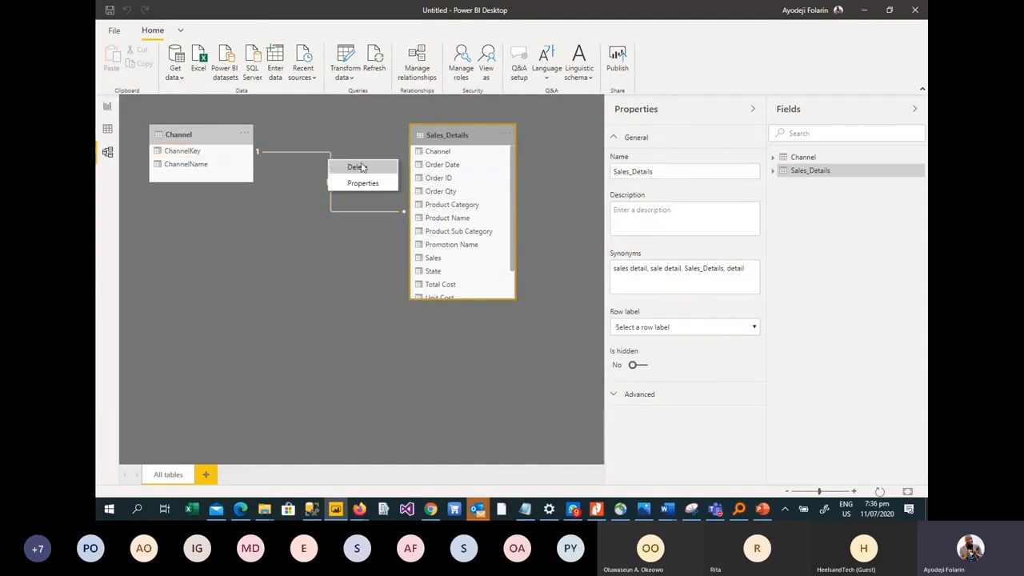
pyautogui.click(360, 165)
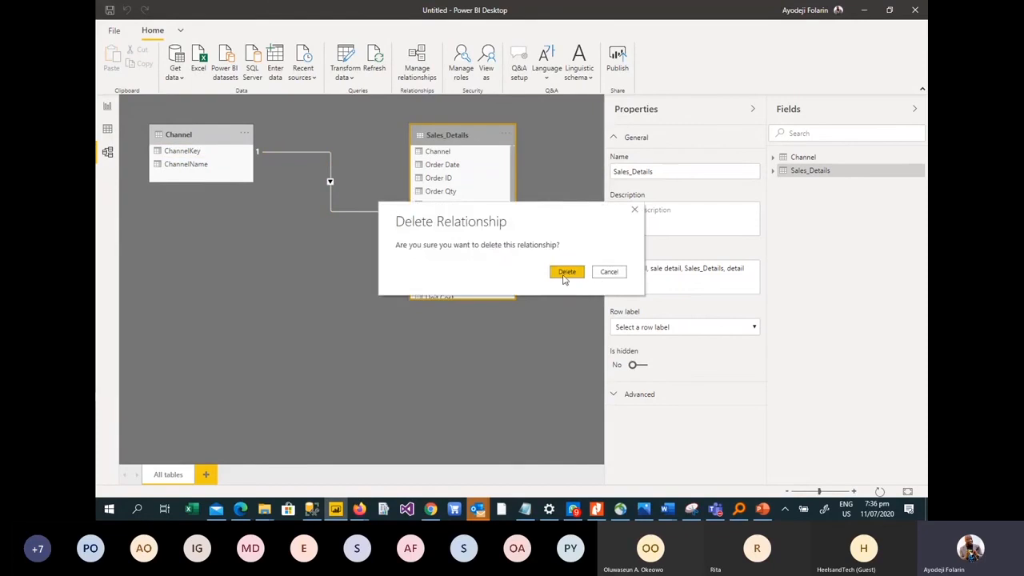
pyautogui.click(563, 276)
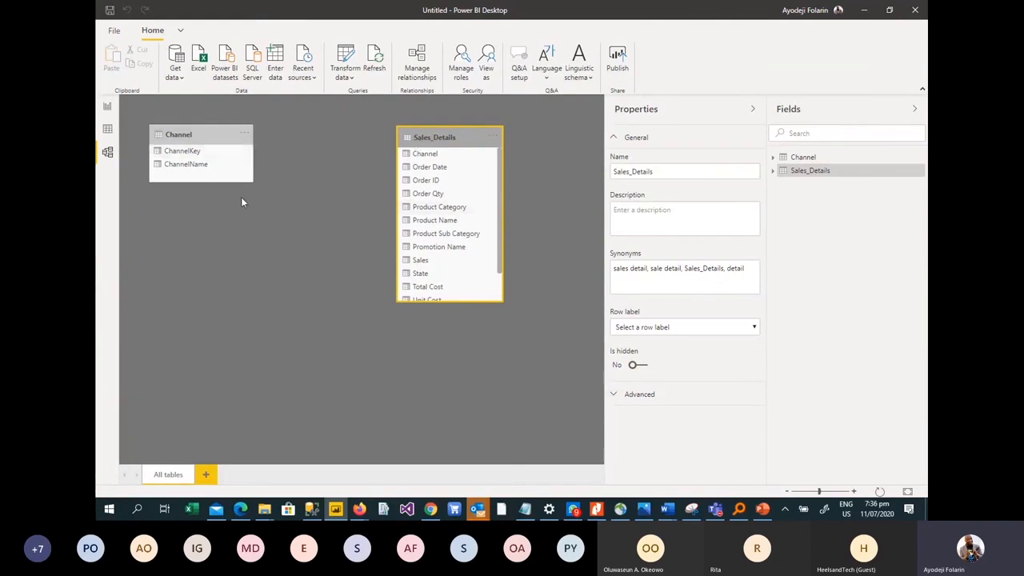
# Step: Create a relationship from ChannelKey in the Channel table to Channel in the Sales_Details table
pyautogui.click(192, 154)
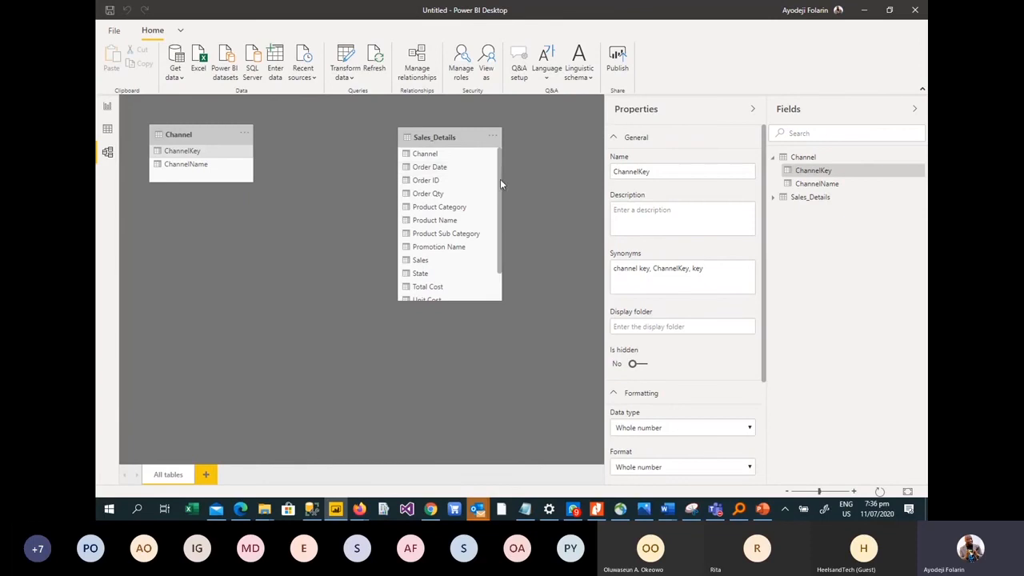
pyautogui.scroll(-1, 500, 179)
pyautogui.scroll(-2, 499, 185)
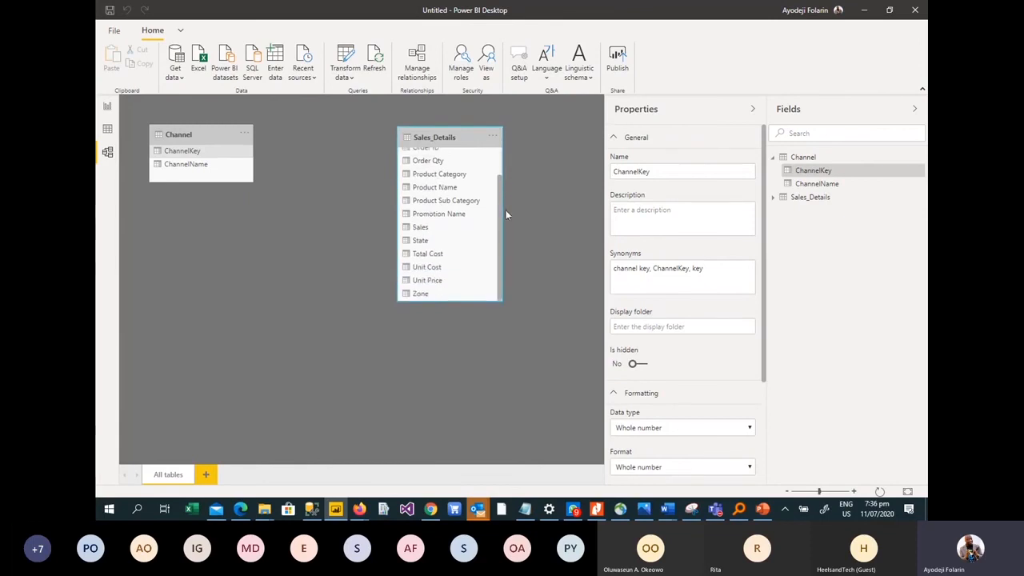
pyautogui.scroll(3, 506, 209)
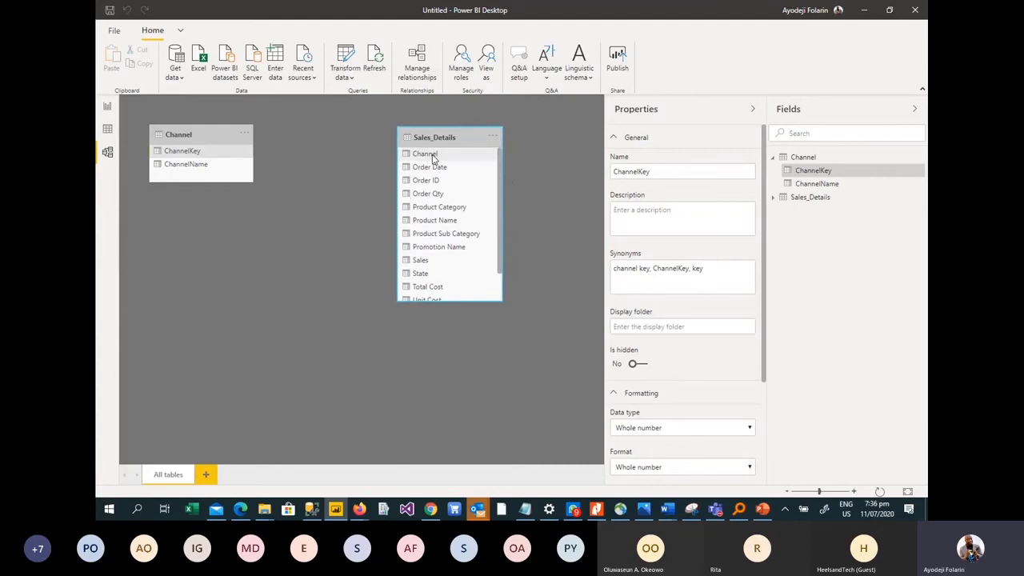
pyautogui.moveTo(179, 154); pyautogui.dragTo(433, 157)
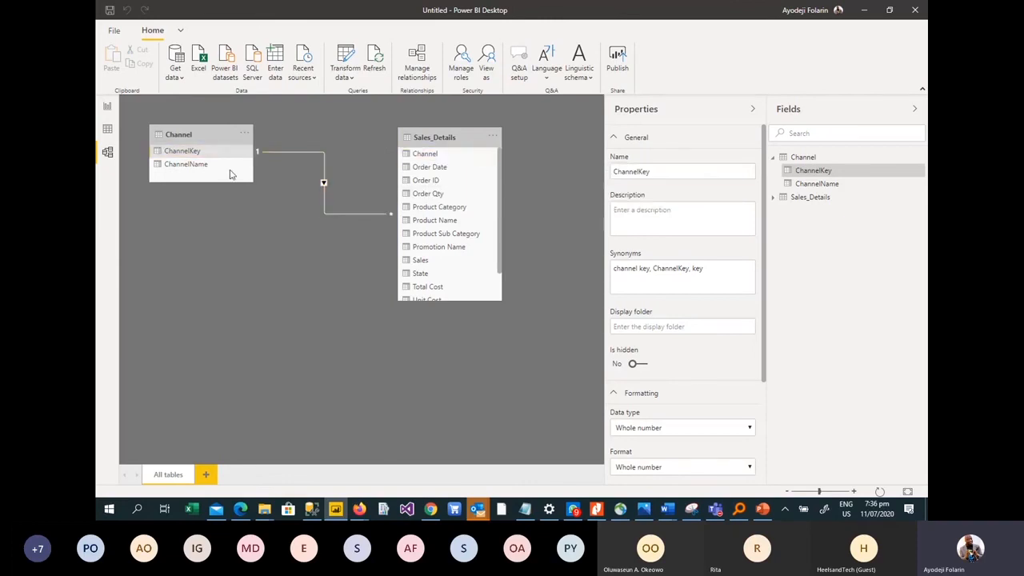
# Step: Add a table visual with ChannelName and Sales to Page 1 in the Report view
pyautogui.click(107, 106)
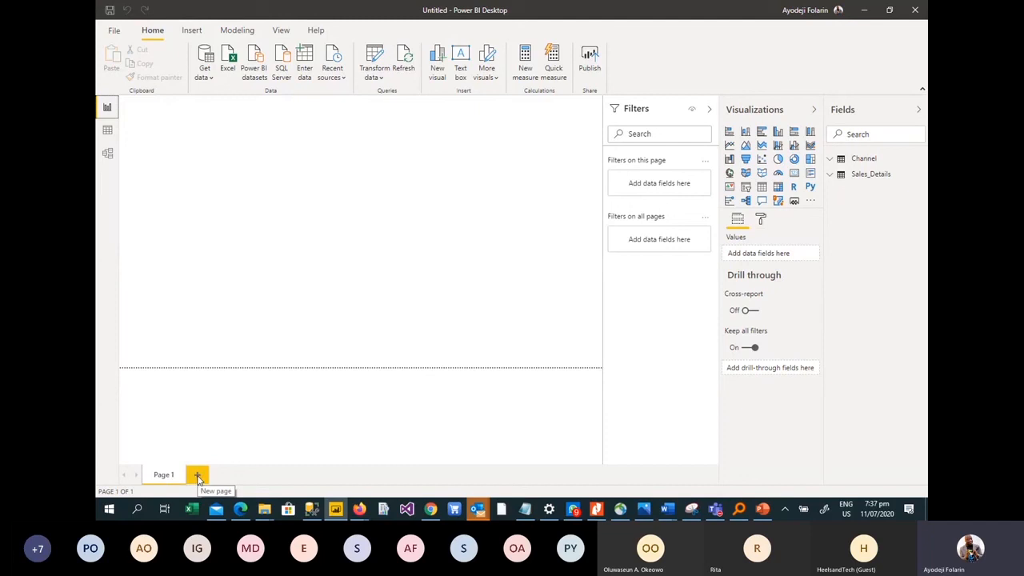
pyautogui.rightClick(156, 477)
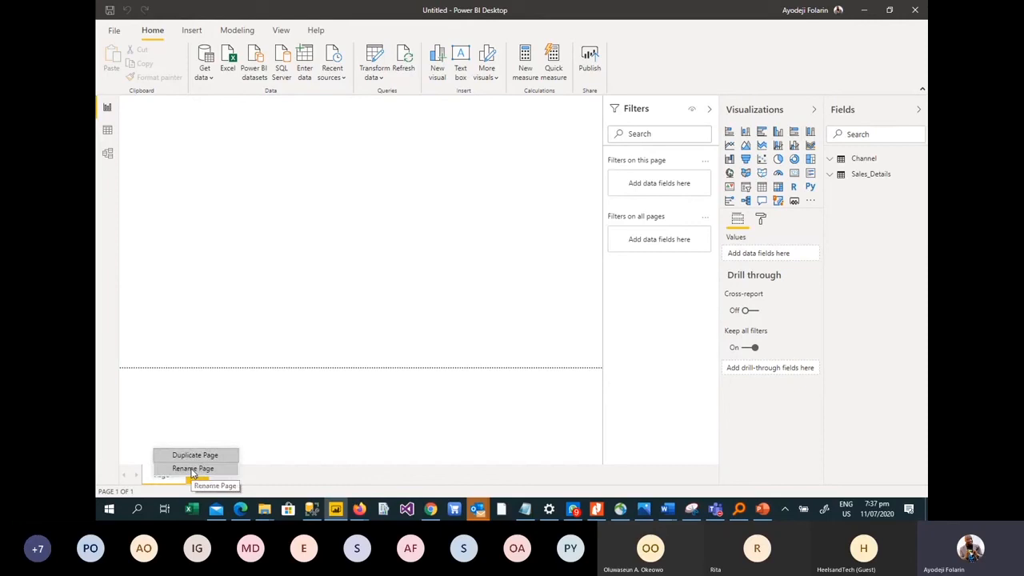
pyautogui.click(272, 248)
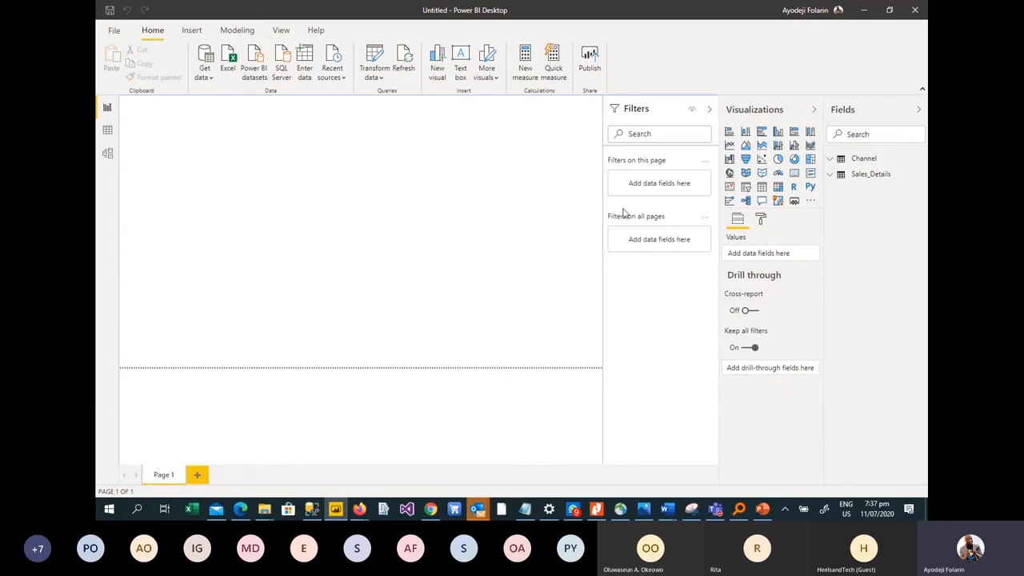
pyautogui.click(834, 158)
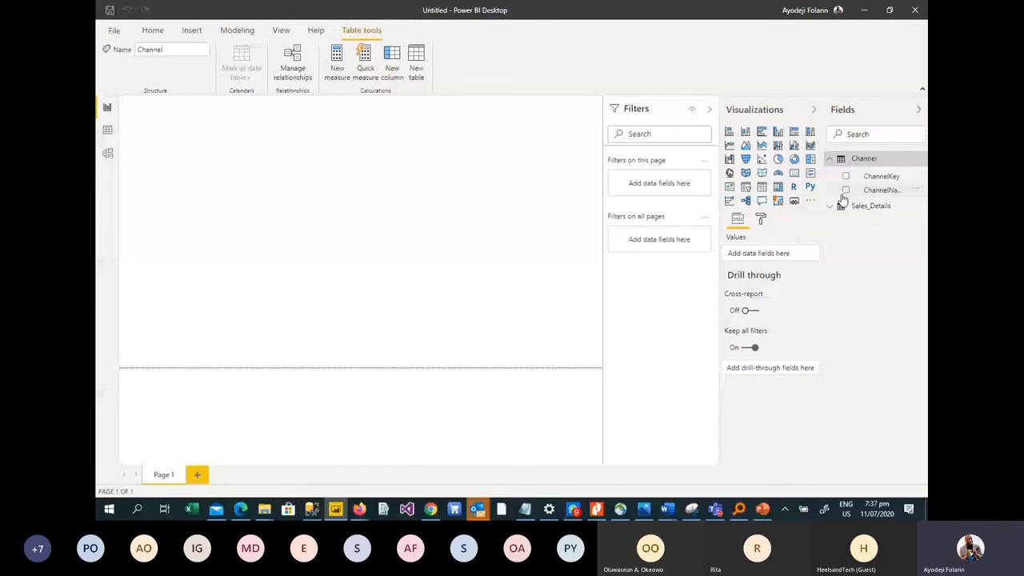
pyautogui.click(845, 190)
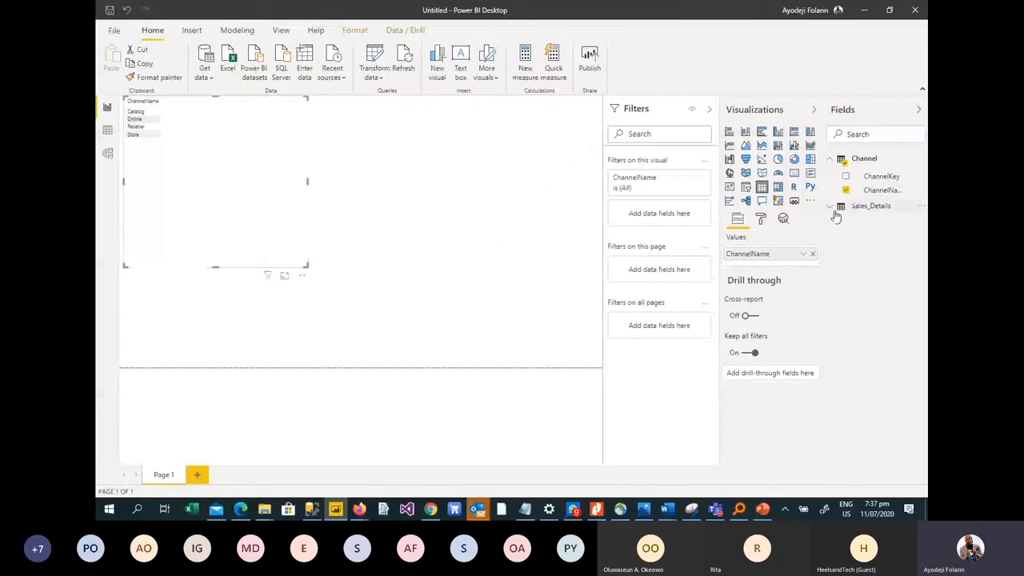
pyautogui.click(872, 206)
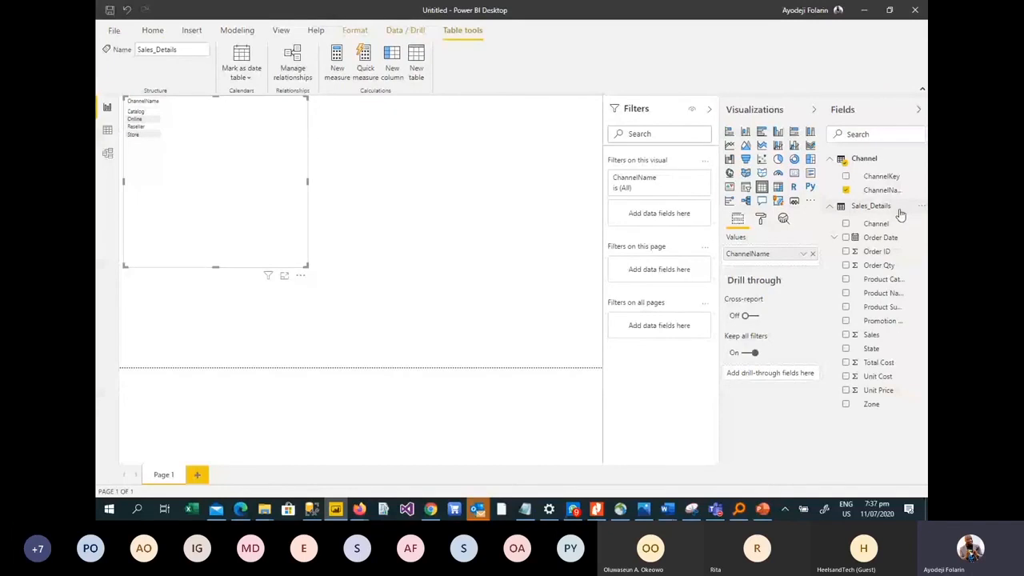
pyautogui.click(848, 334)
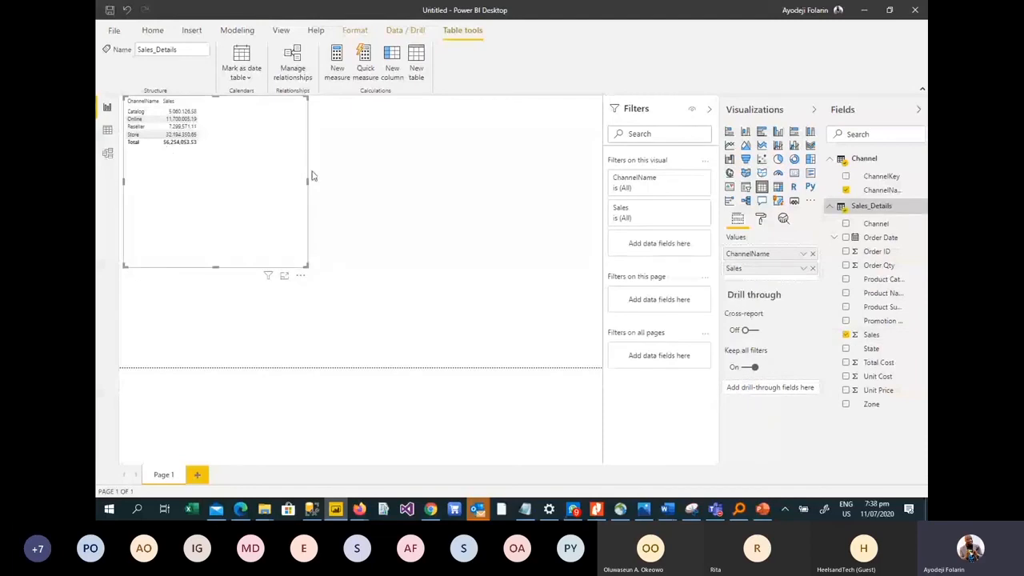
# Step: Set the table visual's grid text size to 20 pt and return to its field settings
pyautogui.click(760, 220)
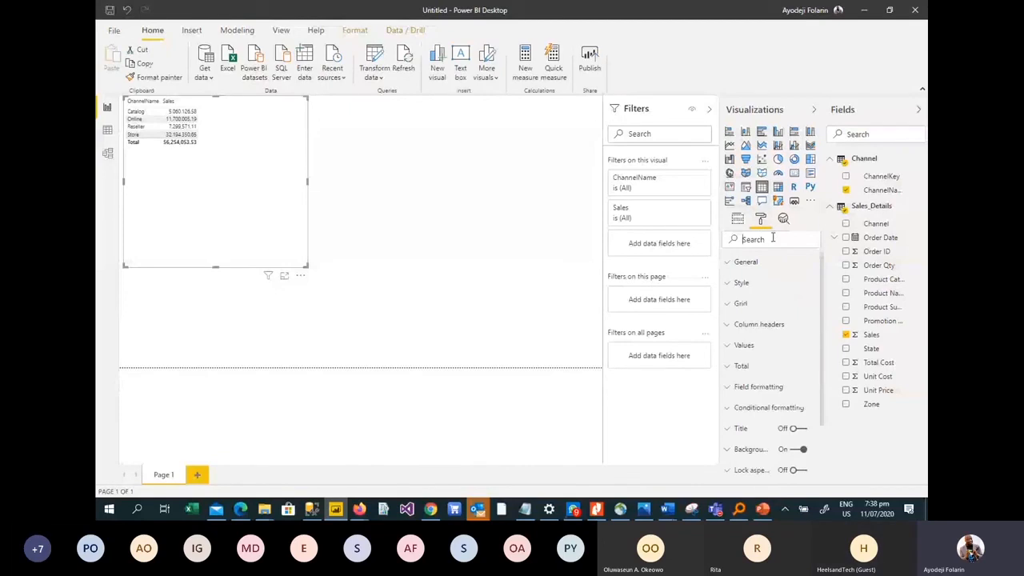
pyautogui.write('s')
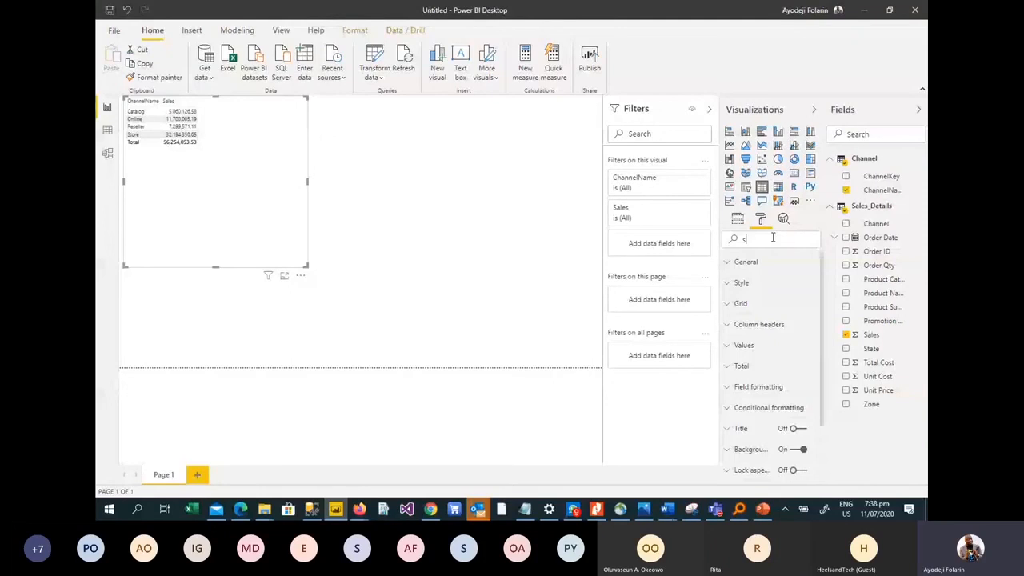
pyautogui.write('ize')
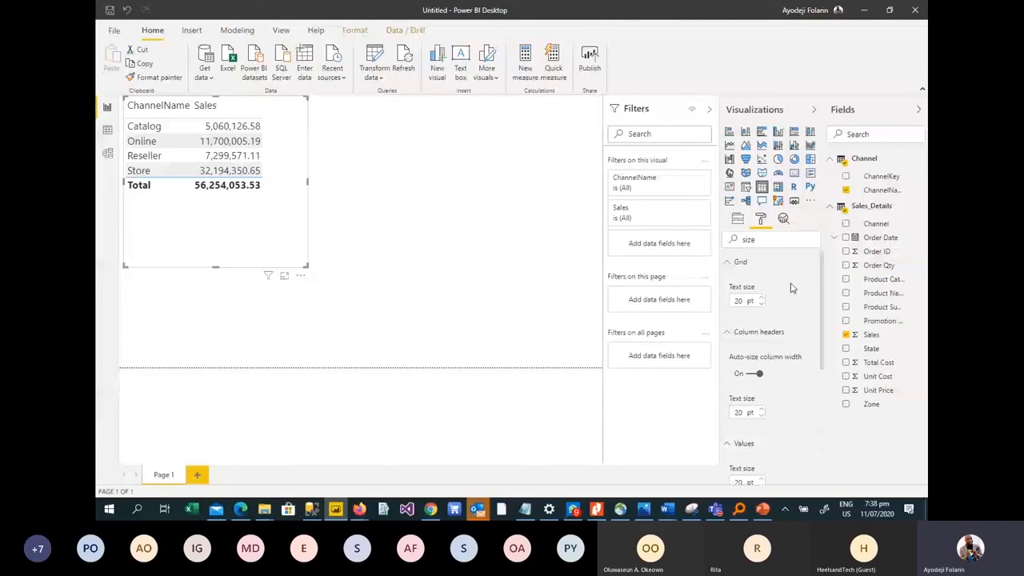
pyautogui.click(738, 219)
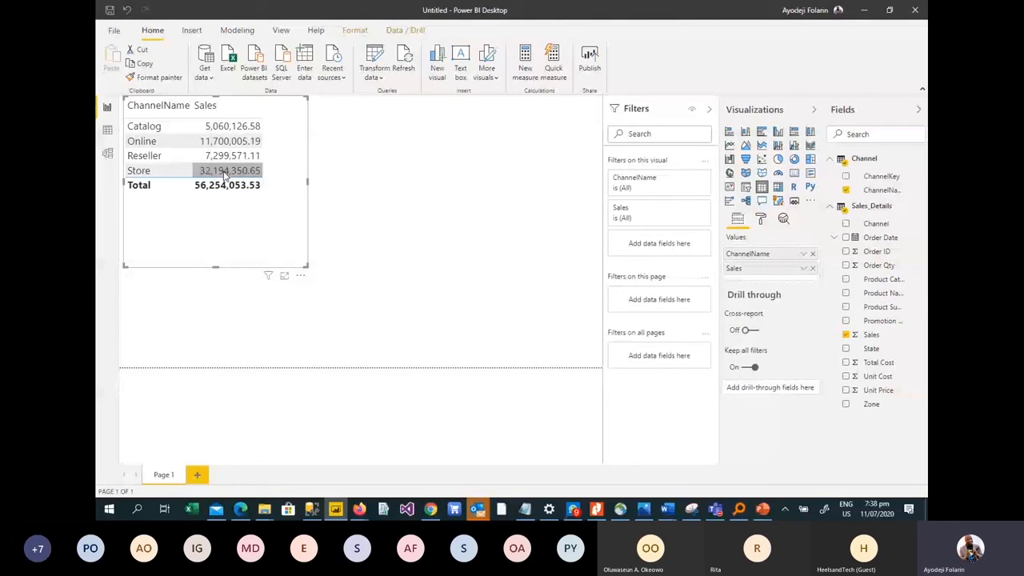
# Step: Try the sales by channel visual as pie and donut charts and convert it to a stacked column chart
pyautogui.click(779, 159)
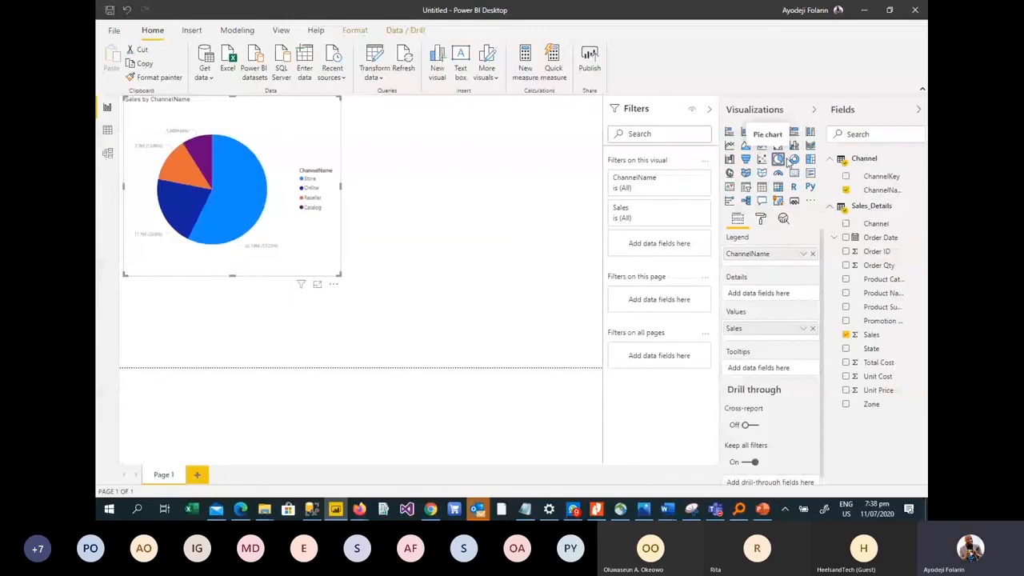
pyautogui.click(792, 159)
pyautogui.click(745, 133)
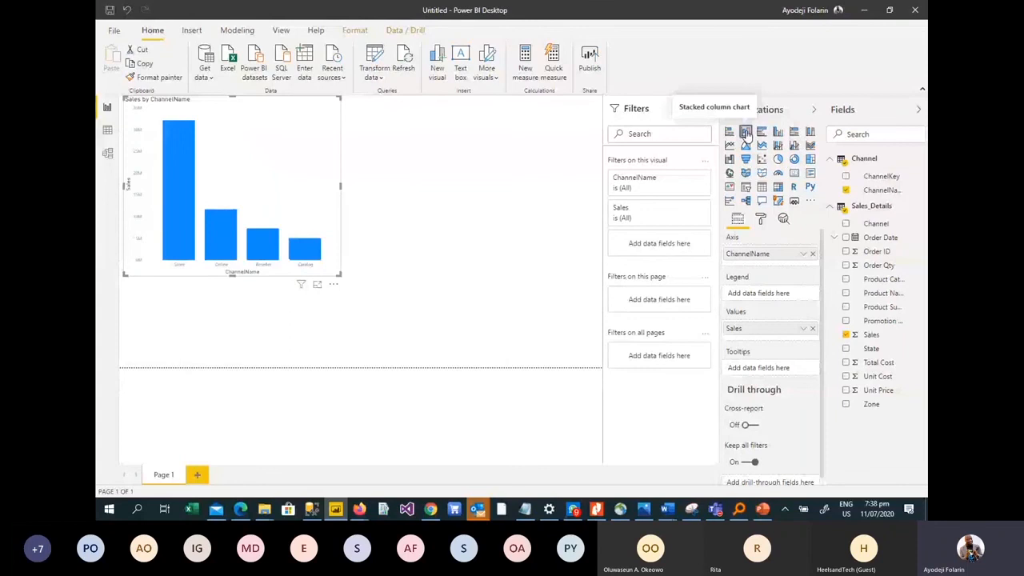
# Step: Shrink the stacked column chart in the page's upper-left corner and collapse the Filters pane to enlarge the canvas
pyautogui.moveTo(340, 274); pyautogui.dragTo(322, 239)
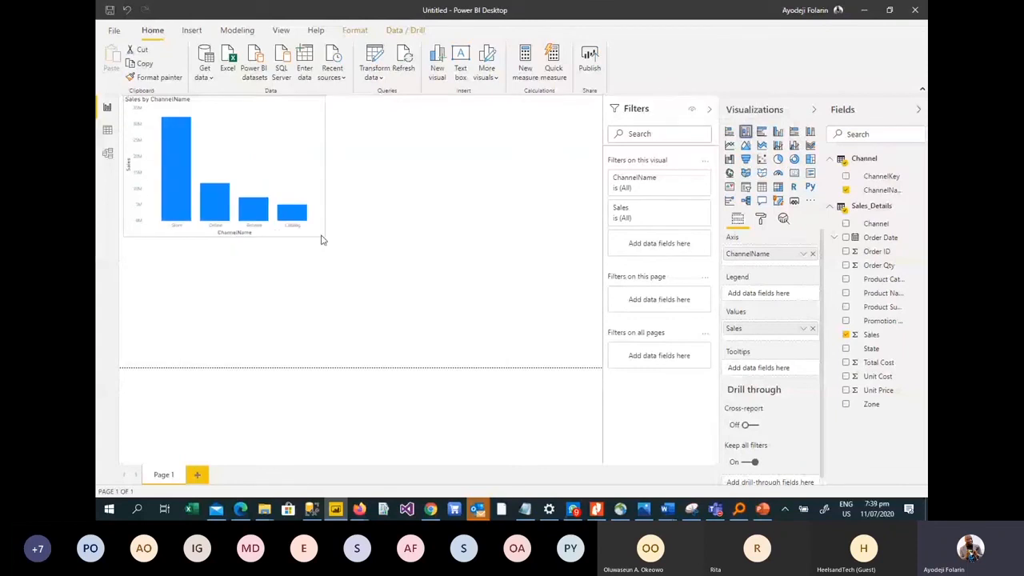
pyautogui.click(709, 109)
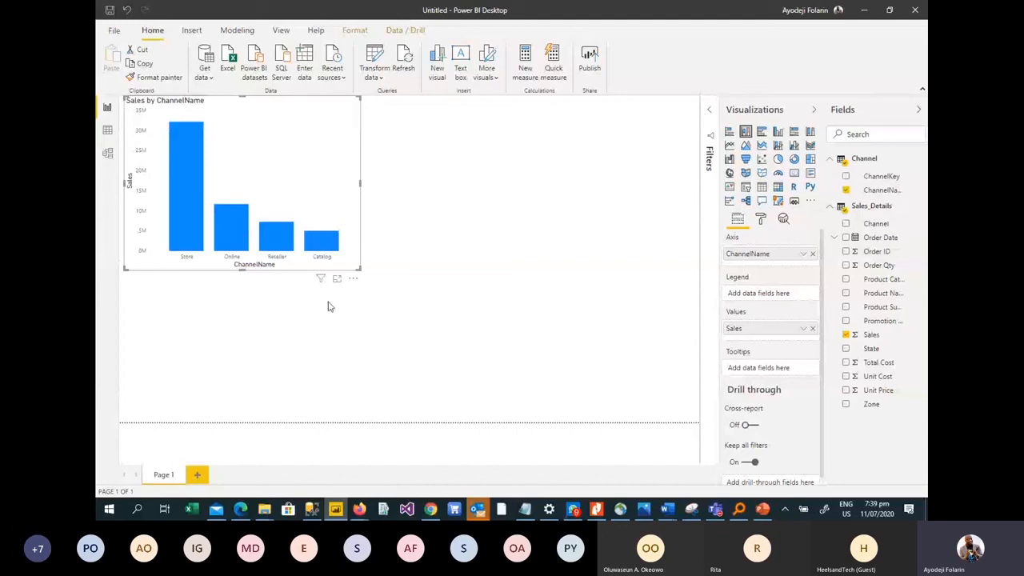
pyautogui.moveTo(360, 276); pyautogui.dragTo(352, 267)
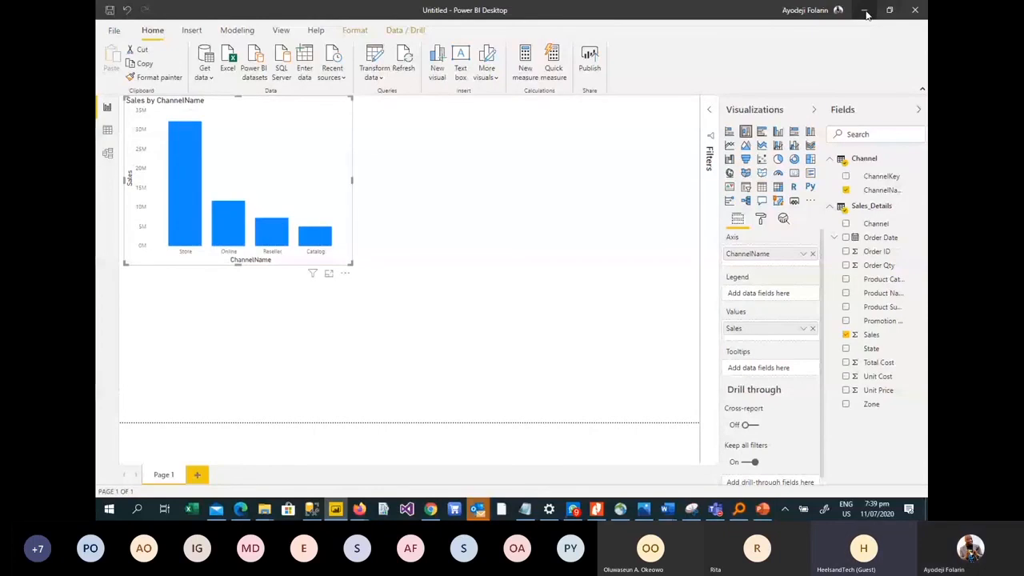
# Step: Switch to Microsoft Teams to check the meeting chat, return to the Power BI report and leave the chart deselected
pyautogui.click(865, 11)
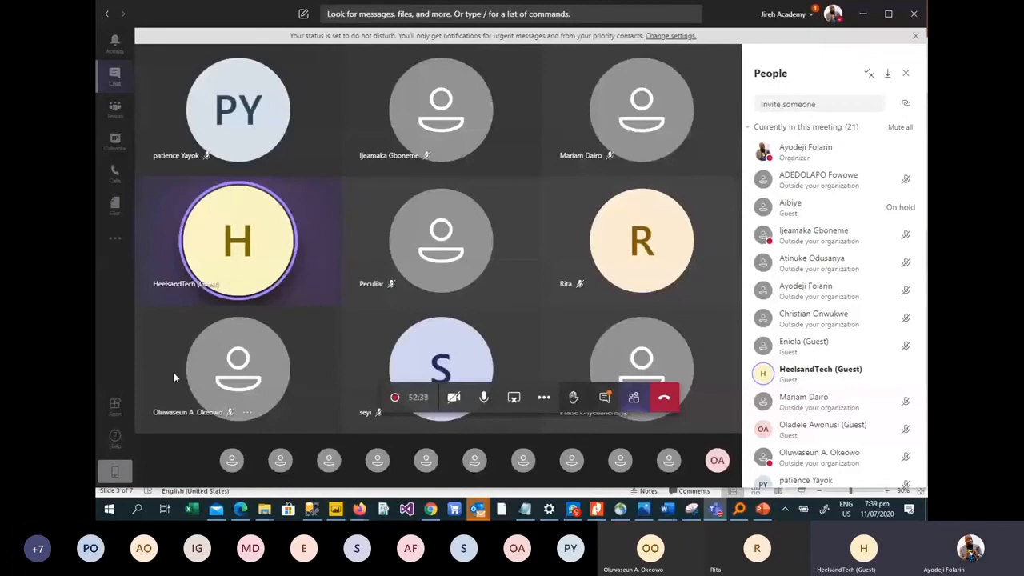
pyautogui.click(606, 398)
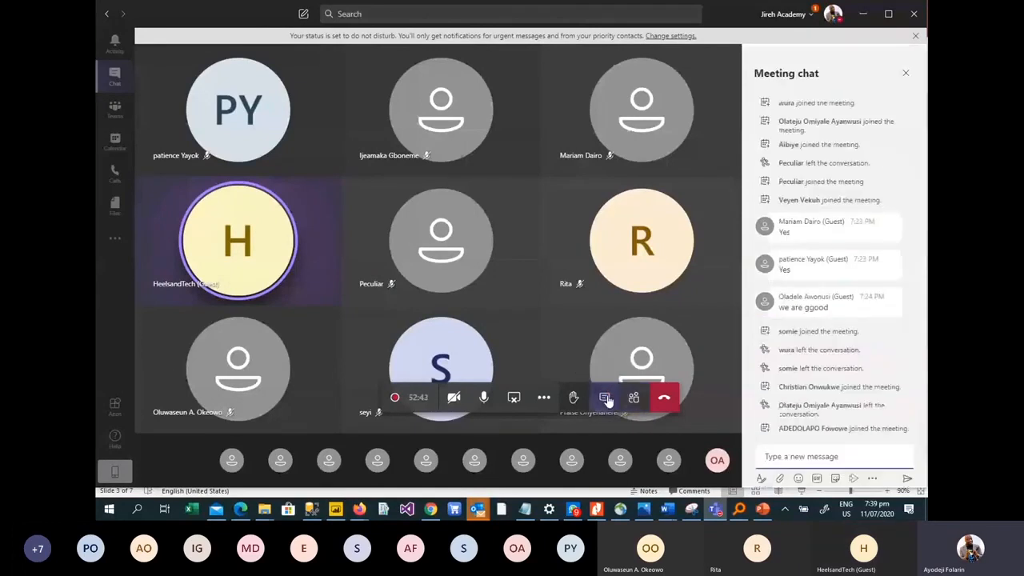
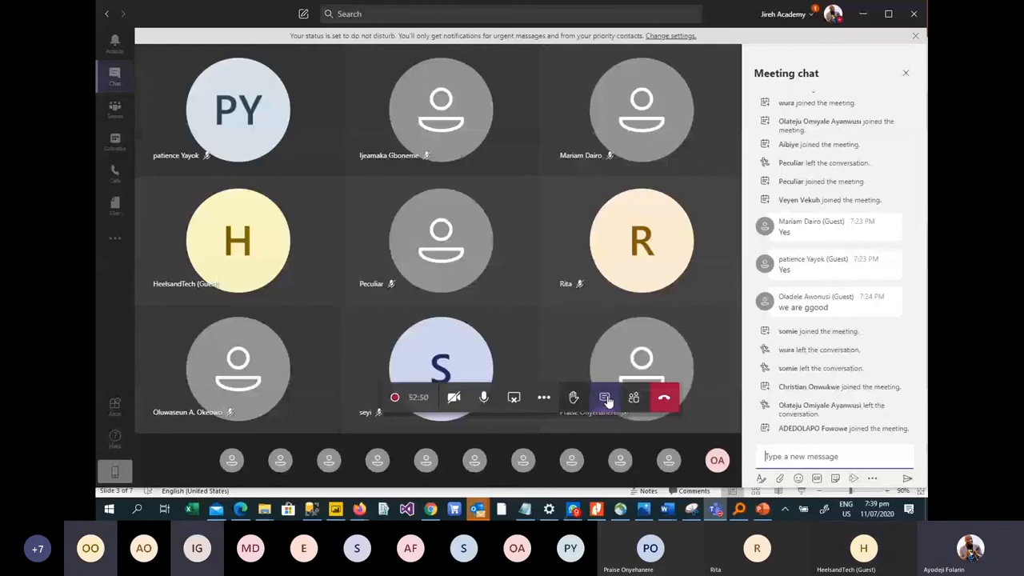
pyautogui.click(336, 508)
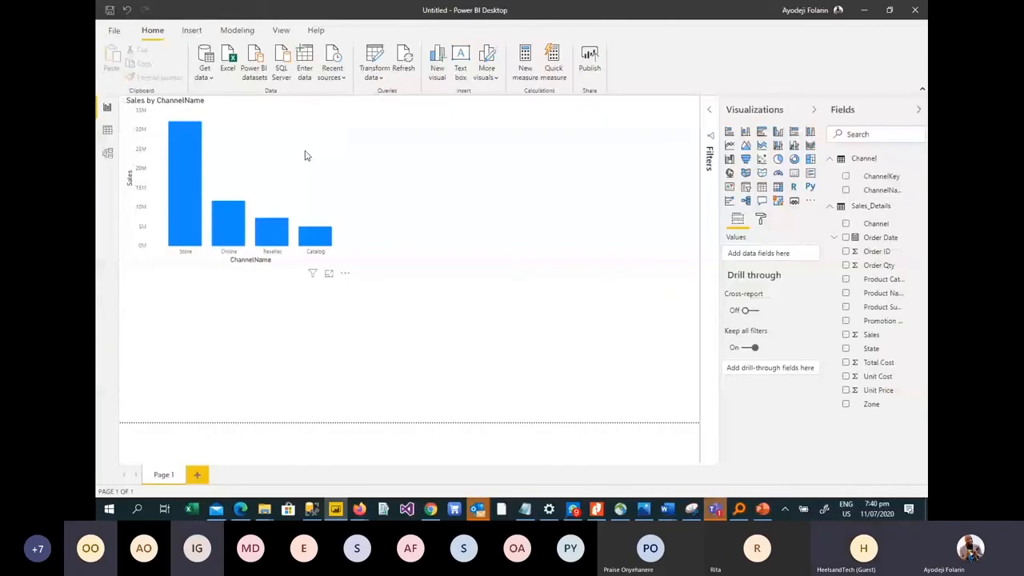
pyautogui.click(304, 156)
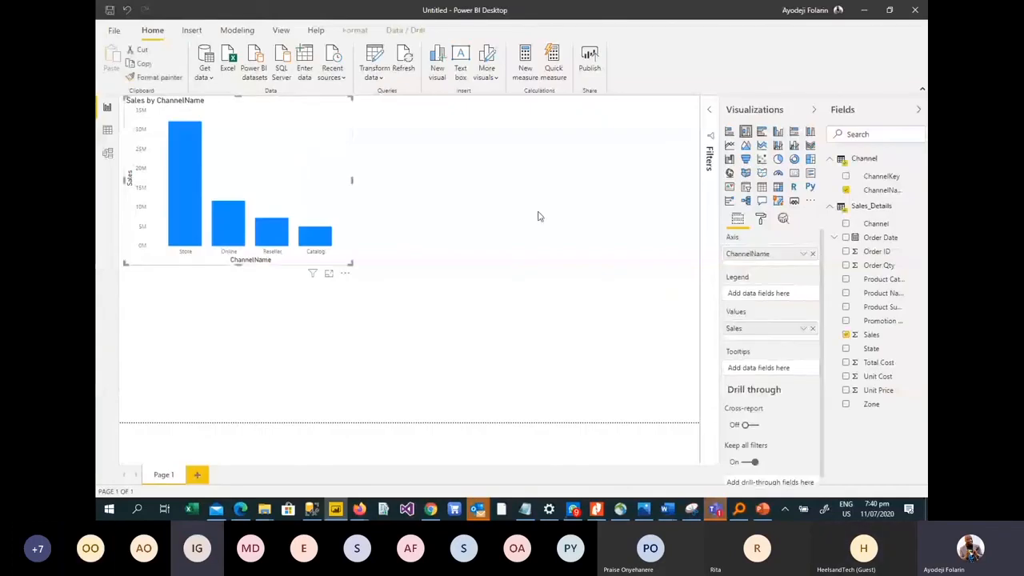
pyautogui.click(538, 216)
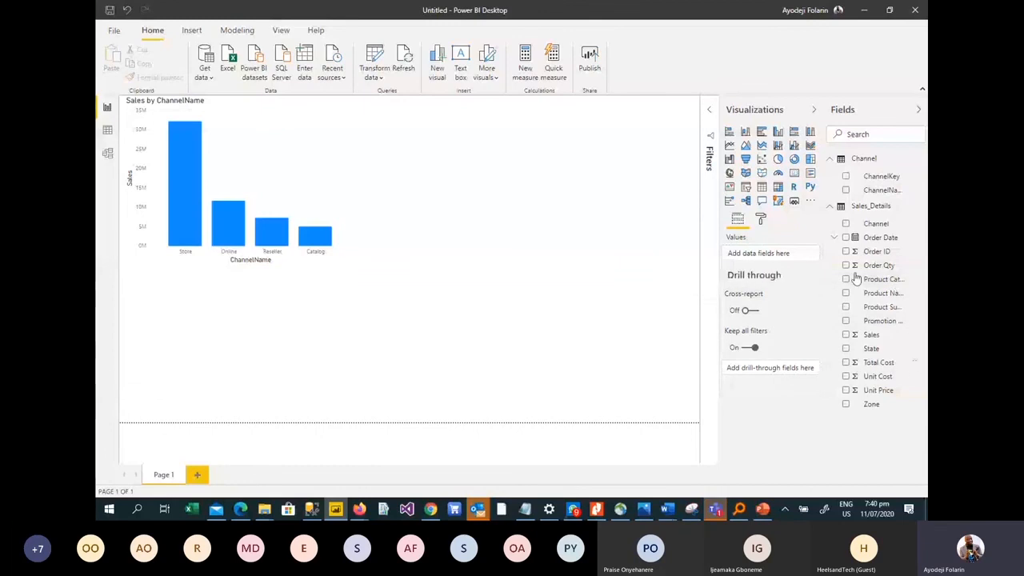
# Step: Add a new calculated column named profit to the Sales_Details table in the Data view
pyautogui.click(107, 131)
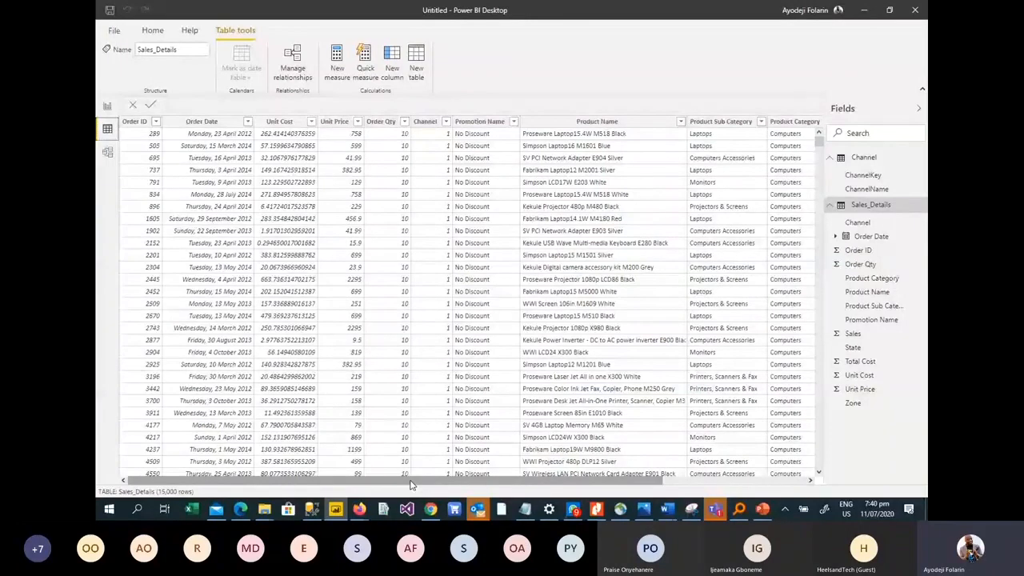
pyautogui.moveTo(410, 481); pyautogui.dragTo(556, 481)
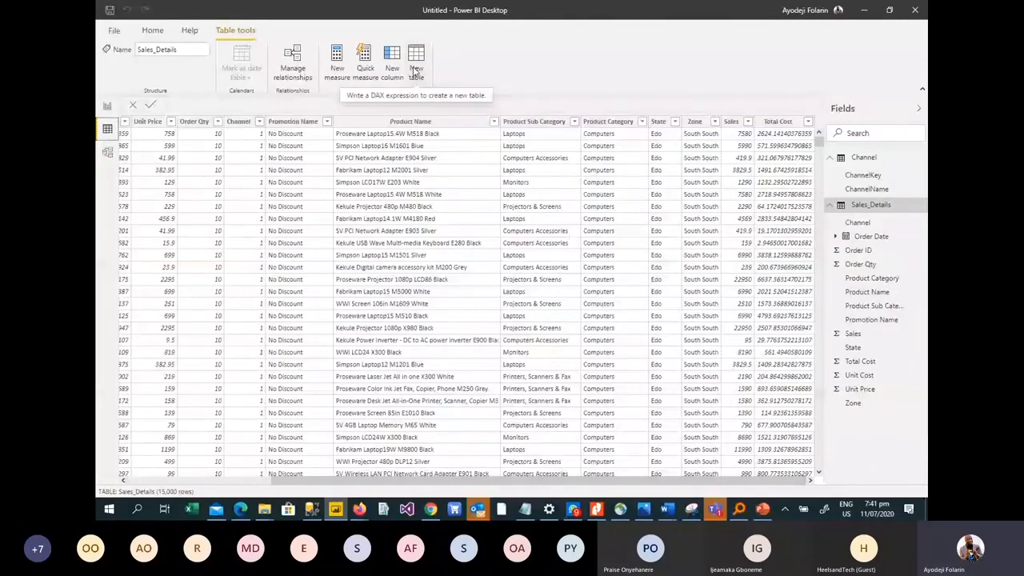
pyautogui.click(392, 54)
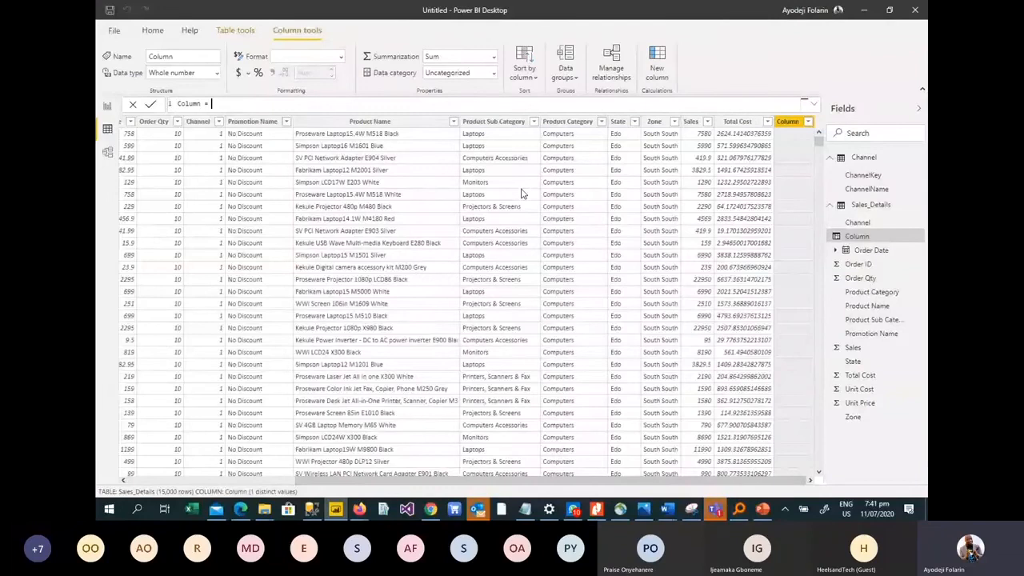
pyautogui.moveTo(201, 104); pyautogui.dragTo(187, 112)
pyautogui.doubleClick(188, 106)
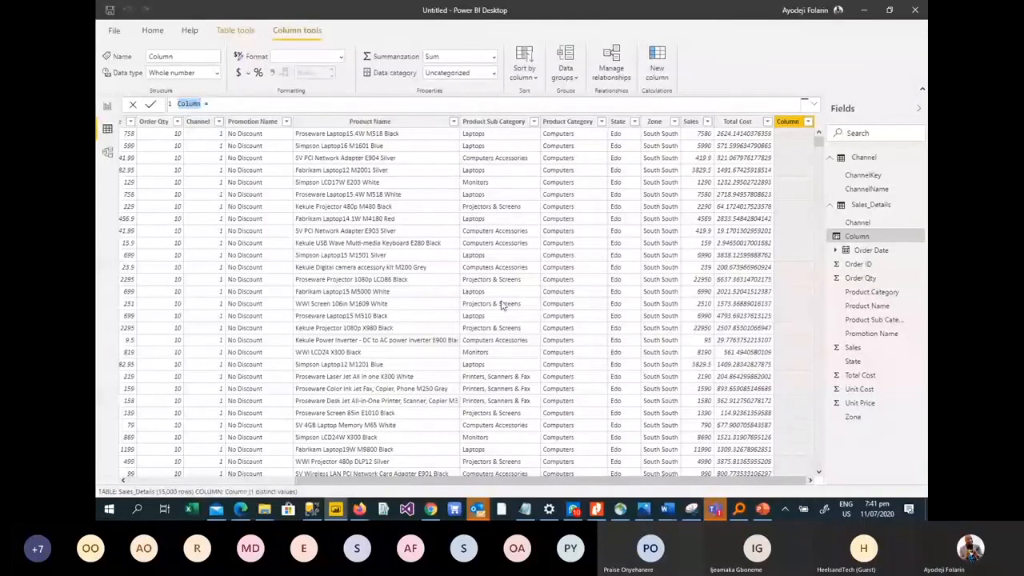
pyautogui.write('profit')
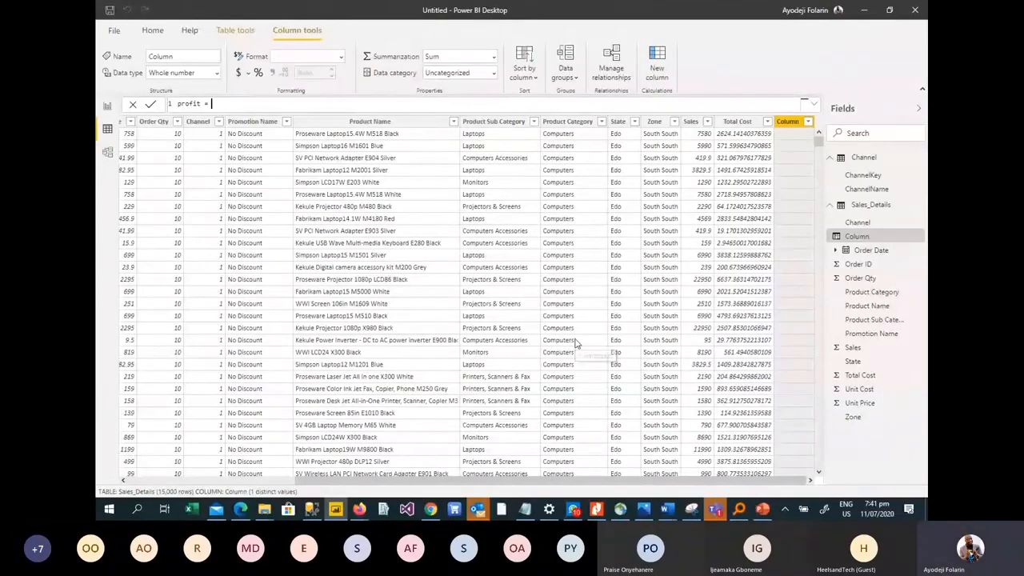
# Step: Define the profit column's formula as ([Unit Price] - [Unit Cost])*[Order Qty] and commit it
pyautogui.write('(')
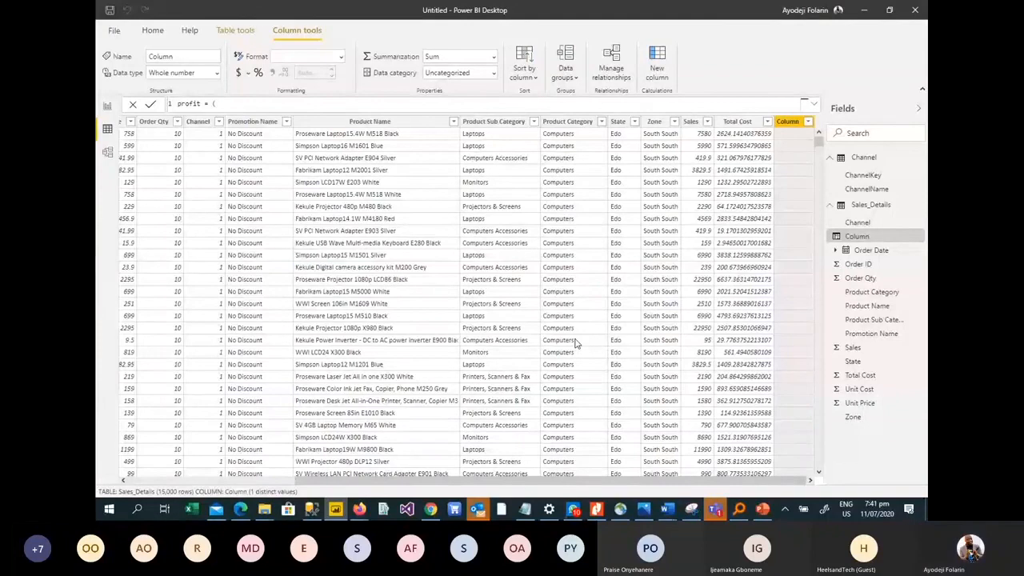
pyautogui.write('[u')
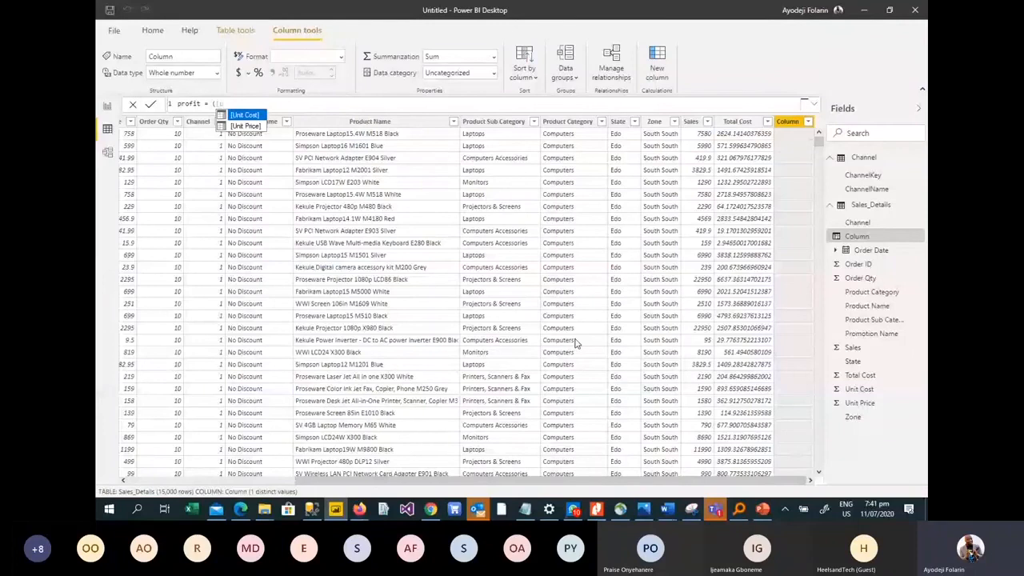
pyautogui.press('BackSpace')
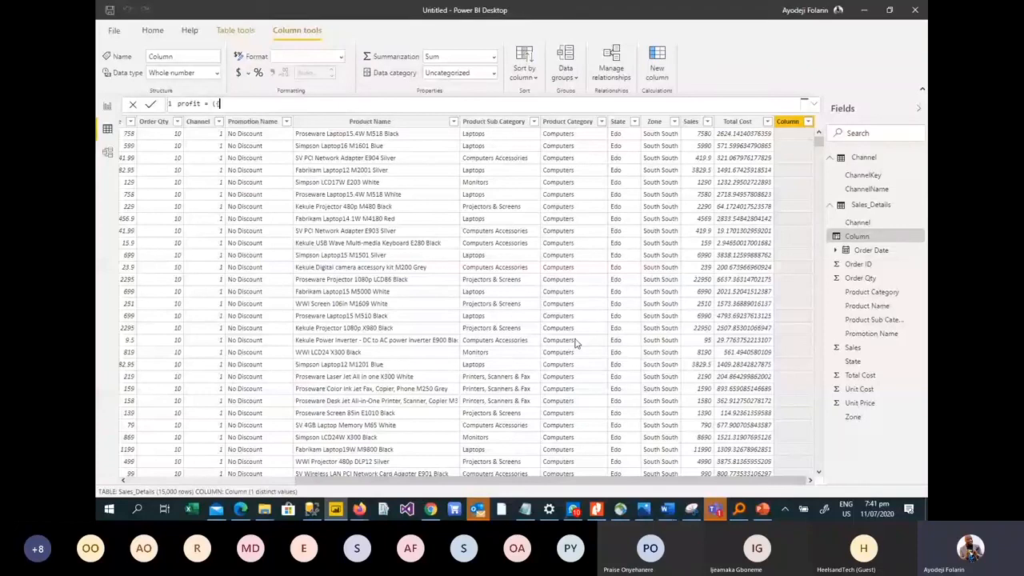
pyautogui.write('u')
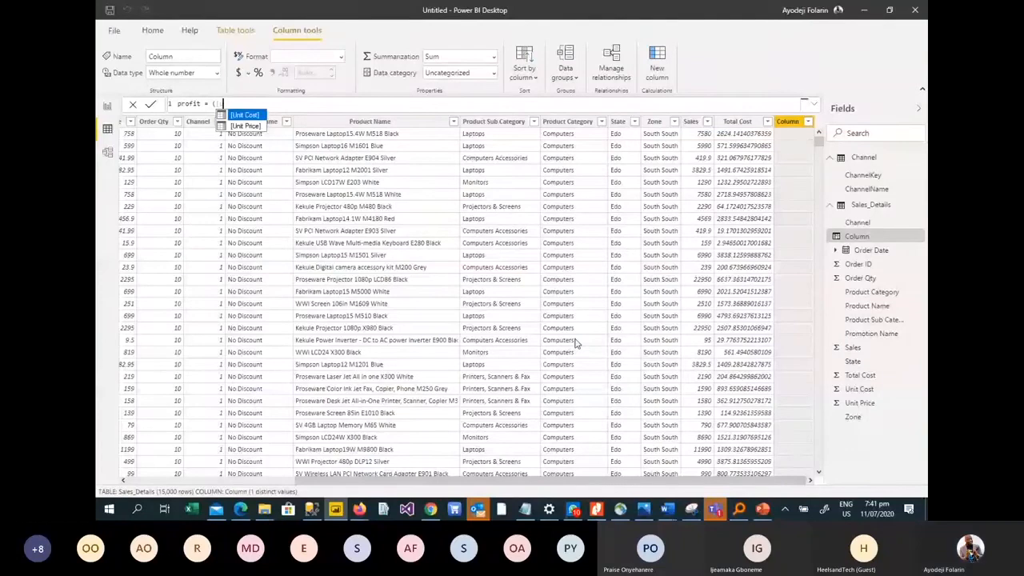
pyautogui.click(246, 126)
pyautogui.write('- ')
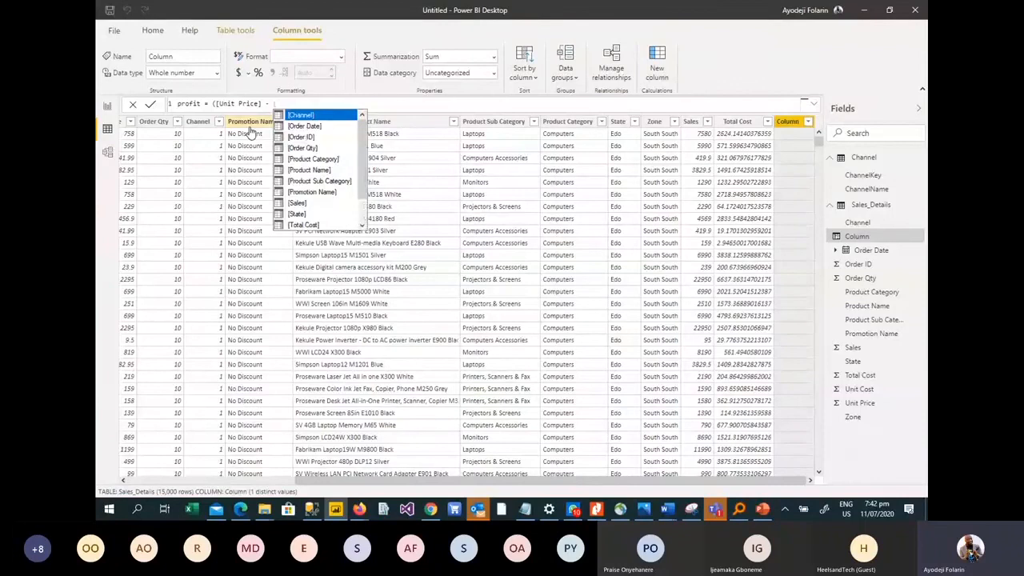
pyautogui.write('[Unit Cost]')
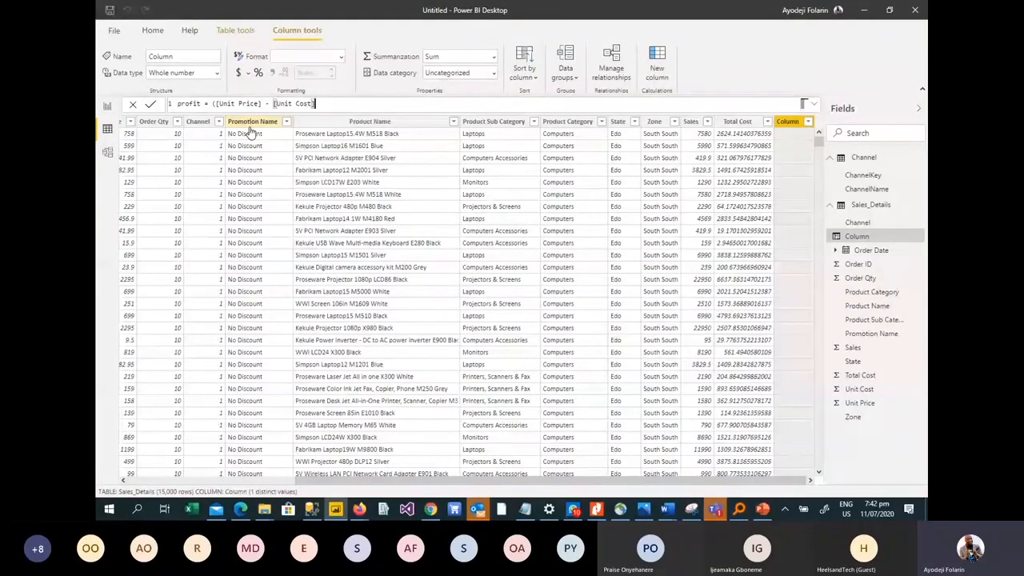
pyautogui.write(')*[')
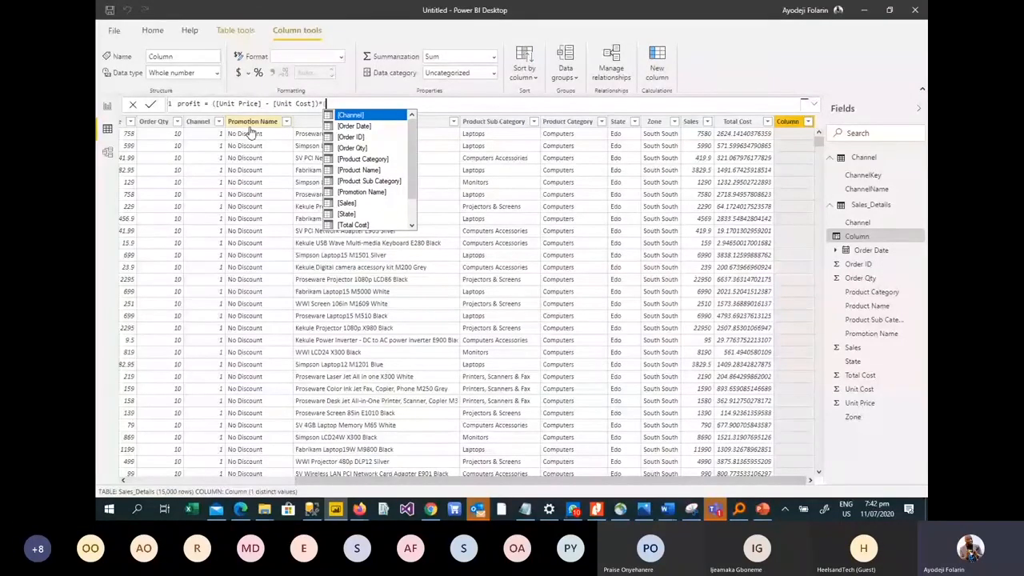
pyautogui.press('Down')
pyautogui.press('Down')
pyautogui.press('Down')
pyautogui.press('Tab')
pyautogui.press('Return')
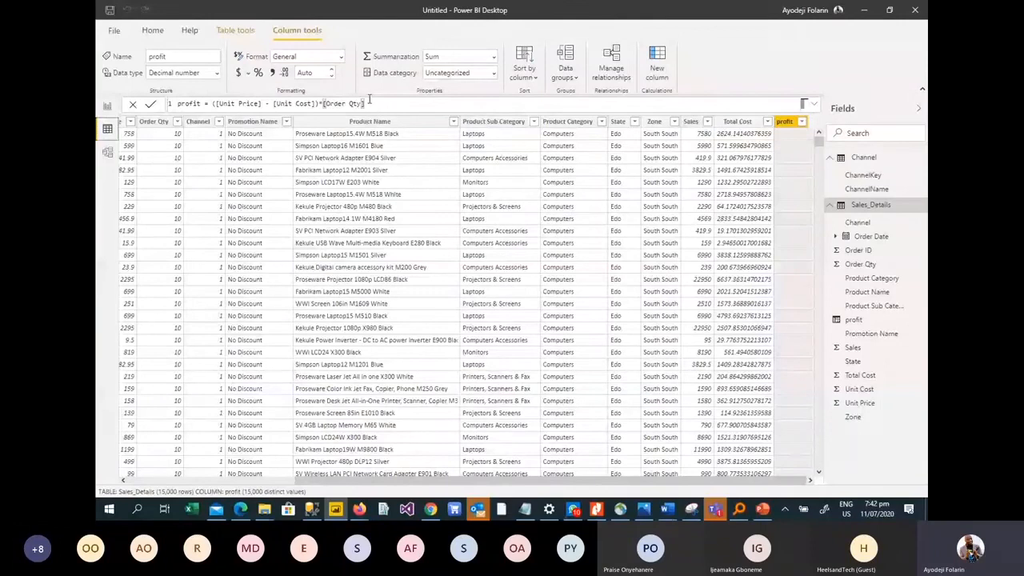
# Step: Format the profit column as currency with the ₦ Edo (Nigeria) symbol
pyautogui.click(246, 73)
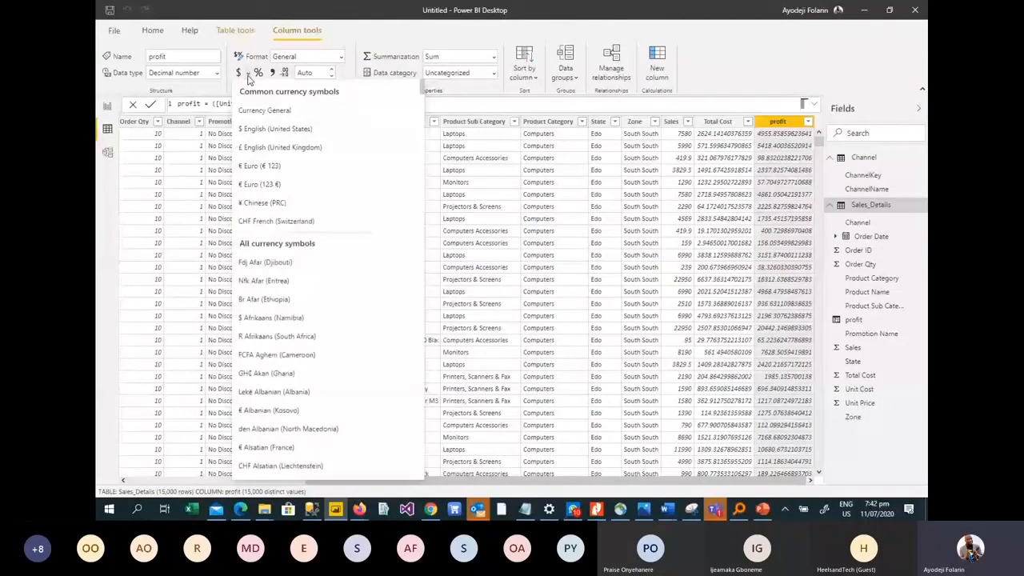
pyautogui.click(248, 77)
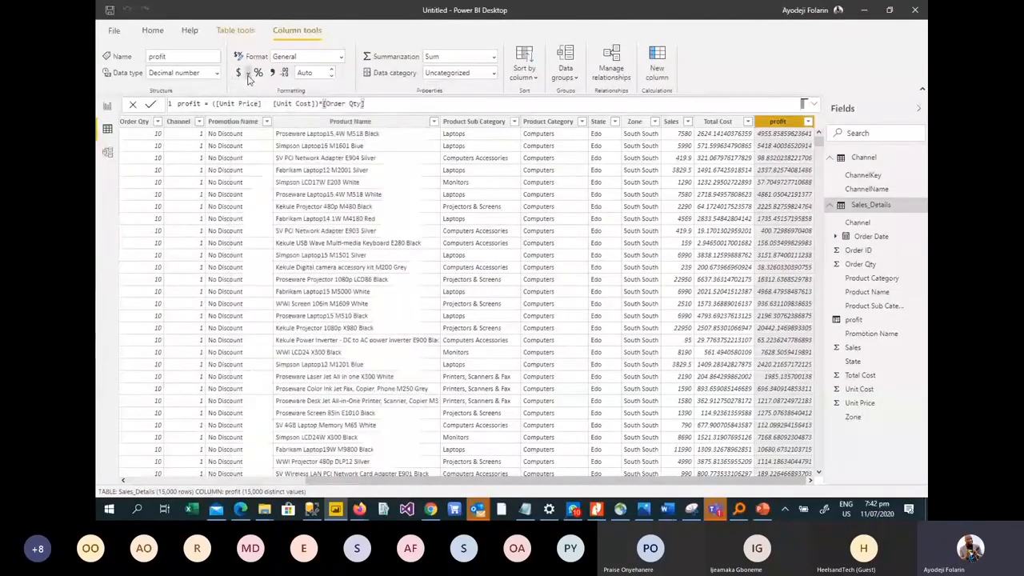
pyautogui.click(248, 77)
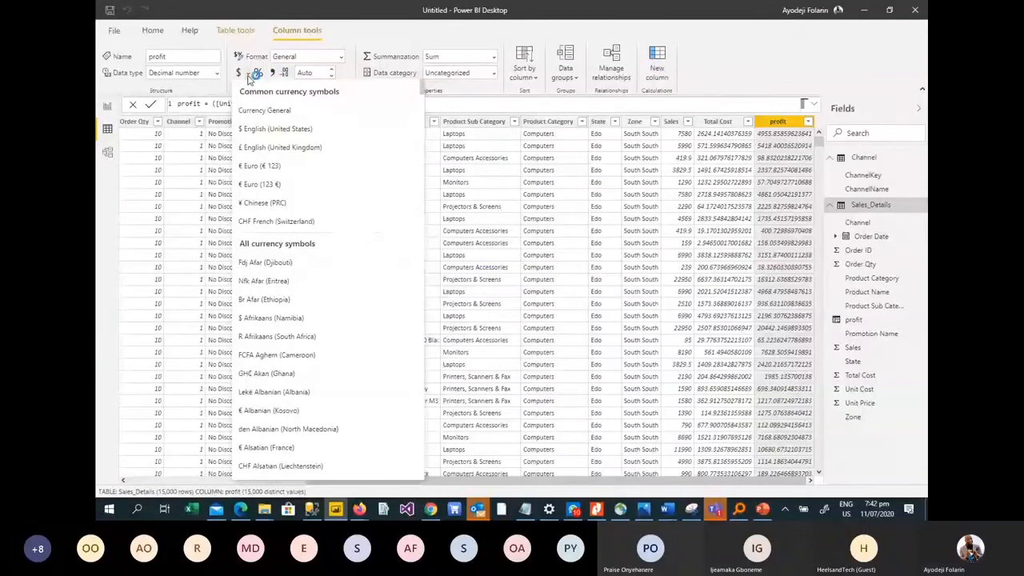
pyautogui.scroll(-15, 314, 312)
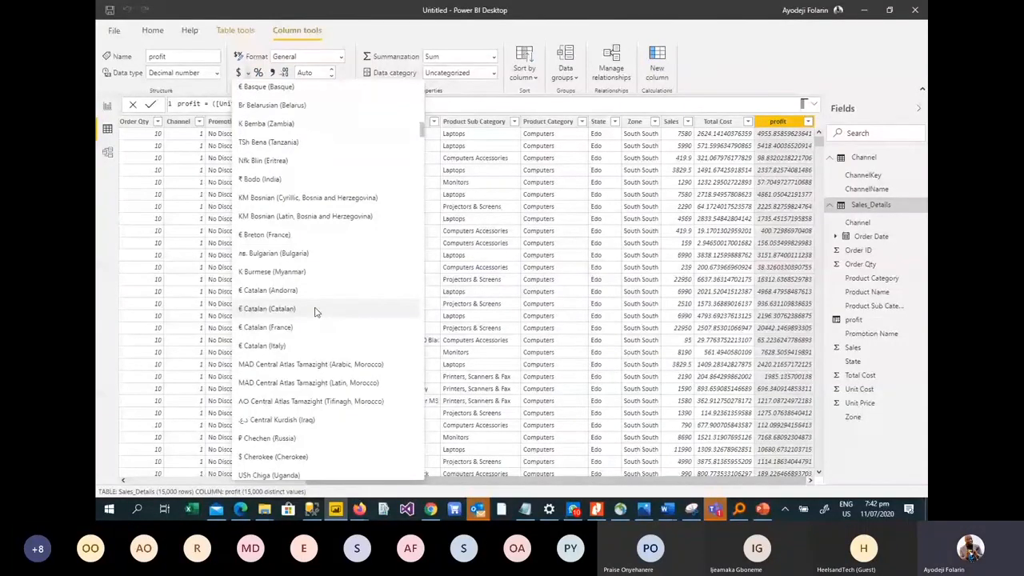
pyautogui.scroll(-5, 315, 312)
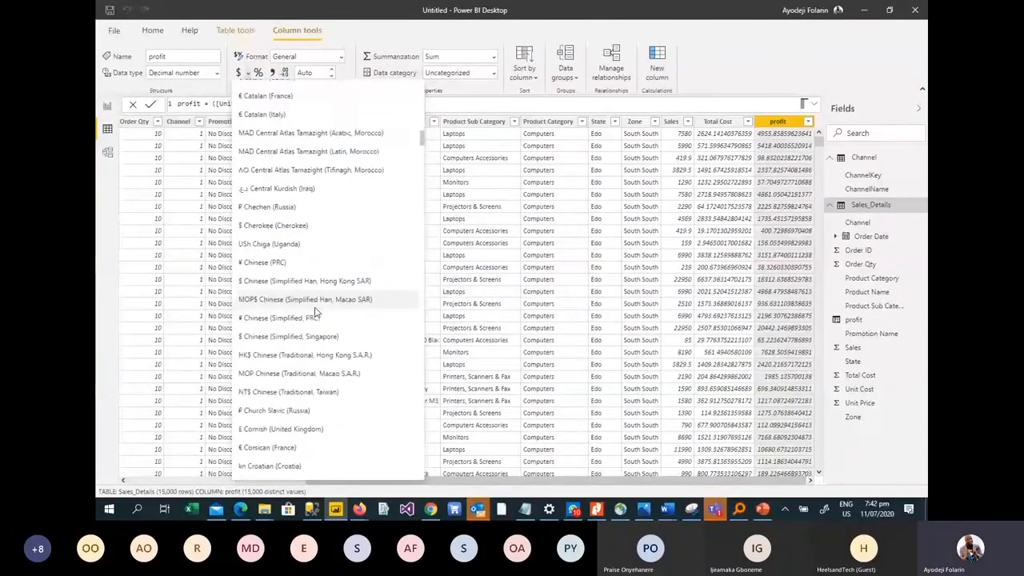
pyautogui.scroll(-4, 314, 311)
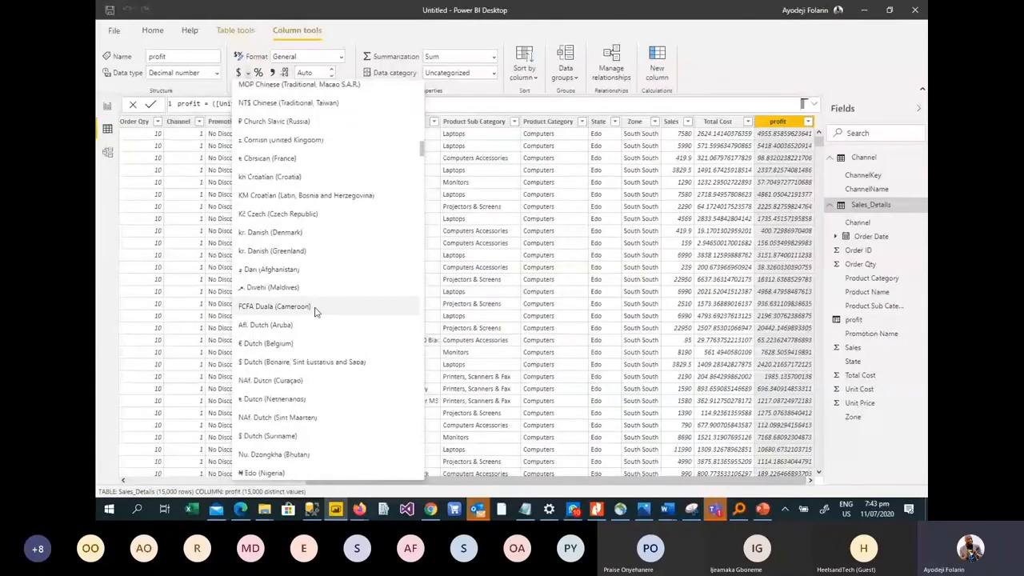
pyautogui.click(315, 307)
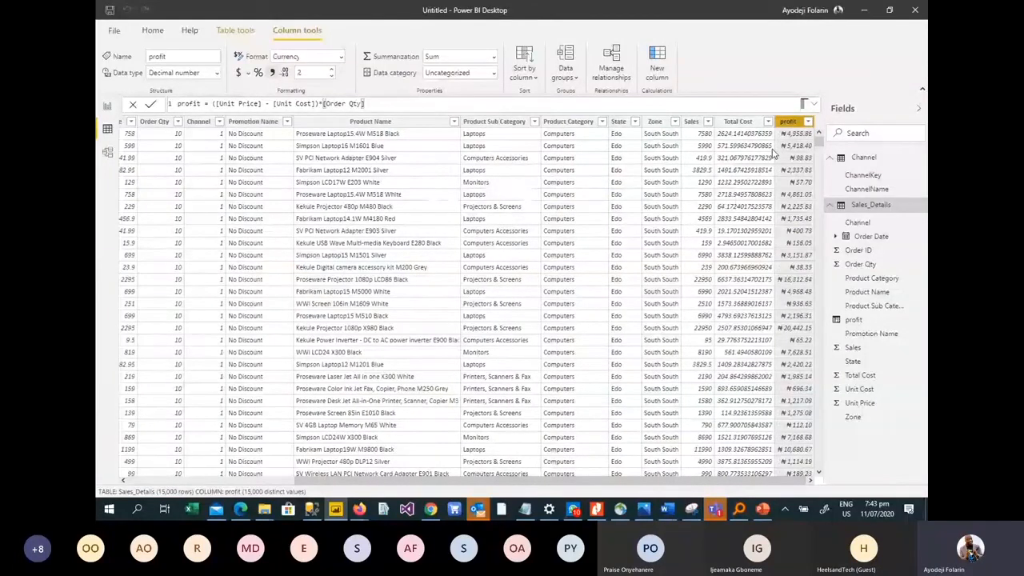
# Step: Format the Sales column of Sales_Details as ₦ Edo (Nigeria) currency
pyautogui.click(688, 123)
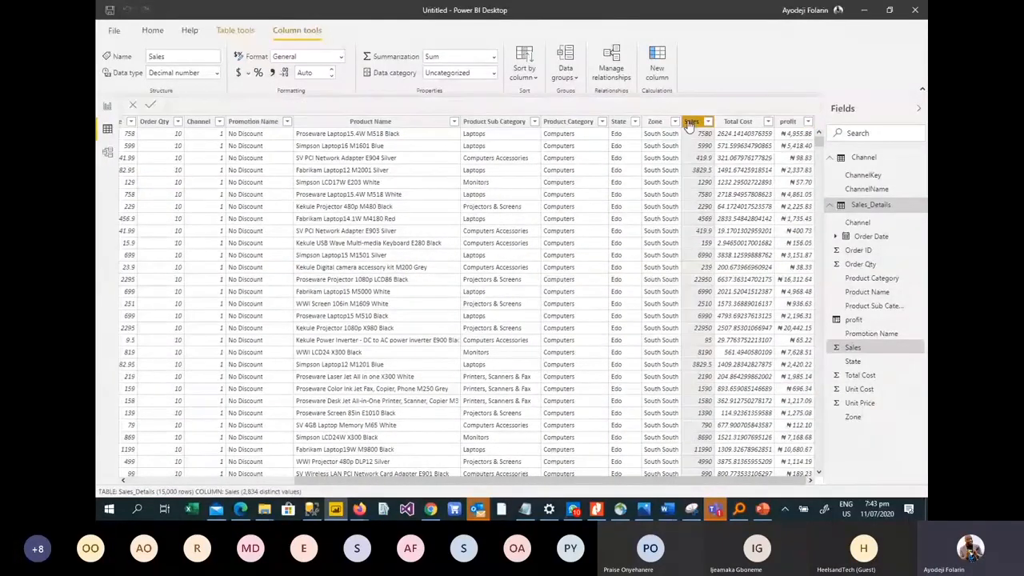
pyautogui.click(248, 74)
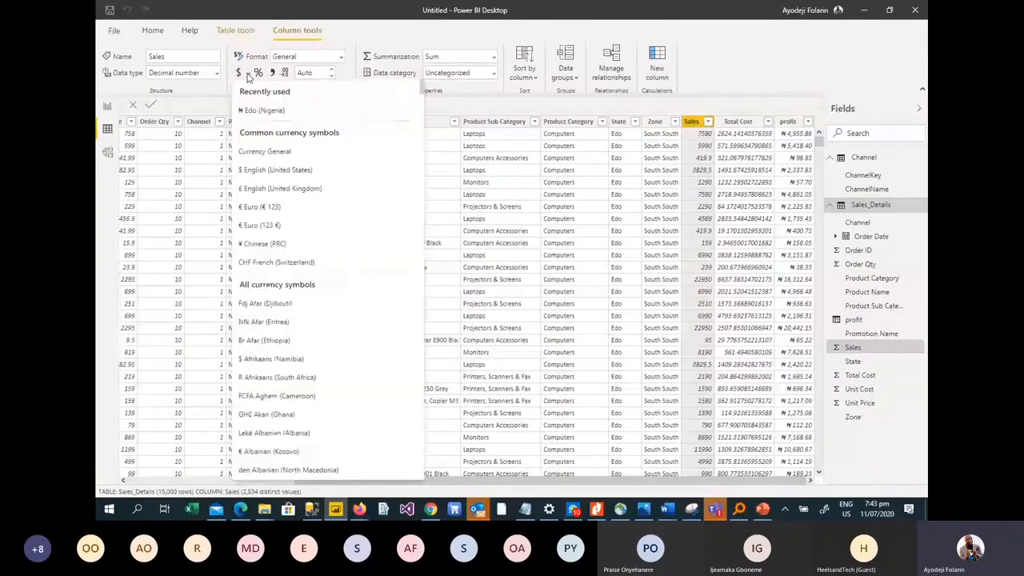
pyautogui.click(262, 111)
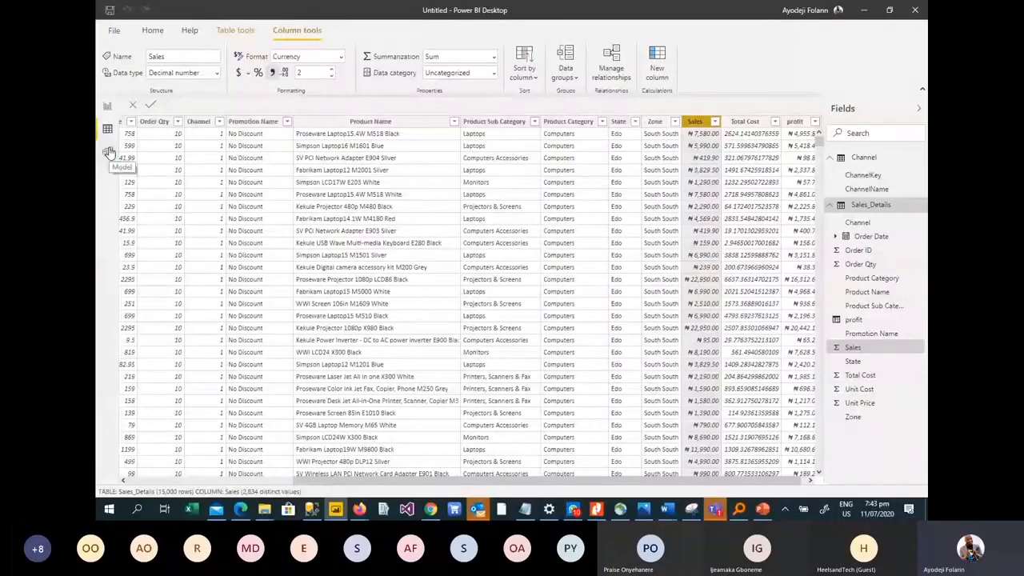
# Step: Add a table visual with Product Category, Sales and profit to Page 1 in the Report view, placing Sales before profit
pyautogui.click(108, 109)
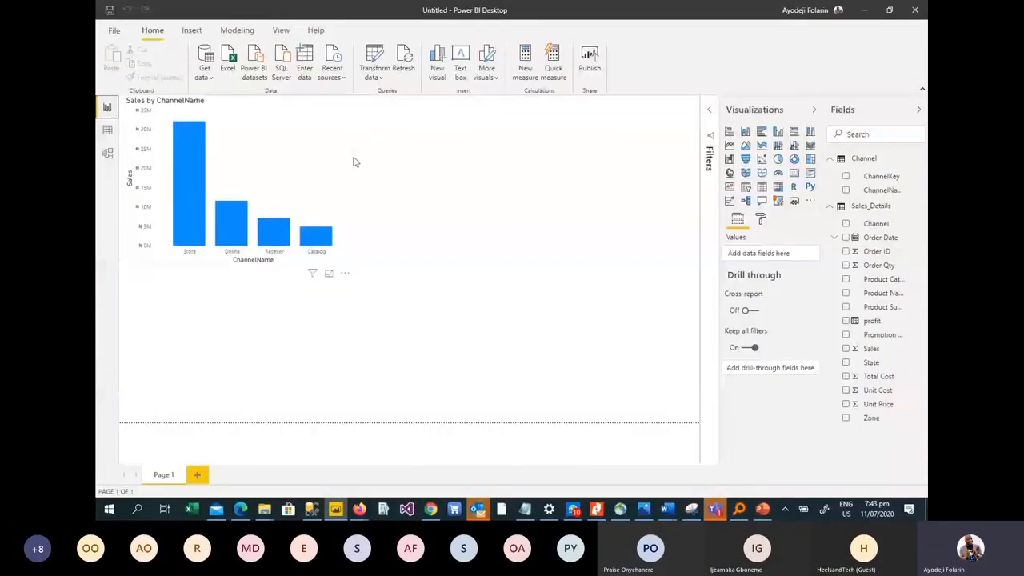
pyautogui.click(846, 280)
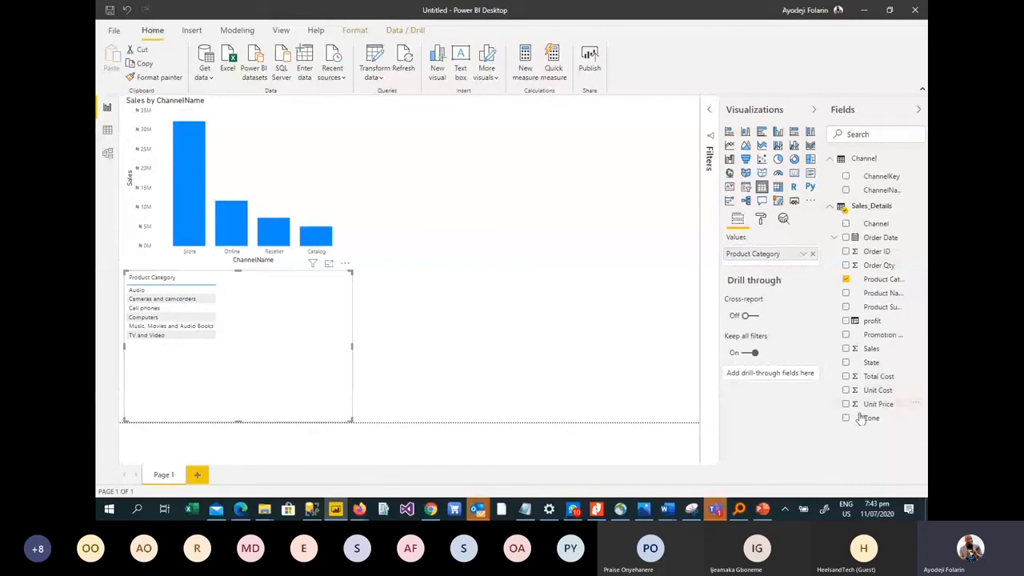
pyautogui.click(849, 326)
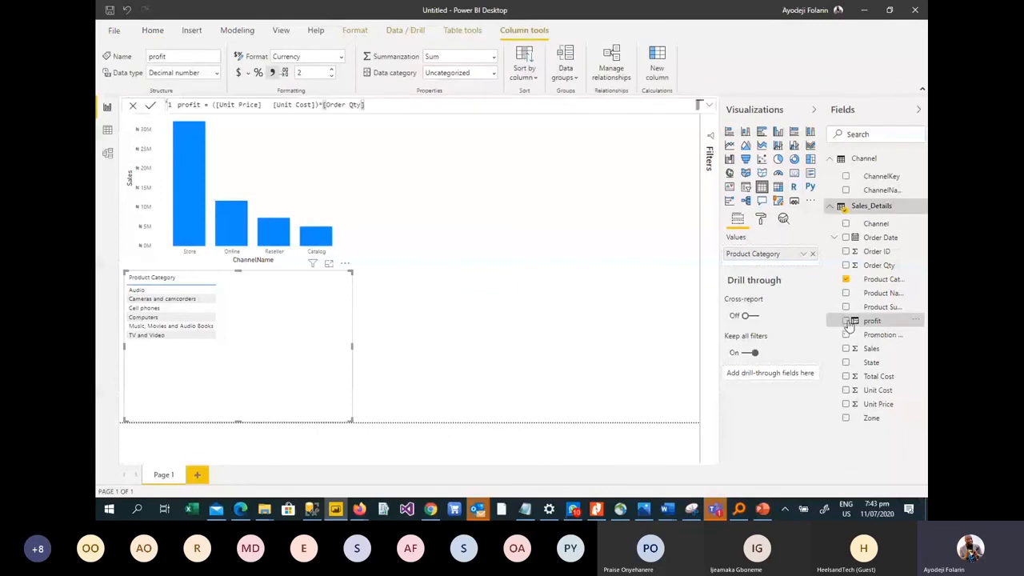
pyautogui.click(847, 321)
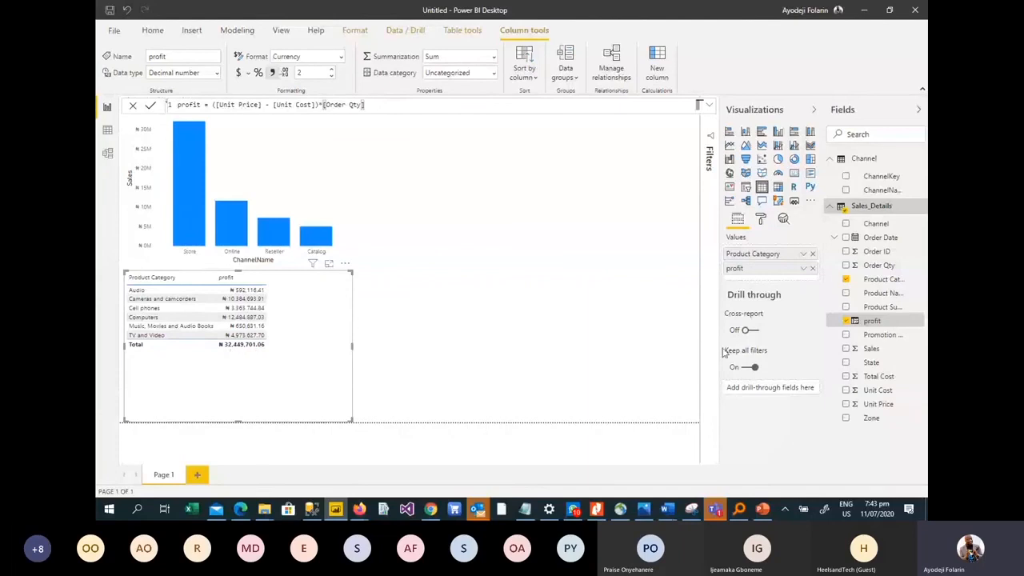
pyautogui.click(845, 350)
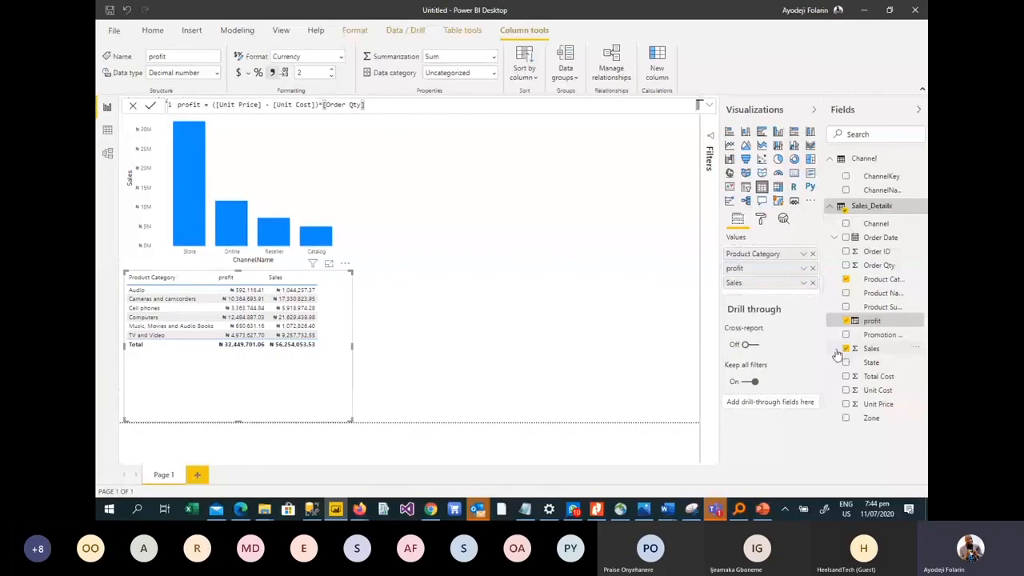
pyautogui.moveTo(734, 283); pyautogui.dragTo(734, 264)
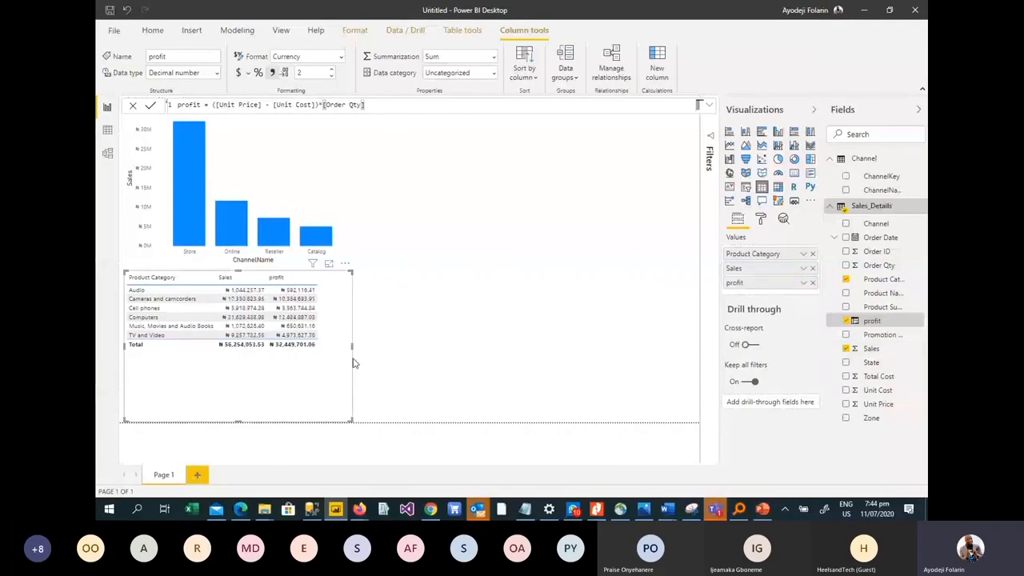
# Step: Set the grid text size of the product category table to 15 pt and widen the table to fit all its columns
pyautogui.click(762, 220)
pyautogui.click(765, 240)
pyautogui.write('saze')
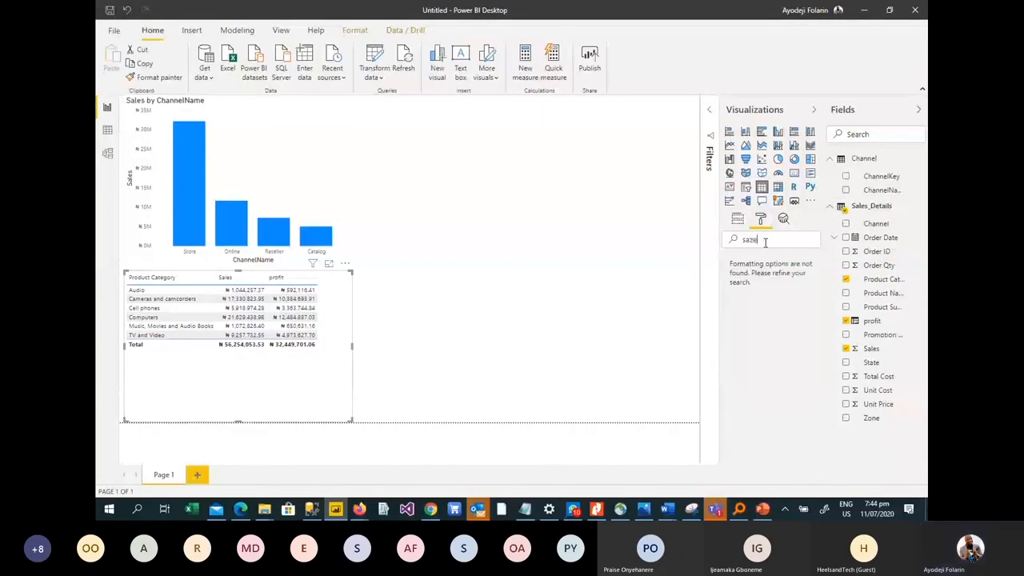
pyautogui.press('BackSpace')
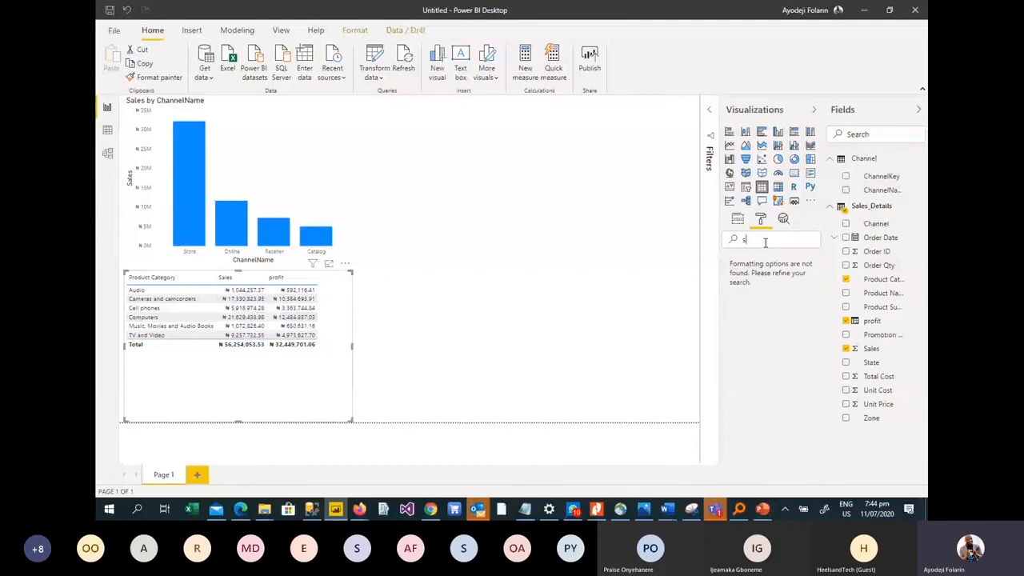
pyautogui.write('ize')
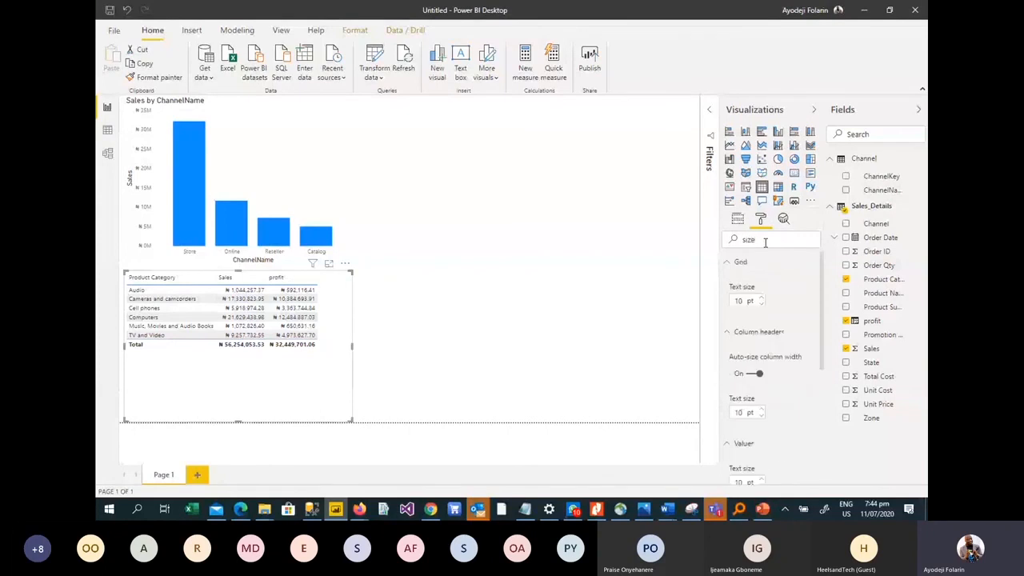
pyautogui.moveTo(740, 302); pyautogui.dragTo(729, 309)
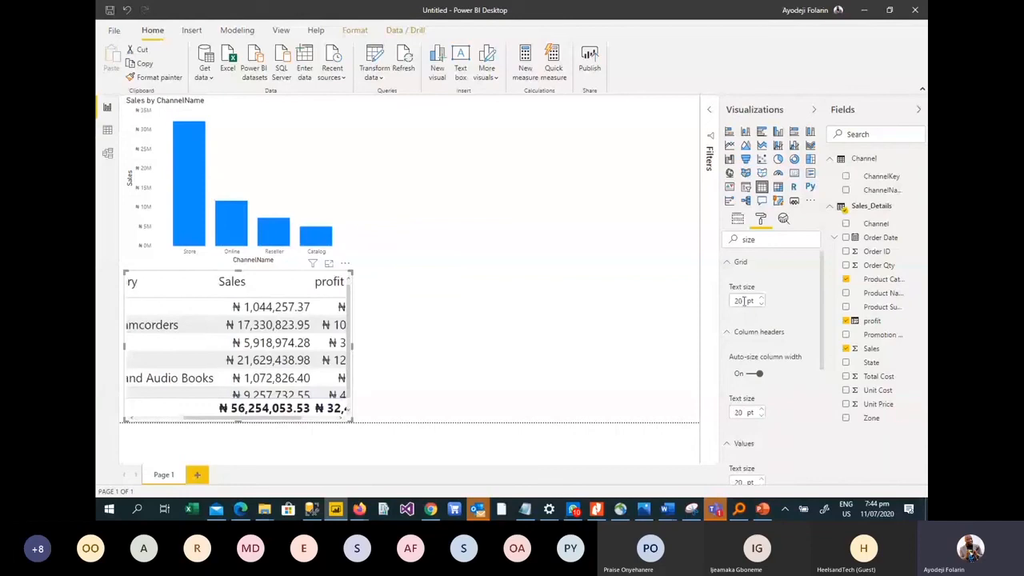
pyautogui.doubleClick(745, 300)
pyautogui.write('15')
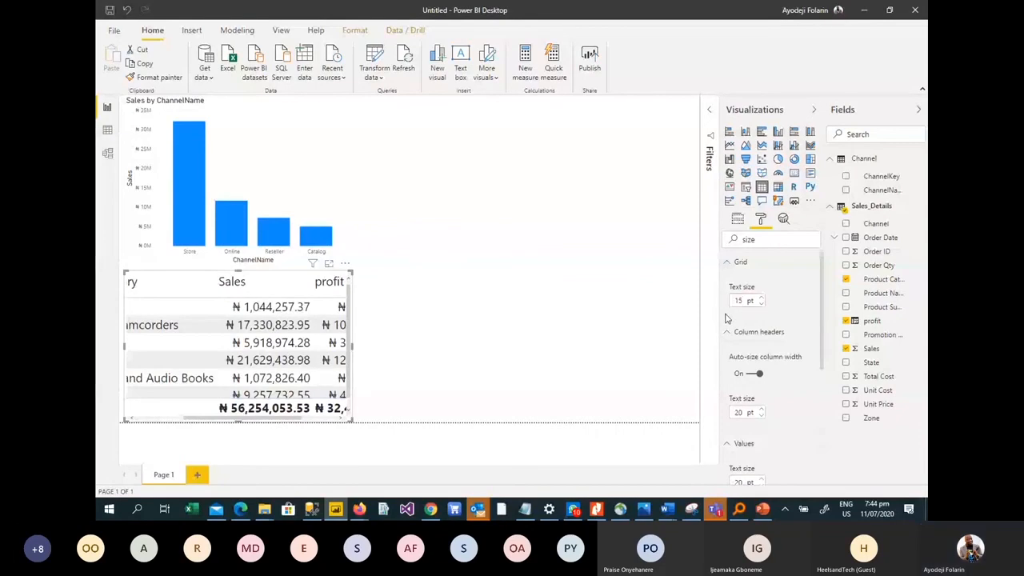
pyautogui.press('Return')
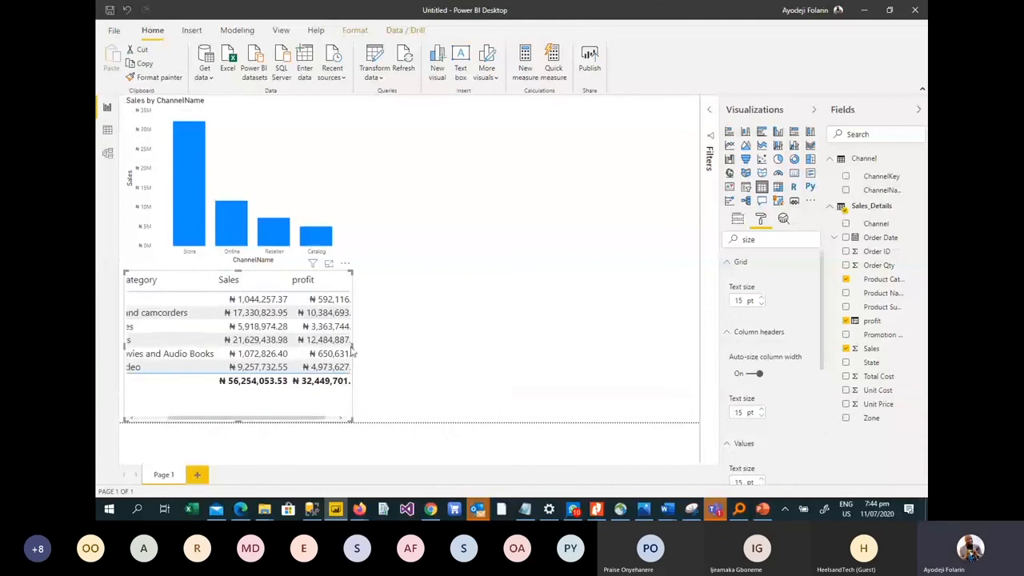
pyautogui.moveTo(352, 349); pyautogui.dragTo(450, 366)
pyautogui.click(483, 331)
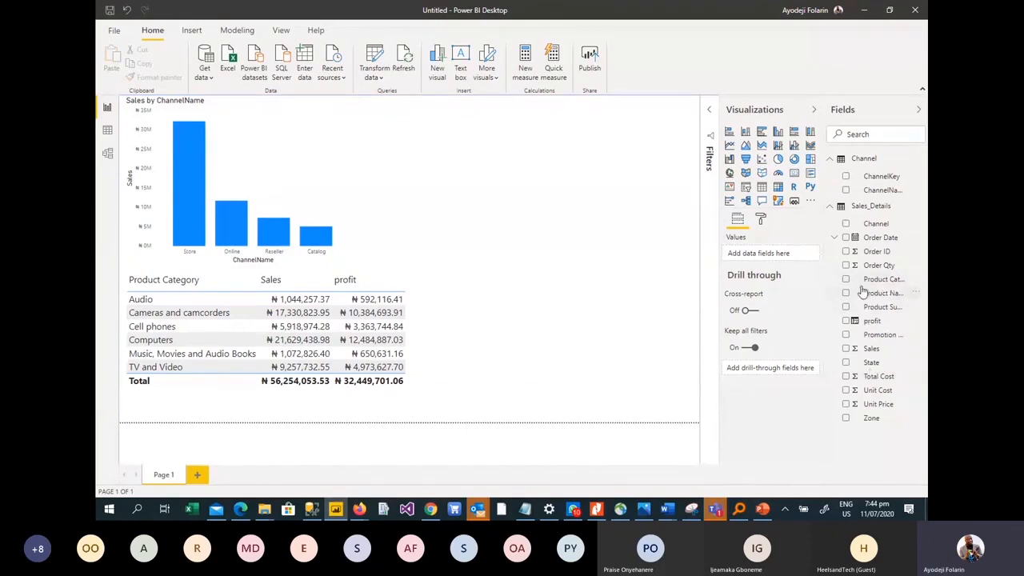
# Step: Add a clustered bar chart of profit by Promotion Name to Page 1
pyautogui.click(846, 335)
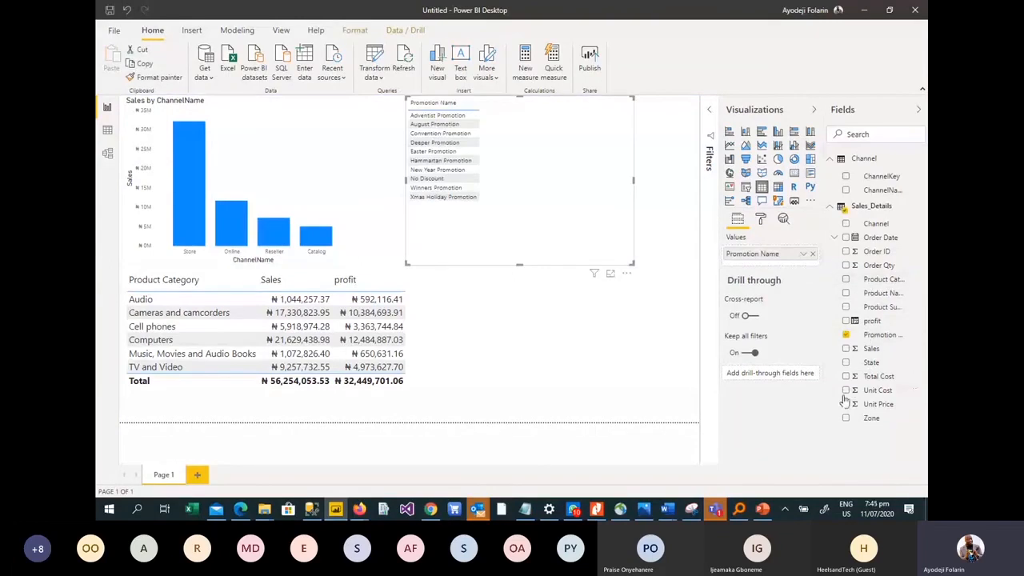
pyautogui.click(847, 322)
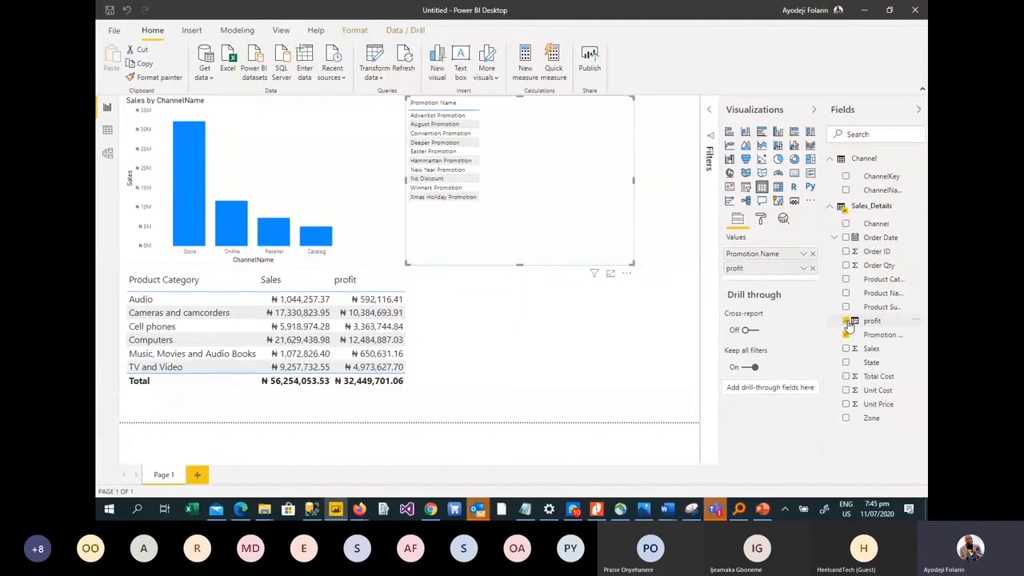
pyautogui.click(794, 159)
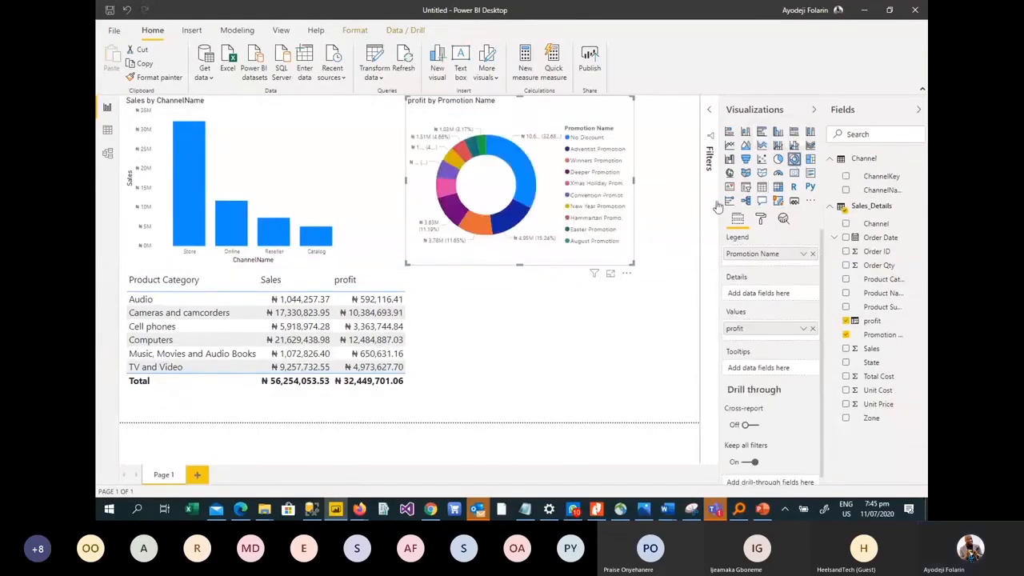
pyautogui.click(762, 133)
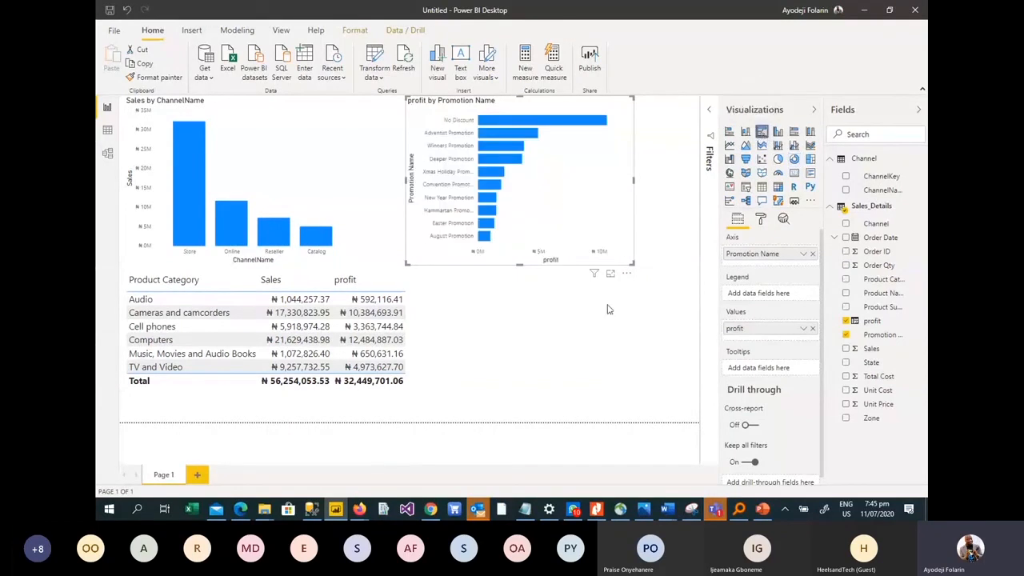
# Step: Enlarge the profit by Promotion Name chart to fill the right half of the page, keeping its left edge clear of the table
pyautogui.moveTo(629, 262); pyautogui.dragTo(702, 416)
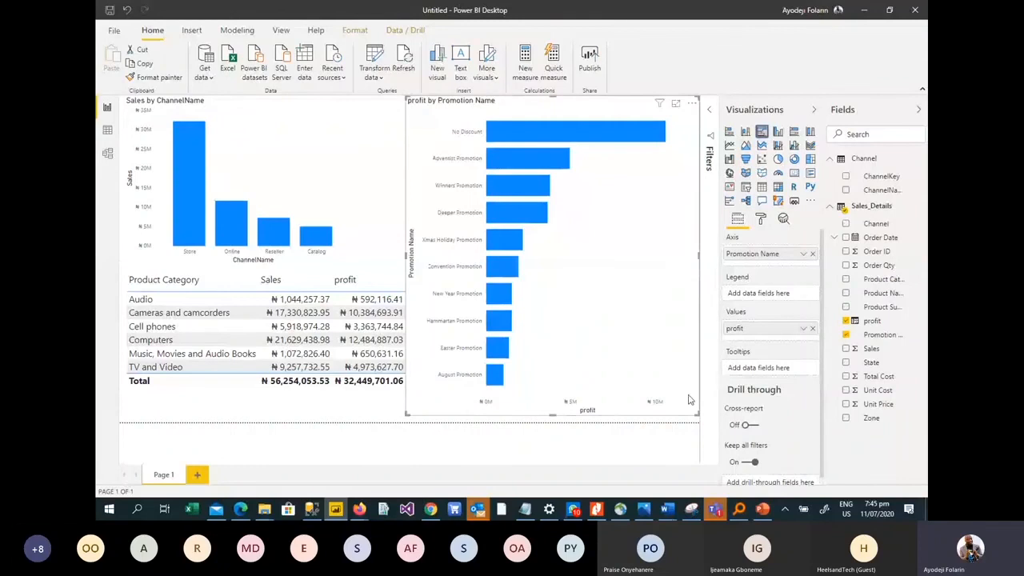
pyautogui.click(406, 256)
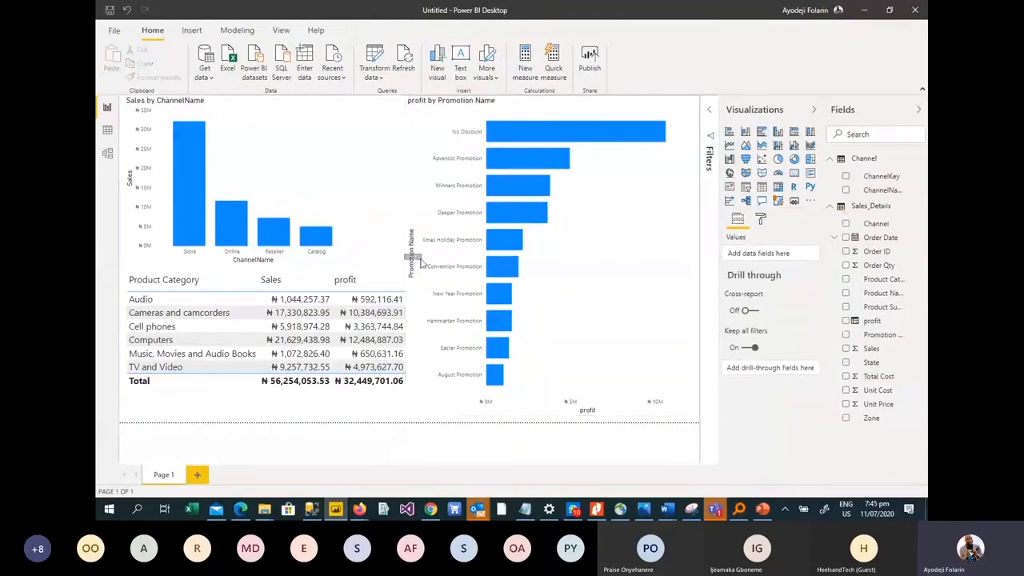
pyautogui.click(409, 212)
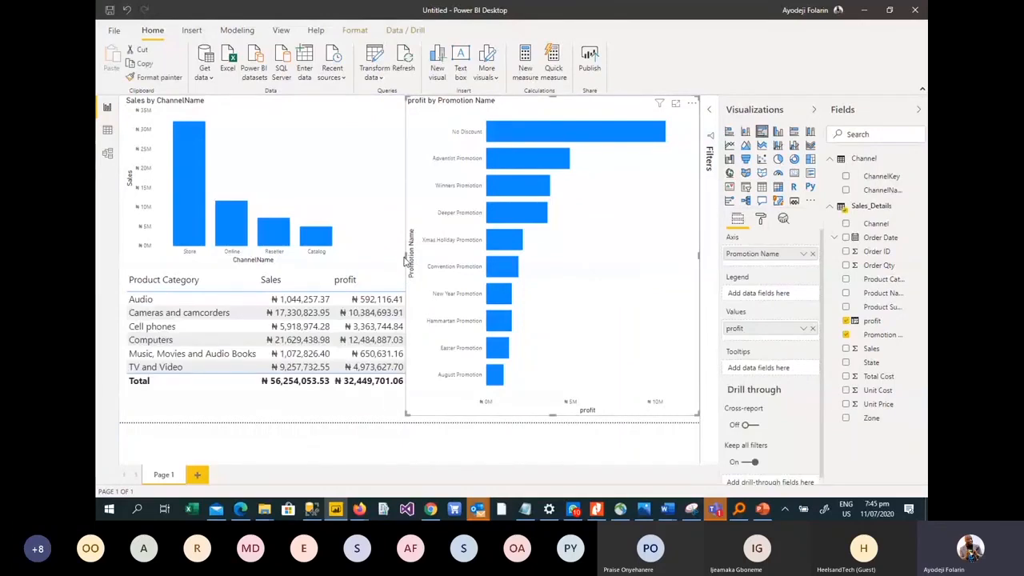
pyautogui.click(408, 260)
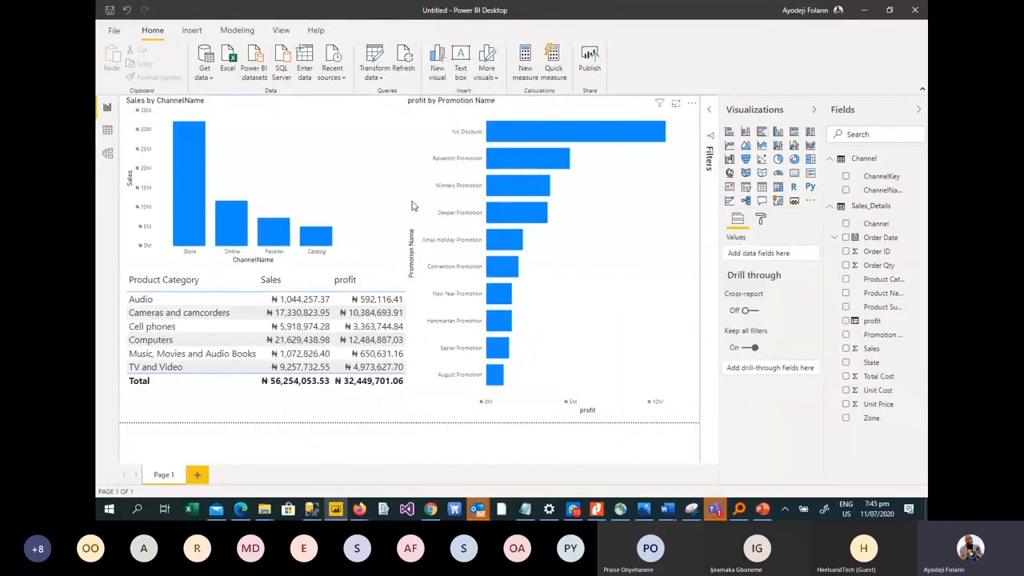
pyautogui.click(408, 260)
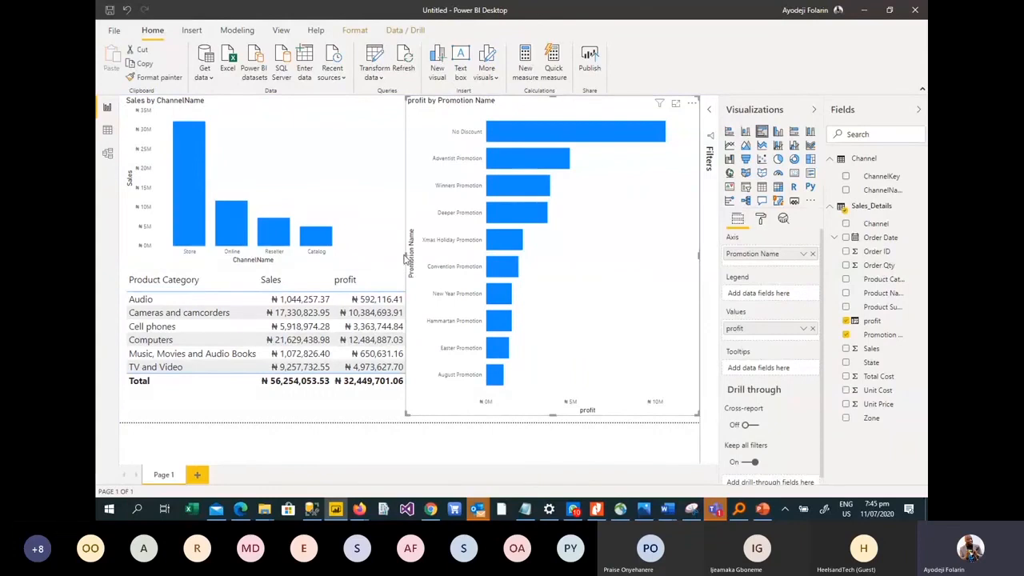
pyautogui.moveTo(405, 254); pyautogui.dragTo(428, 256)
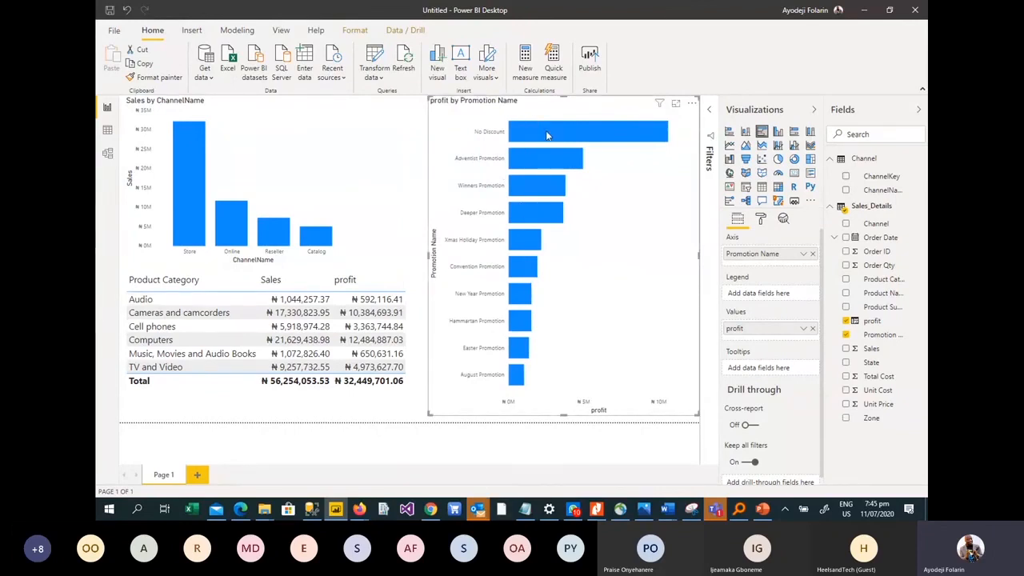
# Step: Compare the promotions' profit bars and exclude No Discount from the profit by Promotion Name chart
pyautogui.moveTo(551, 136)
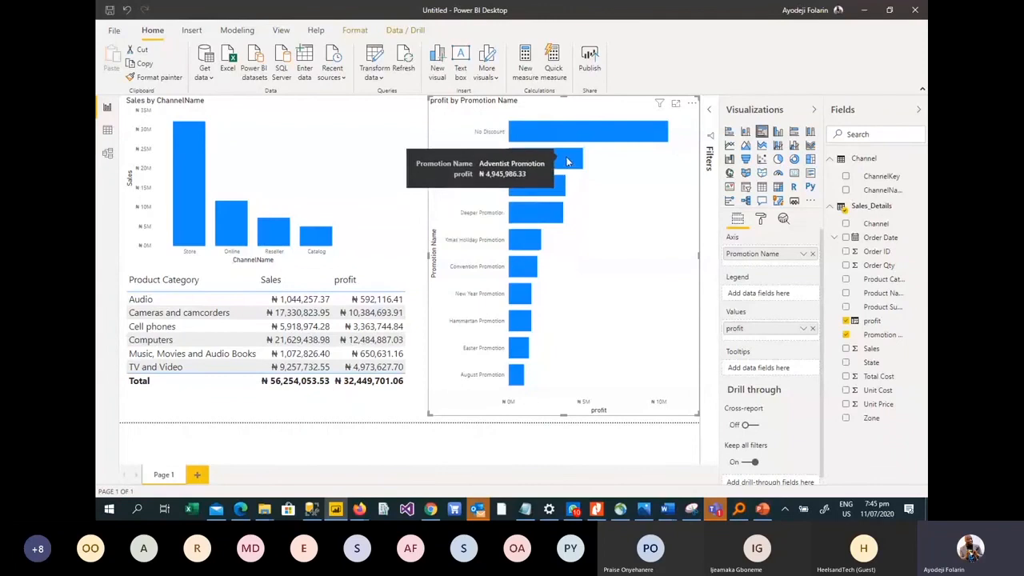
pyautogui.moveTo(556, 186)
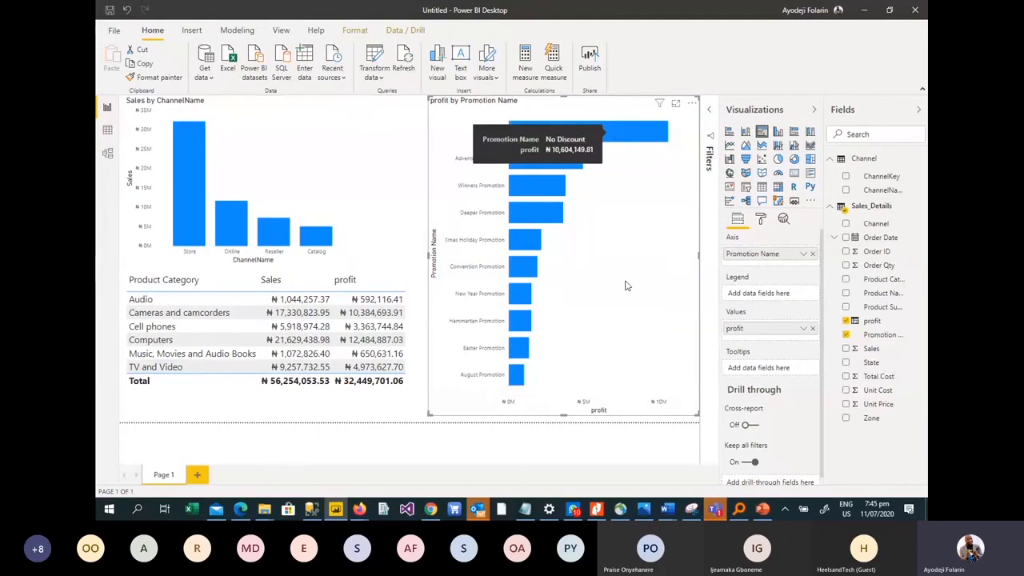
pyautogui.rightClick(610, 138)
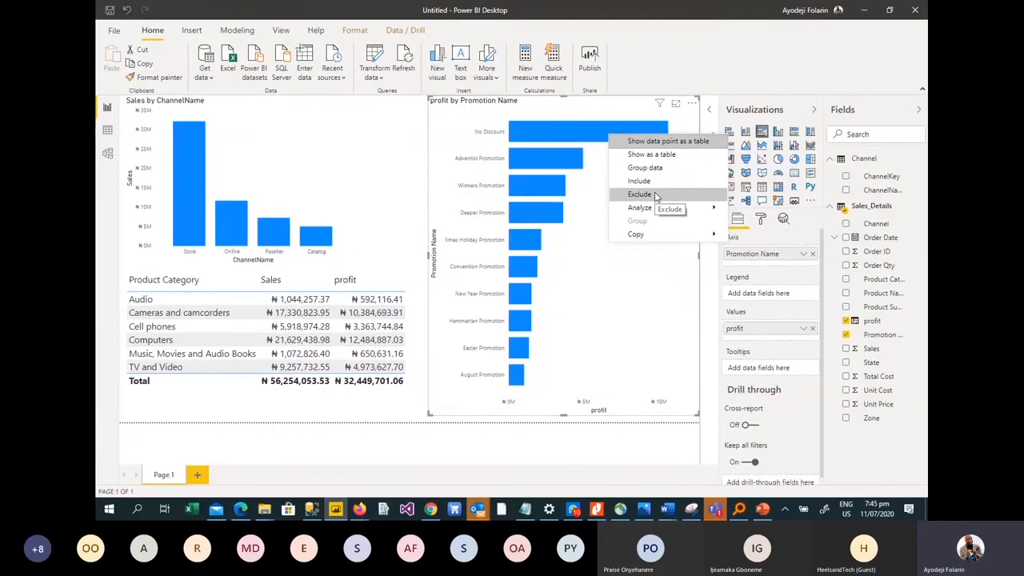
pyautogui.click(640, 195)
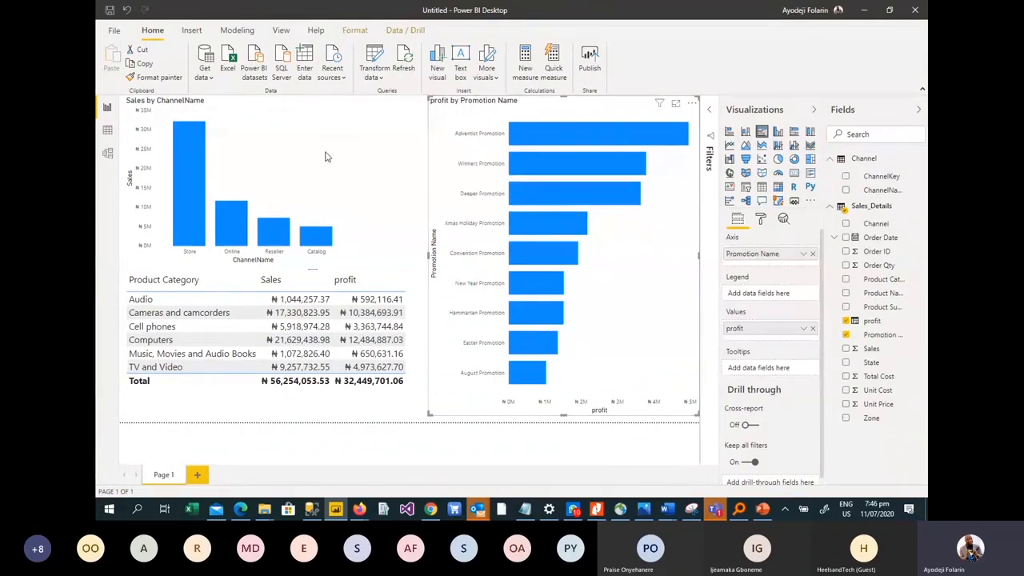
# Step: Widen the Sales by ChannelName column chart to match the table's columns and turn on its border
pyautogui.click(337, 181)
pyautogui.moveTo(353, 181); pyautogui.dragTo(403, 200)
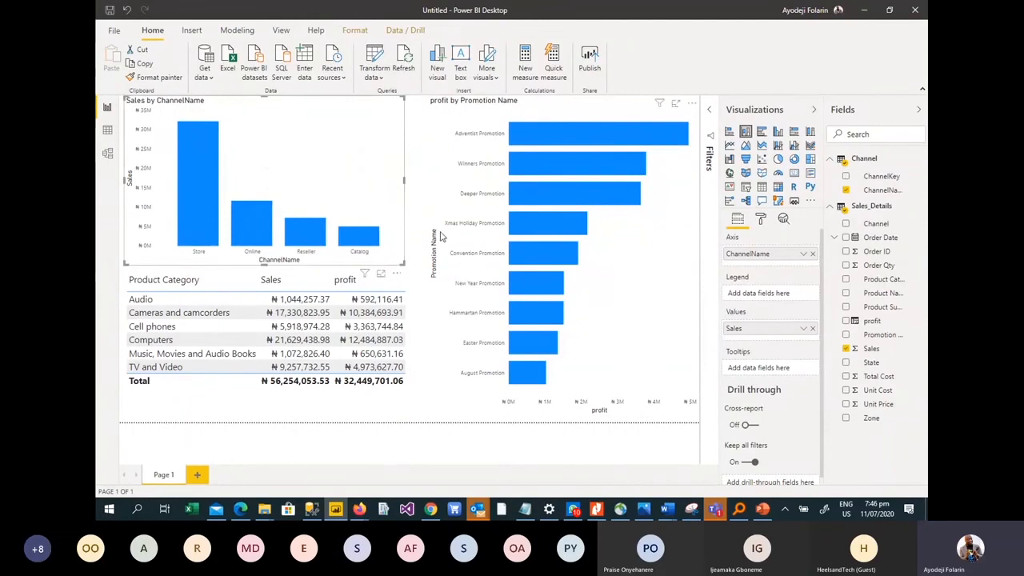
pyautogui.click(761, 219)
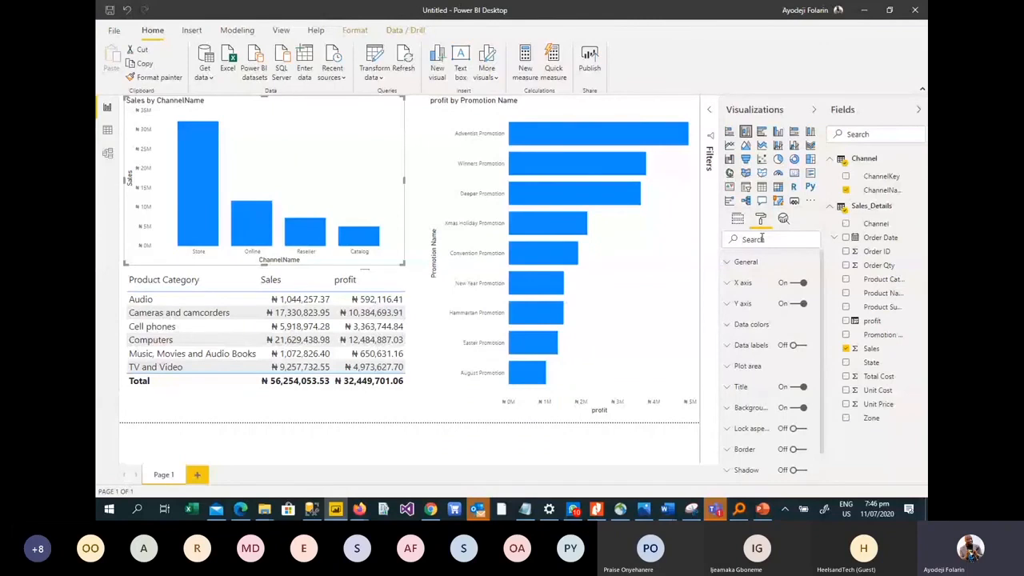
pyautogui.click(762, 239)
pyautogui.write('bo')
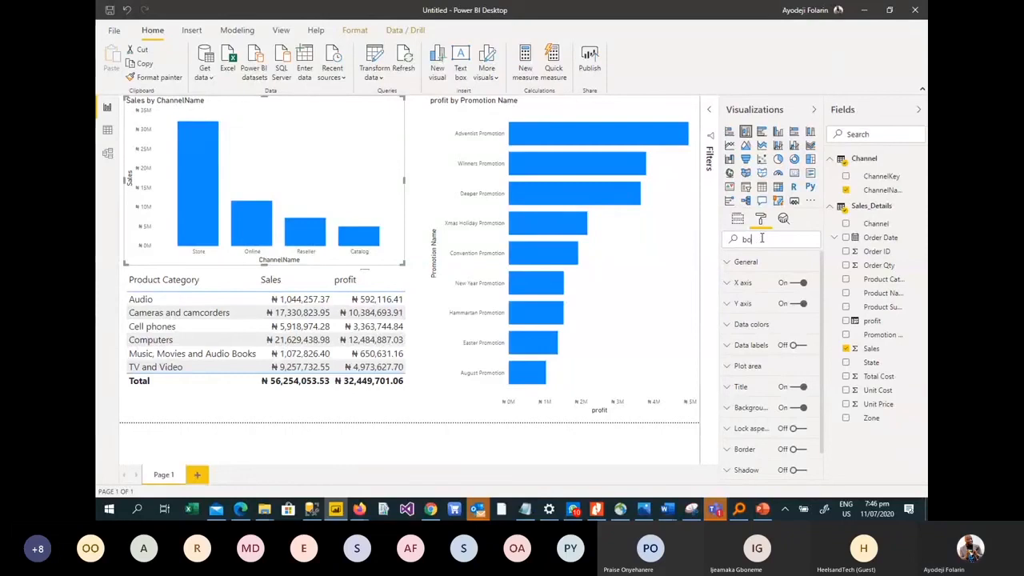
pyautogui.write('rde')
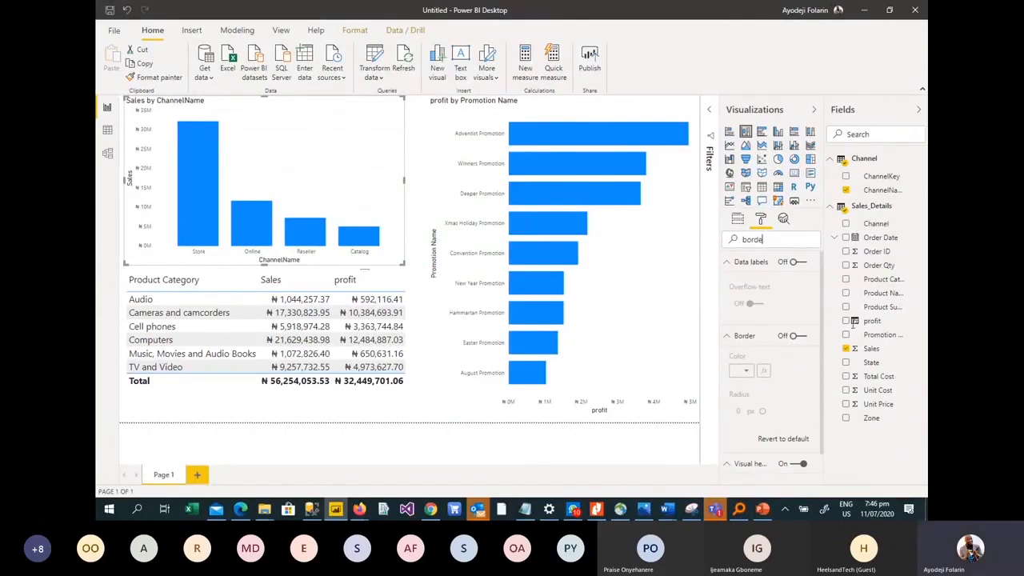
pyautogui.write('r')
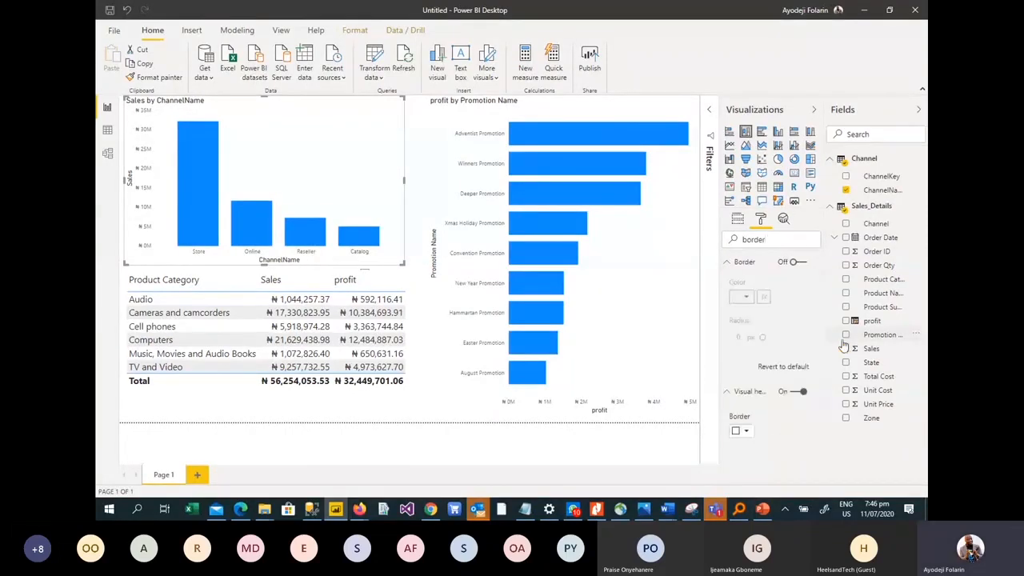
pyautogui.click(799, 263)
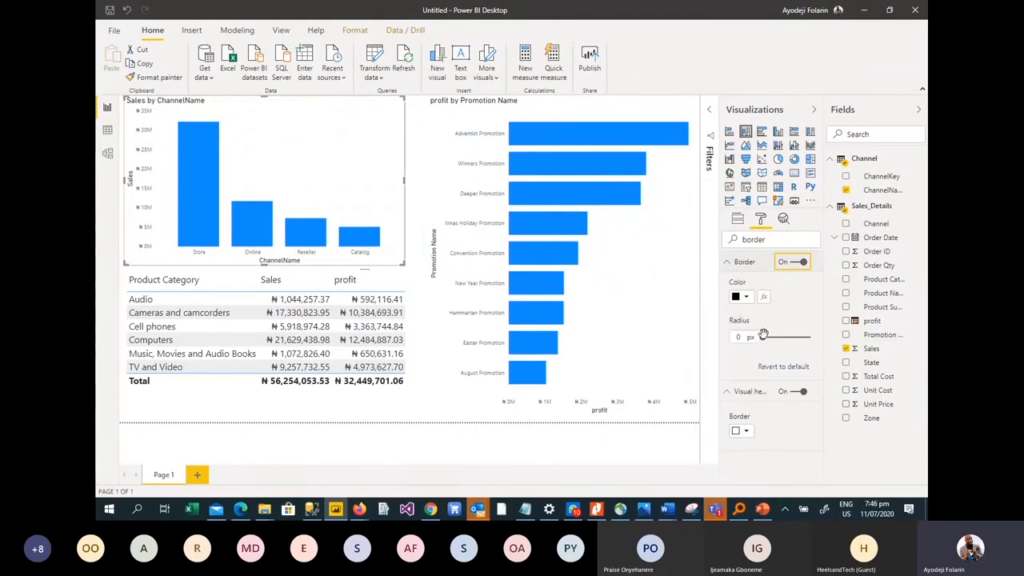
# Step: Set the Sales by ChannelName chart's border radius to 12 px and its border color to red
pyautogui.moveTo(762, 337); pyautogui.dragTo(781, 338)
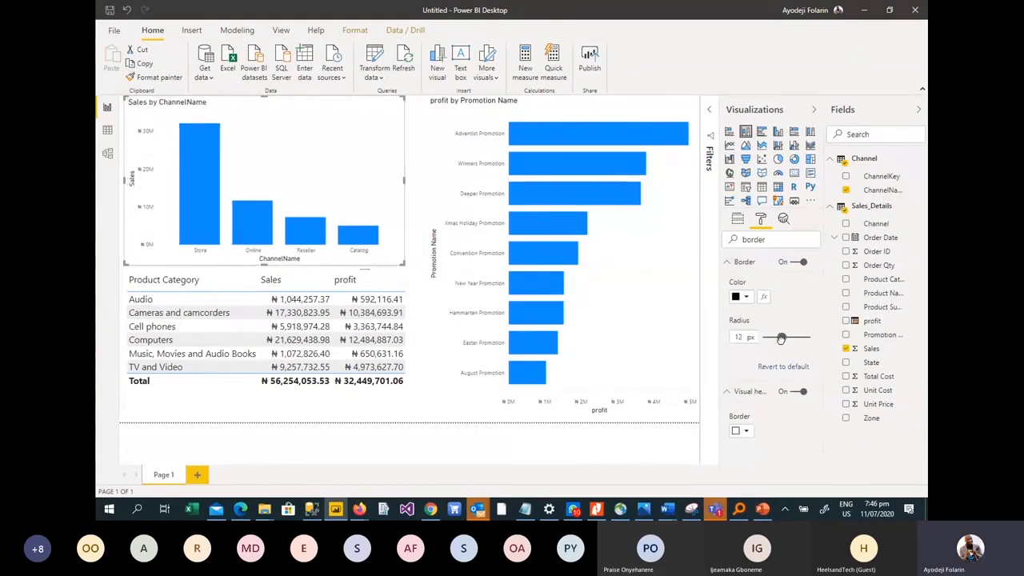
pyautogui.click(744, 299)
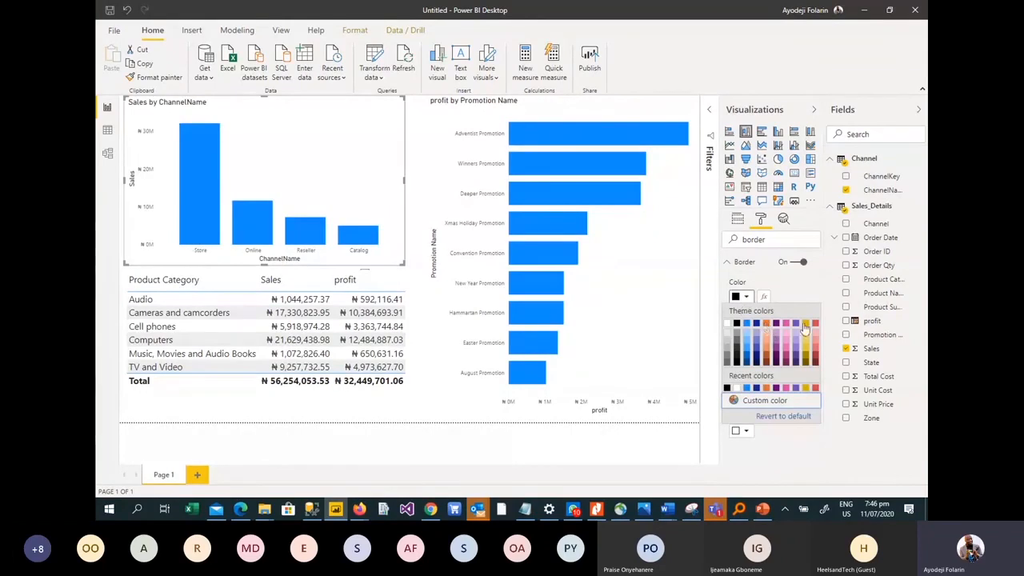
pyautogui.click(814, 325)
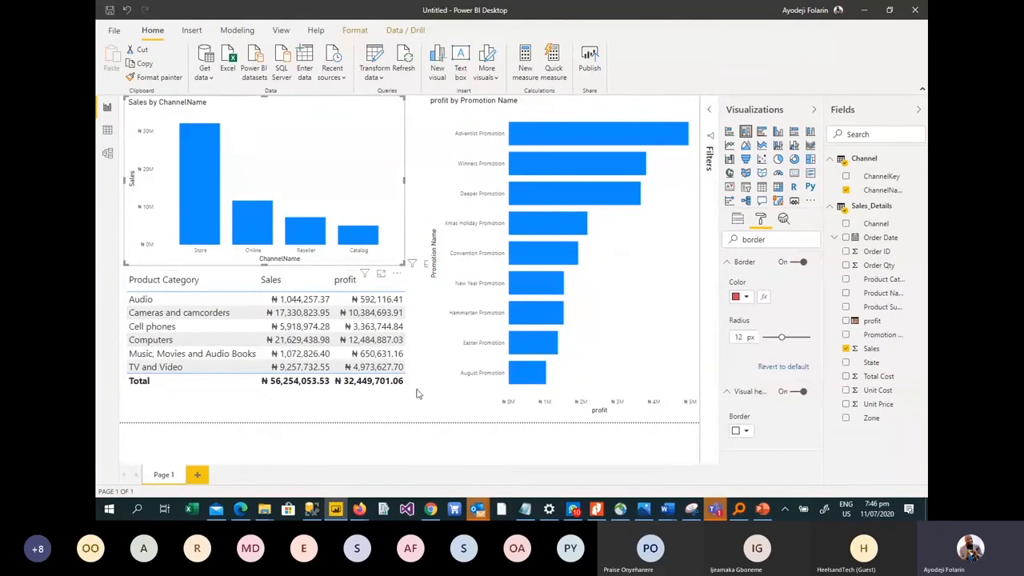
# Step: Switch to the Teams meeting window and open the meeting chat to check for participants' messages
pyautogui.click(360, 336)
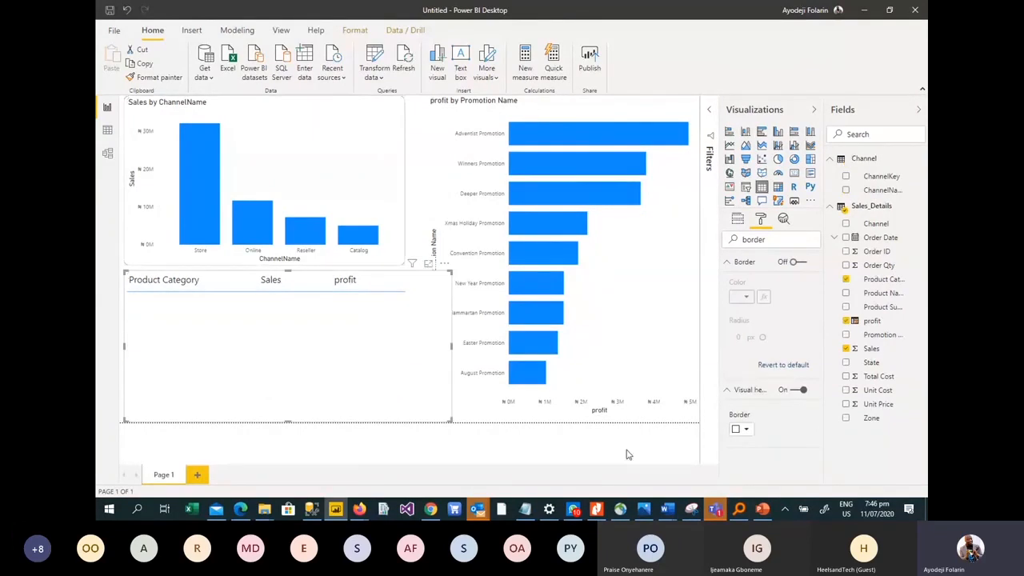
pyautogui.moveTo(730, 516)
pyautogui.click(730, 468)
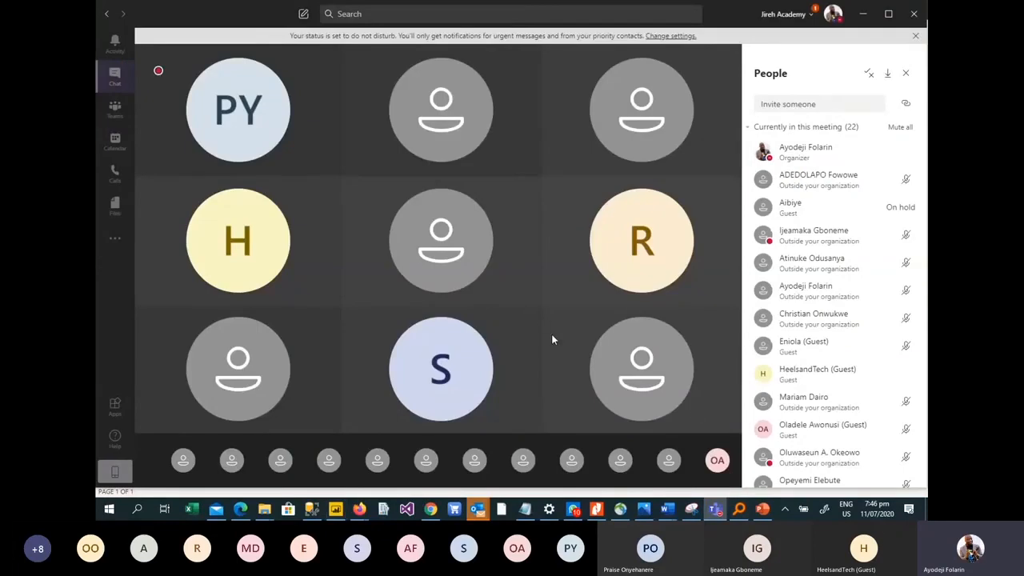
pyautogui.moveTo(568, 359)
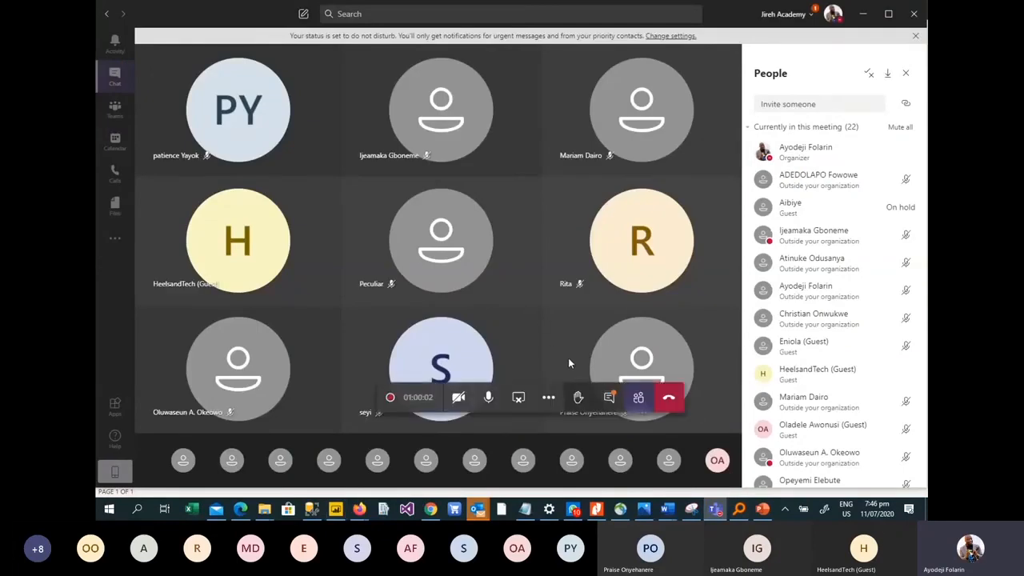
pyautogui.click(607, 397)
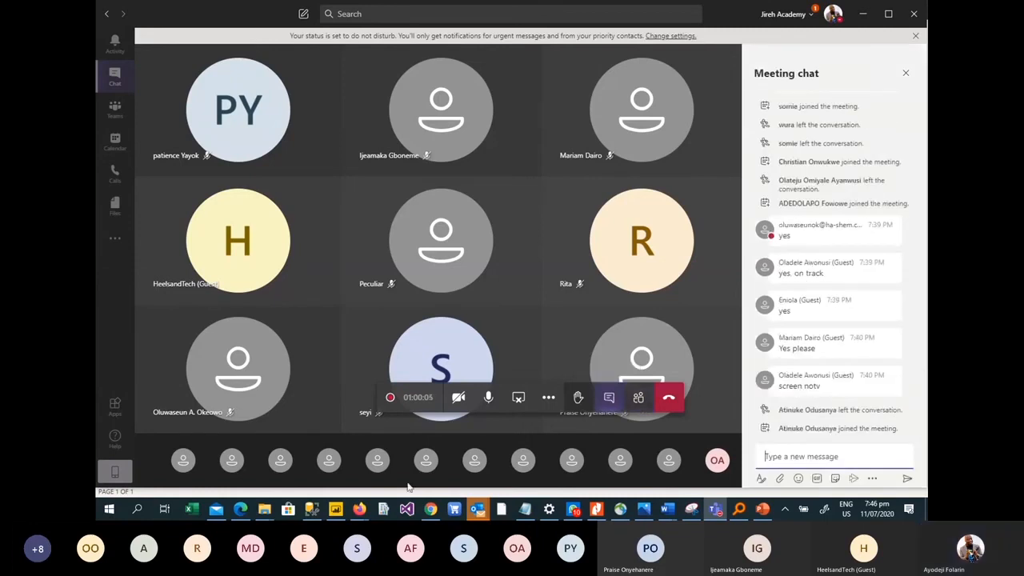
pyautogui.moveTo(349, 516)
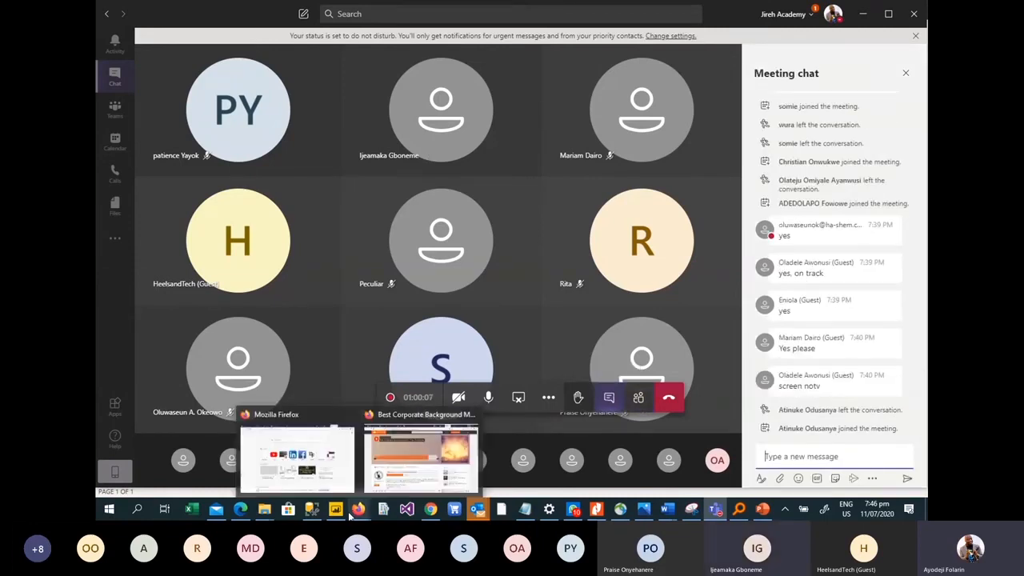
# Step: Switch back to Power BI Desktop and set the X axis title color of the Sales by ChannelName chart to white
pyautogui.click(335, 510)
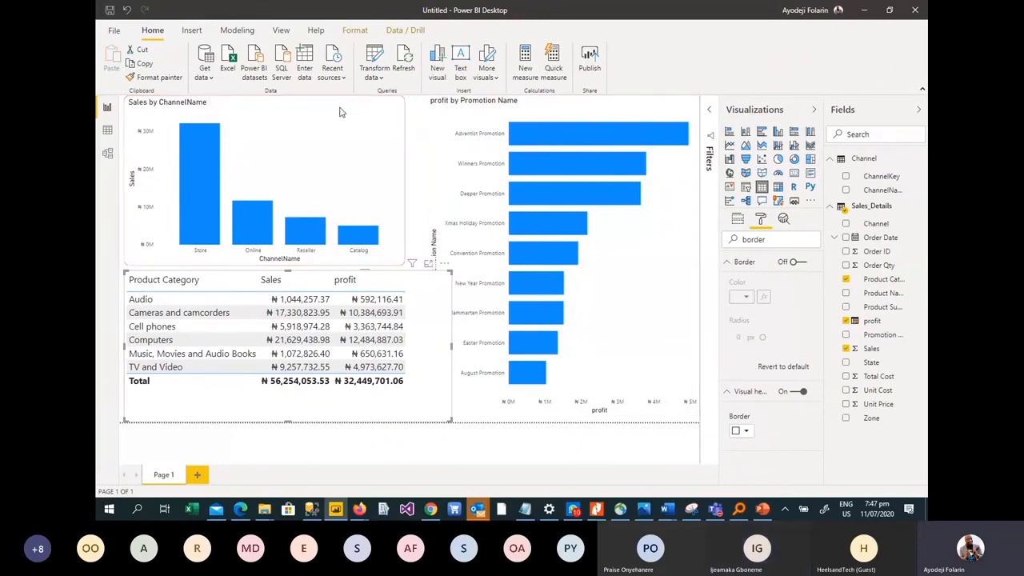
pyautogui.click(200, 114)
pyautogui.moveTo(775, 240); pyautogui.dragTo(727, 258)
pyautogui.write('title')
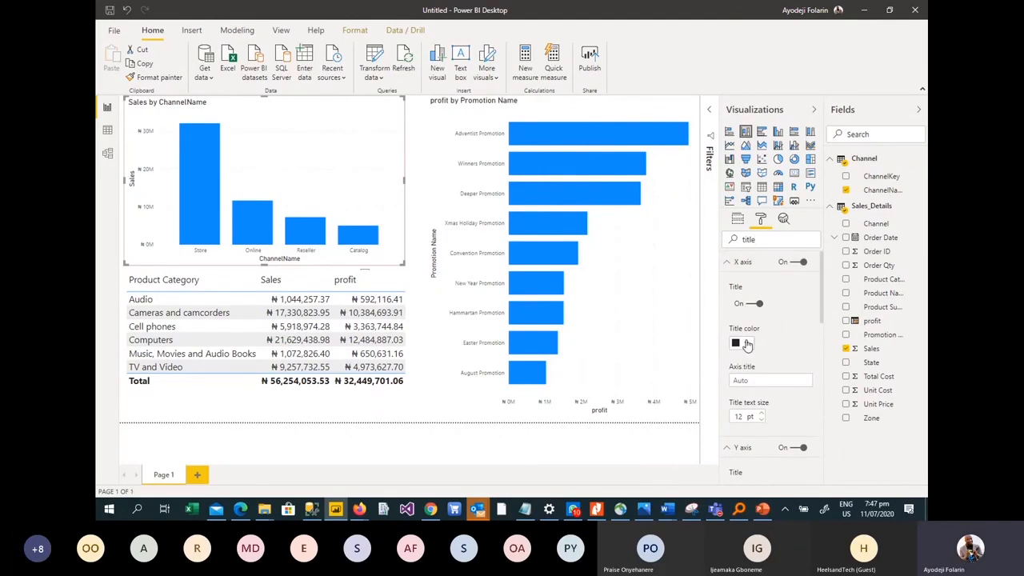
pyautogui.click(746, 344)
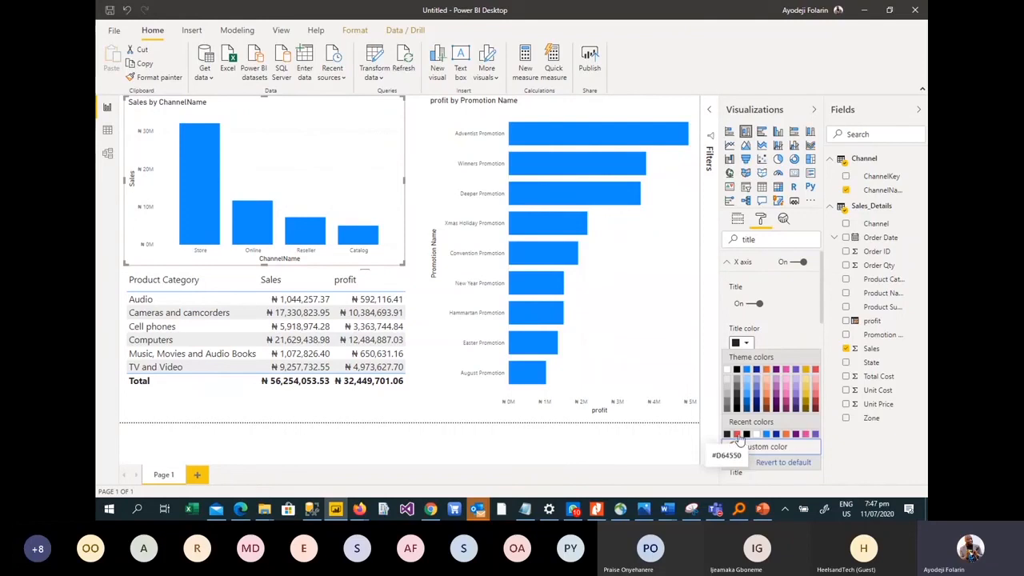
pyautogui.click(742, 342)
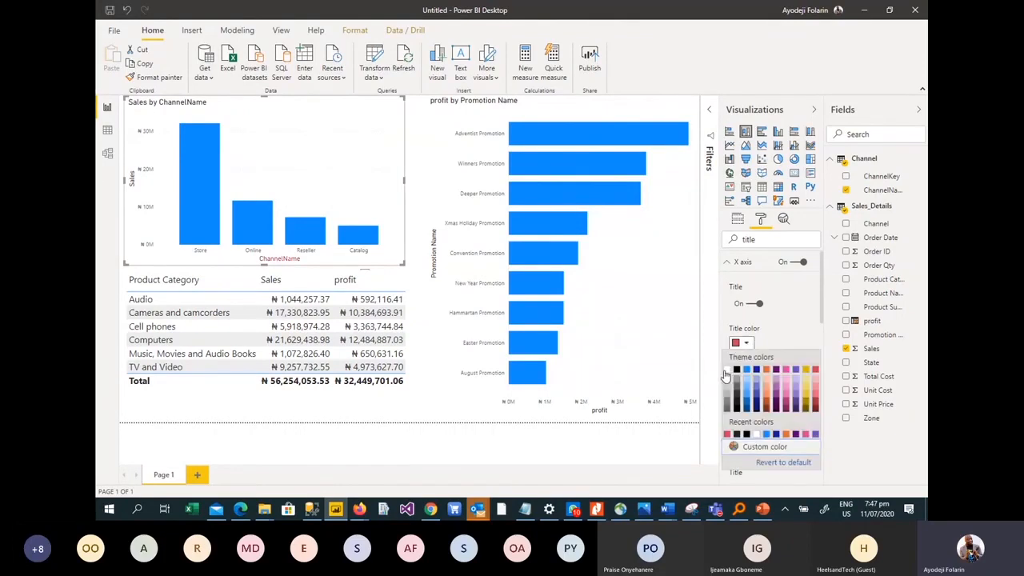
pyautogui.click(726, 370)
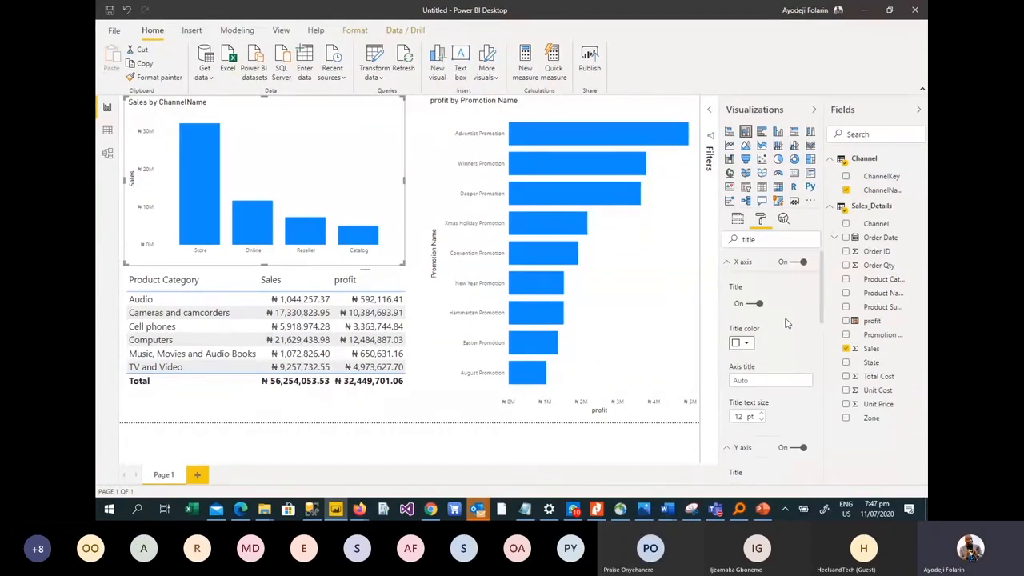
# Step: Reset the format settings search and expand the title settings of the Sales by ChannelName chart
pyautogui.scroll(-1, 785, 323)
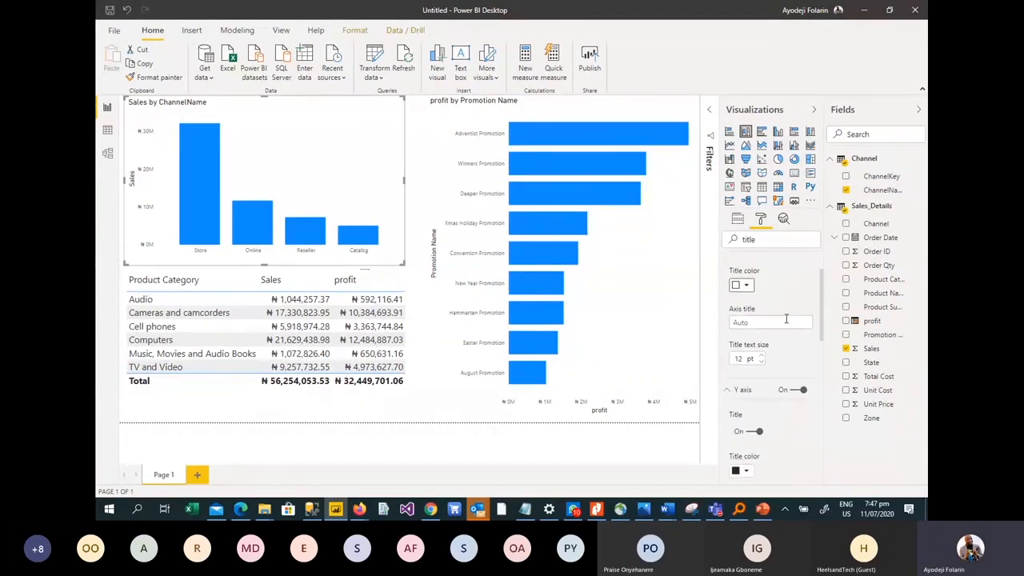
pyautogui.scroll(-1, 786, 319)
pyautogui.scroll(-2, 786, 323)
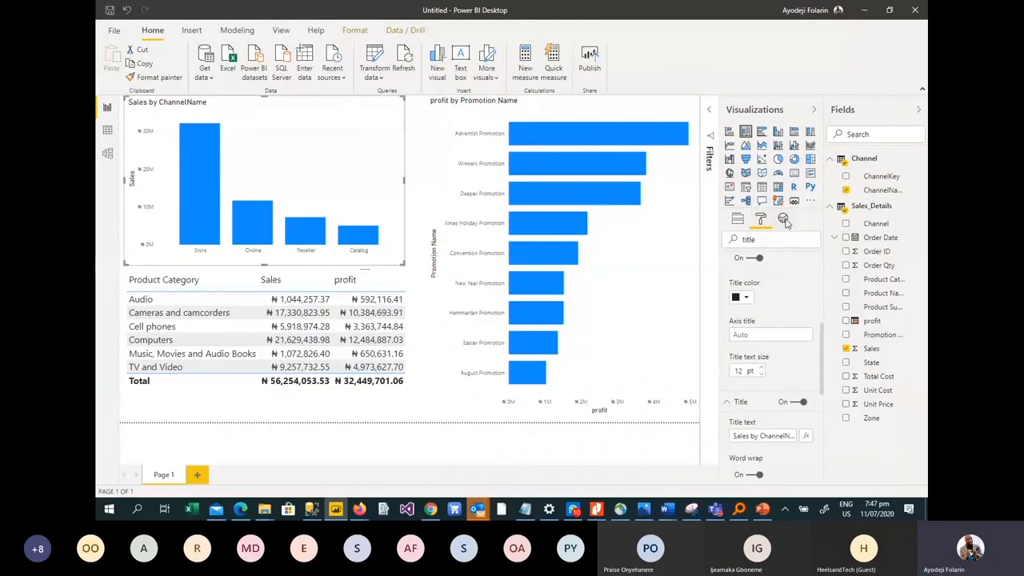
pyautogui.click(784, 220)
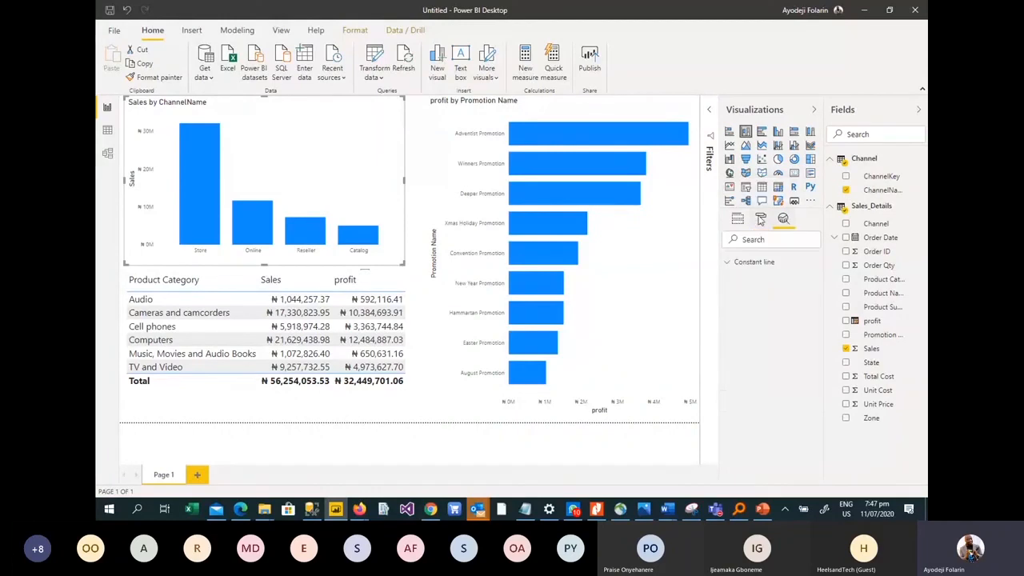
pyautogui.click(760, 217)
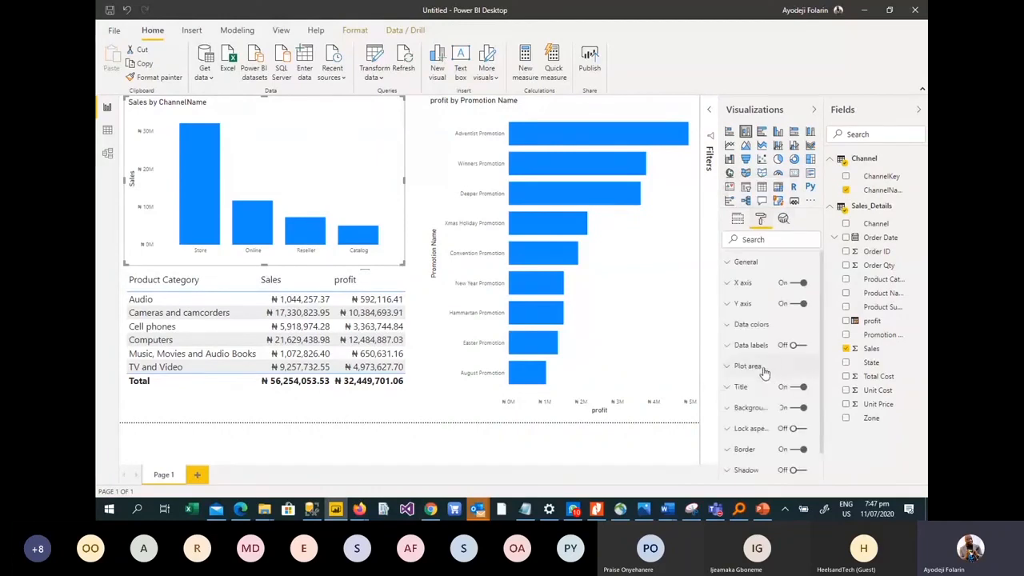
pyautogui.click(733, 391)
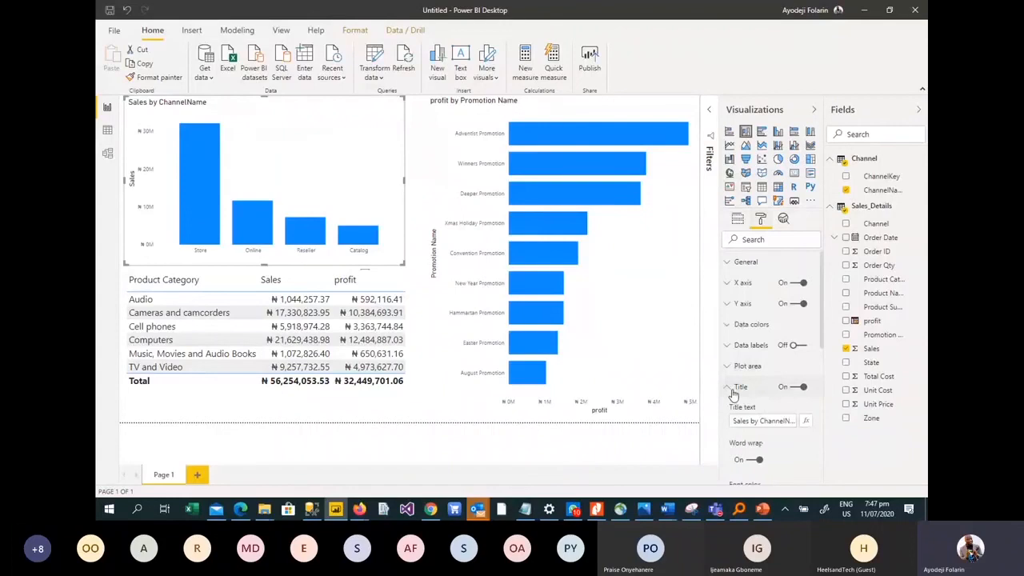
pyautogui.scroll(-3, 764, 457)
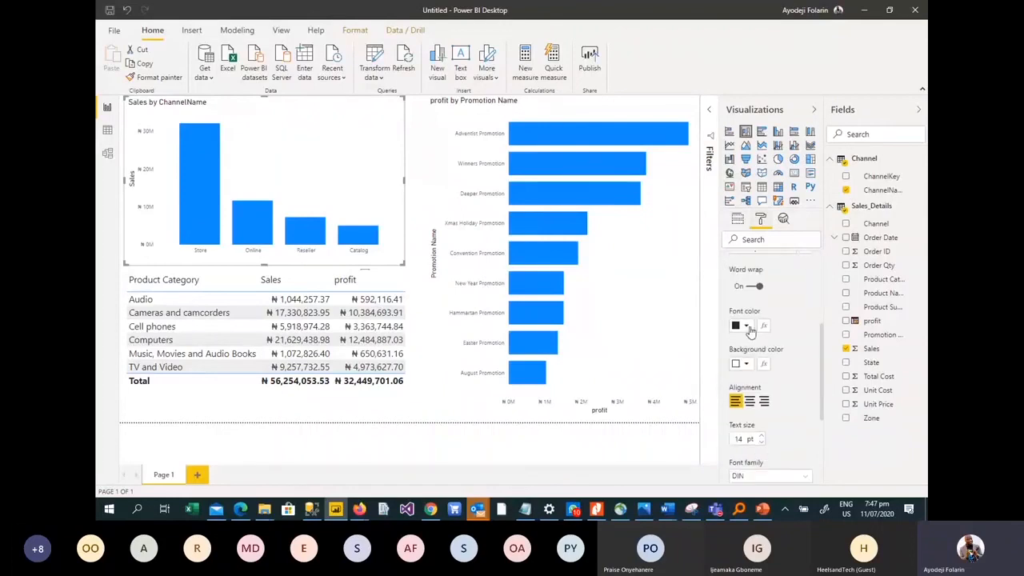
# Step: Try to give the Sales by ChannelName chart's title a white font color and a red background
pyautogui.click(747, 327)
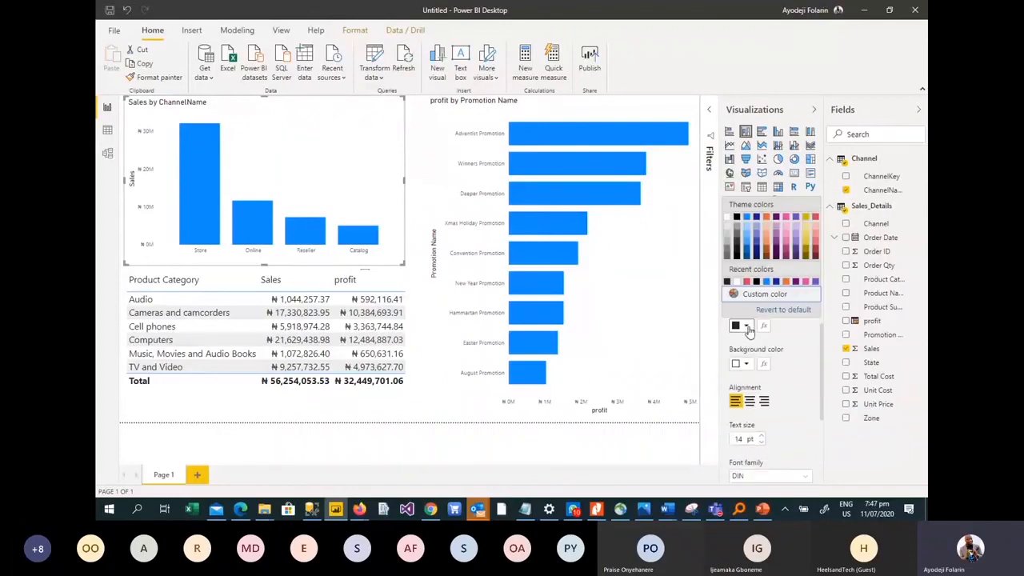
pyautogui.click(727, 218)
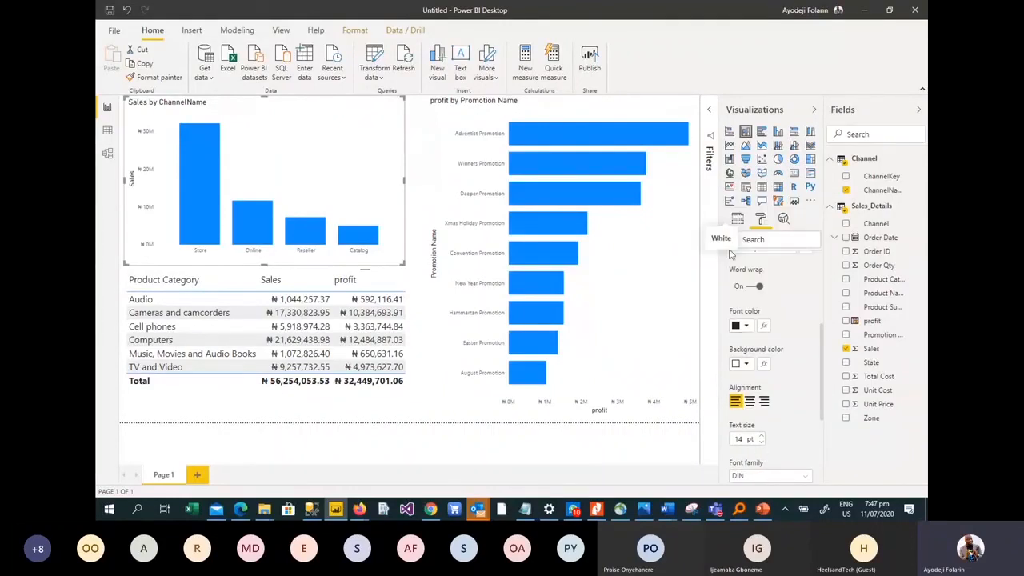
pyautogui.click(745, 365)
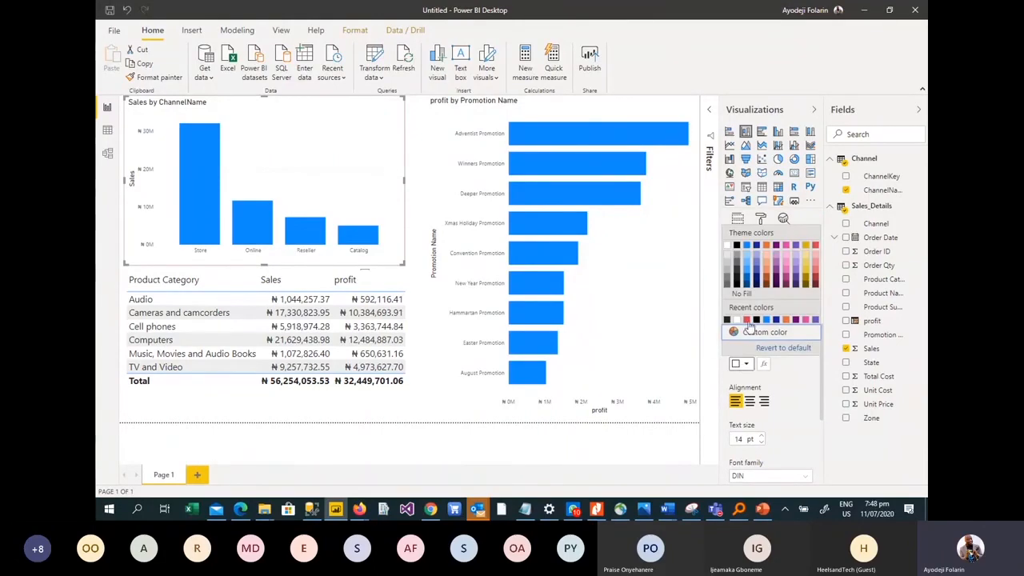
pyautogui.click(750, 324)
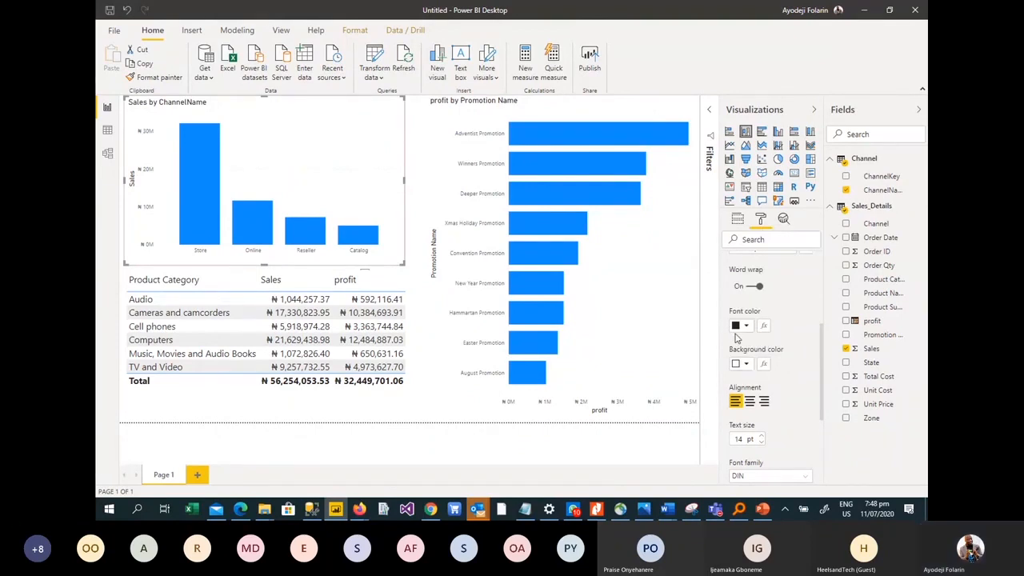
# Step: Center the Sales by ChannelName chart's title and format it as white text at 17 pt on a red background
pyautogui.click(749, 402)
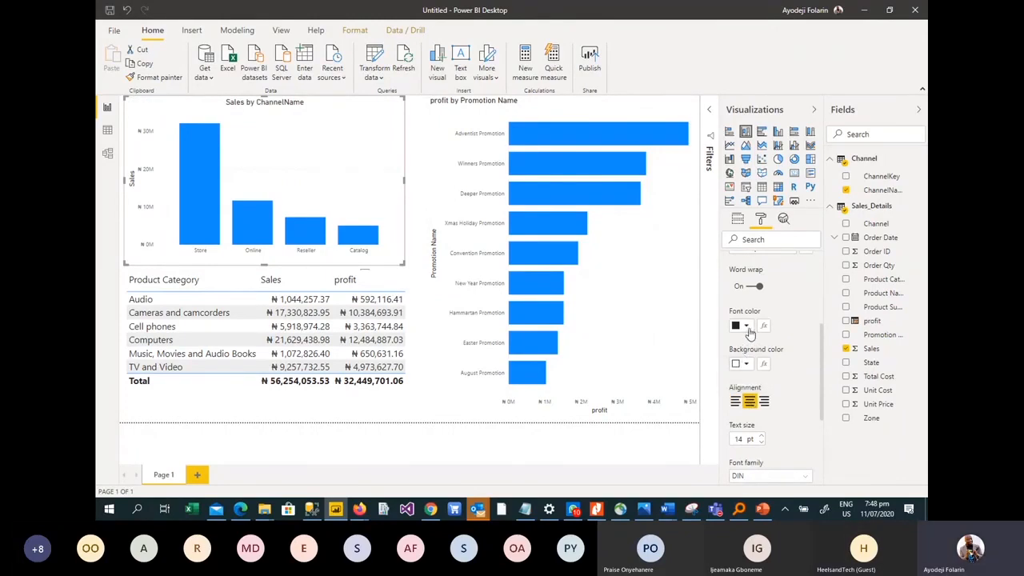
pyautogui.click(747, 327)
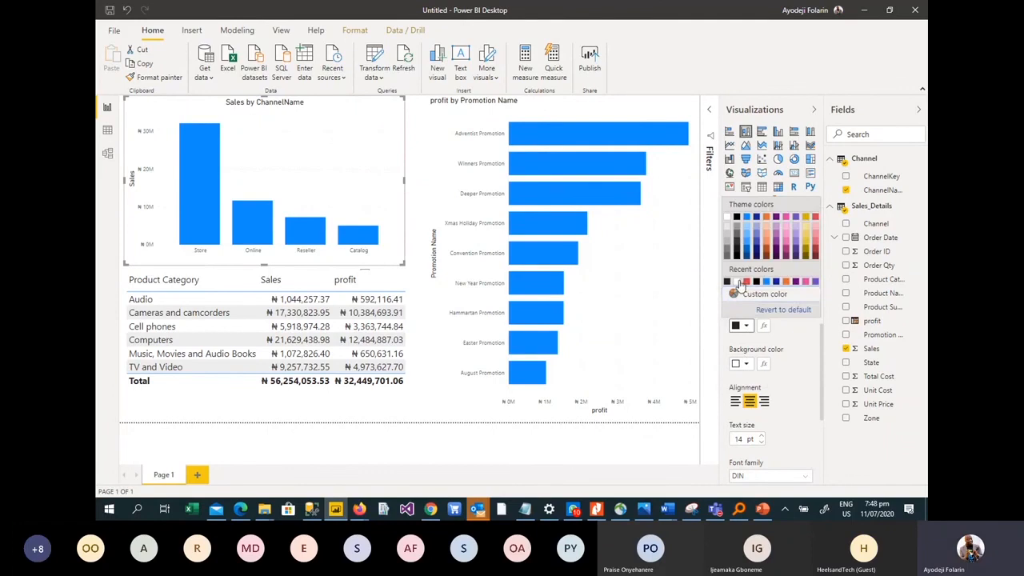
pyautogui.click(737, 282)
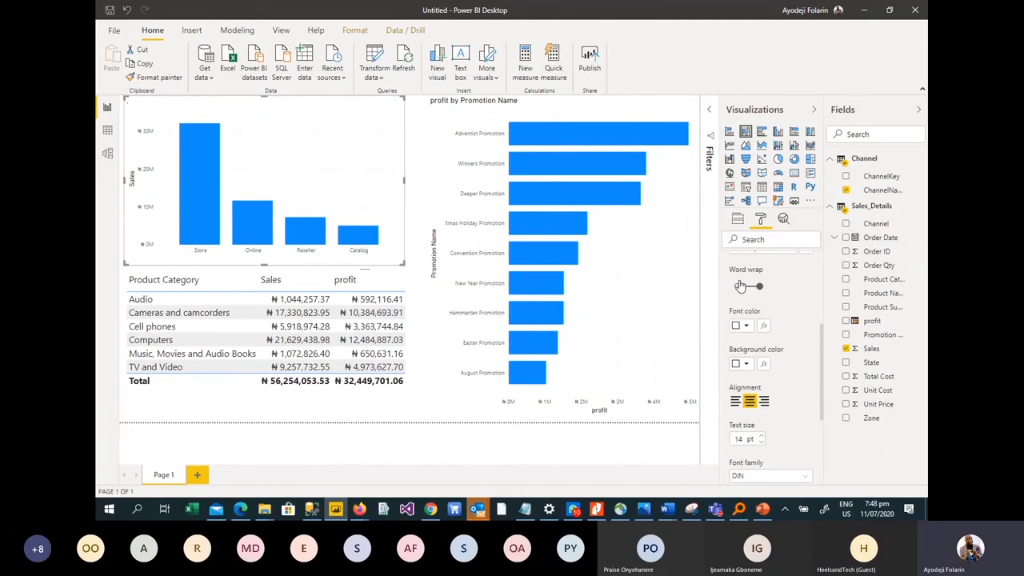
pyautogui.click(746, 364)
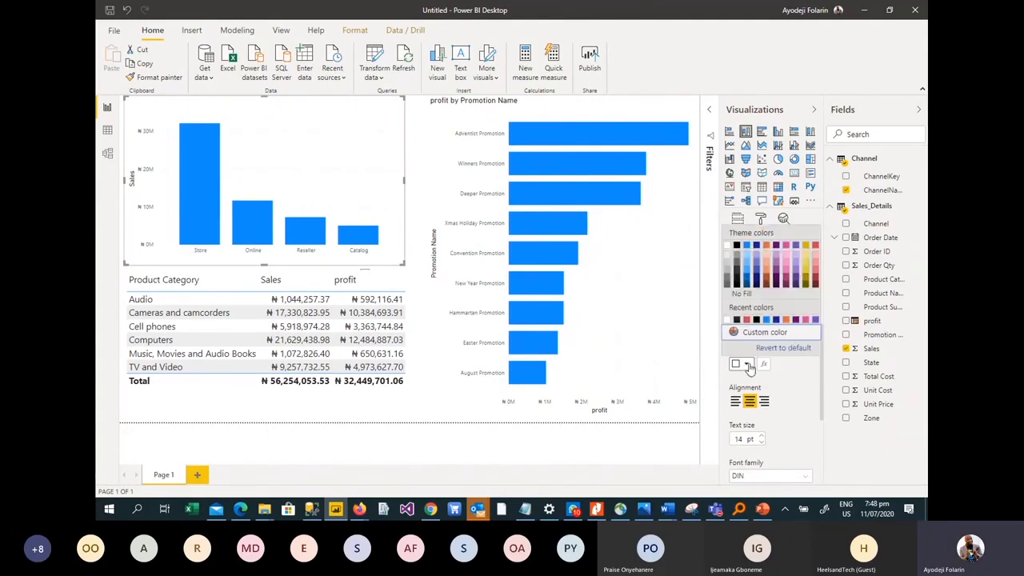
pyautogui.click(747, 320)
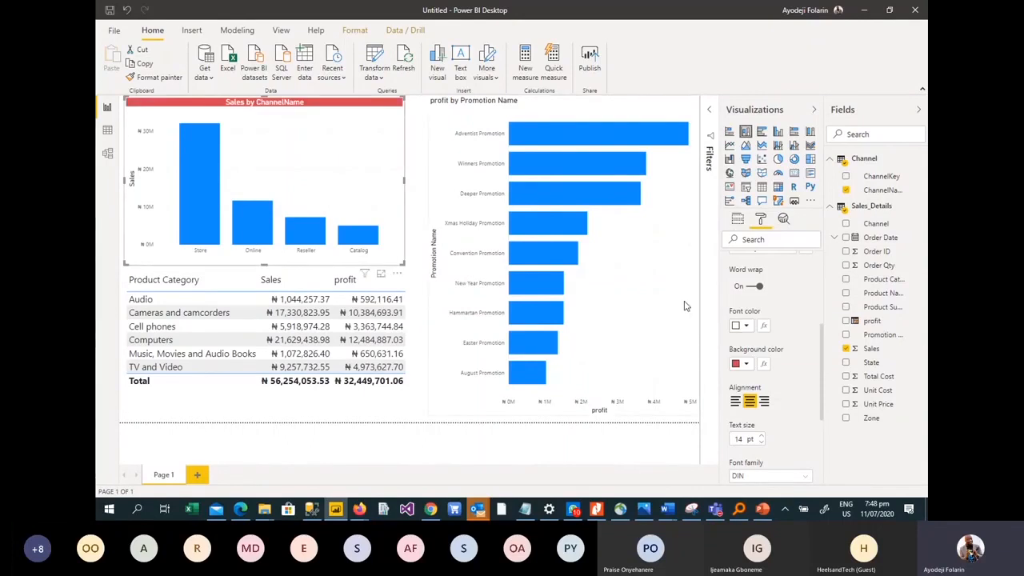
pyautogui.click(763, 438)
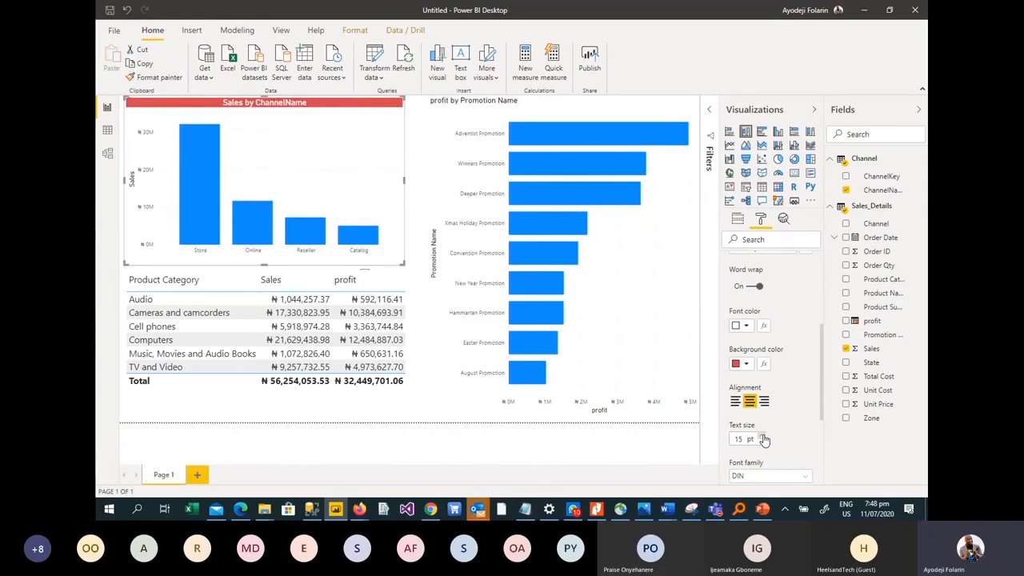
pyautogui.click(763, 437)
pyautogui.click(763, 438)
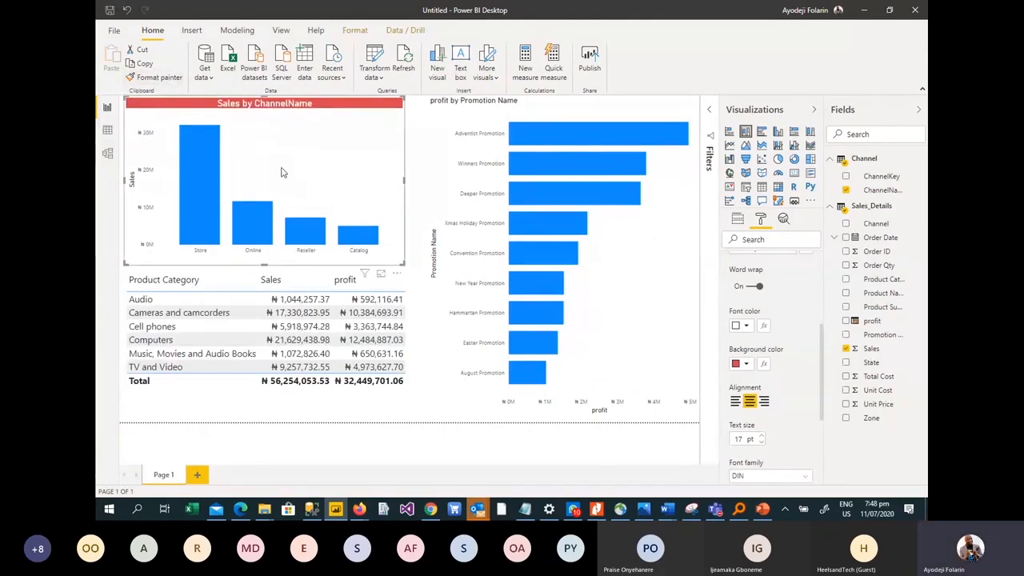
# Step: Copy the Sales by ChannelName chart's formatting to the profit by Promotion Name chart with Format painter
pyautogui.click(159, 78)
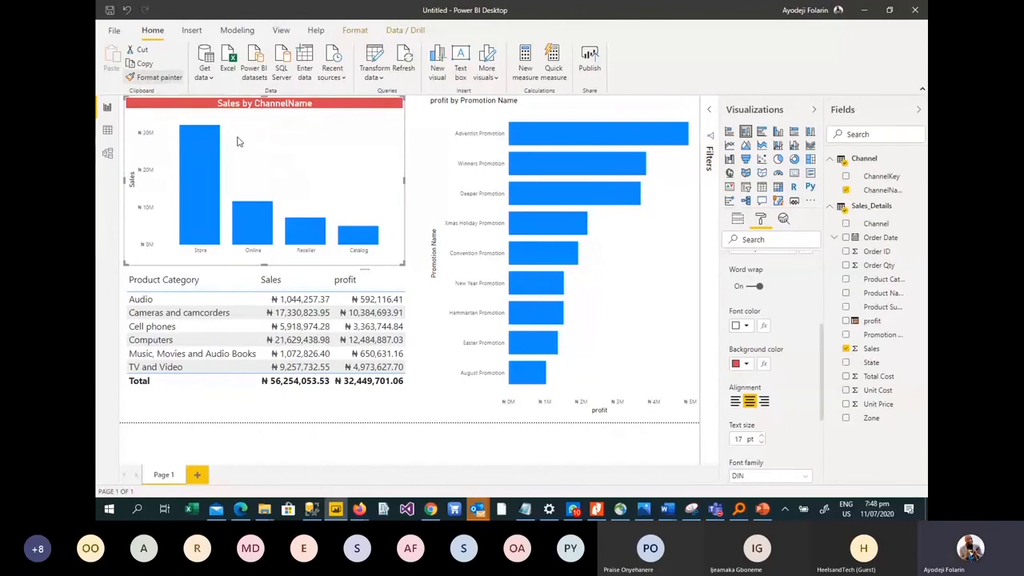
pyautogui.click(652, 239)
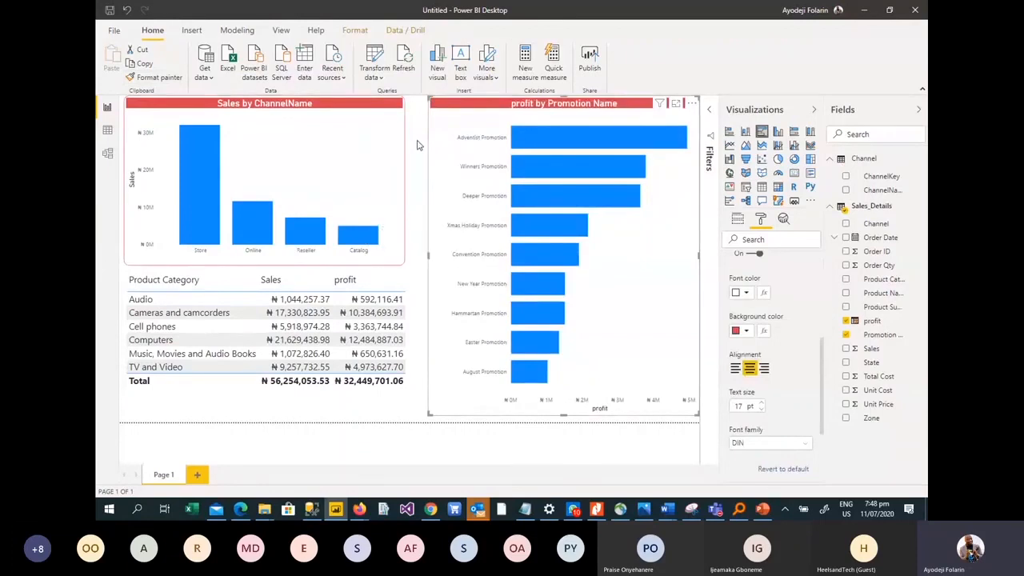
# Step: Turn on data labels for the Sales by ChannelName column chart
pyautogui.click(320, 176)
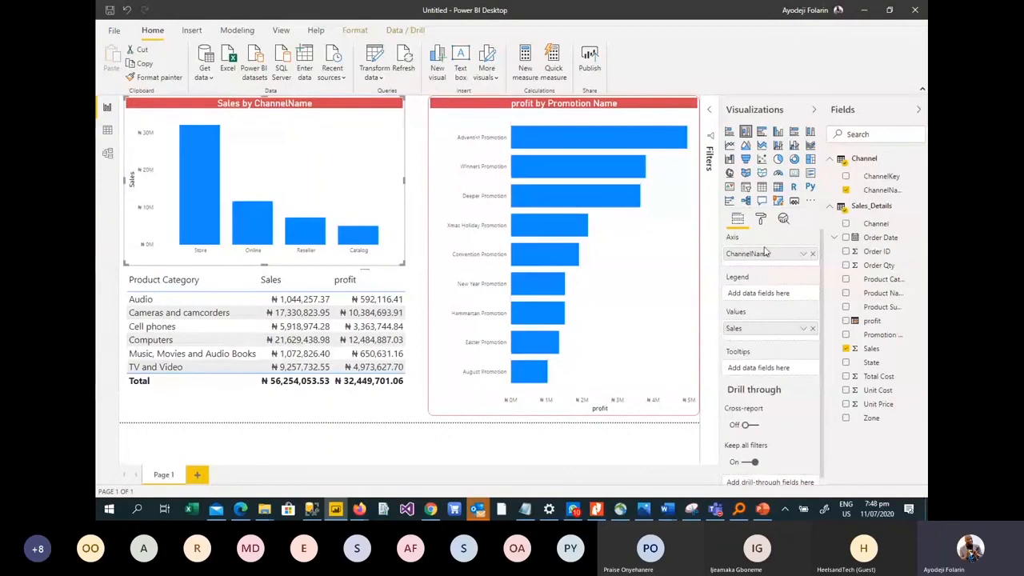
pyautogui.click(761, 219)
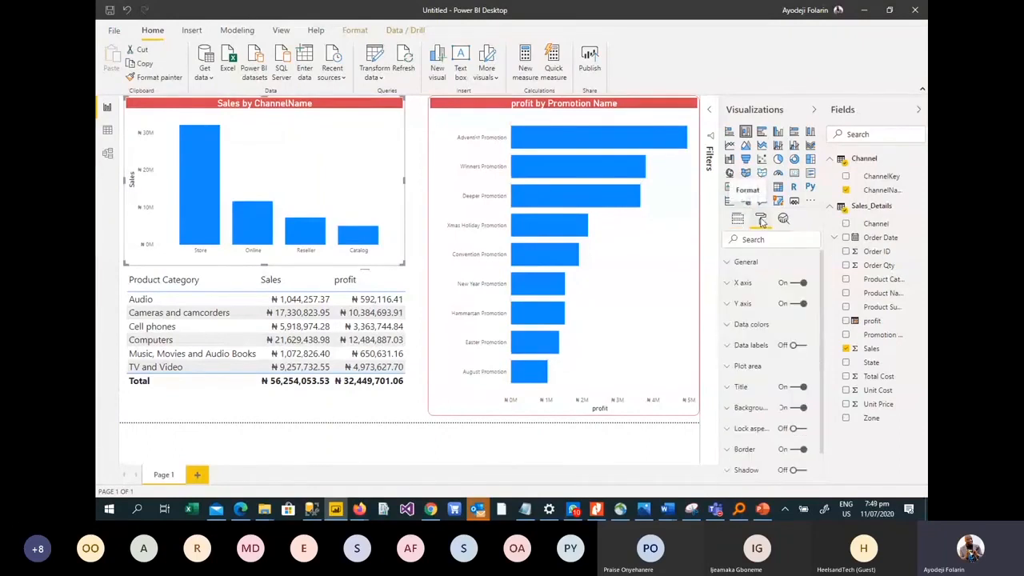
pyautogui.click(800, 346)
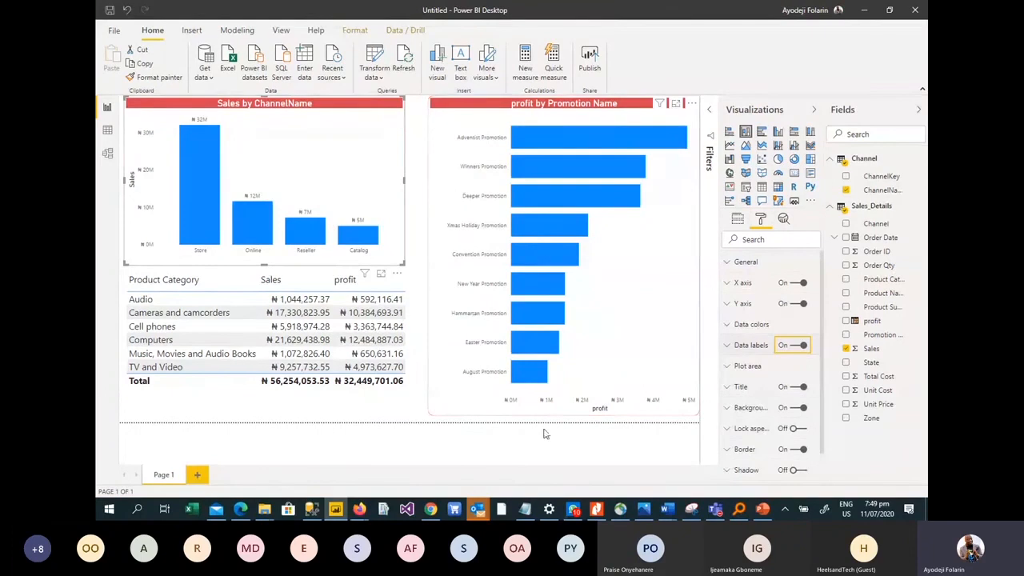
# Step: Reduce the height of the profit by Promotion Name chart to free space beneath it, and deselect it
pyautogui.click(564, 411)
pyautogui.moveTo(564, 414); pyautogui.dragTo(565, 330)
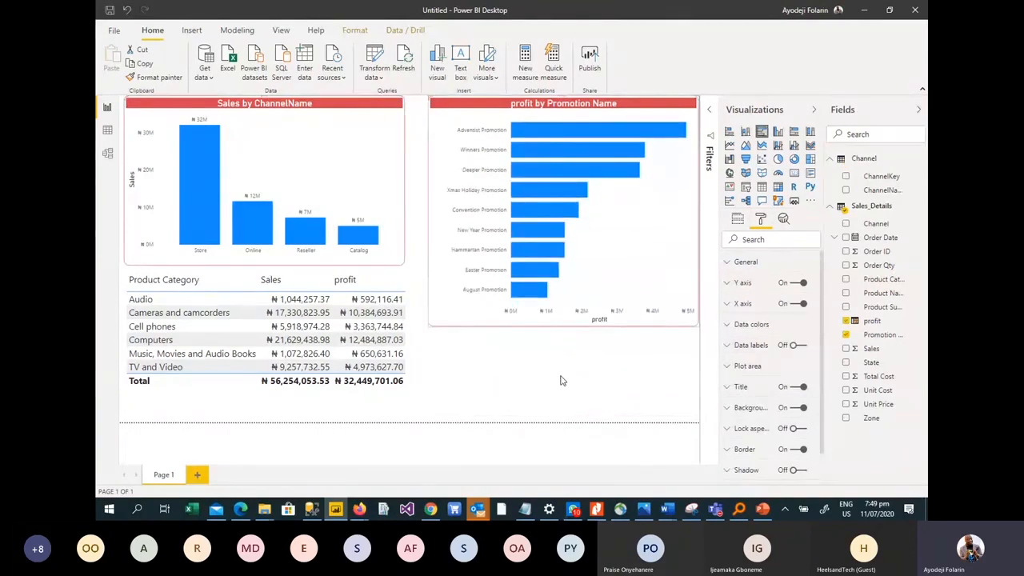
pyautogui.click(562, 379)
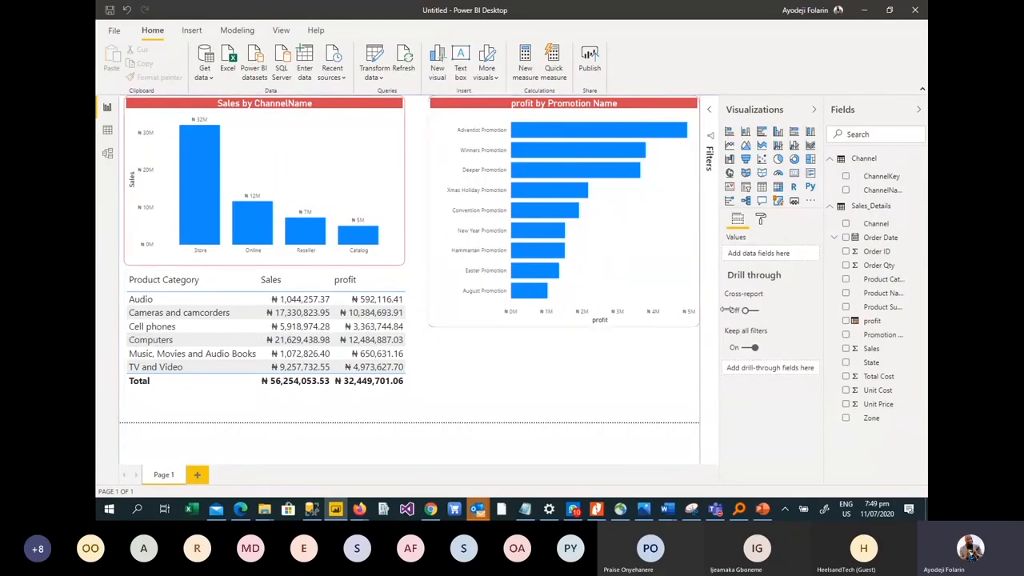
# Step: Add a slicer for the Year level of the Order Date hierarchy below the profit chart and display it as a list
pyautogui.click(834, 239)
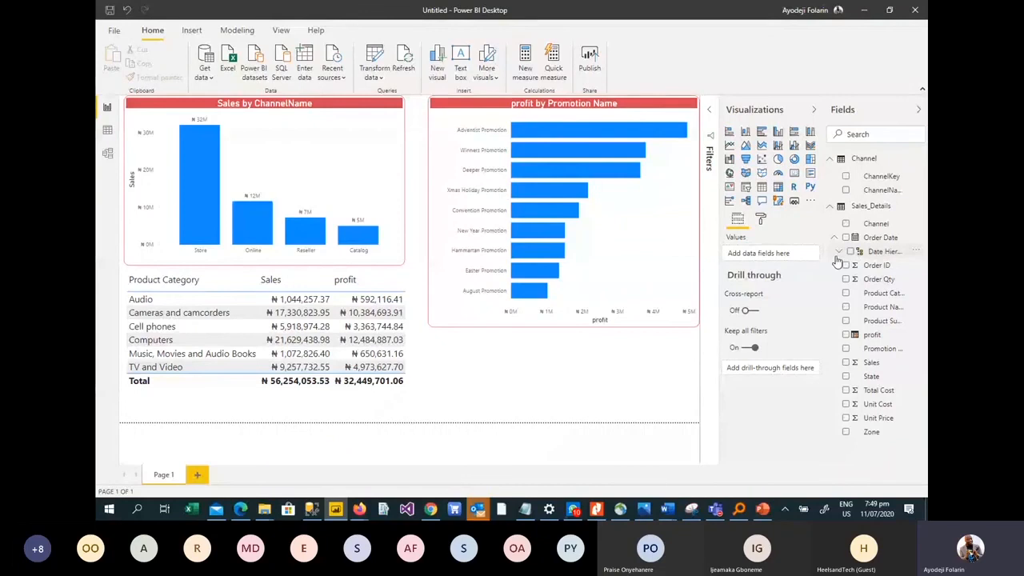
pyautogui.click(838, 252)
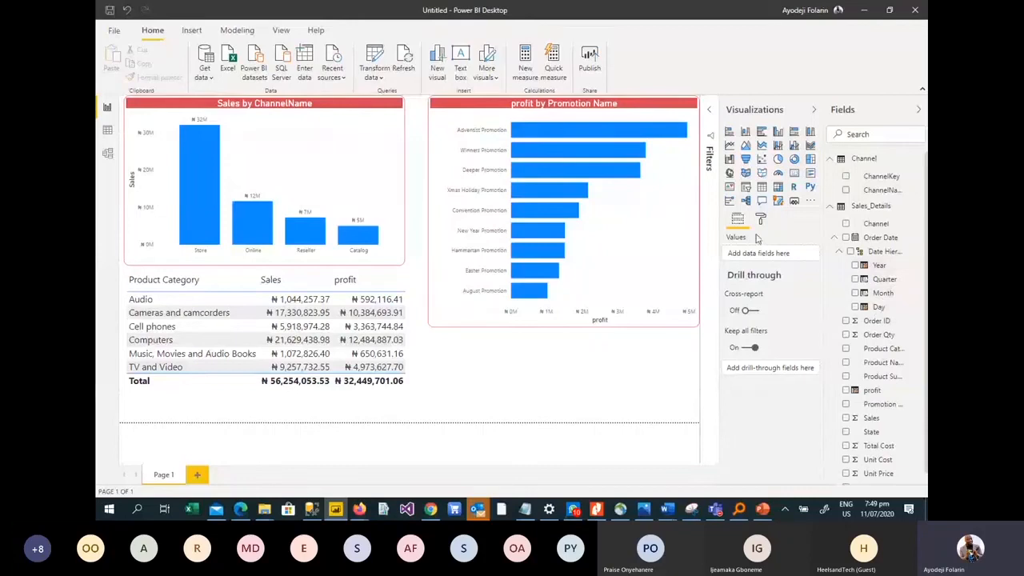
pyautogui.click(746, 188)
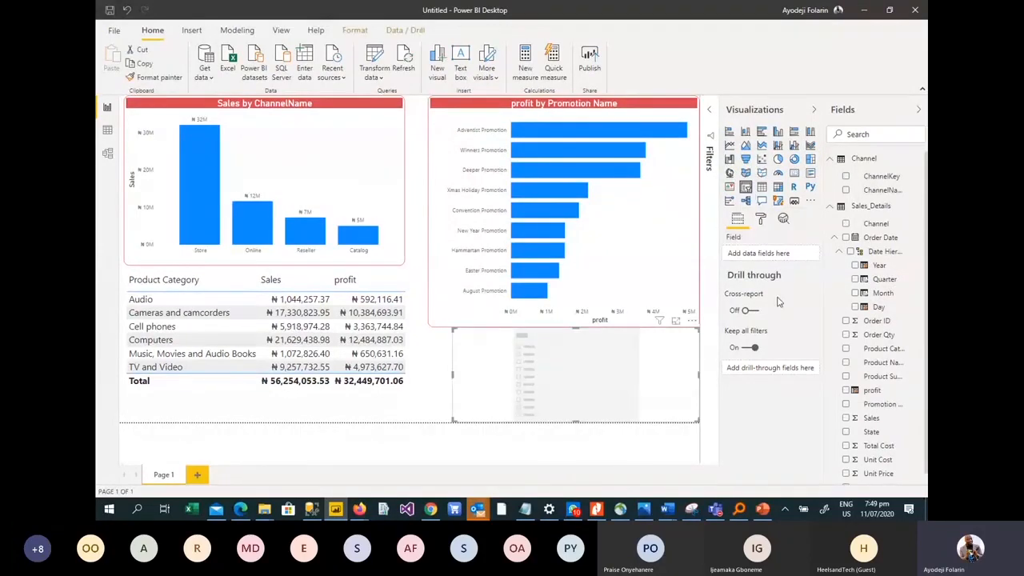
pyautogui.click(856, 266)
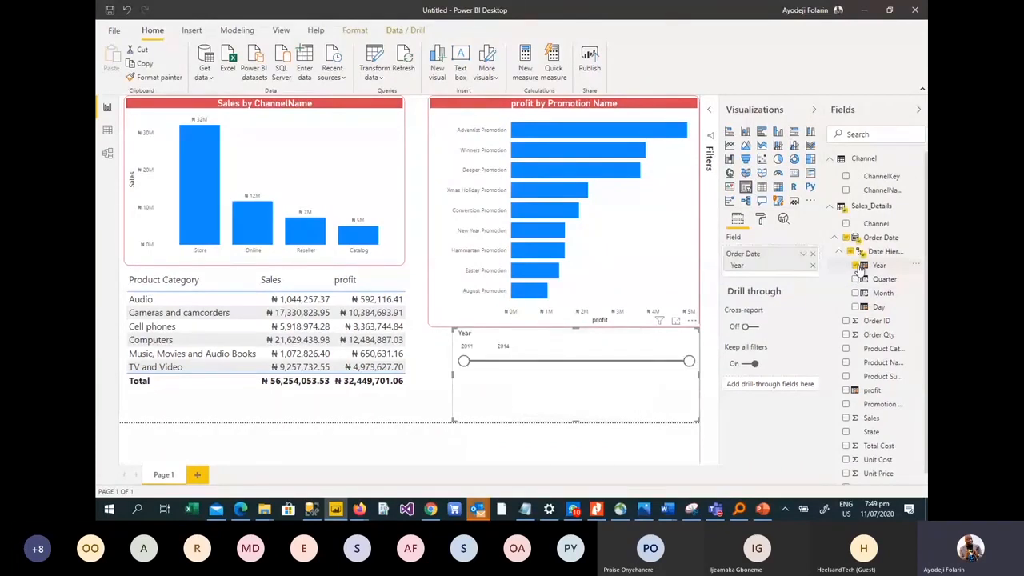
pyautogui.click(693, 335)
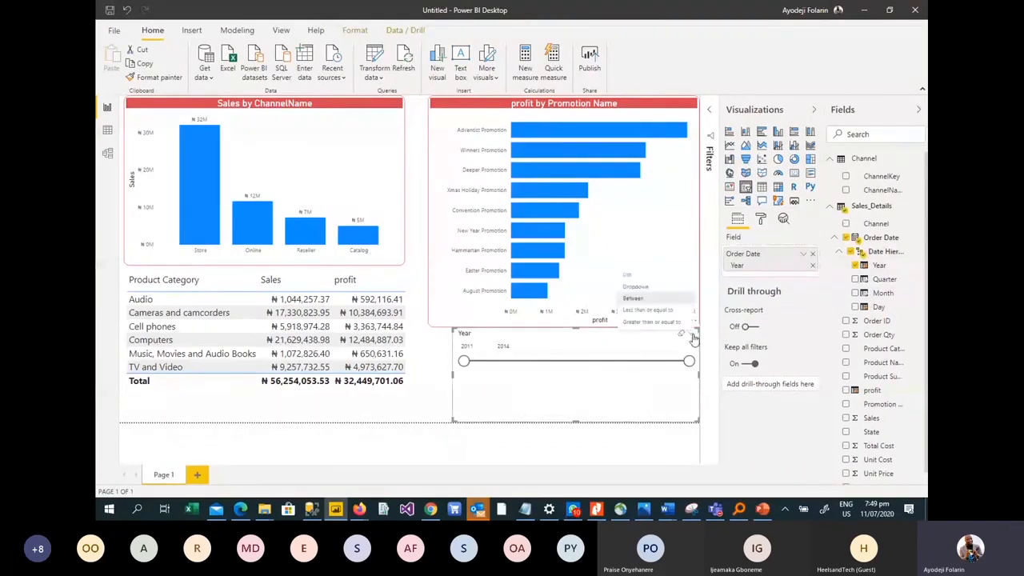
pyautogui.click(643, 279)
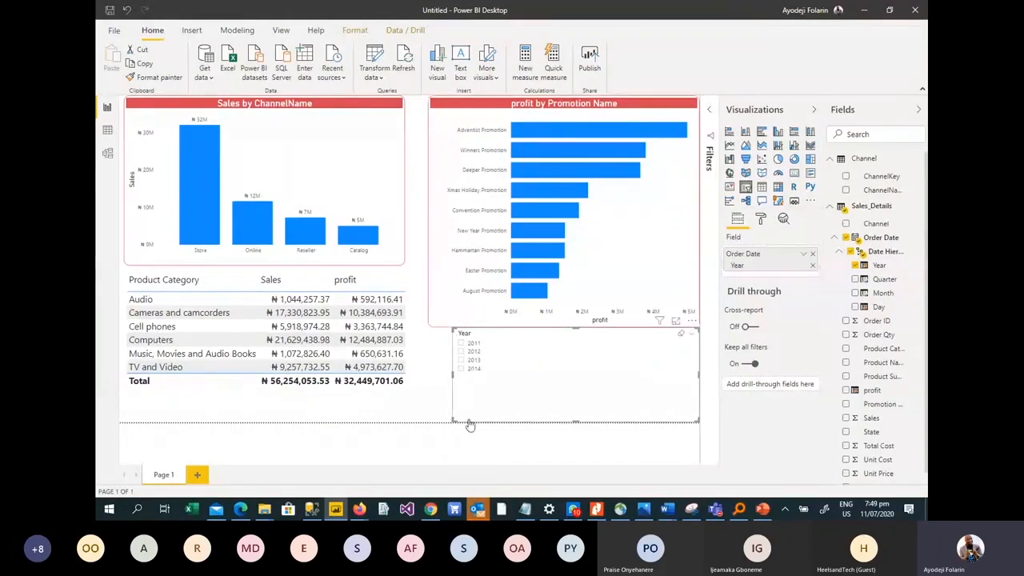
# Step: Filter the report through each year in the Year slicer, leaving 2014 selected, and narrow the slicer to about half its width
pyautogui.click(461, 361)
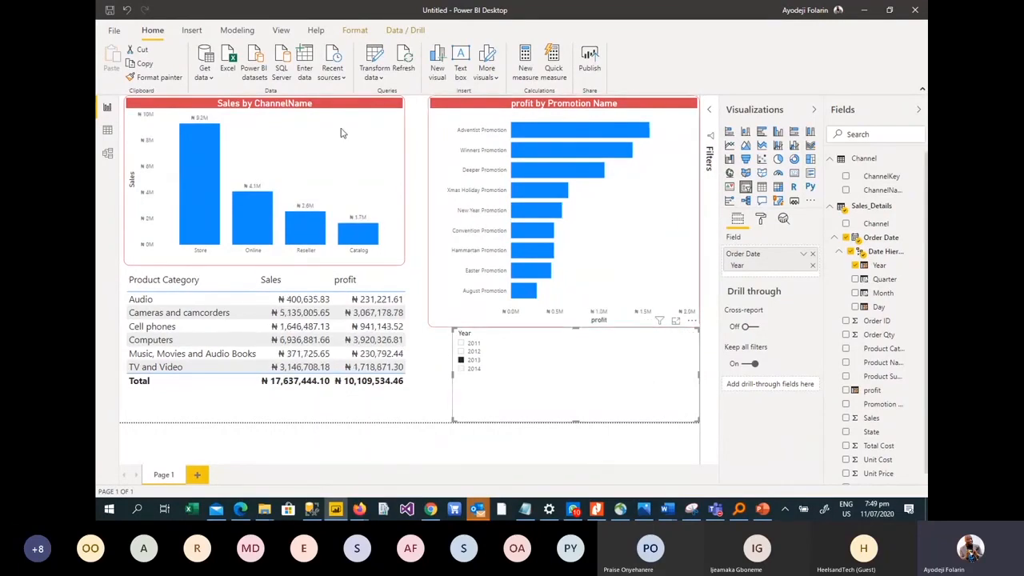
pyautogui.click(477, 371)
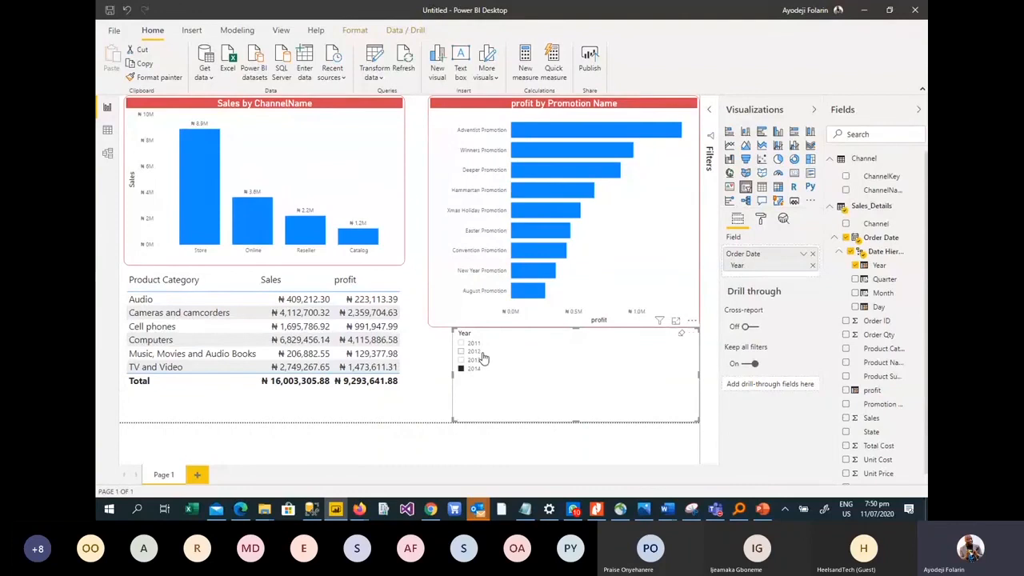
pyautogui.click(478, 353)
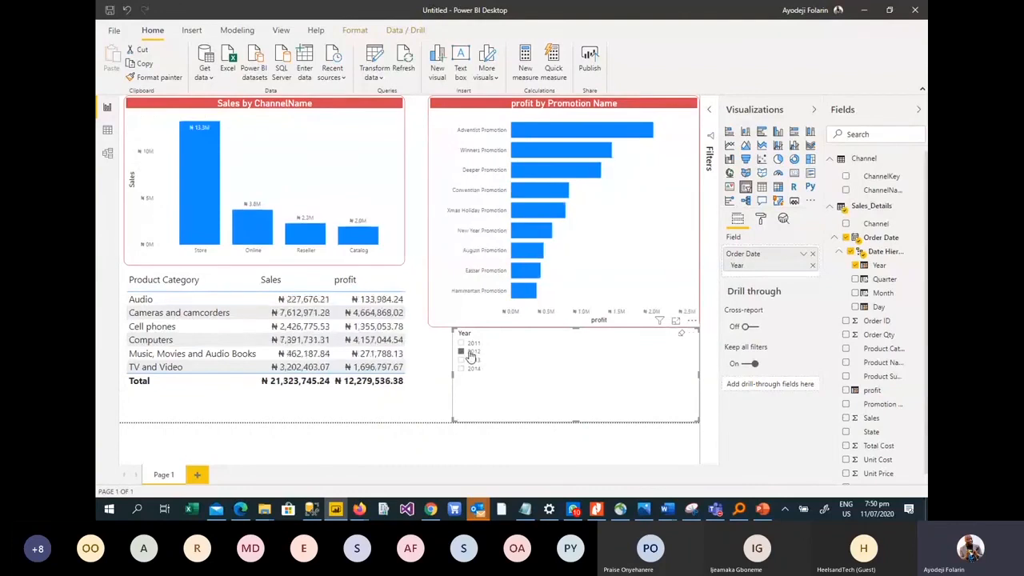
pyautogui.click(474, 343)
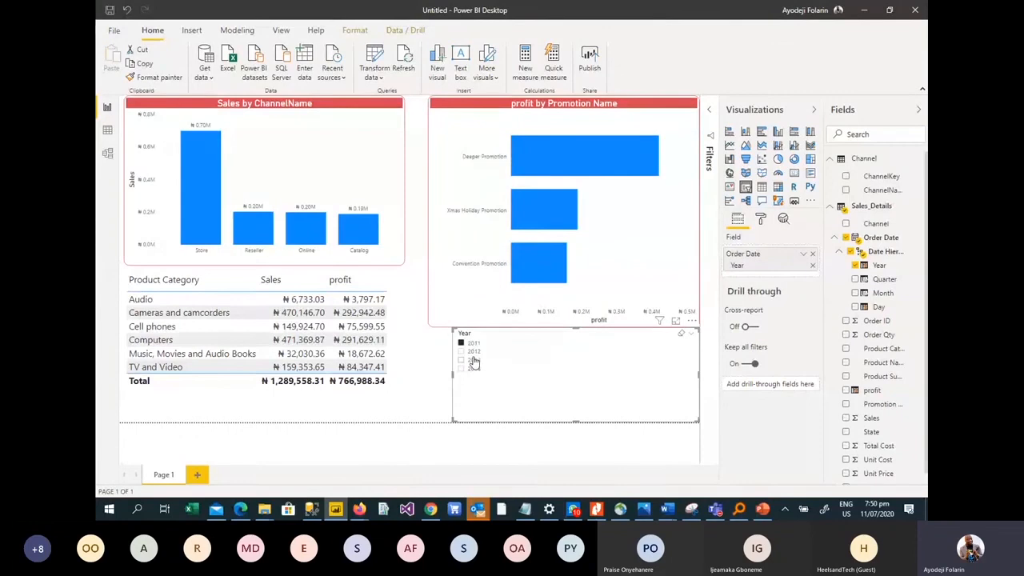
pyautogui.click(472, 351)
pyautogui.click(474, 360)
pyautogui.click(474, 369)
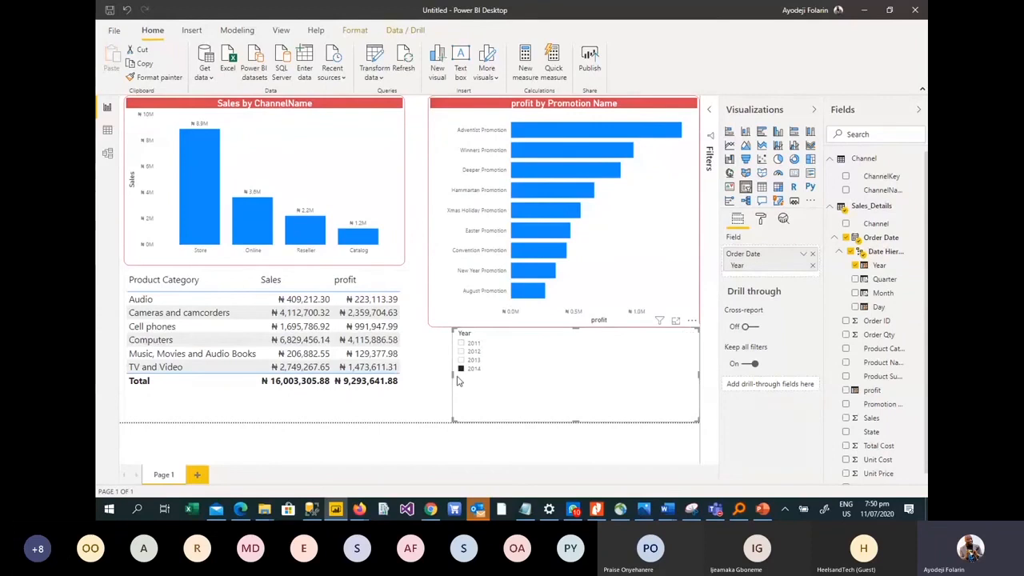
pyautogui.moveTo(452, 372); pyautogui.dragTo(565, 383)
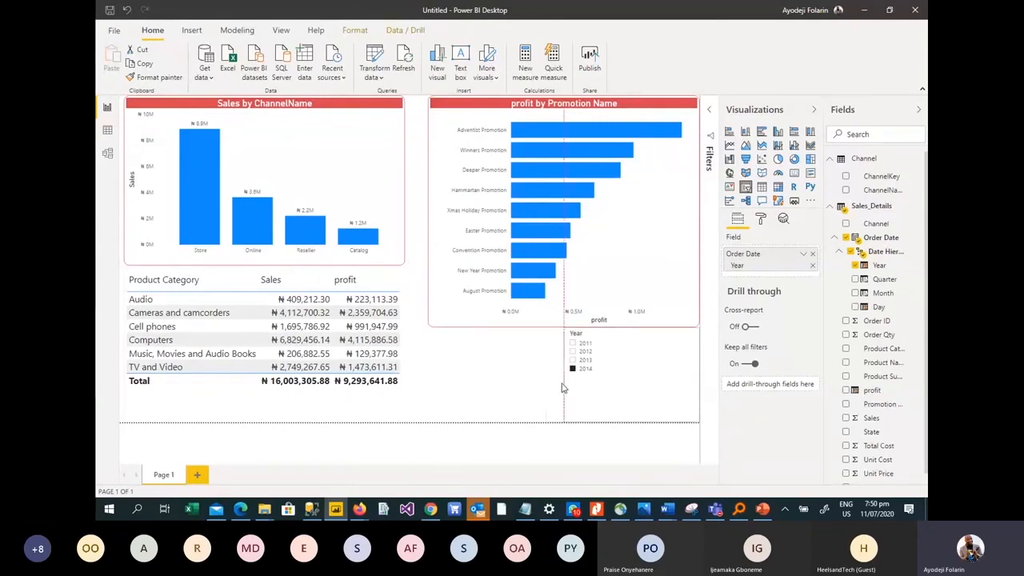
# Step: Add a second report page and insert a Q&A visual, enlarged to the page's full height and over half its width
pyautogui.click(197, 474)
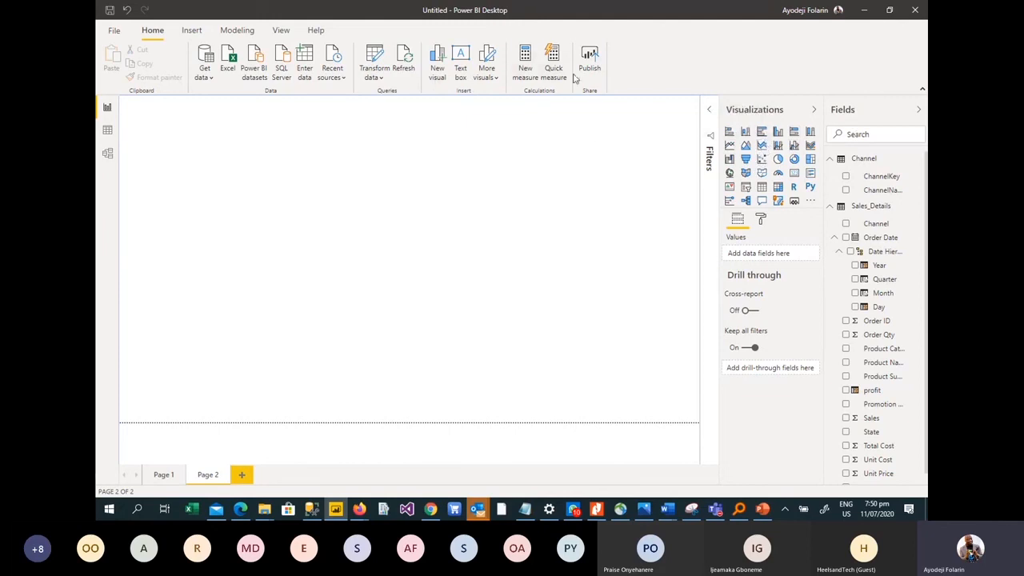
pyautogui.click(191, 32)
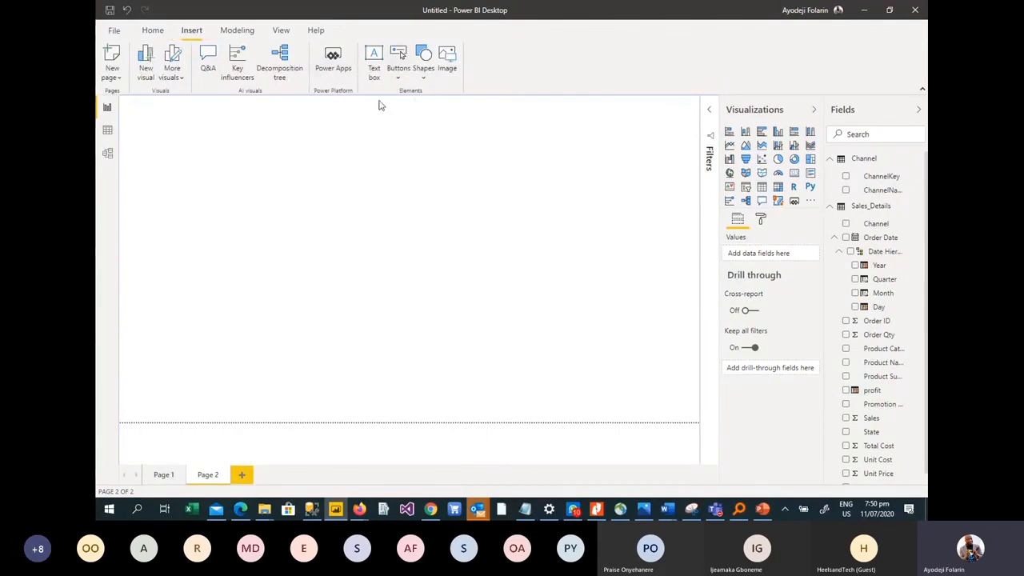
pyautogui.click(208, 62)
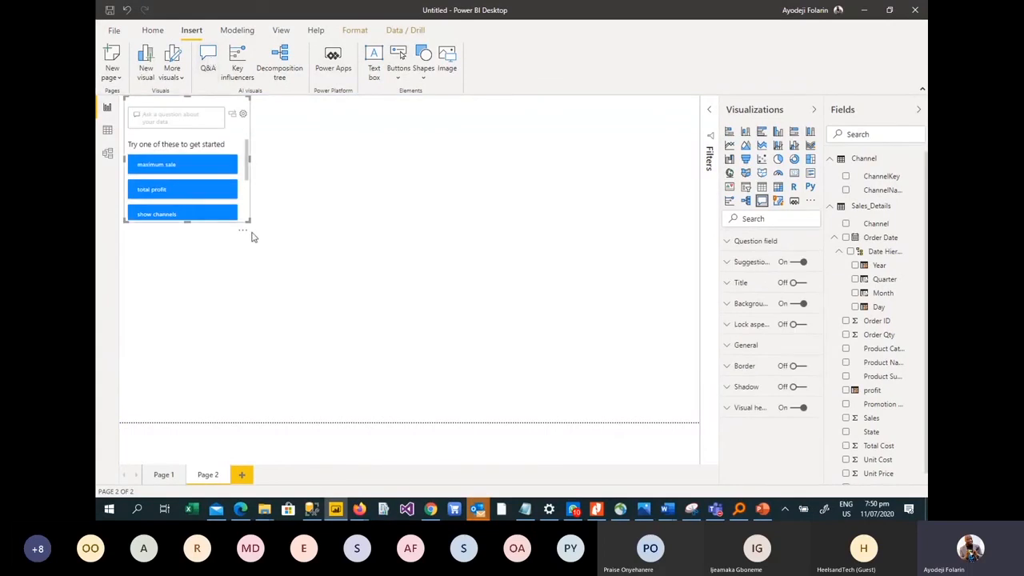
pyautogui.moveTo(248, 221); pyautogui.dragTo(493, 421)
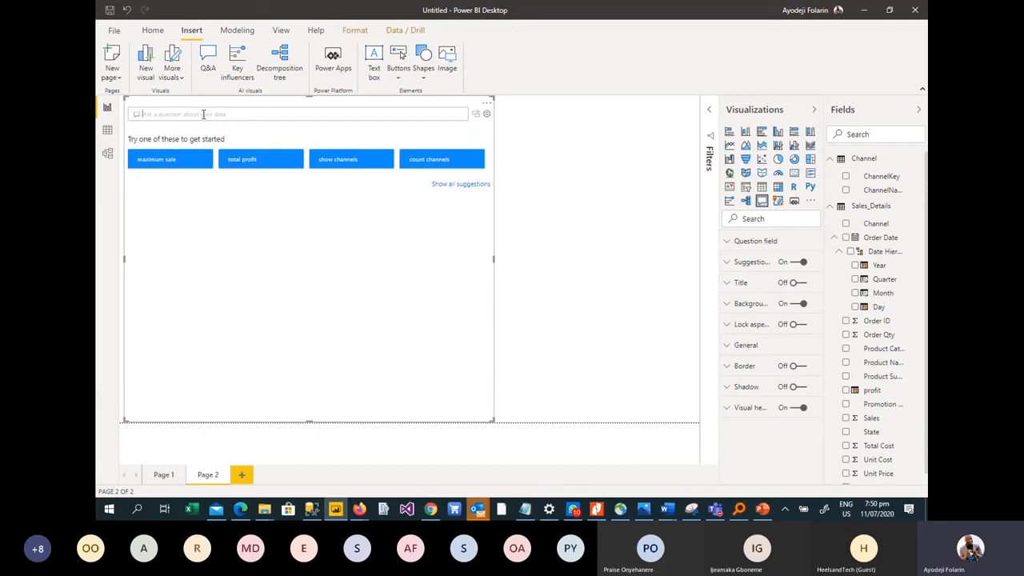
# Step: Ask the Q&A visual for "sales by state as pie"
pyautogui.write('sales')
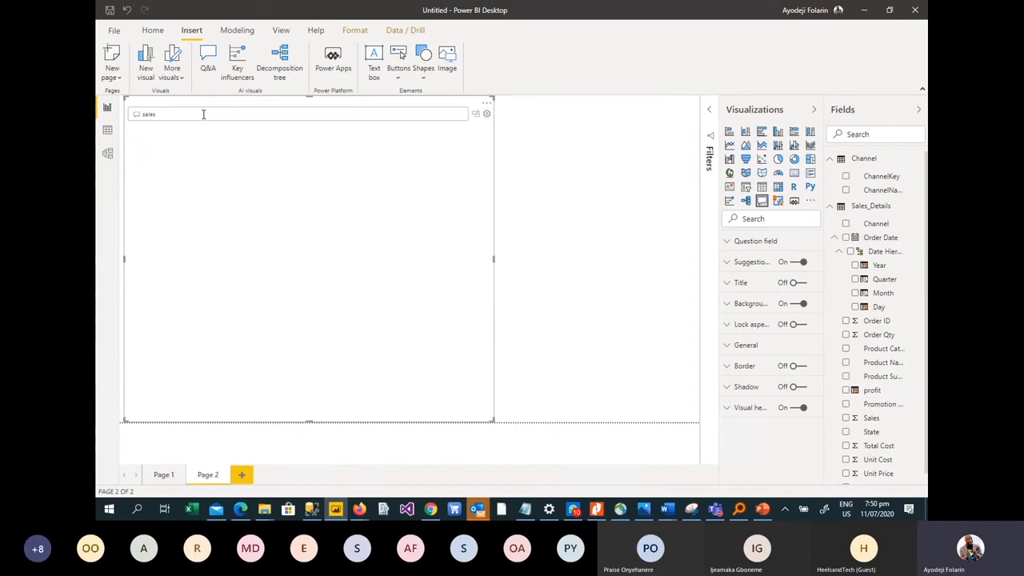
pyautogui.write(' by state')
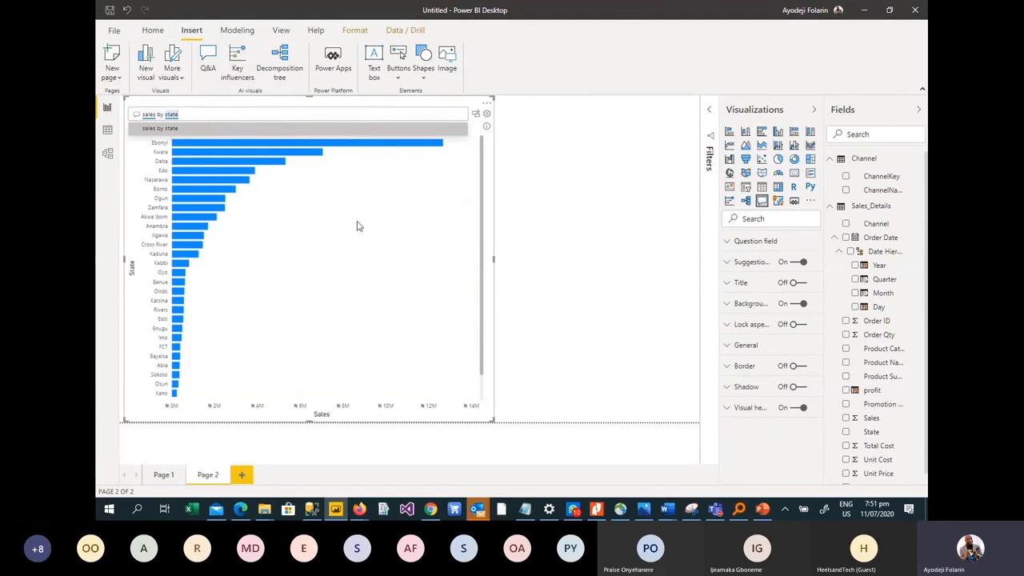
pyautogui.write('as')
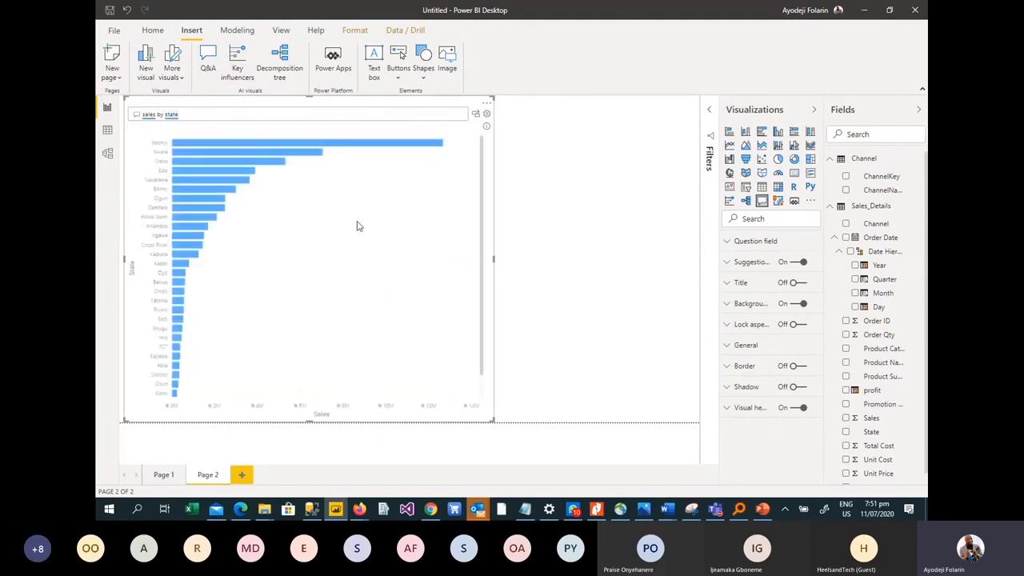
pyautogui.write(' pie')
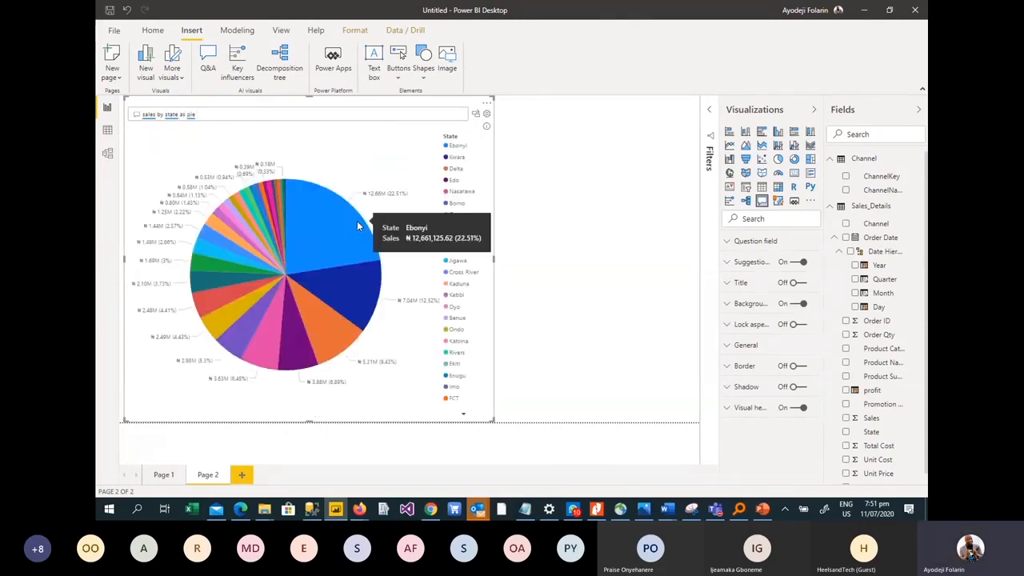
# Step: Change the question to "sales by state as map" and convert the Q&A result into a standard visual
pyautogui.press('BackSpace')
pyautogui.press('BackSpace')
pyautogui.press('BackSpace')
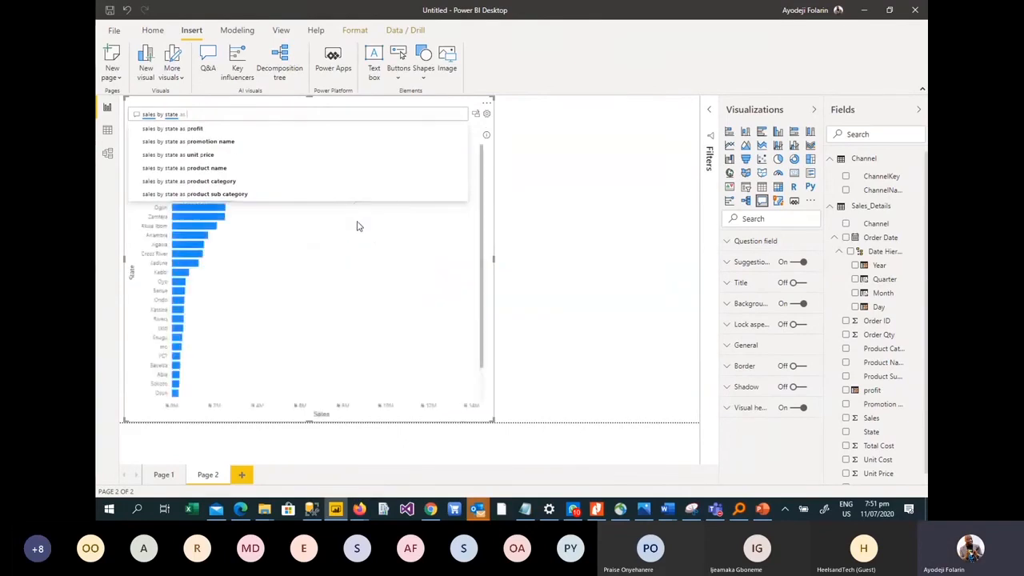
pyautogui.write('ar')
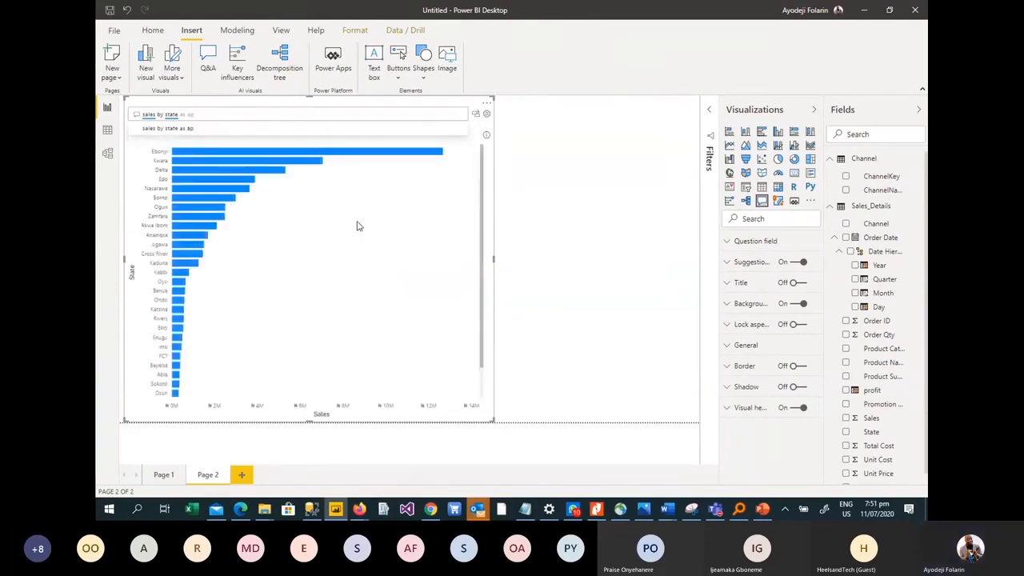
pyautogui.press('BackSpace')
pyautogui.press('BackSpace')
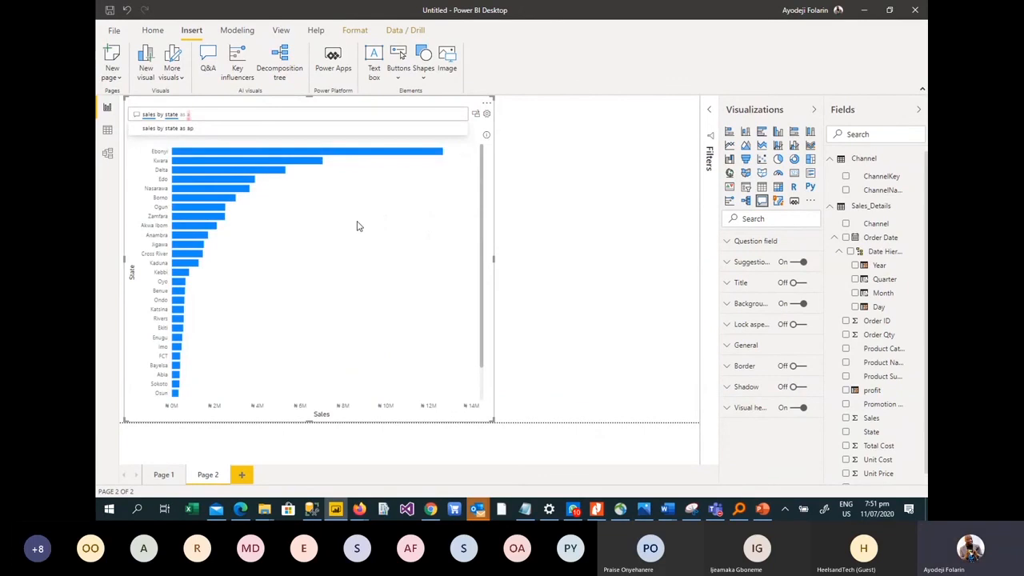
pyautogui.write('mp')
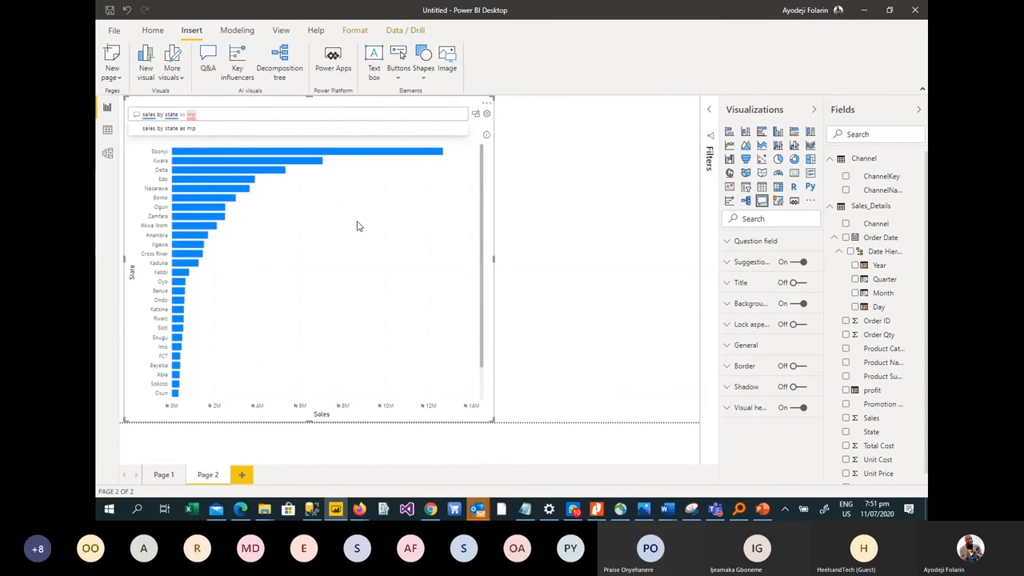
pyautogui.press('BackSpace')
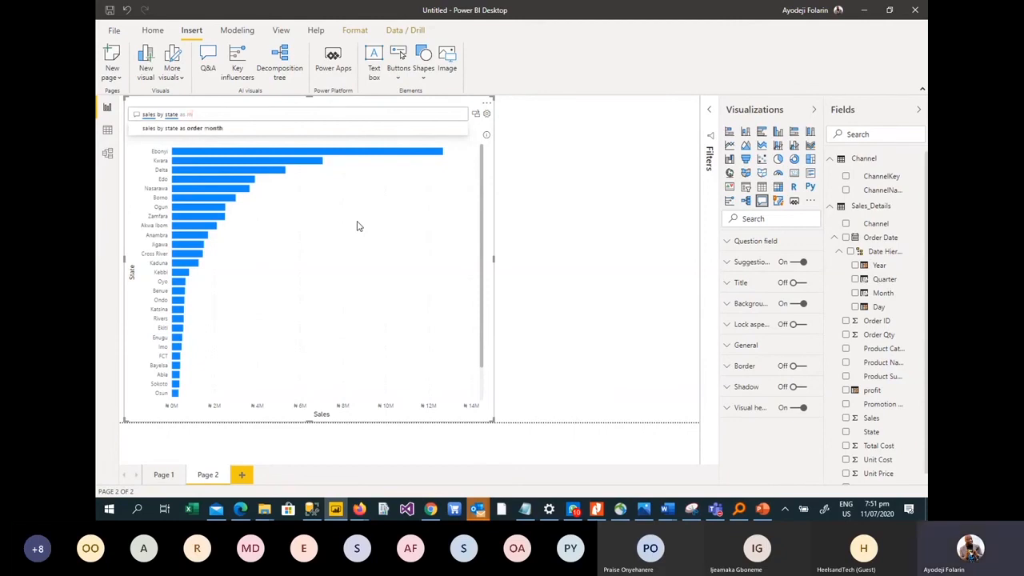
pyautogui.write('ap')
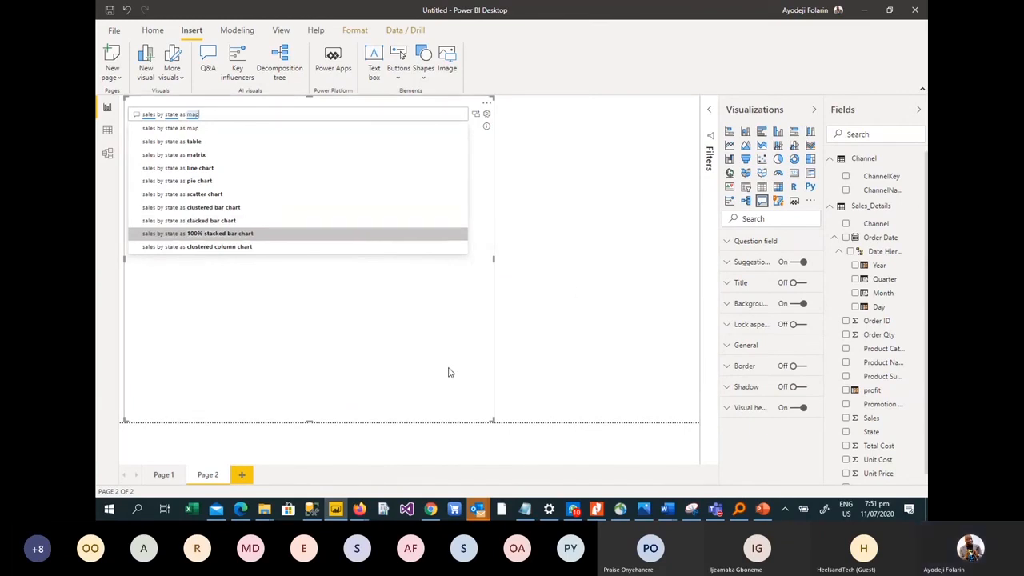
pyautogui.click(188, 128)
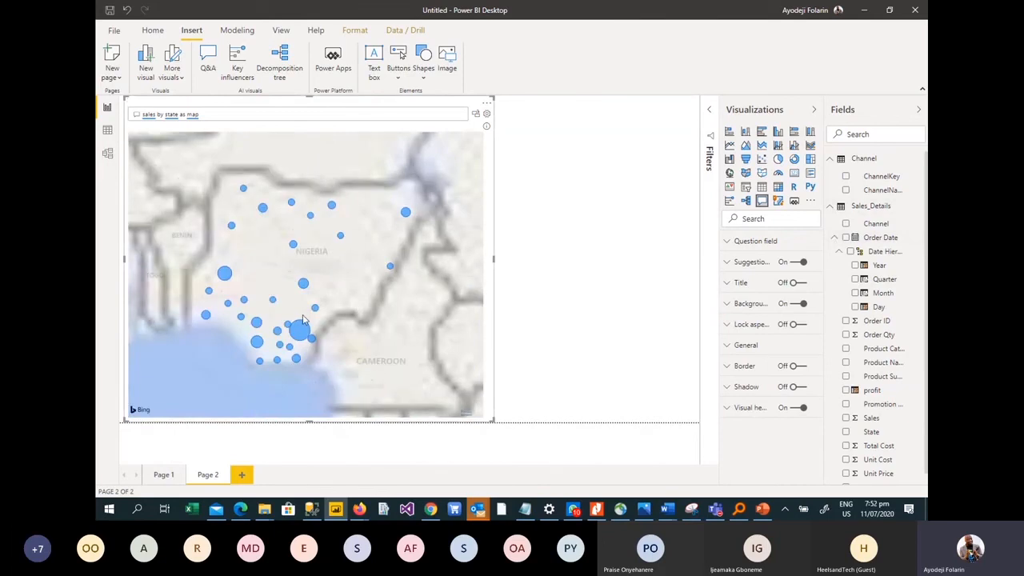
pyautogui.moveTo(300, 339)
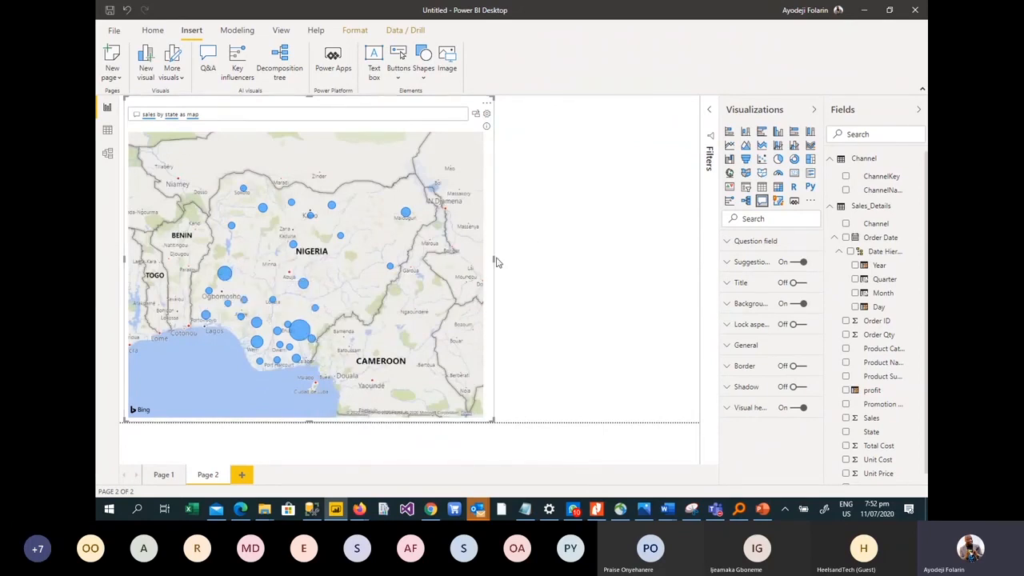
pyautogui.click(476, 116)
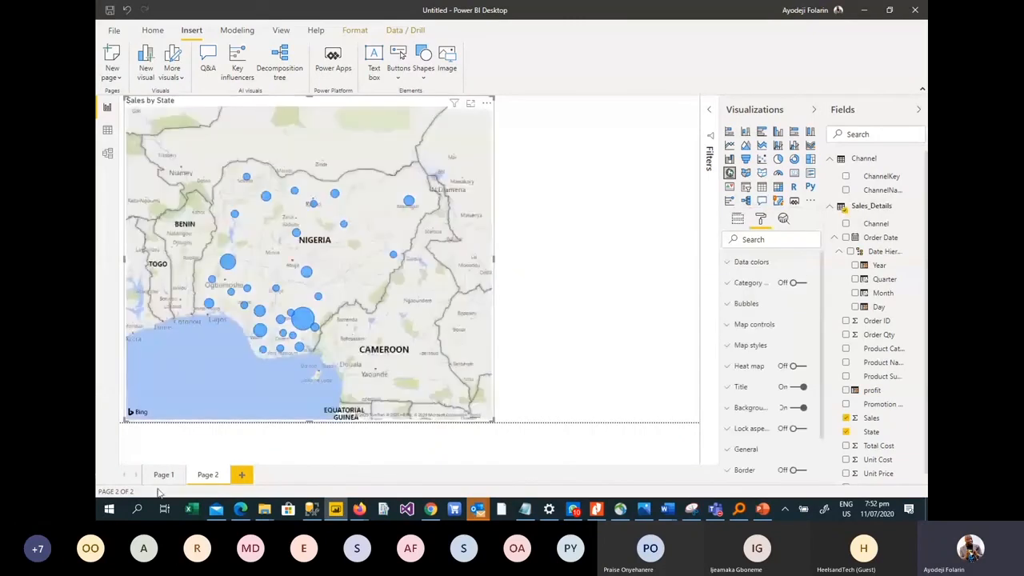
# Step: Add a third report page with a Q&A visual enlarged to about half the page width and nearly its full height
pyautogui.click(239, 476)
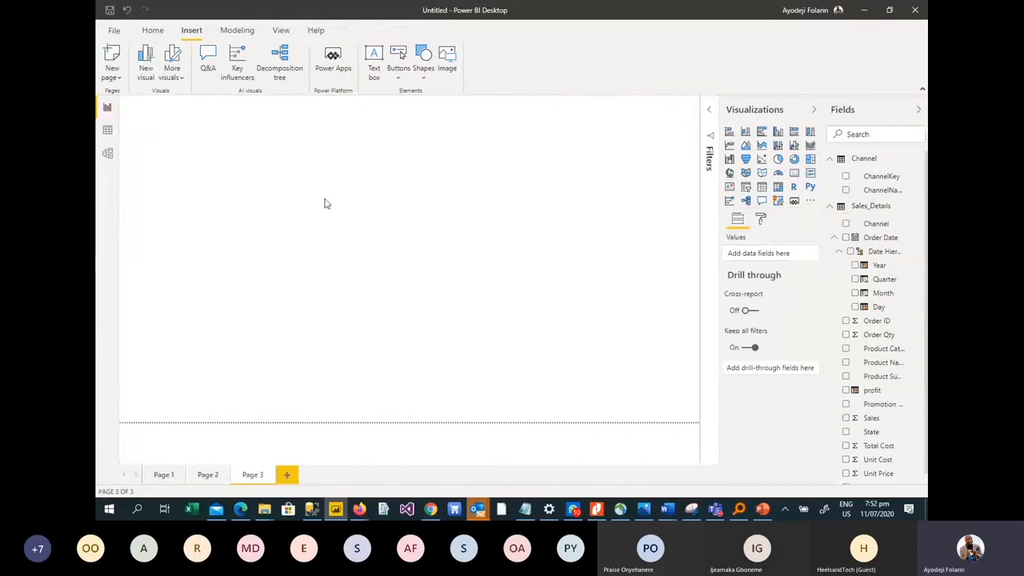
pyautogui.click(208, 61)
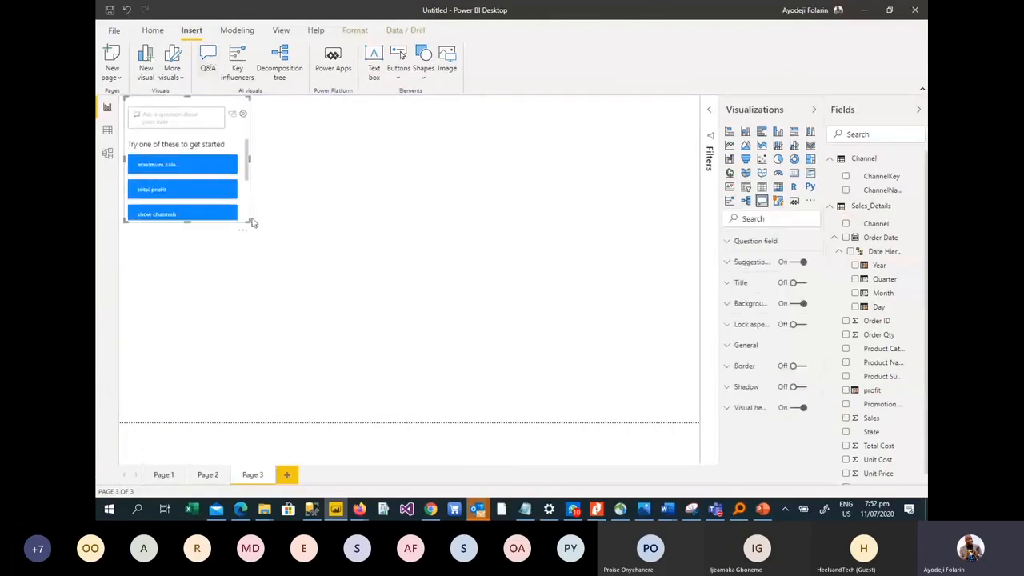
pyautogui.moveTo(247, 221); pyautogui.dragTo(412, 408)
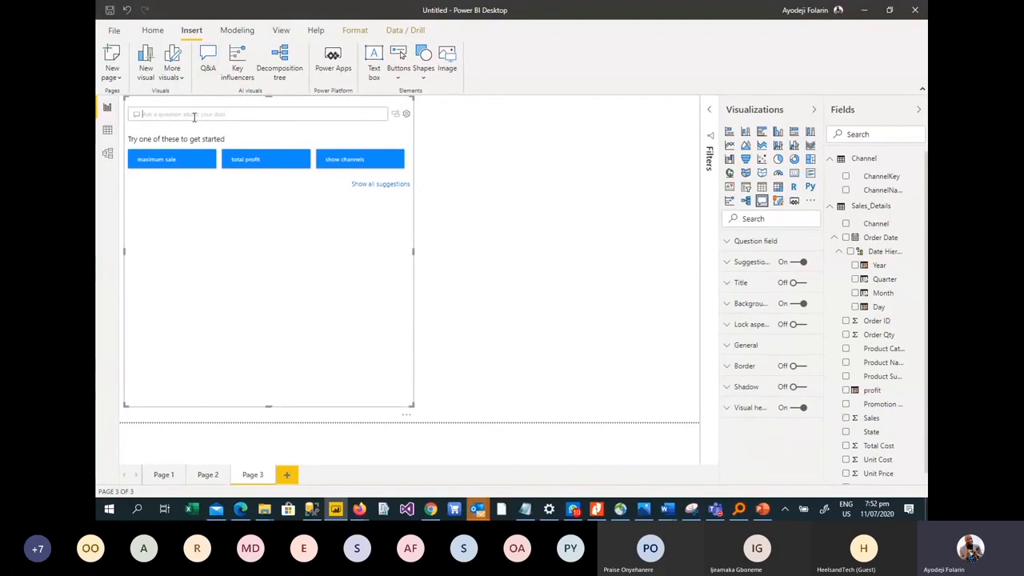
# Step: Ask the Q&A visual for profit by year as a column chart and dismiss the suggestions
pyautogui.write('profit')
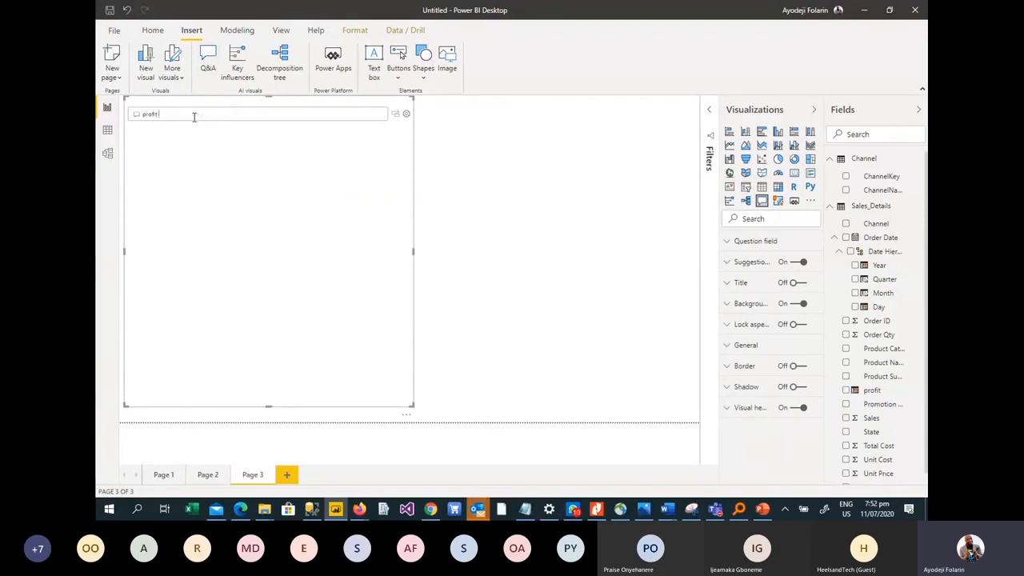
pyautogui.write(' by')
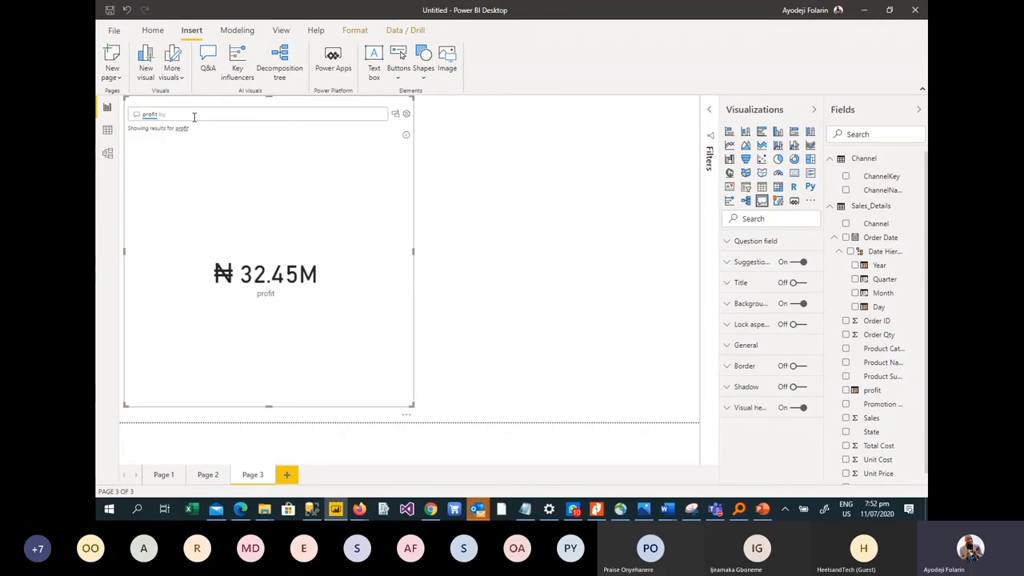
pyautogui.write(' year')
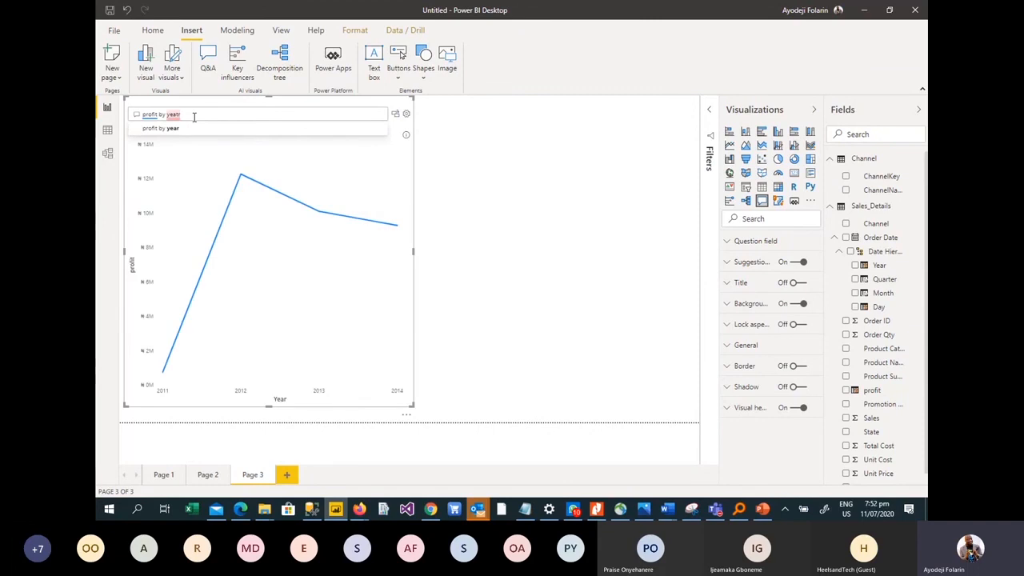
pyautogui.write('a')
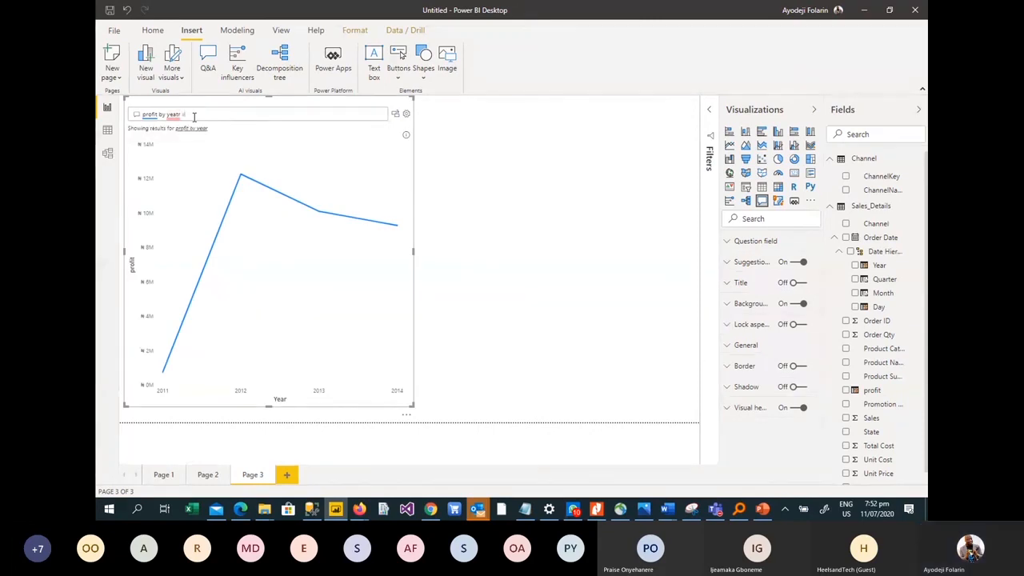
pyautogui.write('s ')
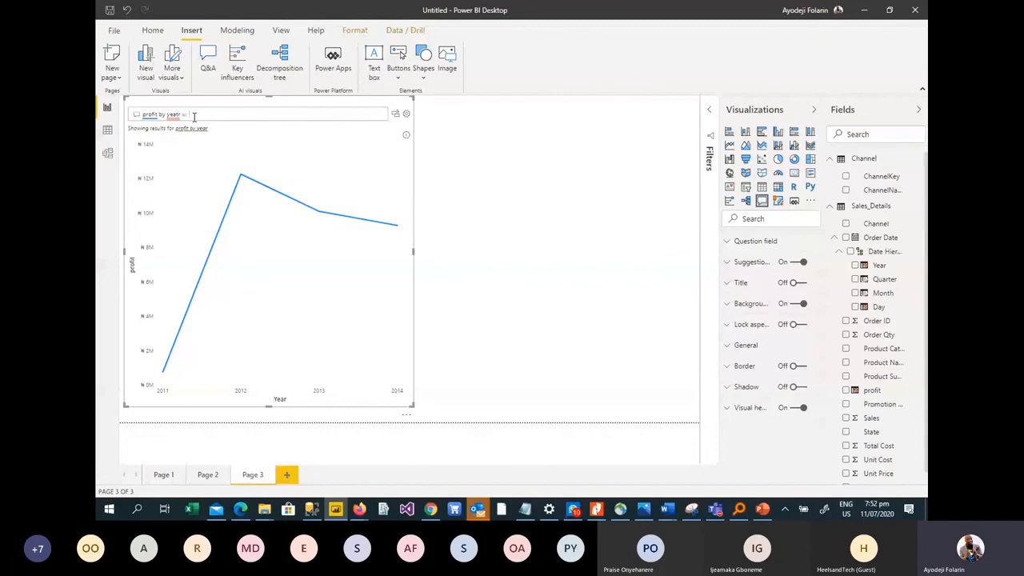
pyautogui.write('column cha')
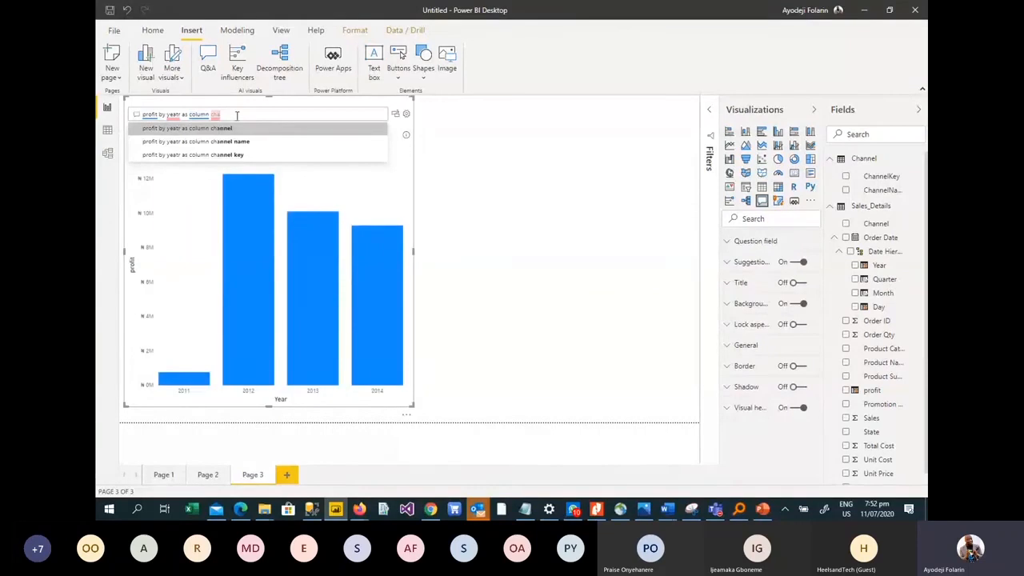
pyautogui.click(390, 206)
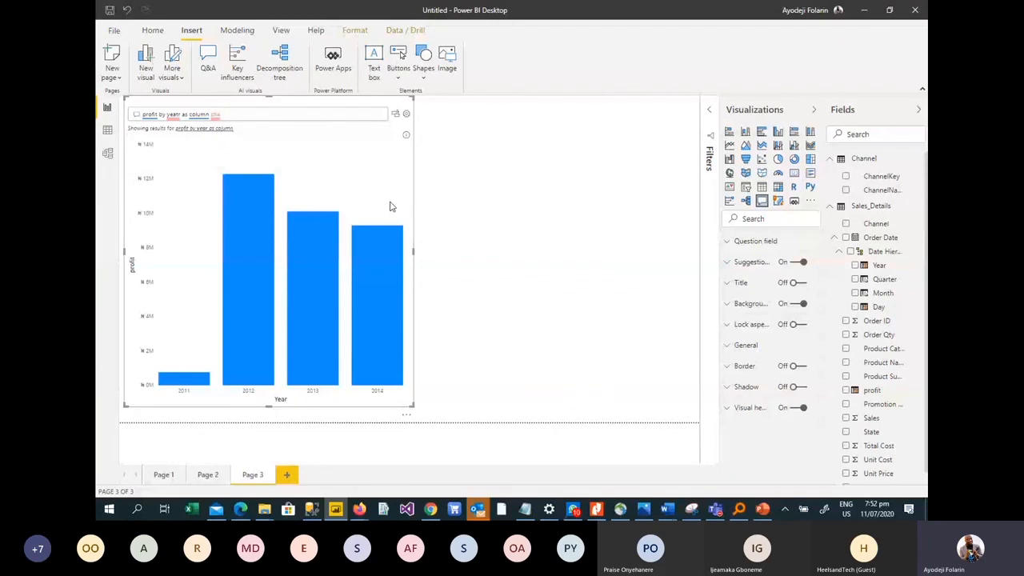
# Step: Convert the profit by year Q&A result into a standard visual and enlarge it to the page's bottom edge
pyautogui.click(398, 115)
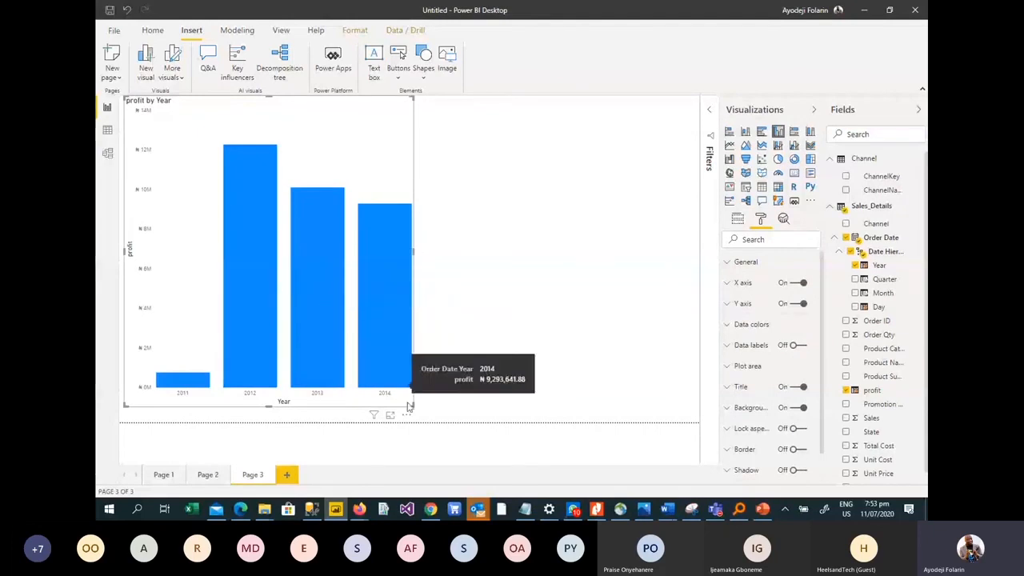
pyautogui.moveTo(411, 405); pyautogui.dragTo(420, 422)
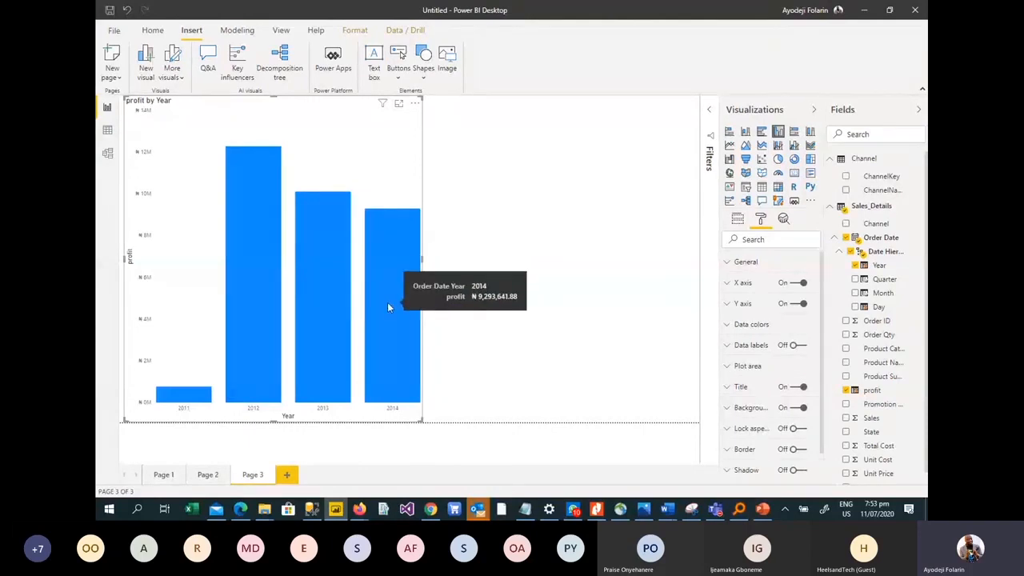
# Step: Run the Explain the decrease analysis on the 2013 profit column, review its breakdowns by channel and product sub category, and close it
pyautogui.rightClick(313, 266)
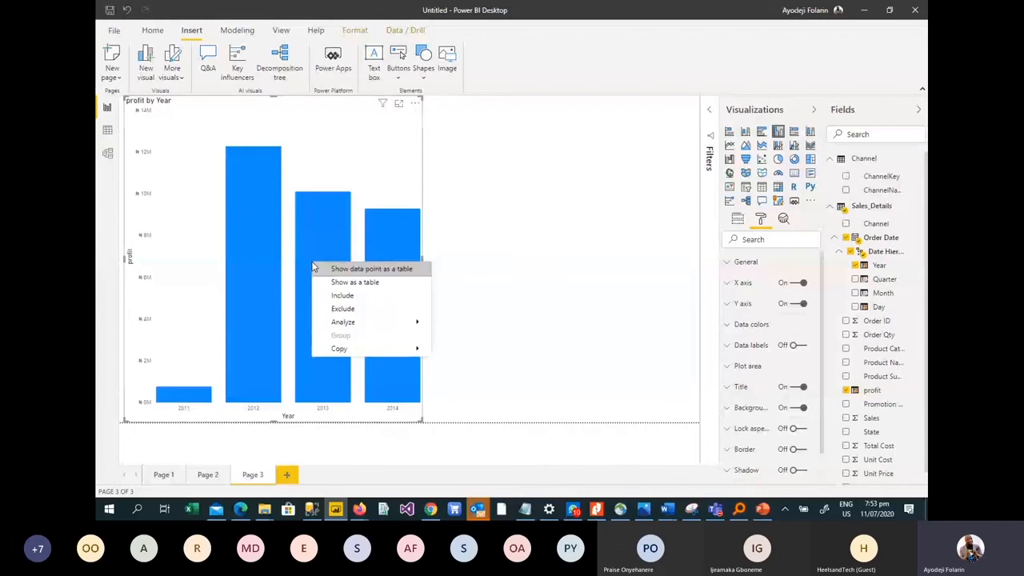
pyautogui.moveTo(346, 321)
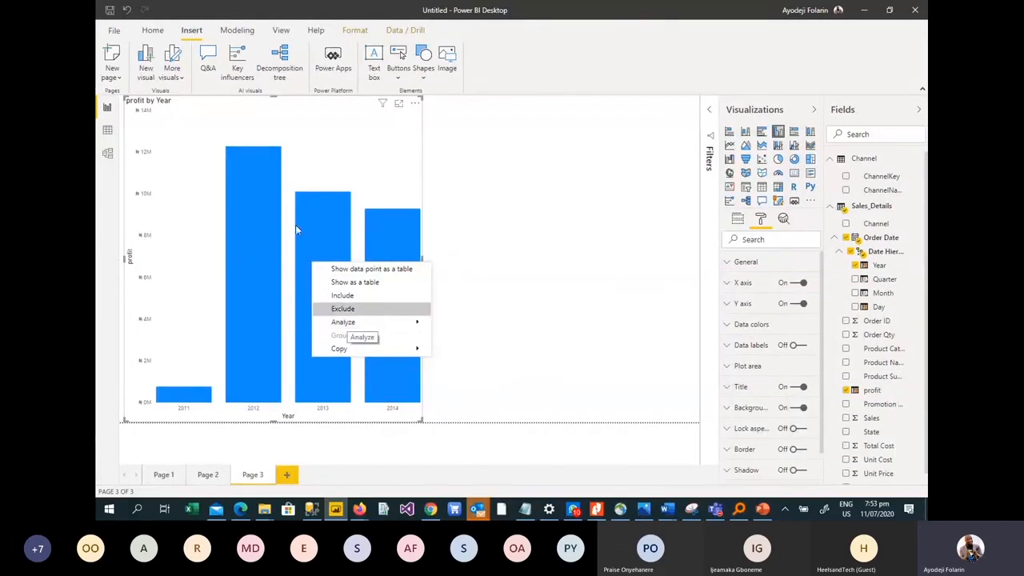
pyautogui.click(322, 223)
pyautogui.rightClick(323, 225)
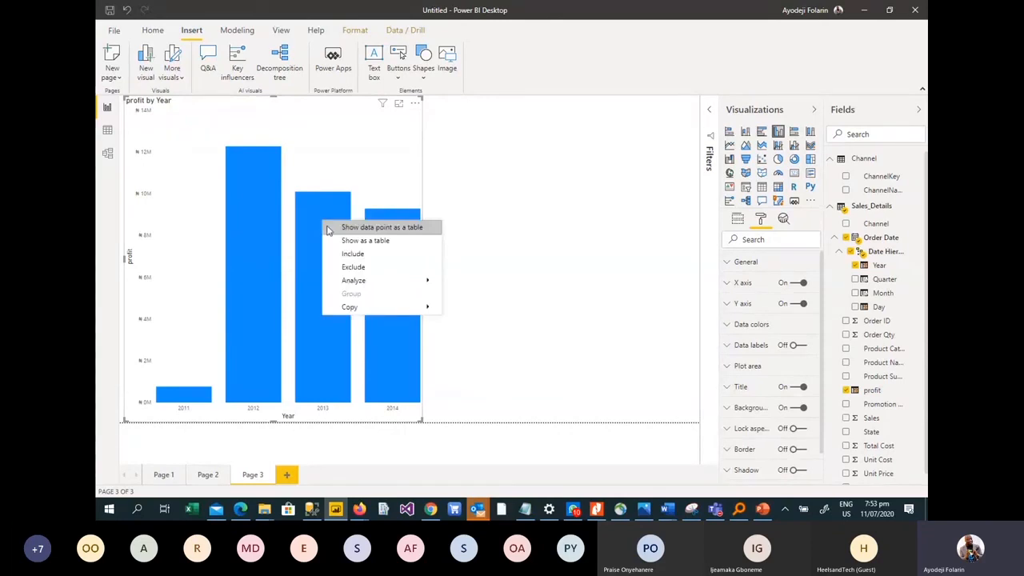
pyautogui.moveTo(360, 280)
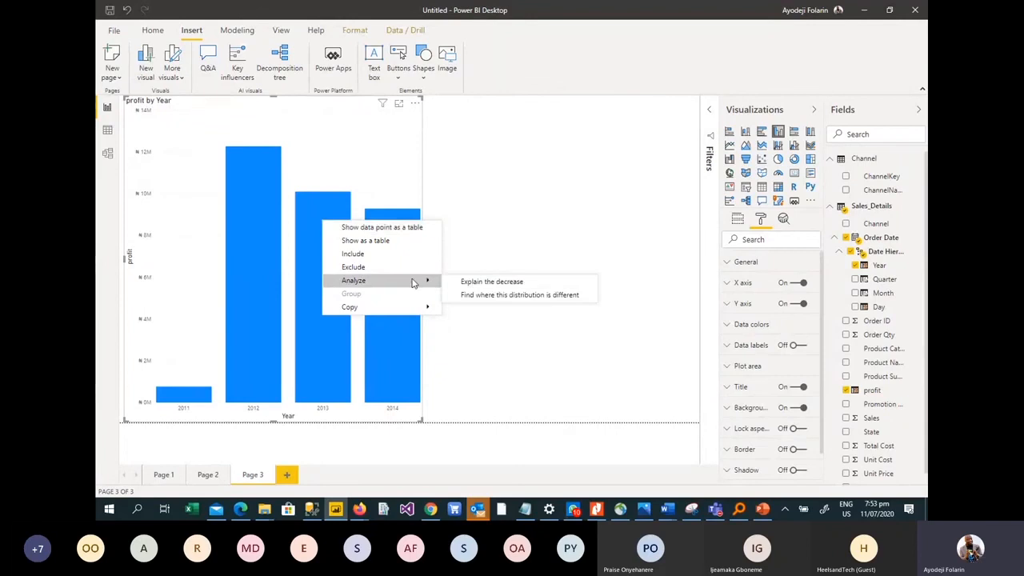
pyautogui.click(490, 282)
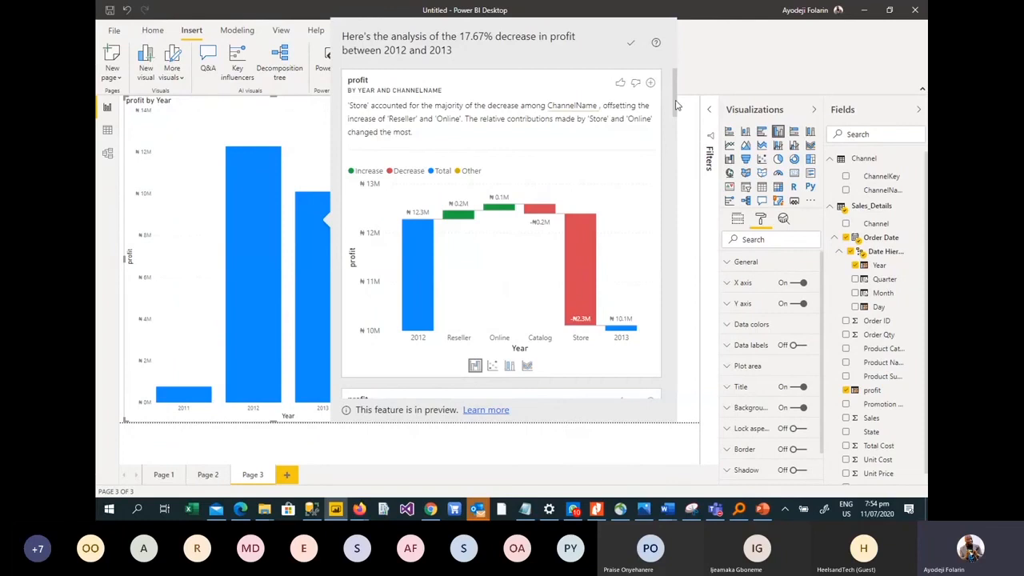
pyautogui.scroll(-3, 676, 105)
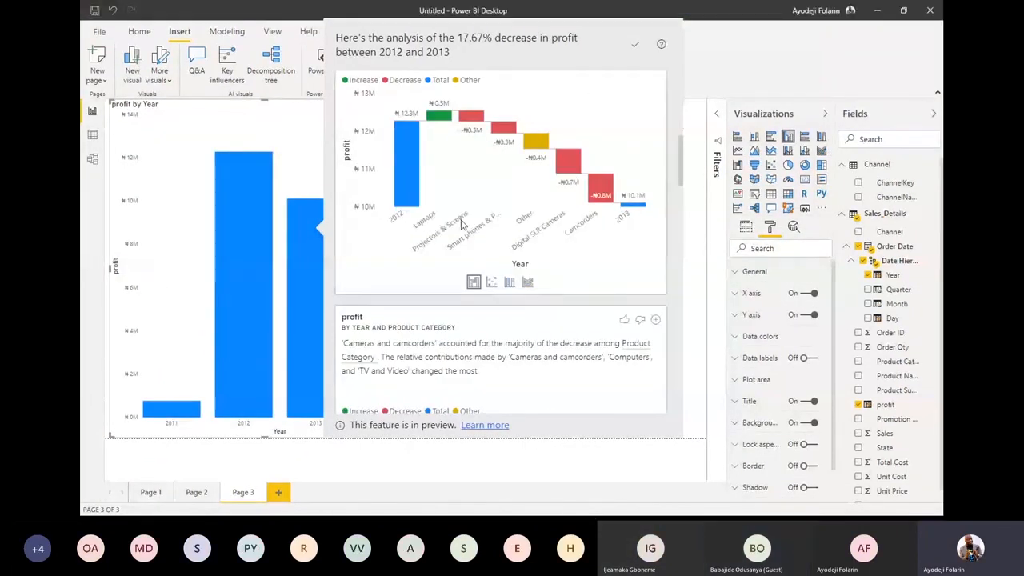
pyautogui.moveTo(594, 194)
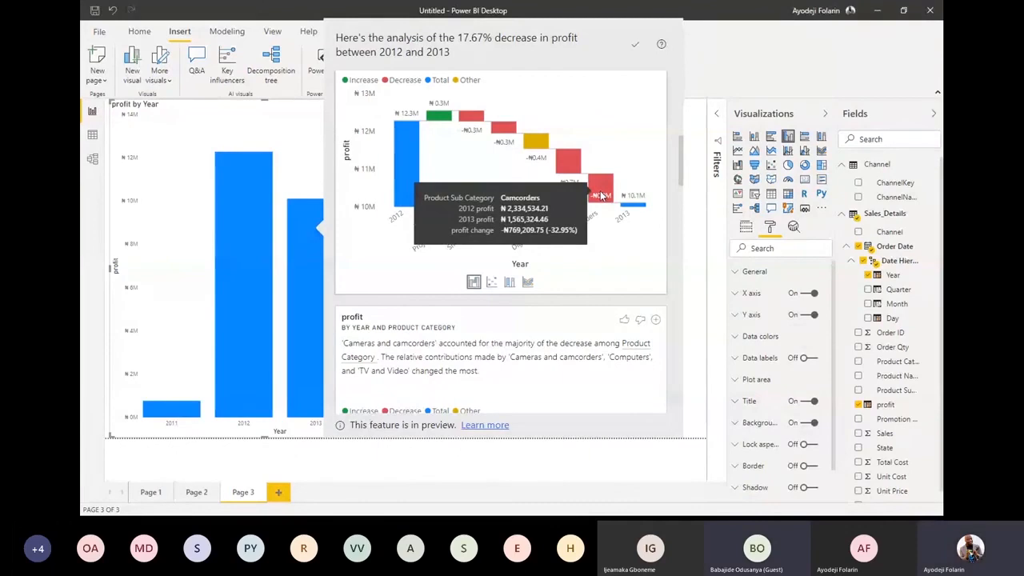
pyautogui.moveTo(682, 166); pyautogui.dragTo(669, 107)
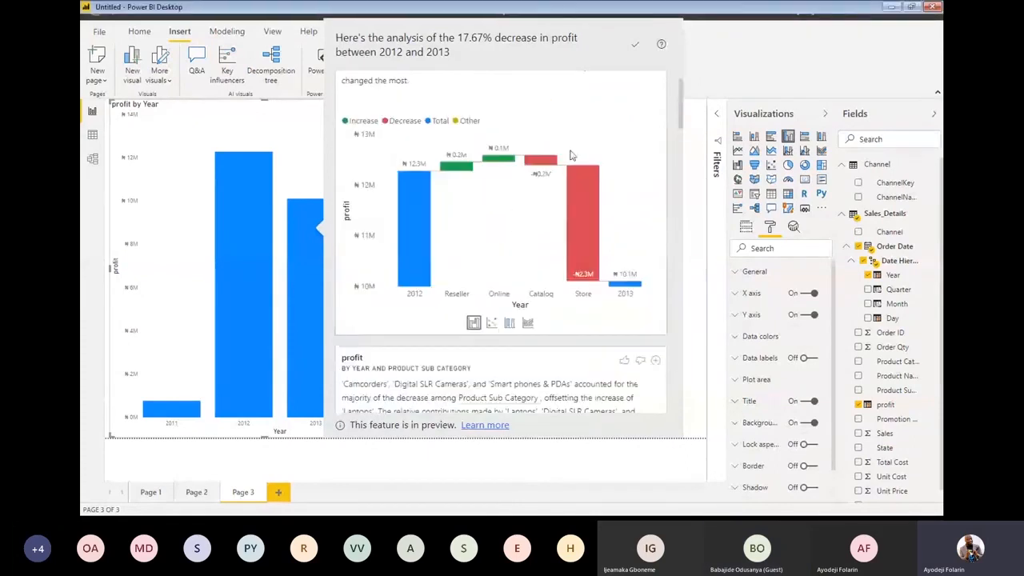
pyautogui.click(699, 273)
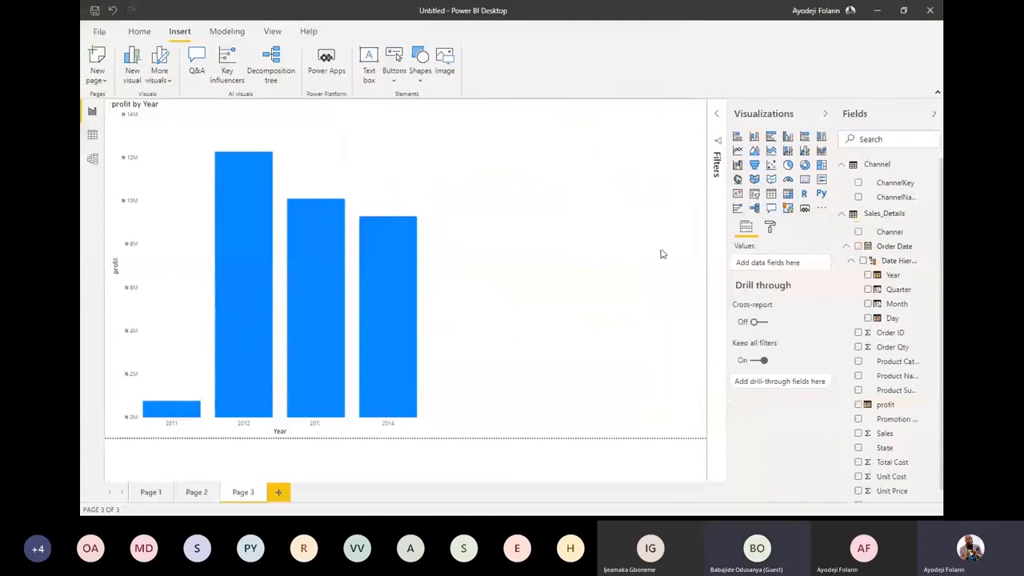
# Step: Explain the 2013 profit decrease again and add the waterfall chart of profit by year and ChannelName to the report page
pyautogui.click(311, 282)
pyautogui.rightClick(320, 268)
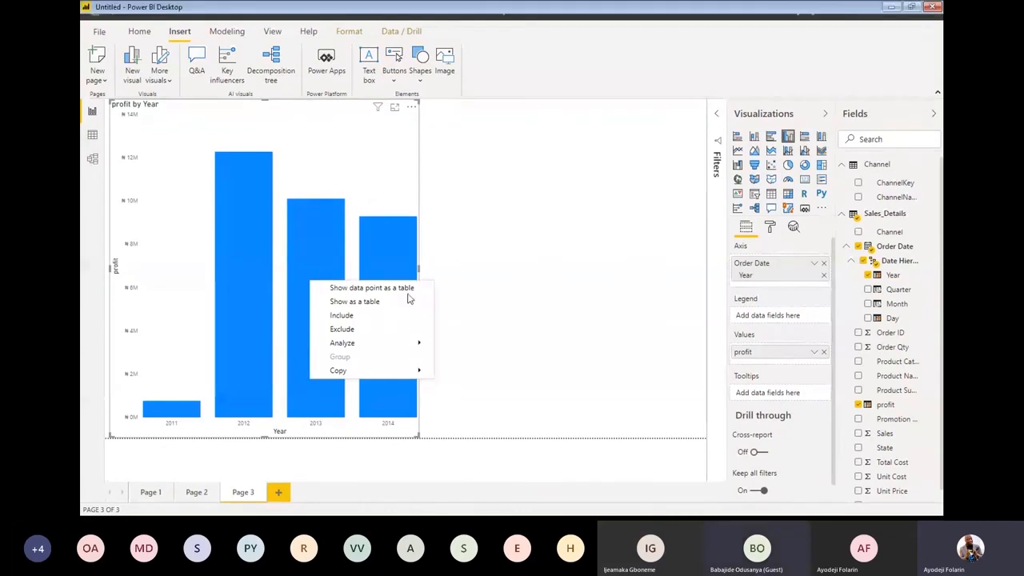
pyautogui.moveTo(384, 325)
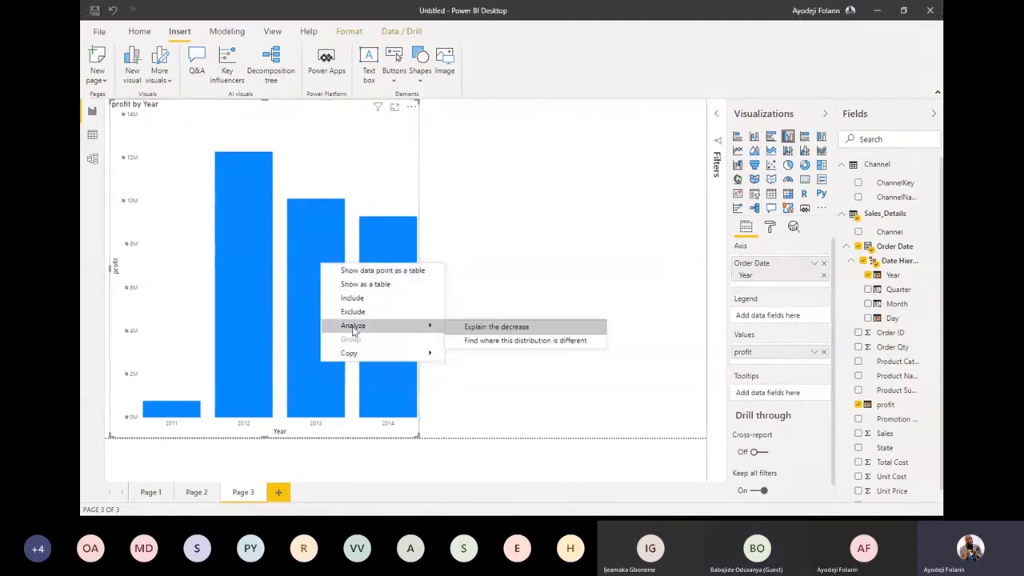
pyautogui.click(551, 327)
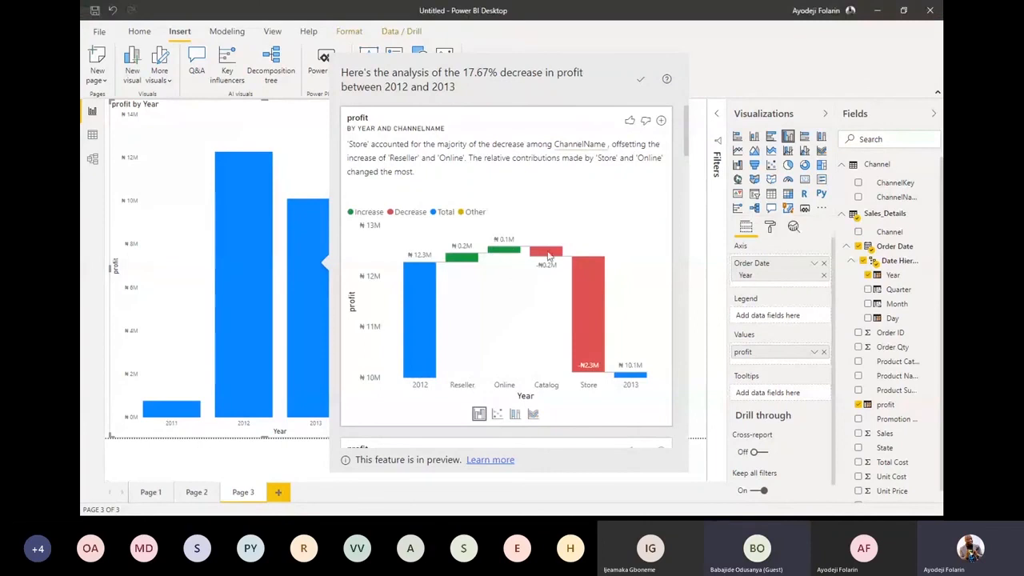
pyautogui.click(662, 122)
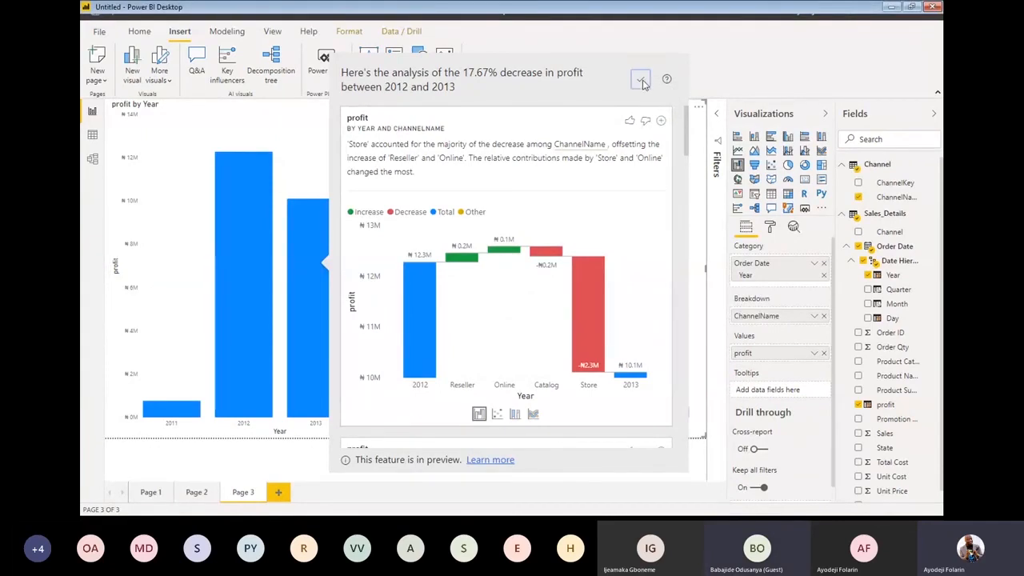
pyautogui.click(698, 234)
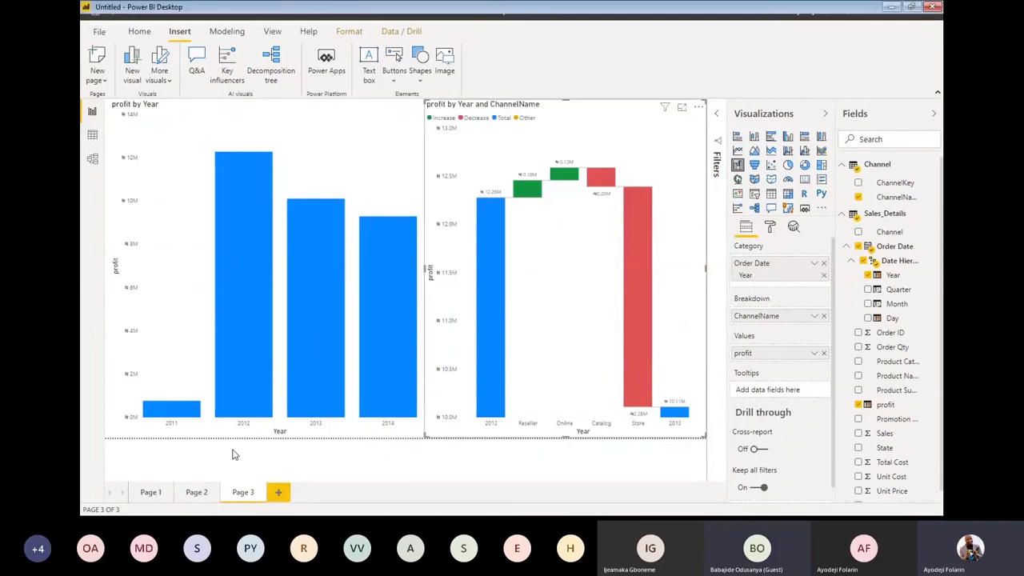
# Step: Shrink the profit by Year and ChannelName waterfall chart to roughly half the page height, keeping its upper-right corner in place
pyautogui.click(203, 193)
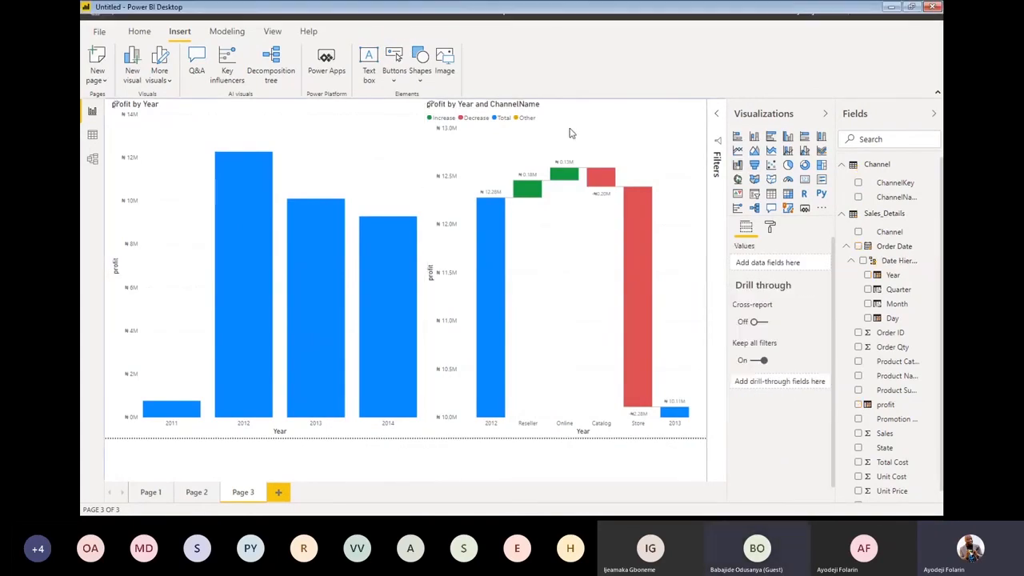
pyautogui.click(417, 114)
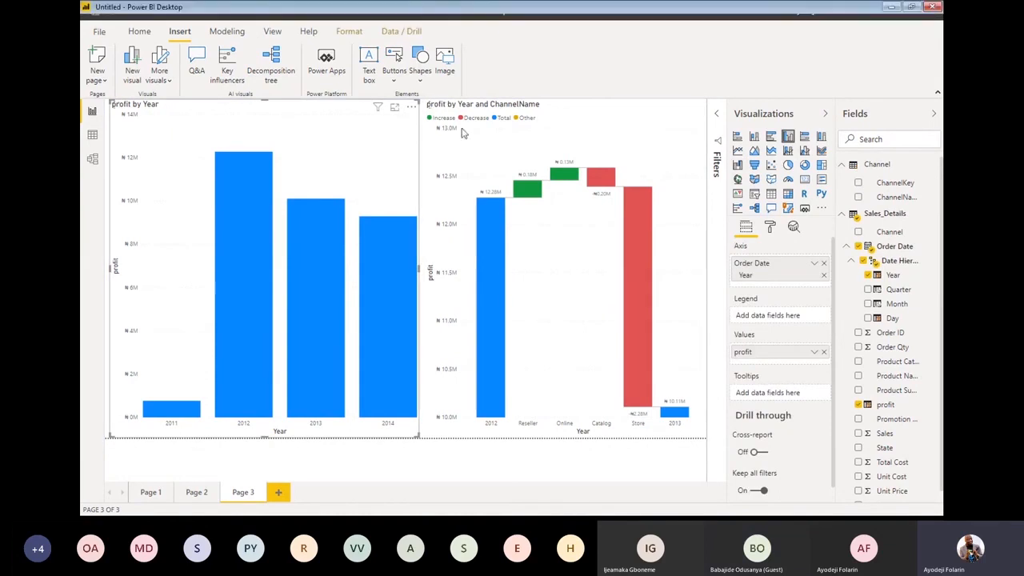
pyautogui.click(429, 436)
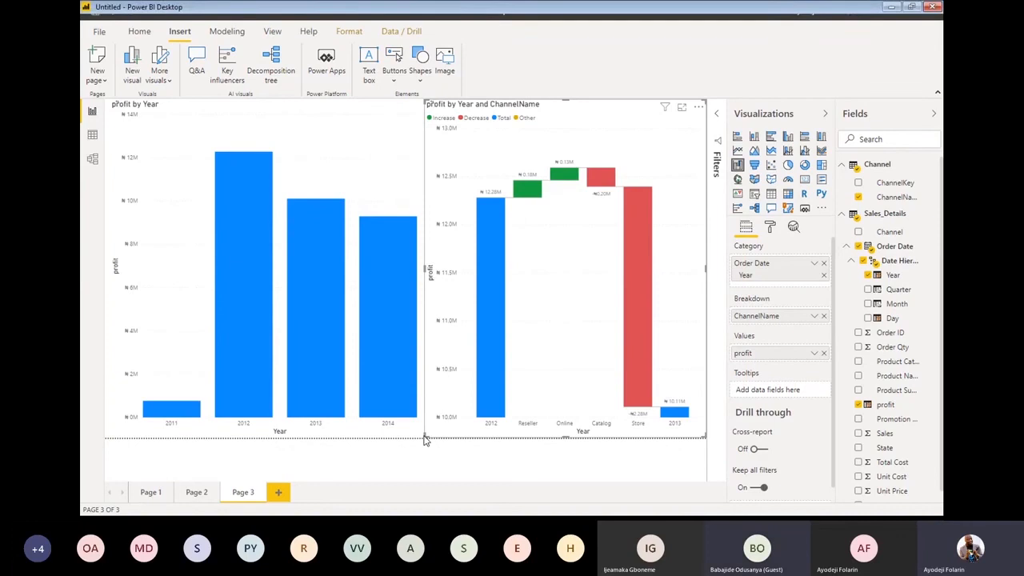
pyautogui.moveTo(425, 438); pyautogui.dragTo(455, 286)
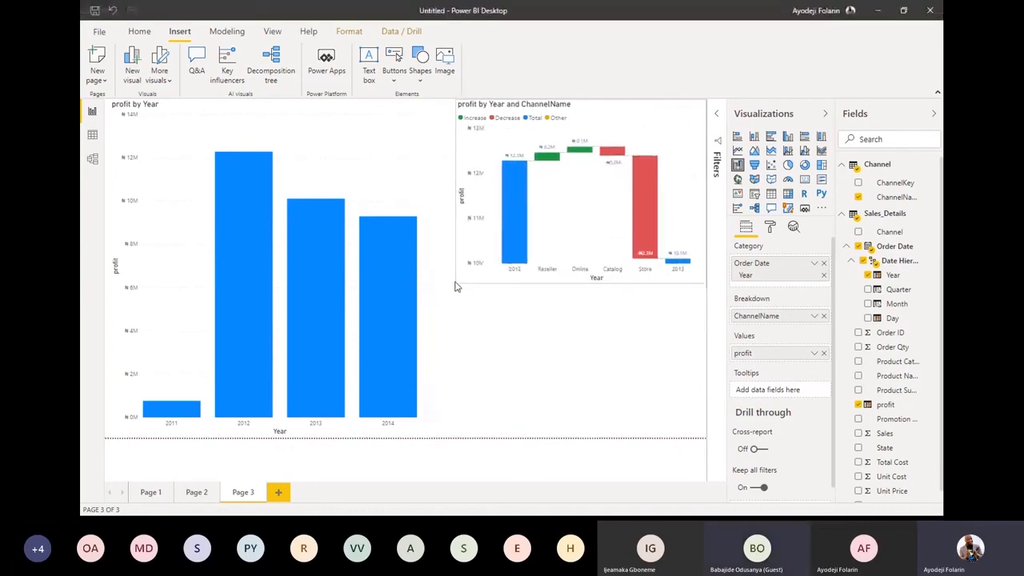
pyautogui.click(539, 347)
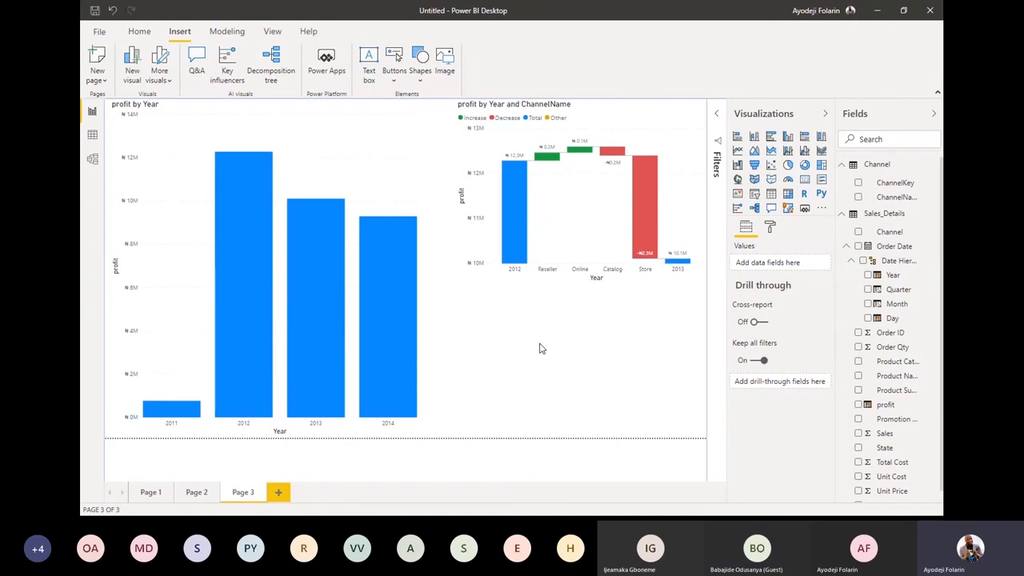
# Step: Open the mobile layout for Page 1 and place the Sales by ChannelName chart at the top of the phone canvas, stretched to full width
pyautogui.click(272, 30)
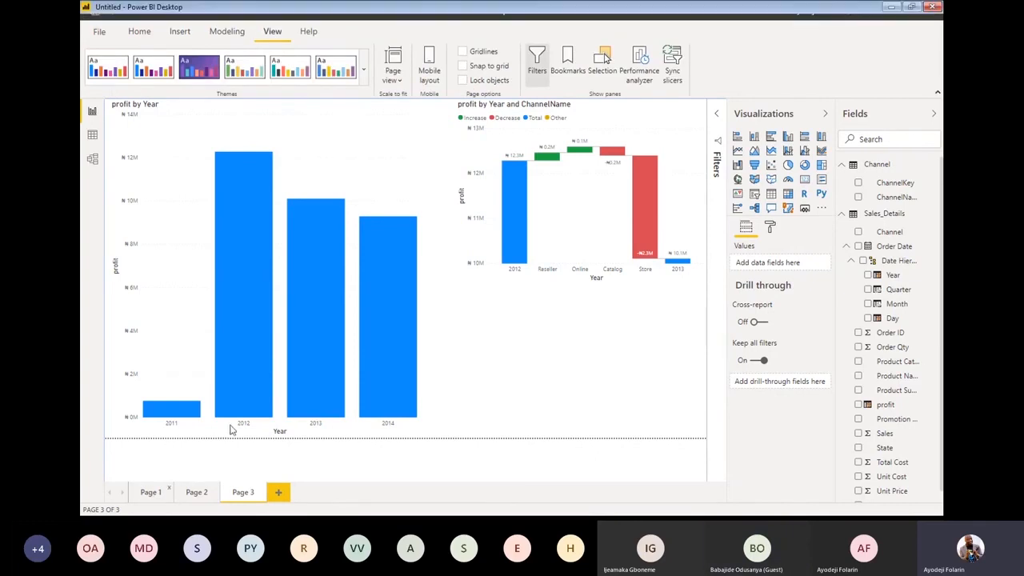
pyautogui.click(149, 493)
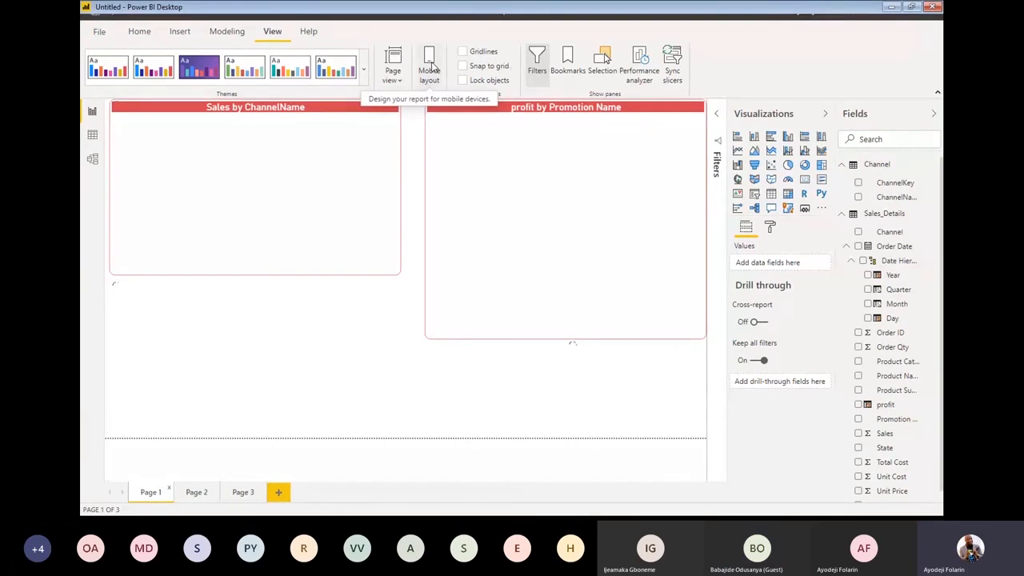
pyautogui.click(430, 68)
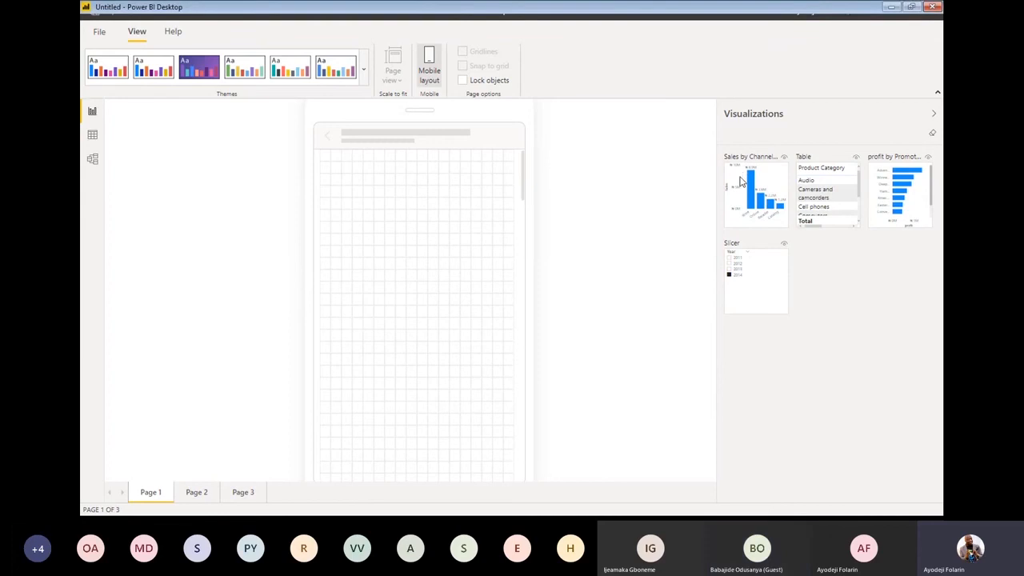
pyautogui.moveTo(741, 181); pyautogui.dragTo(333, 165)
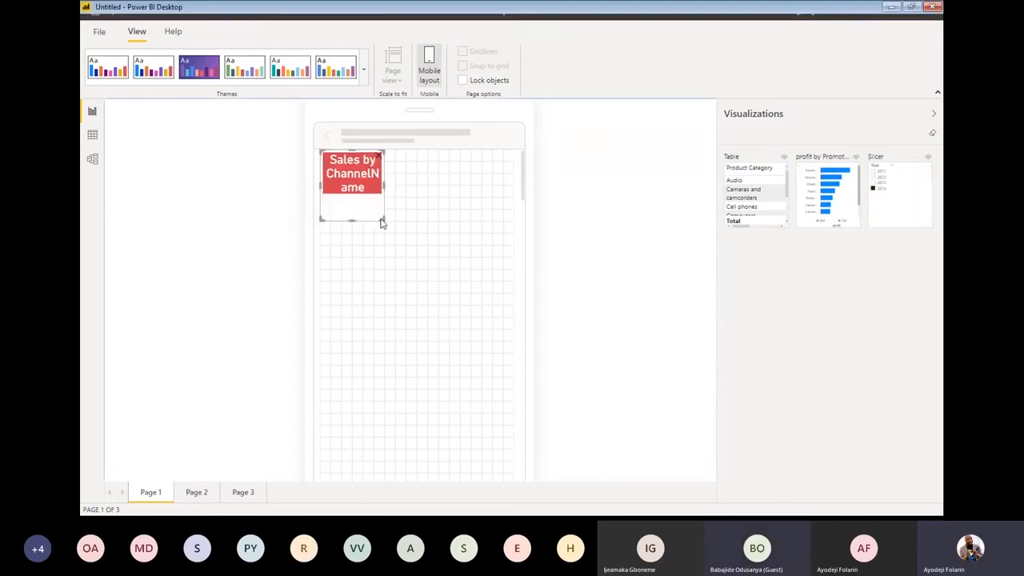
pyautogui.moveTo(382, 223); pyautogui.dragTo(519, 328)
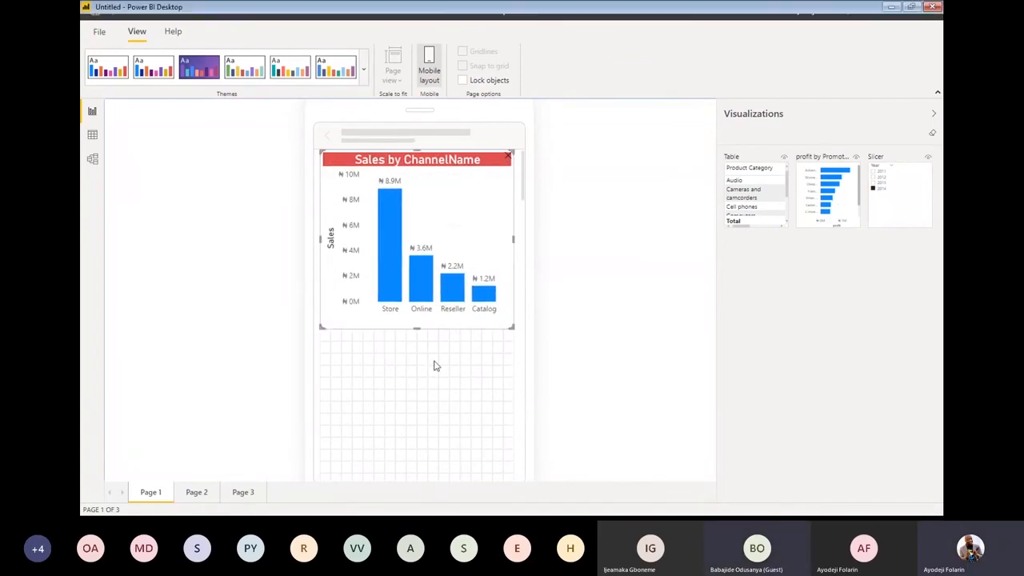
# Step: Add the profit by Promotion Name chart directly below the sales chart on the phone canvas and enlarge it to full width
pyautogui.moveTo(837, 207); pyautogui.dragTo(362, 376)
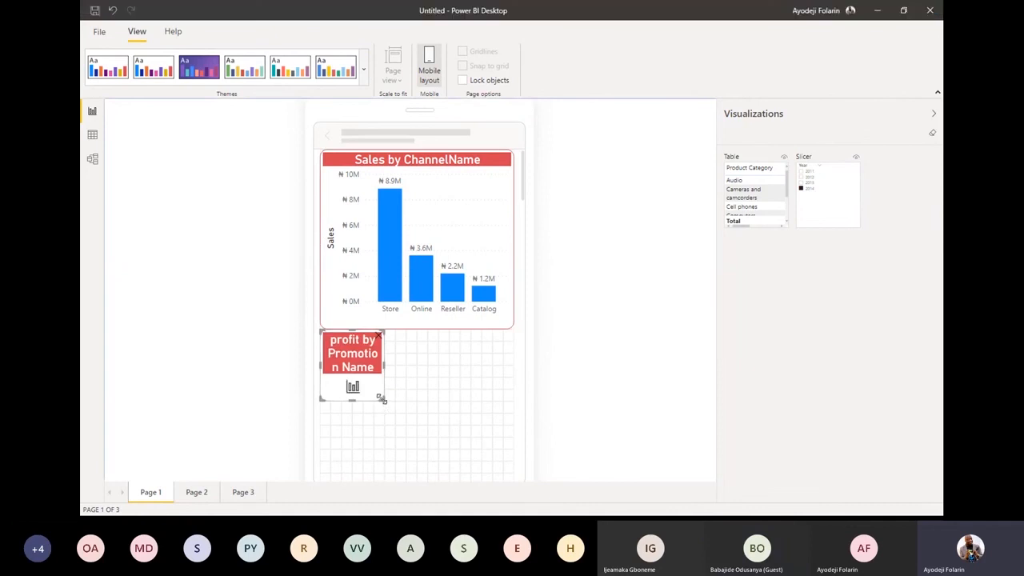
pyautogui.moveTo(381, 400); pyautogui.dragTo(514, 500)
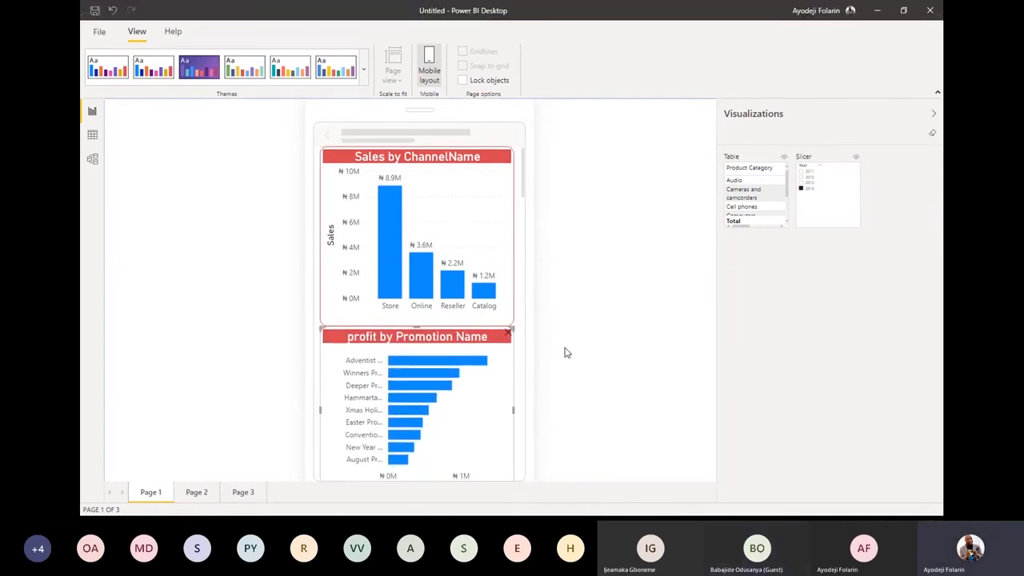
pyautogui.click(613, 352)
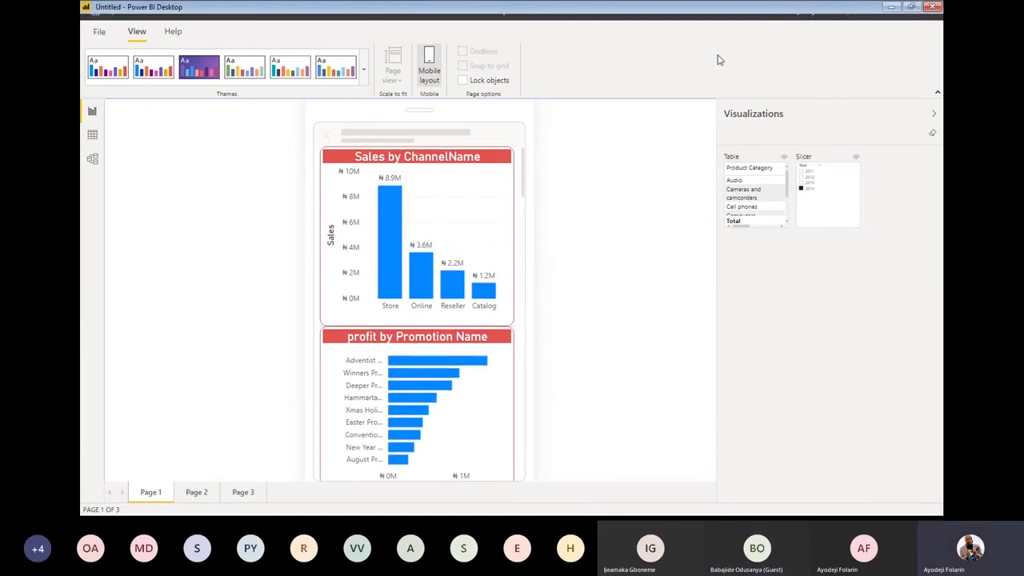